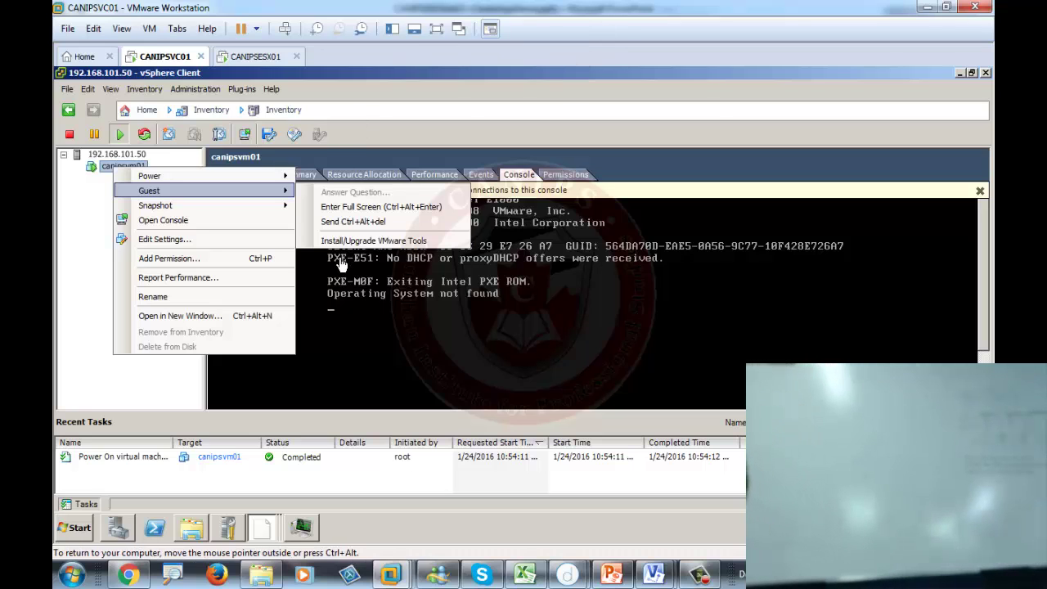
- Open Edit Settings for canipsvm01 to show its Virtual Machine Properties
mouse_move(257, 206)
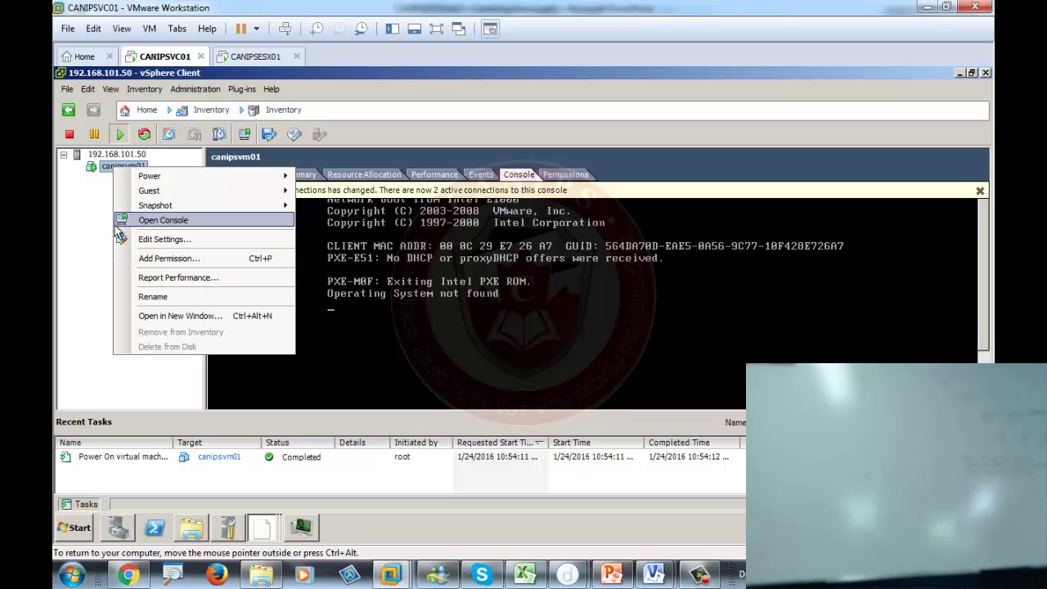
click(151, 237)
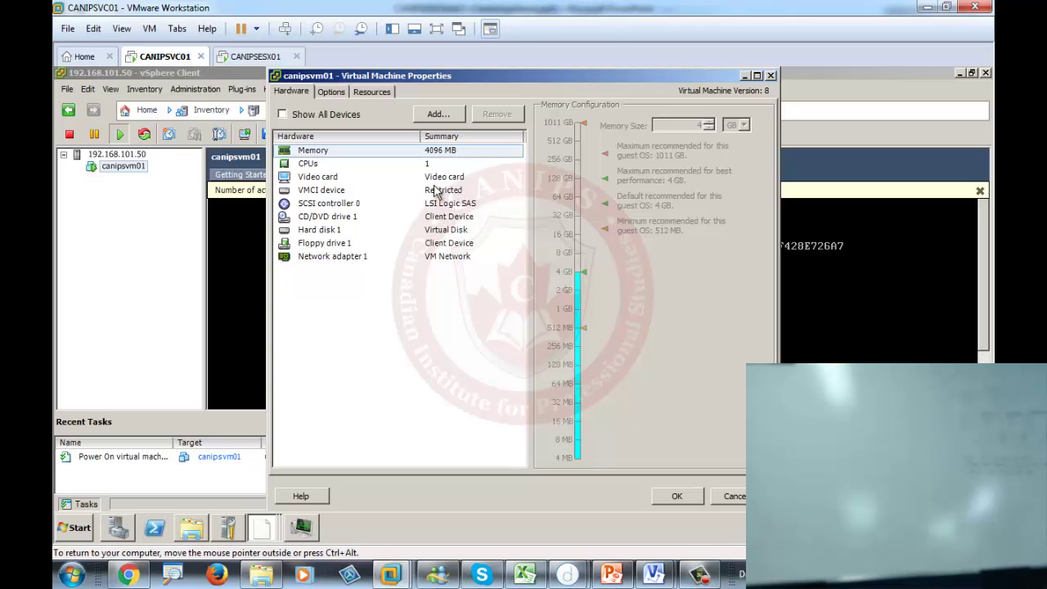
- Switch CD/DVD drive 1 to Datastore ISO File and browse the datastores for an image
click(332, 218)
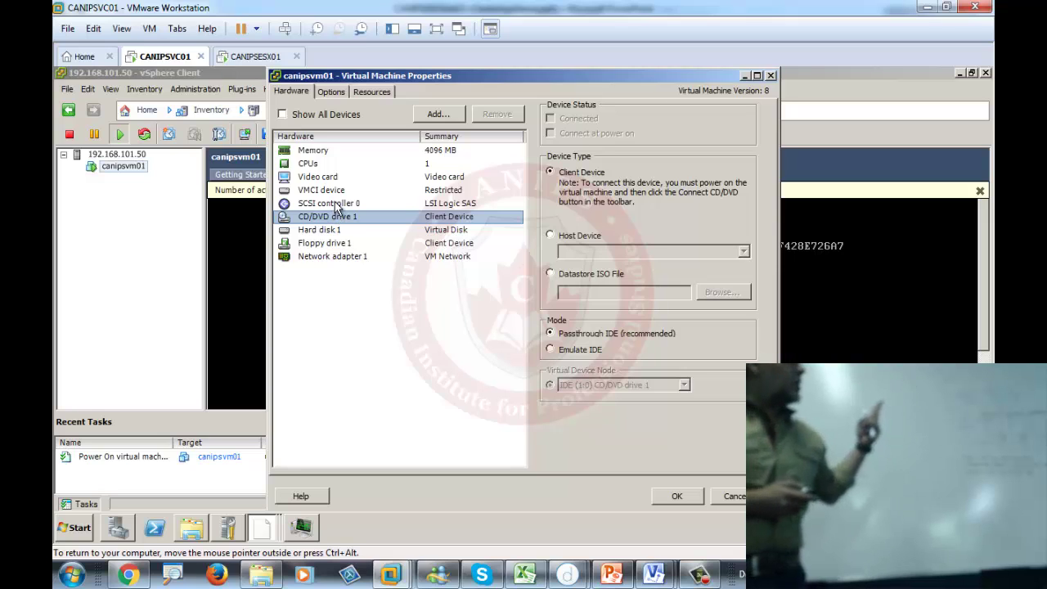
click(577, 276)
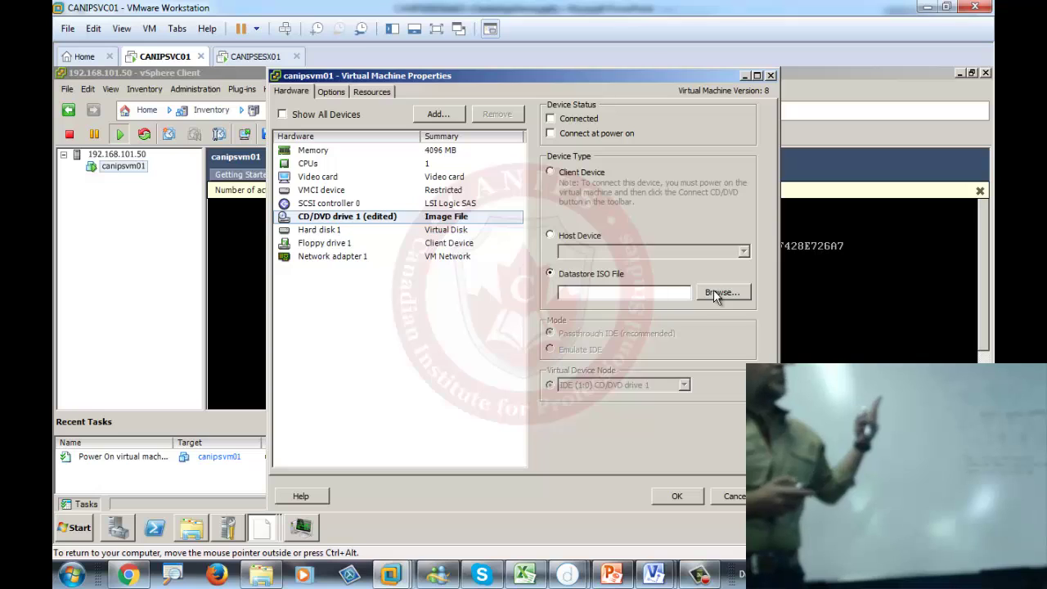
click(720, 293)
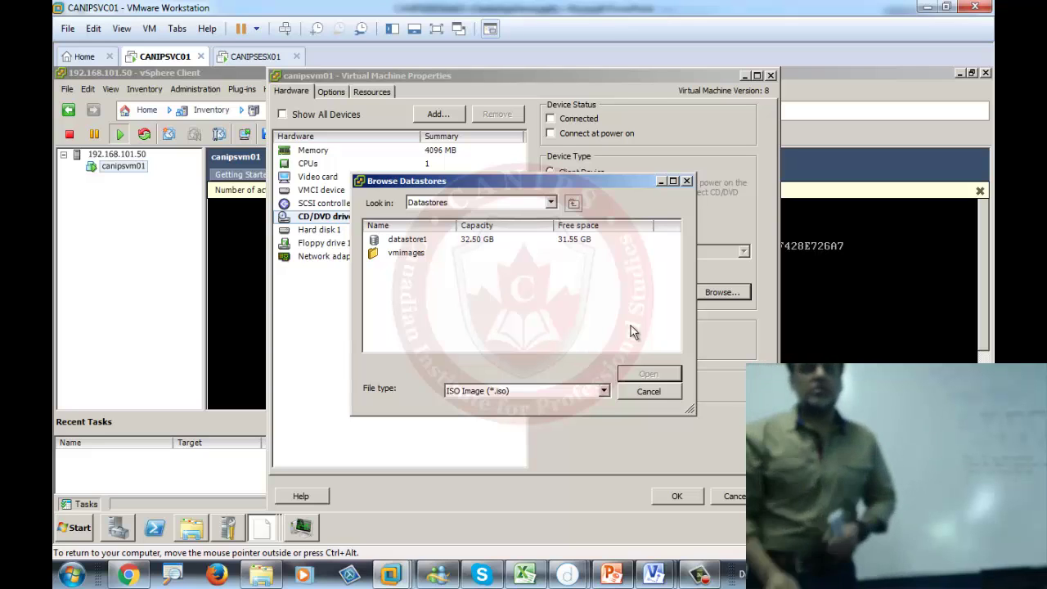
key(Escape)
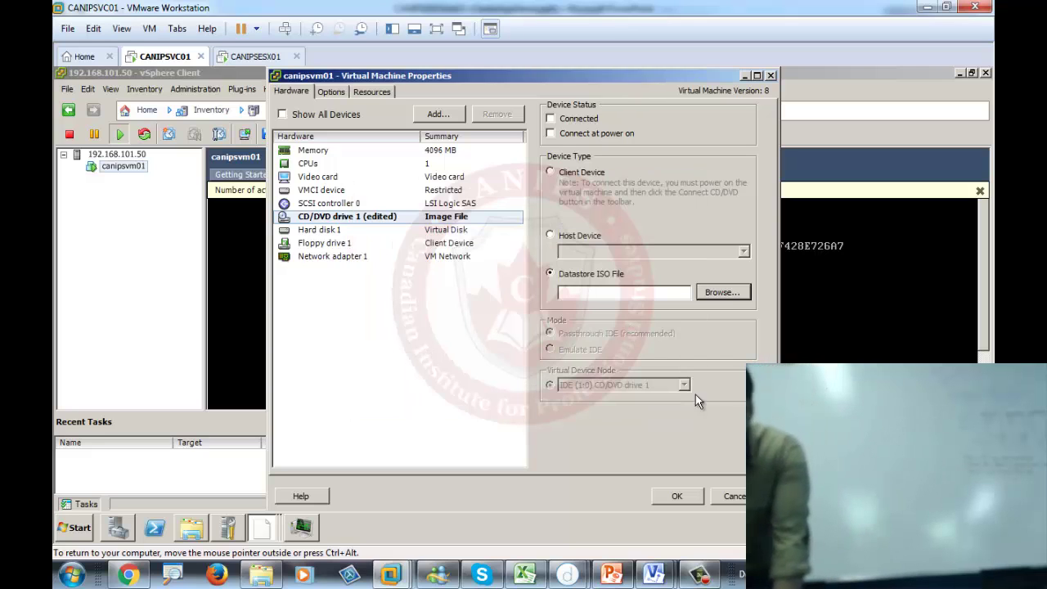
- Cancel the CD/DVD change and open datastore1's file browser from the host summary
click(727, 498)
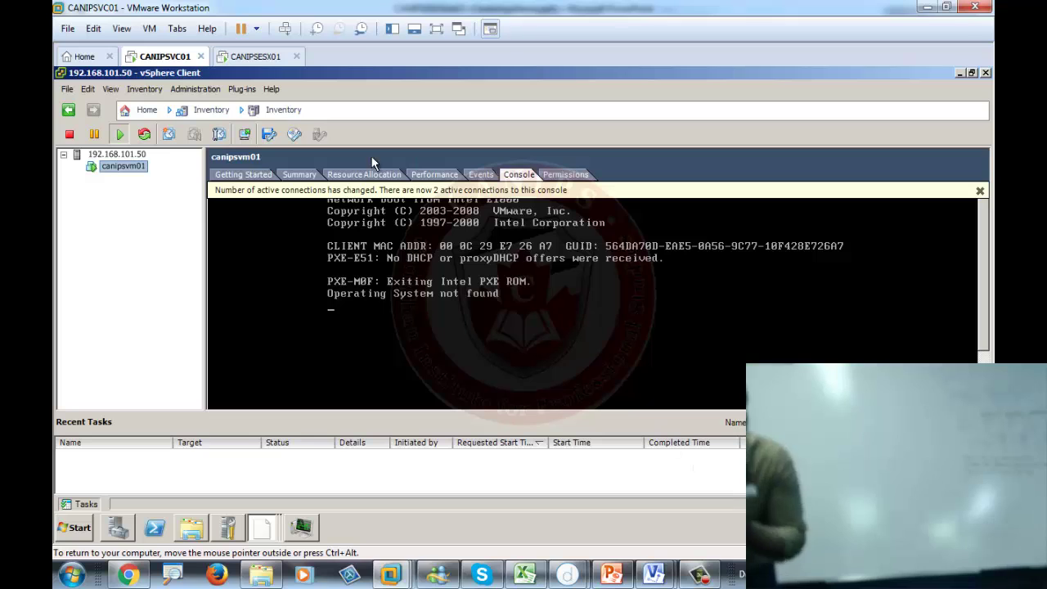
click(131, 154)
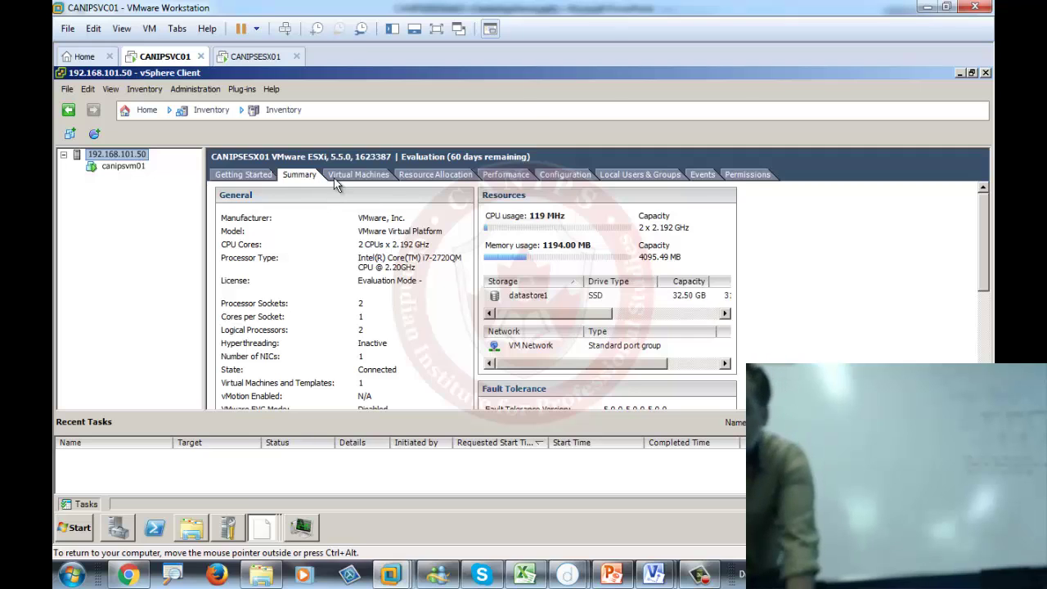
click(544, 296)
right_click(546, 301)
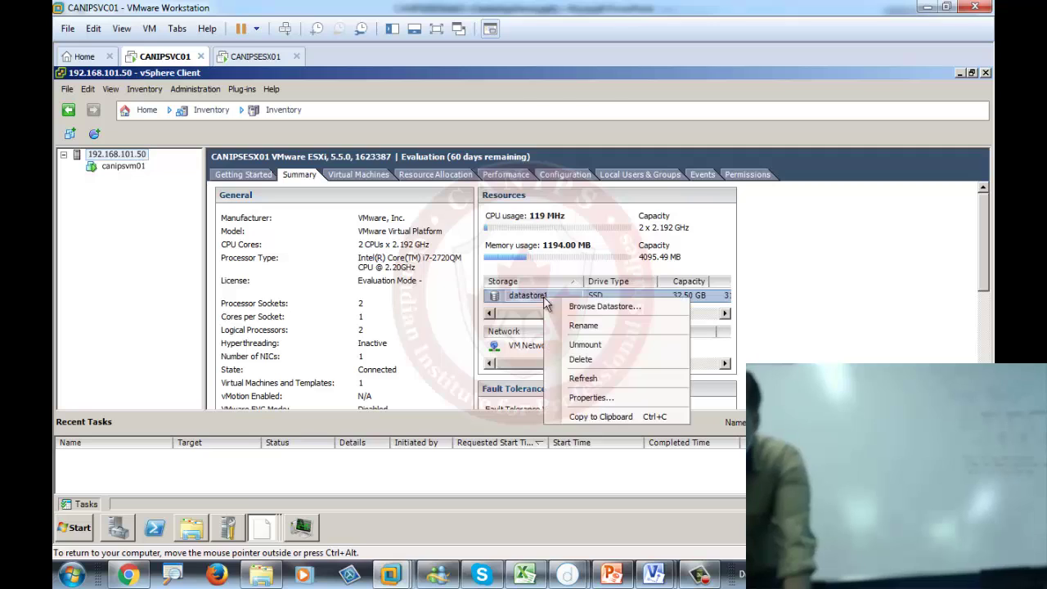
click(600, 307)
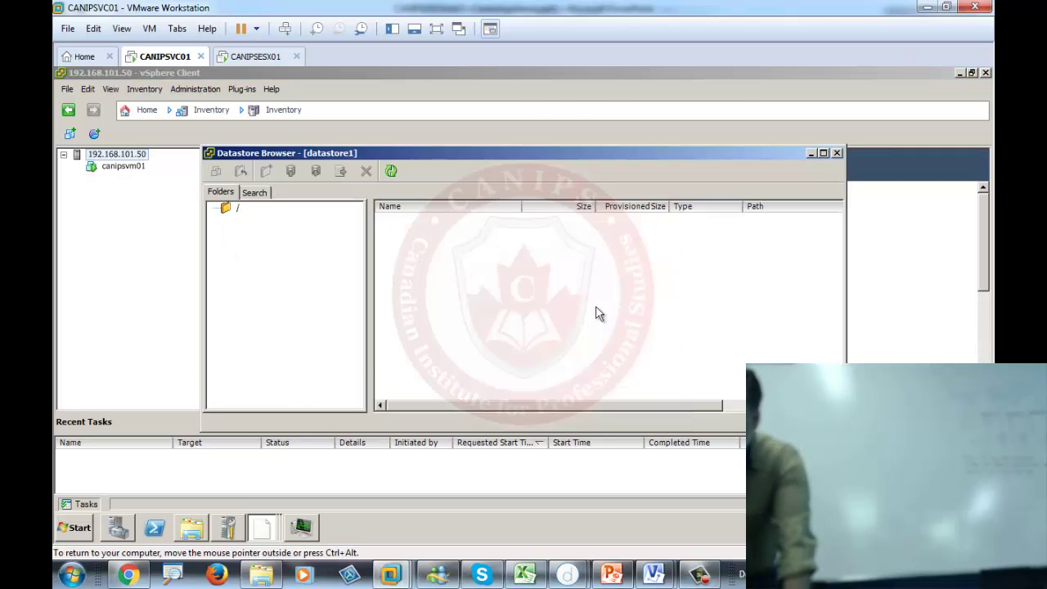
- Rename canipsvm01.vmx to canipsvm017.vmx in the canipsvm01 folder, then return to the VM's console
click(268, 232)
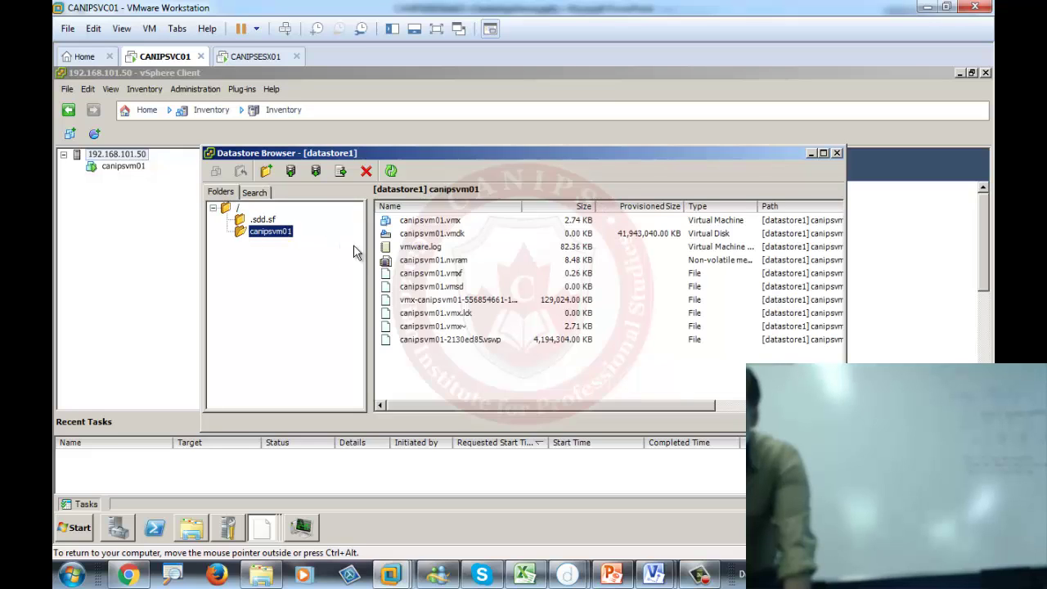
click(432, 223)
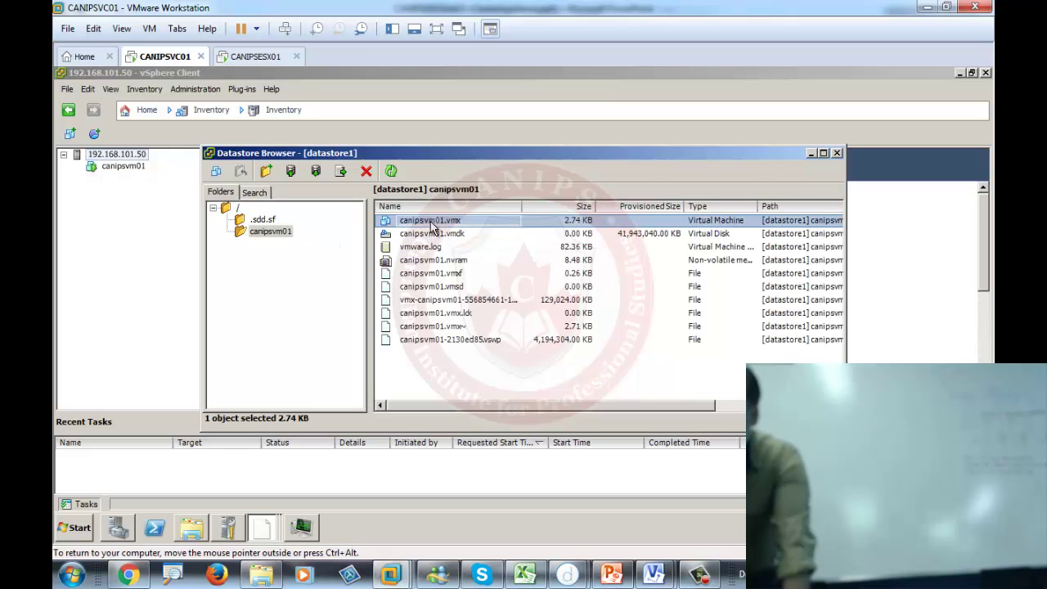
click(431, 223)
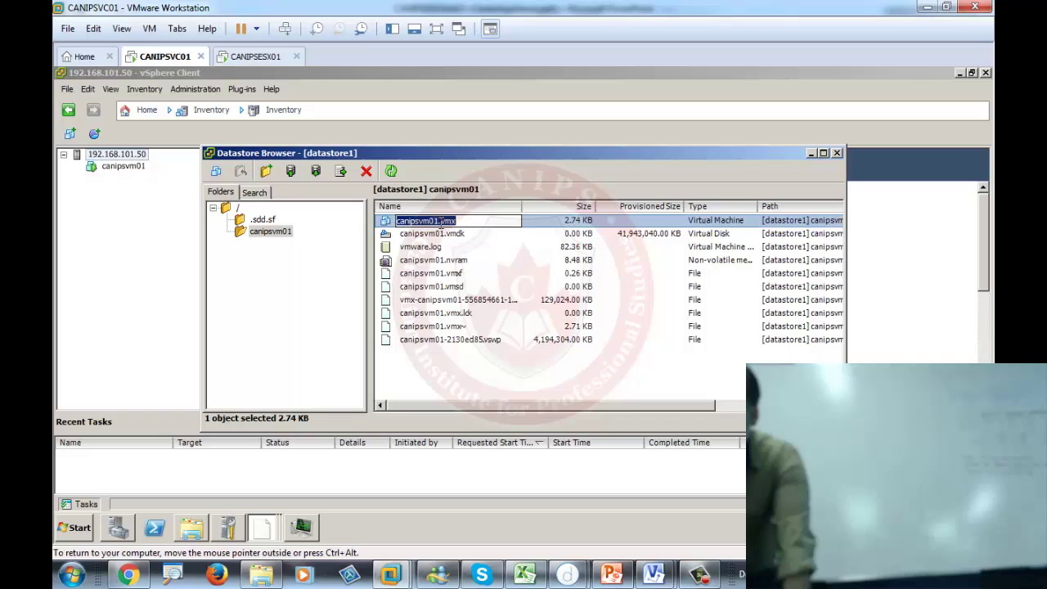
click(441, 221)
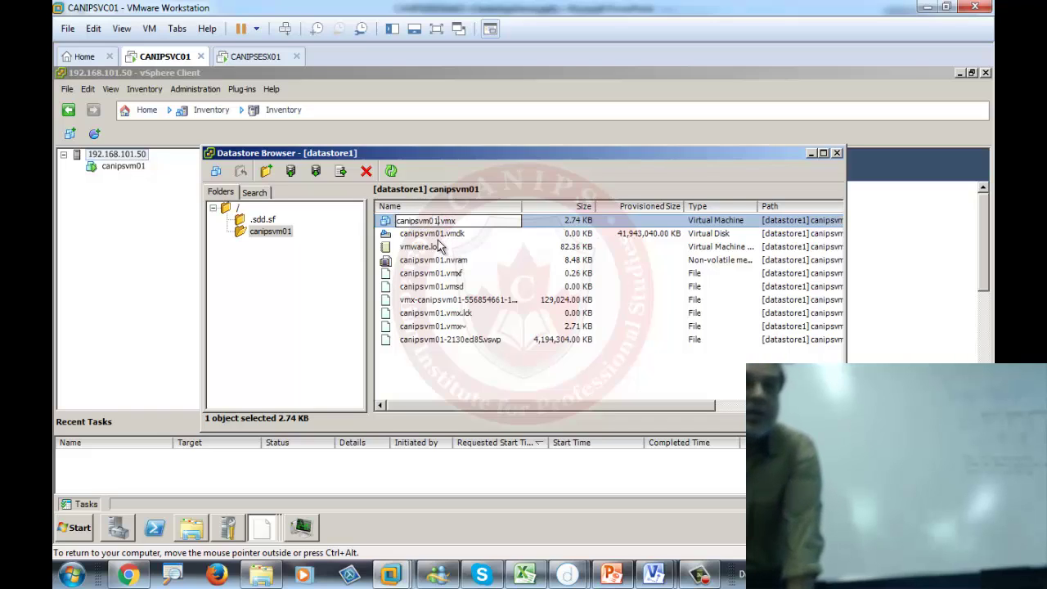
text(7)
click(467, 260)
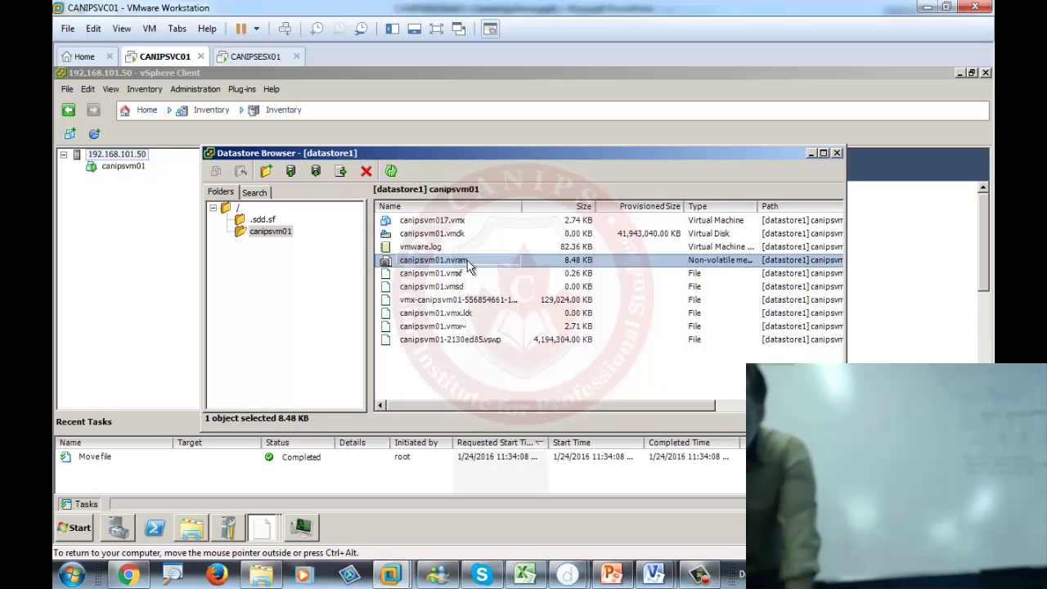
click(456, 221)
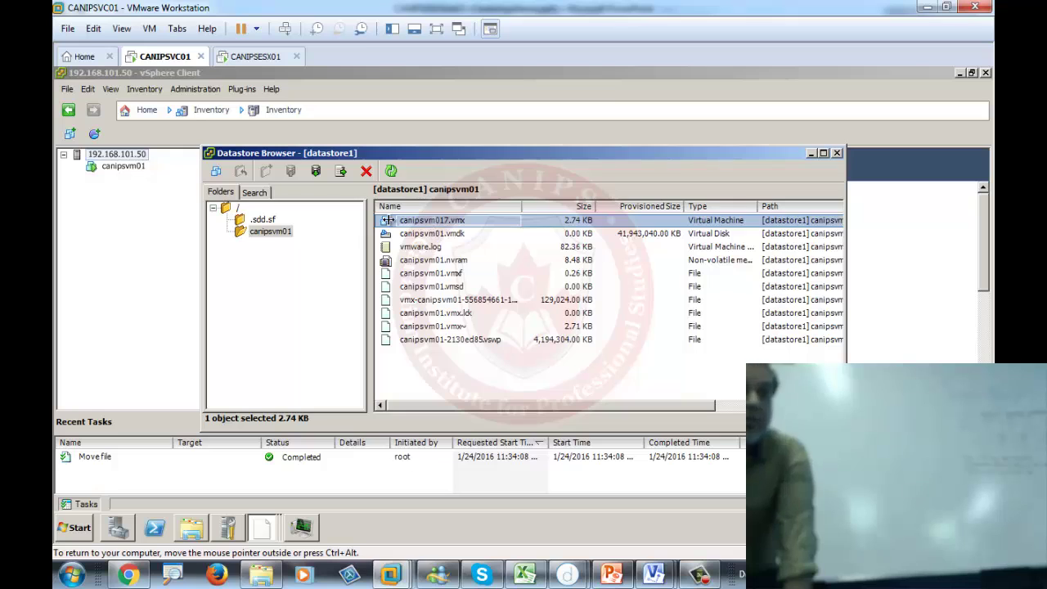
click(139, 208)
click(123, 166)
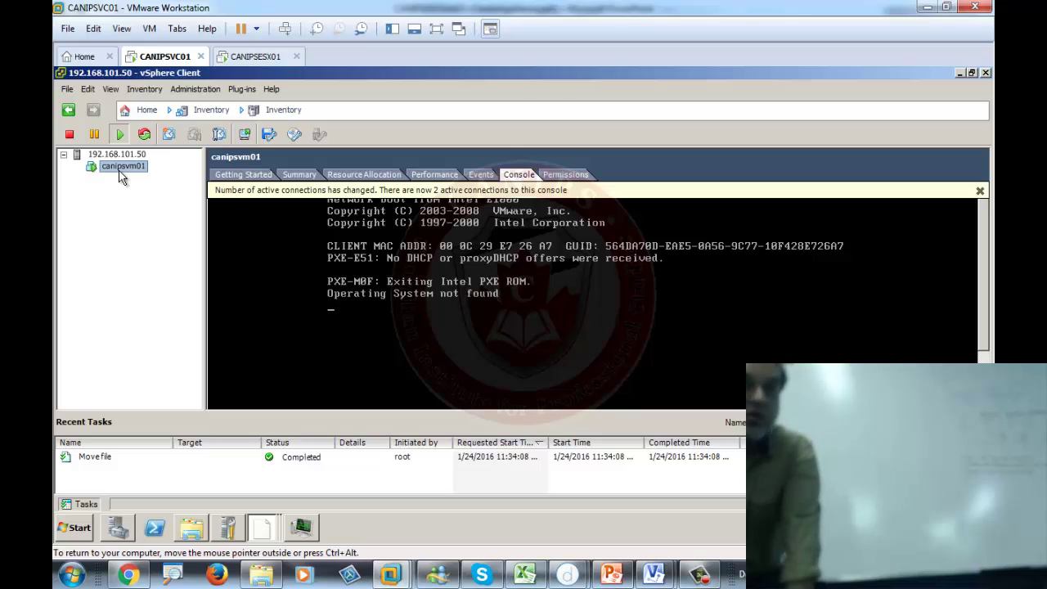
- Power canipsvm01 off (confirming Yes) and back on, then enlarge the Recent Tasks pane
click(71, 135)
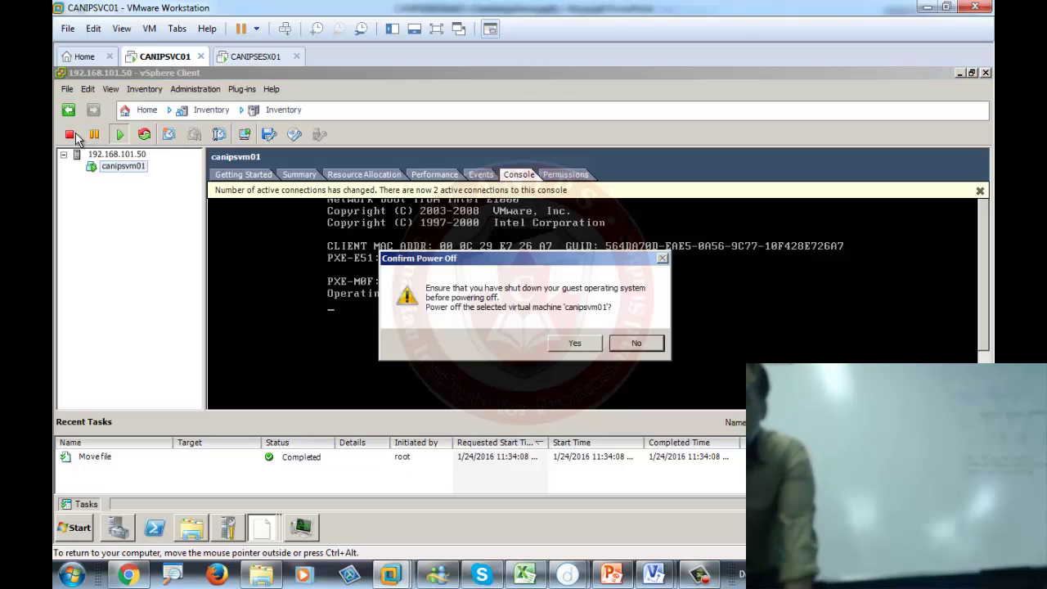
click(575, 343)
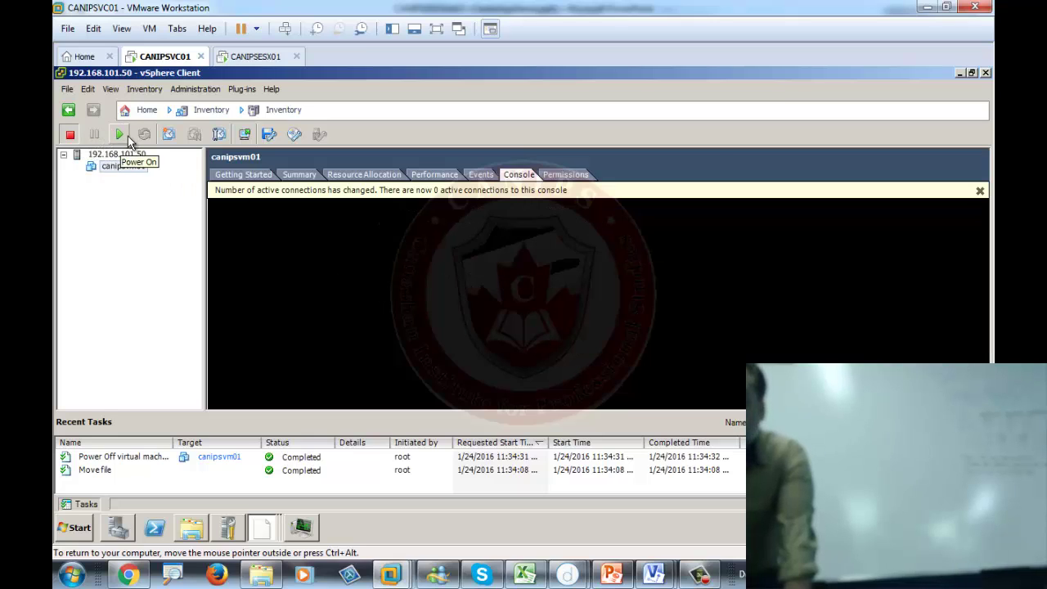
click(119, 135)
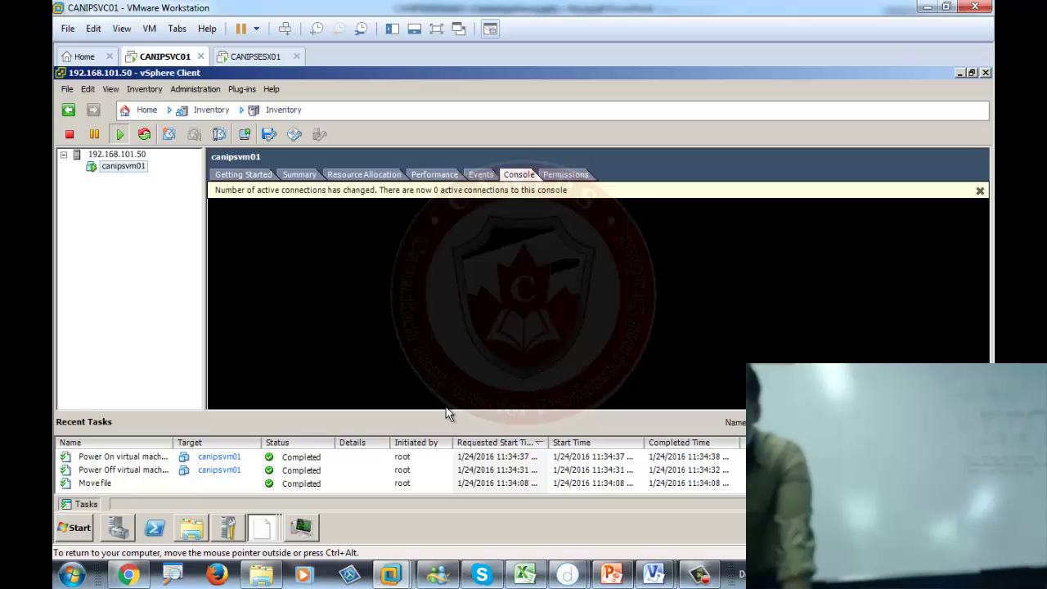
drag(450, 415, 449, 368)
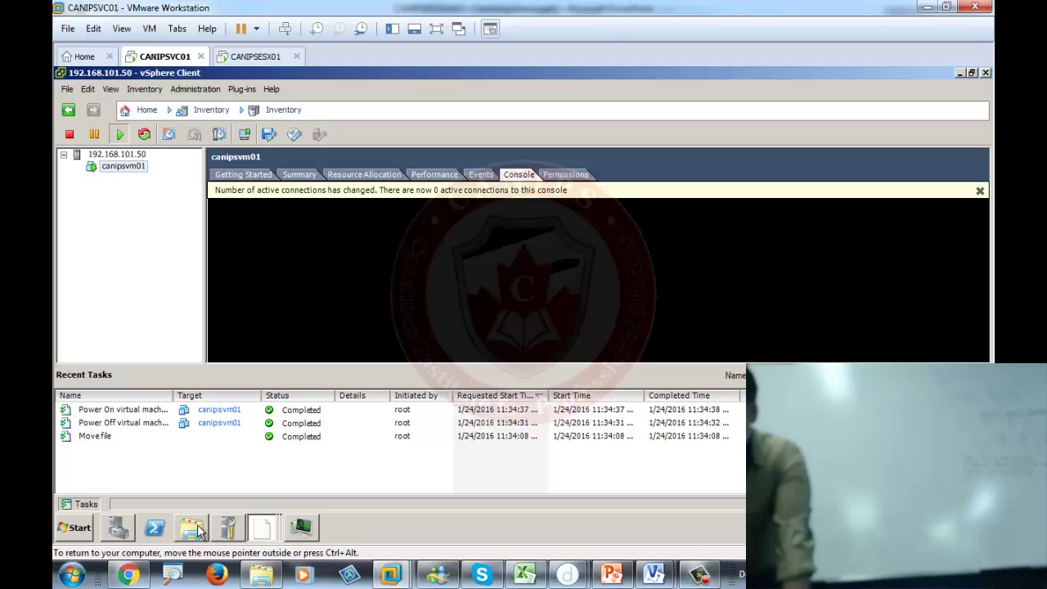
- Refresh the Datastore Browser file list, then power off canipsvm01 again and confirm
click(260, 531)
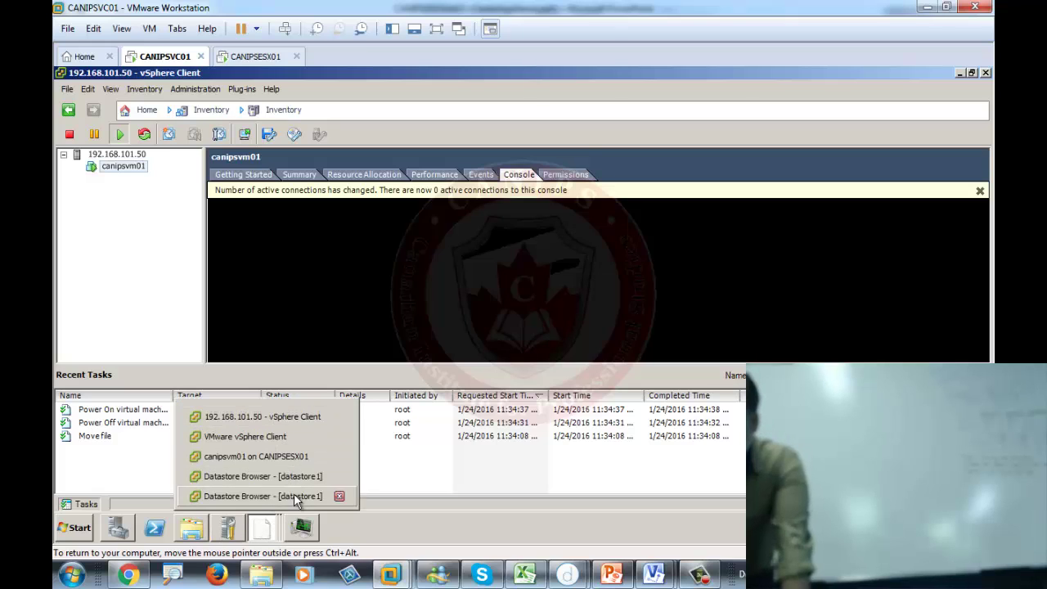
click(292, 434)
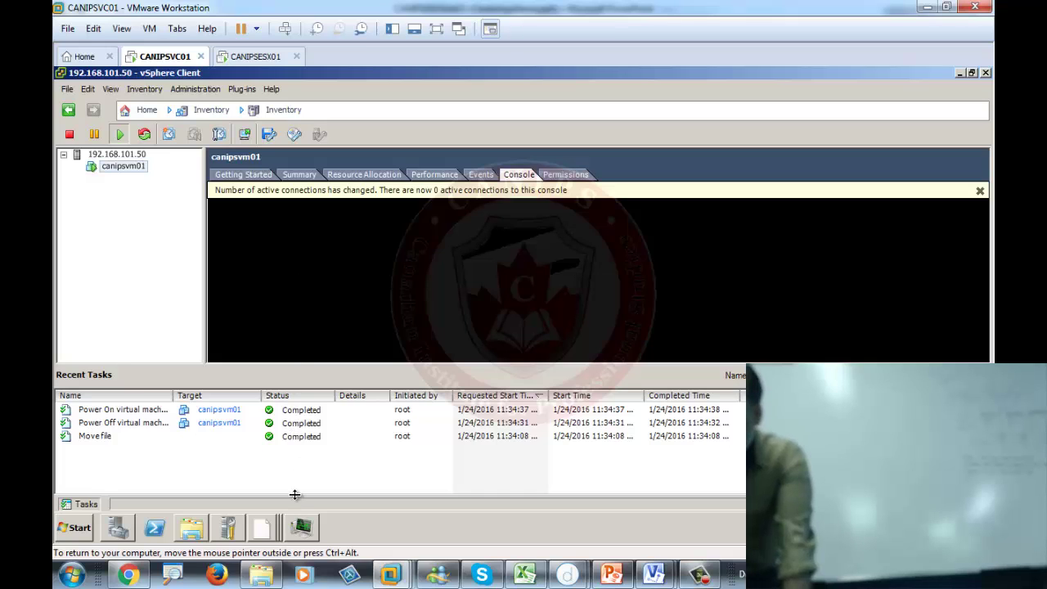
click(265, 529)
click(275, 486)
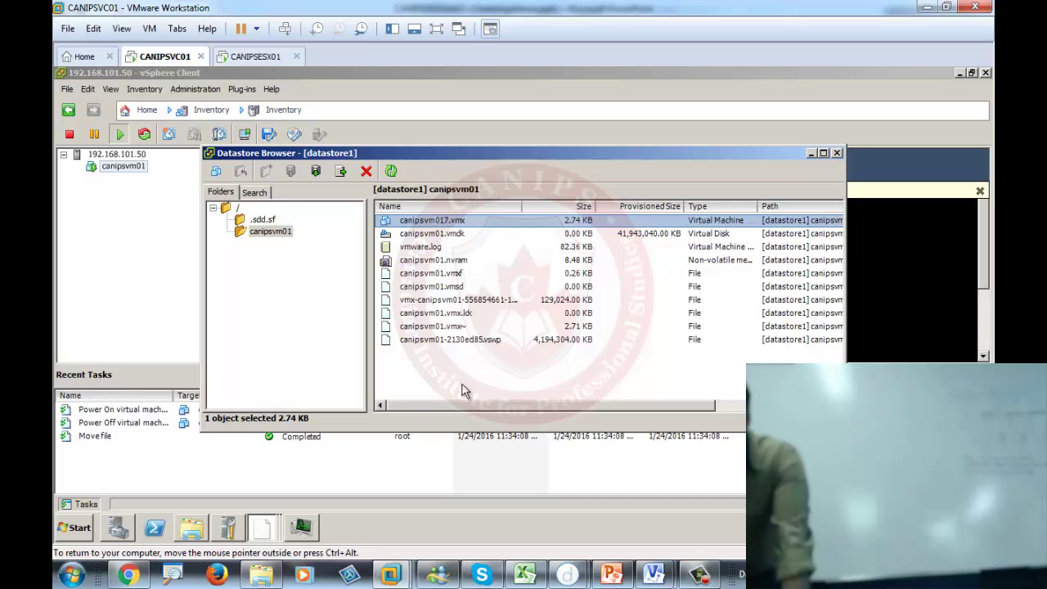
click(391, 170)
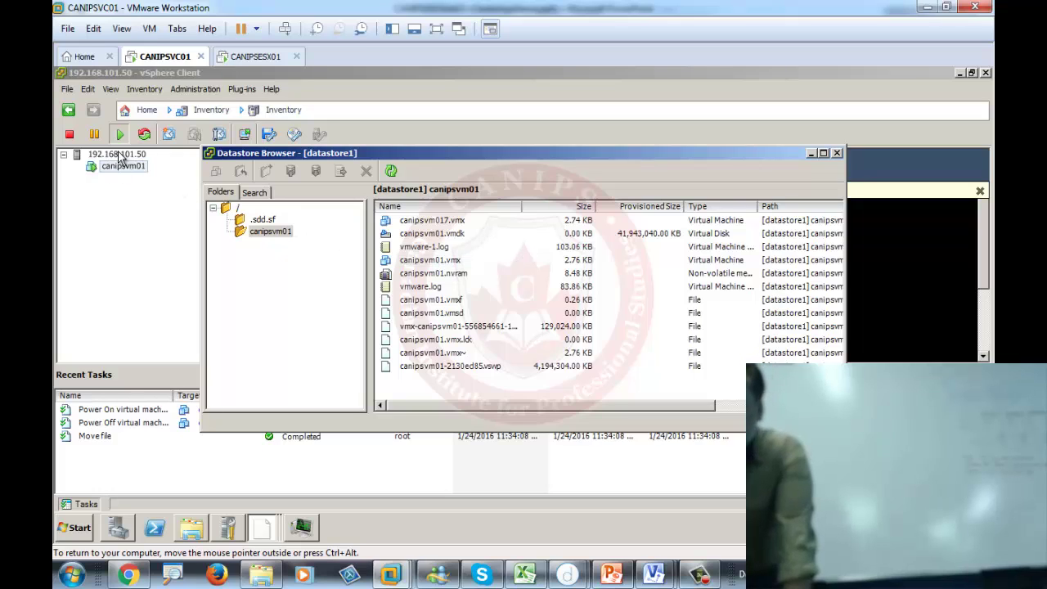
click(70, 134)
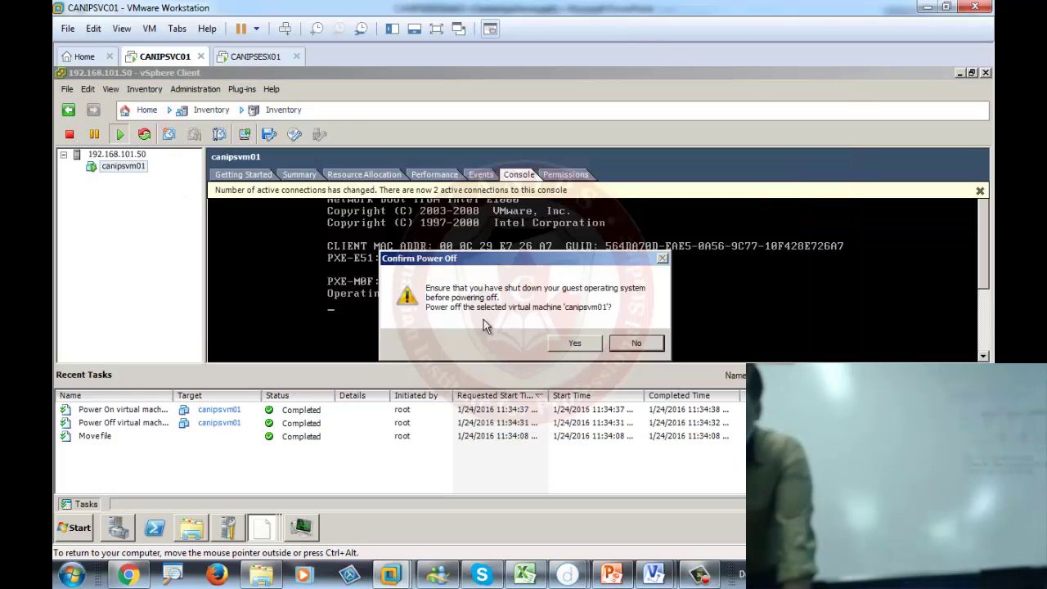
click(573, 344)
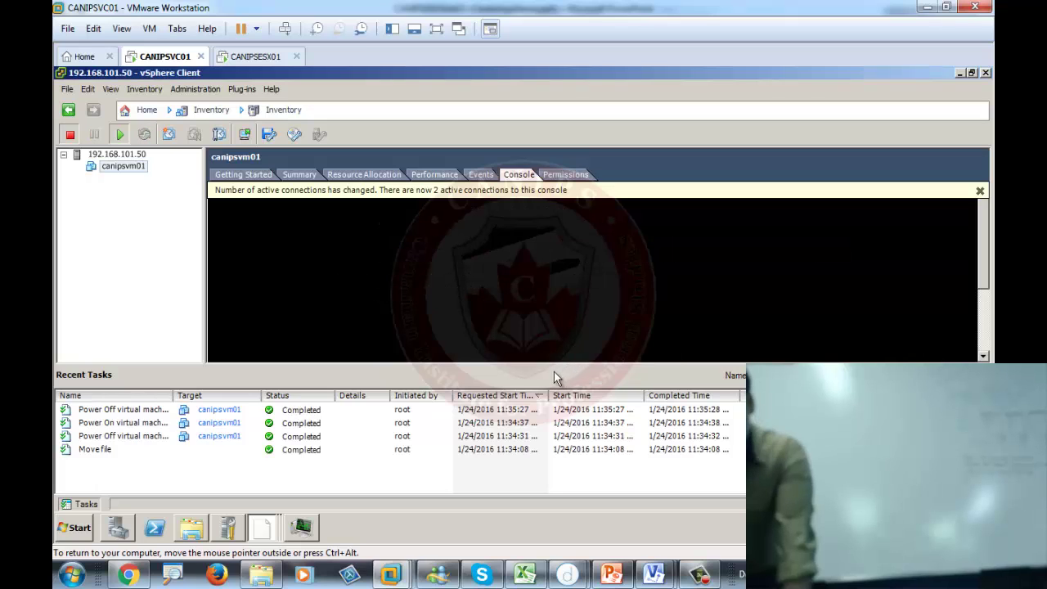
- Delete canipsvm017.vmx from the canipsvm01 datastore folder
click(278, 526)
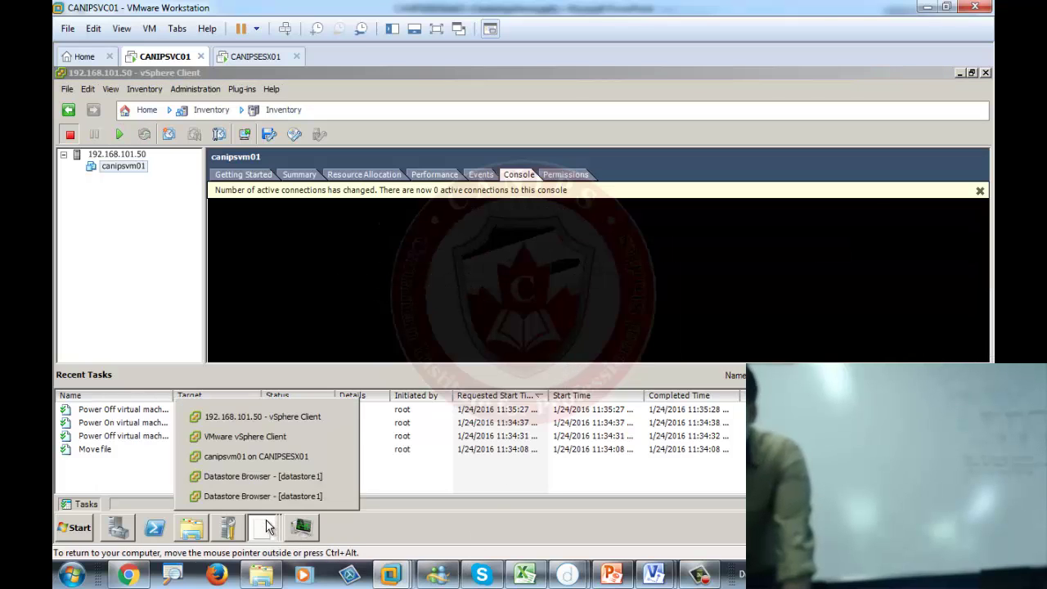
click(278, 491)
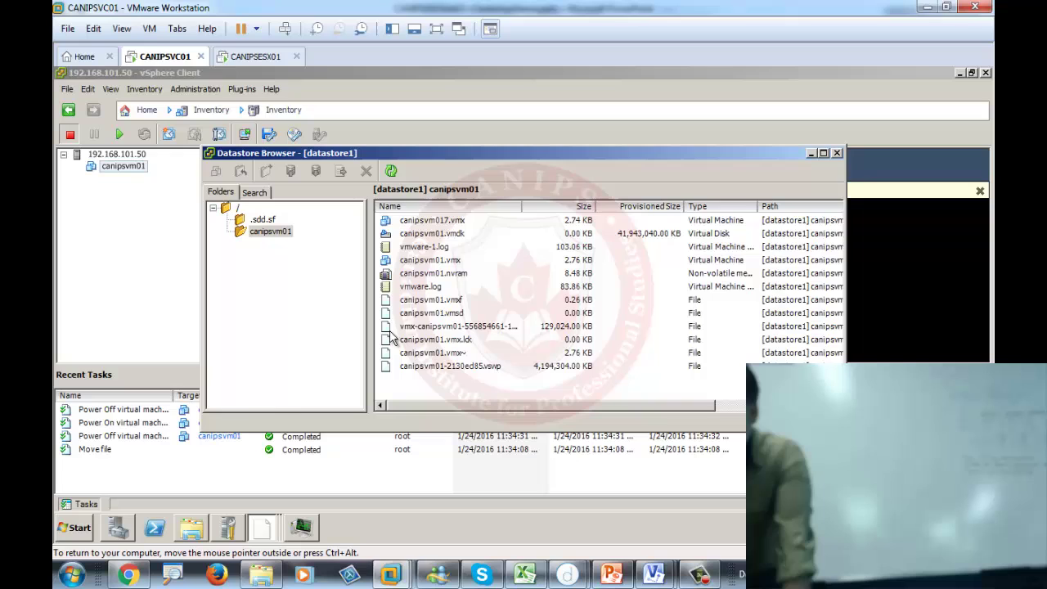
click(446, 222)
key(Delete)
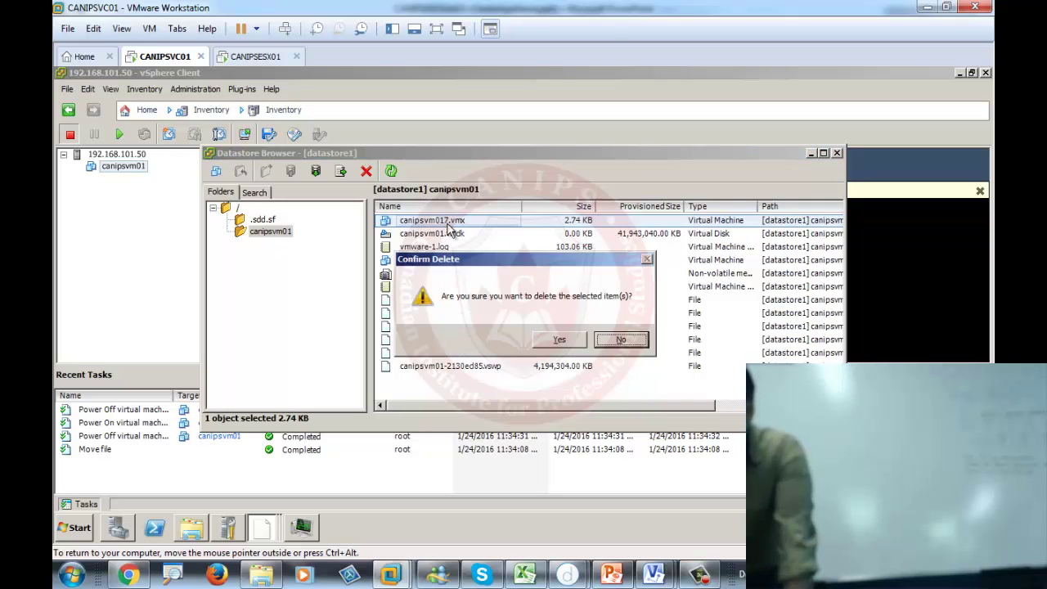
click(549, 337)
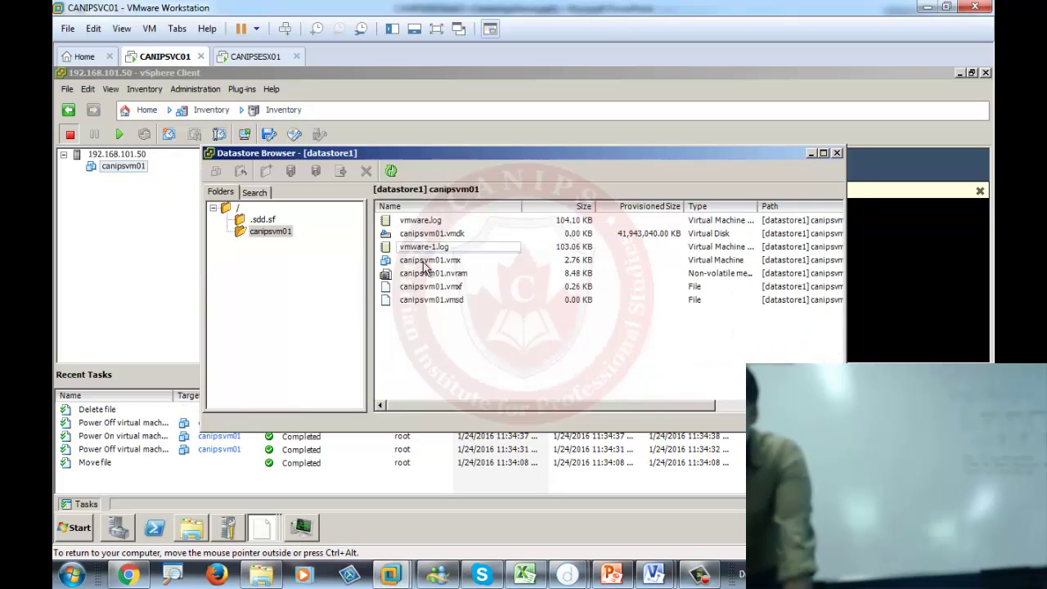
- Rename canipsvm01.vmx to canipsvm017.vmx and return to the canipsvm01 view
click(455, 261)
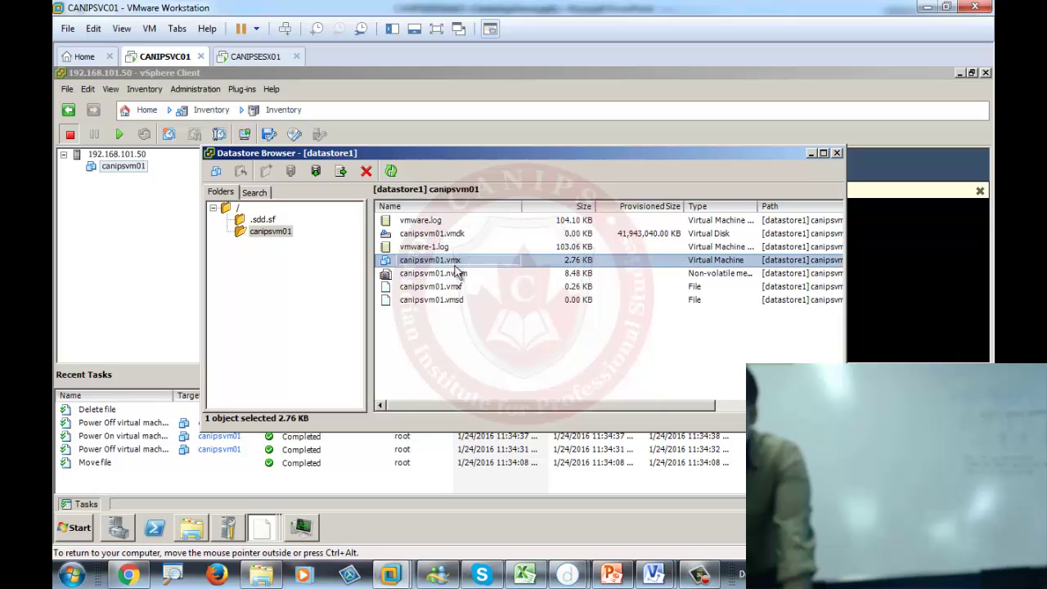
click(438, 262)
click(438, 260)
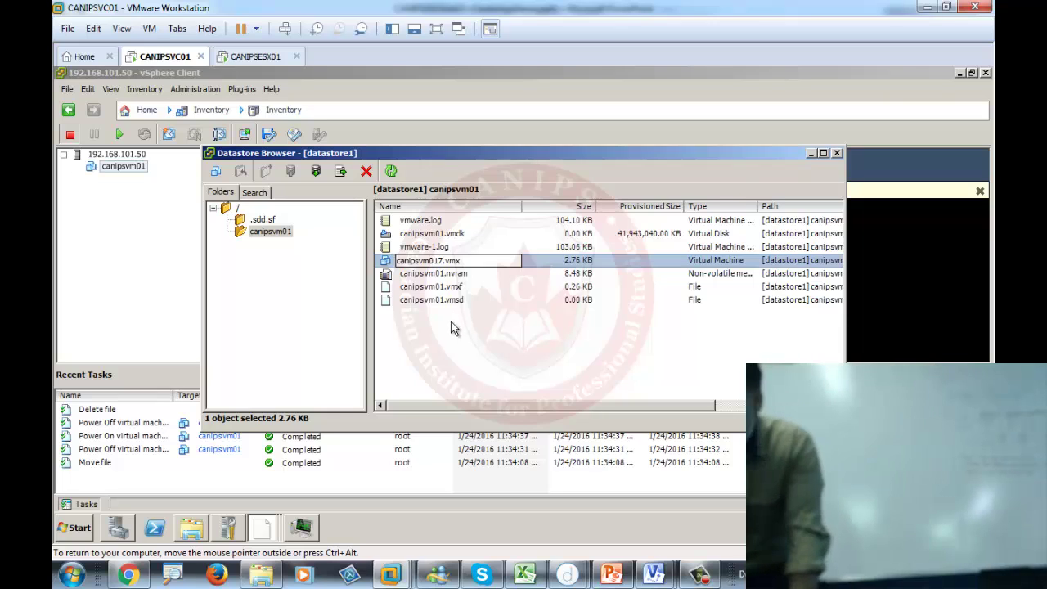
key(Return)
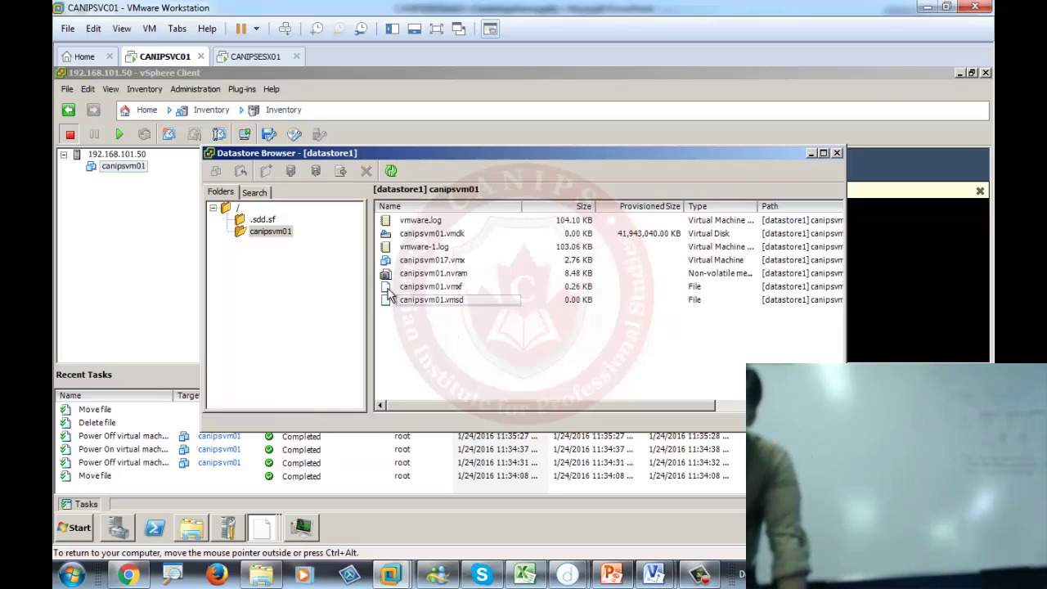
click(123, 167)
- Attempt power-on, dismiss the file-not-found error, review the failed task, then view host 192.168.101.50
click(120, 134)
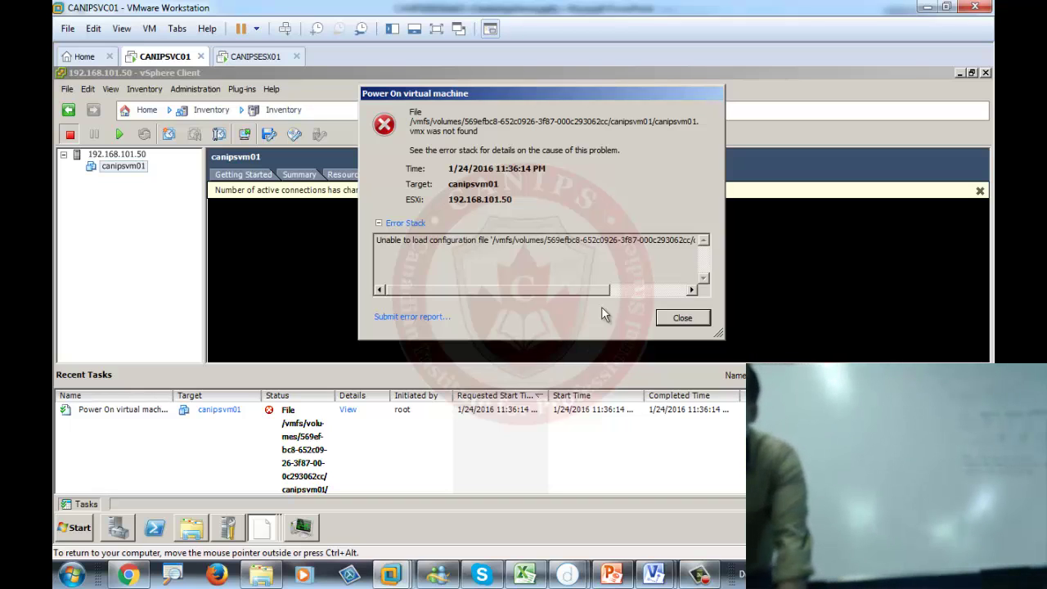
click(682, 318)
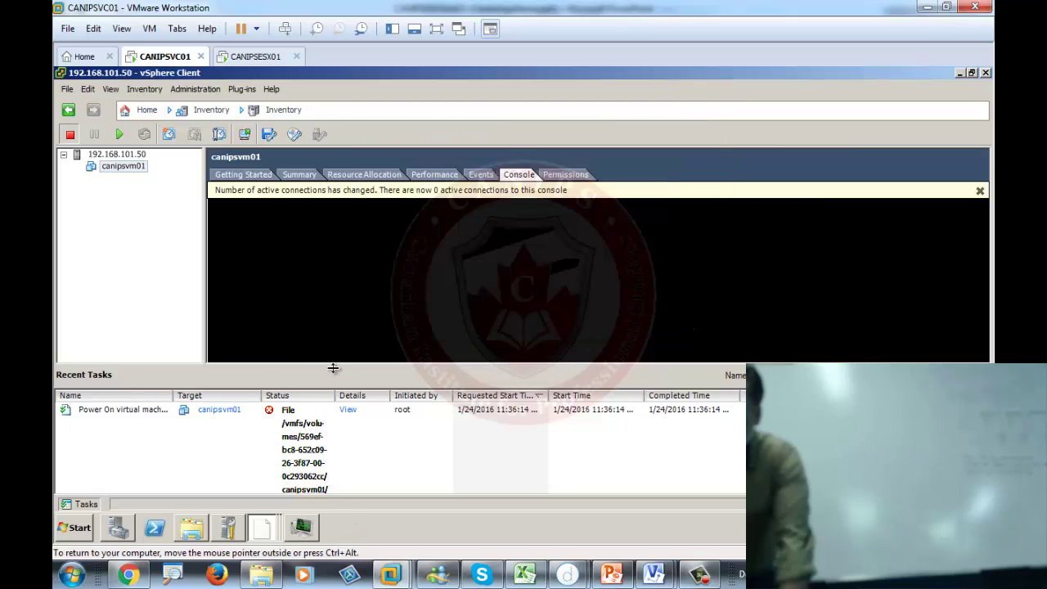
drag(333, 368, 321, 278)
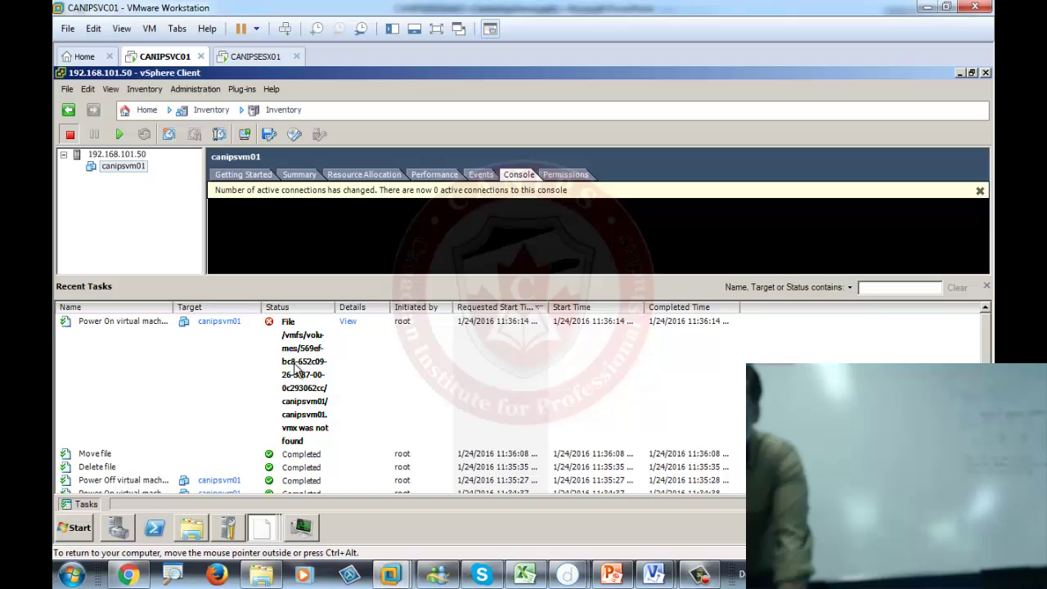
click(299, 371)
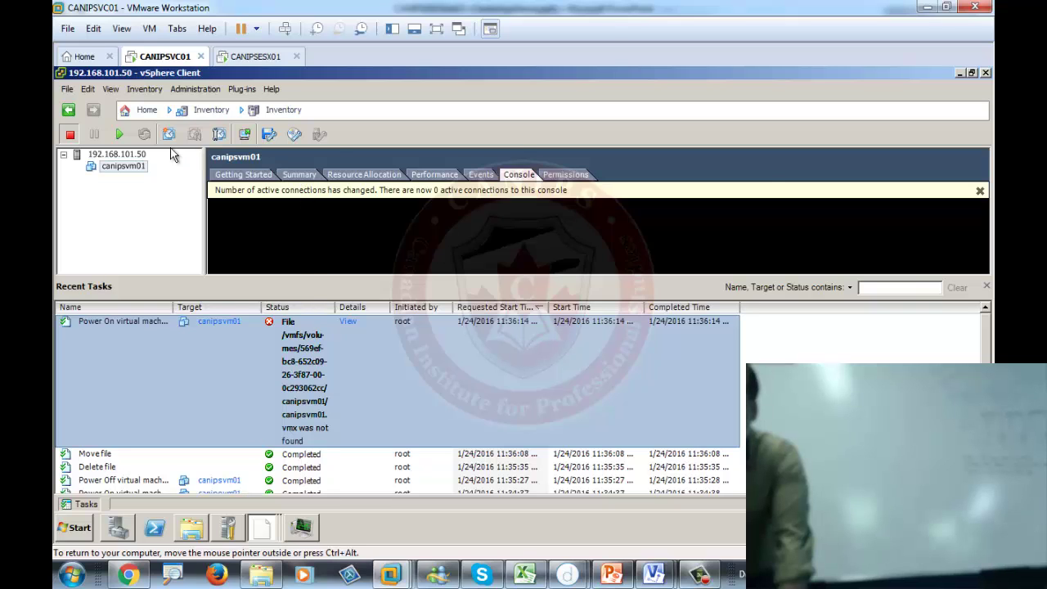
click(142, 154)
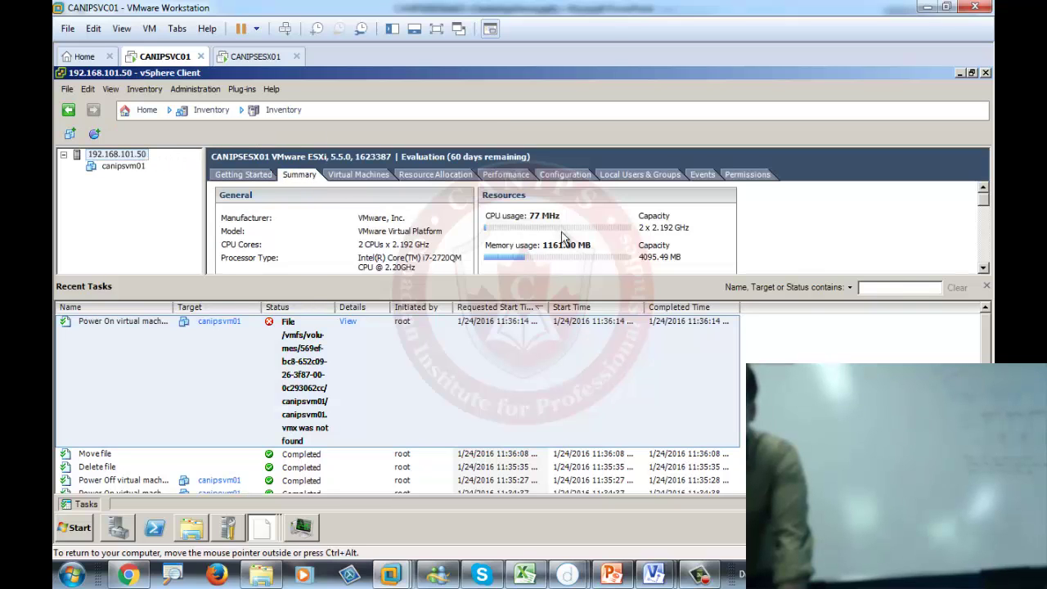
- In datastore1's canipsvm01 folder, drop the trailing 7 so canipsvm017.vmx becomes canipsvm01.vmx
scroll(963, 258, down, 3)
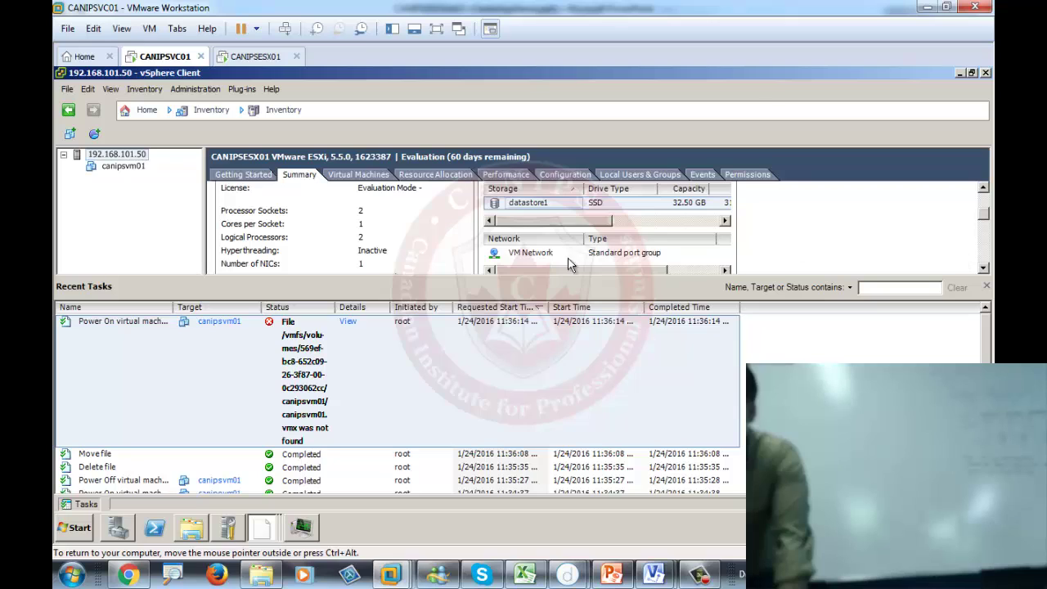
right_click(525, 203)
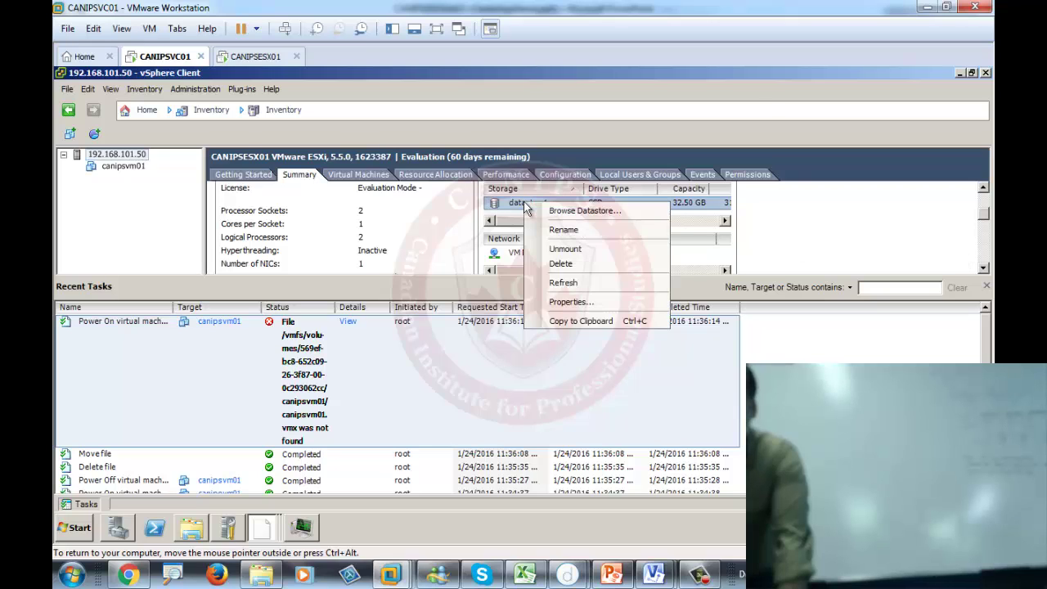
click(579, 211)
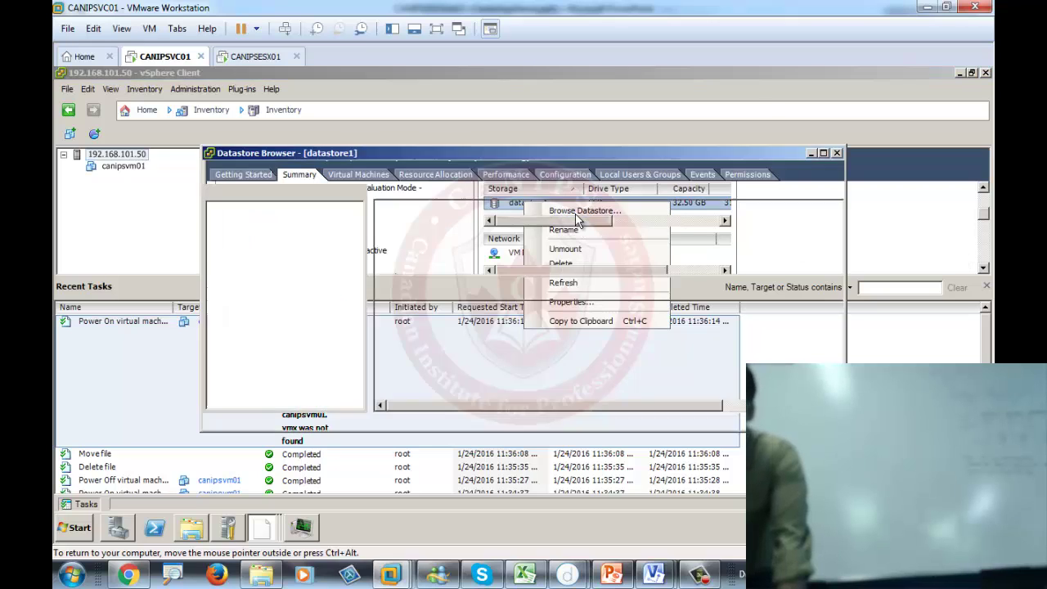
click(270, 232)
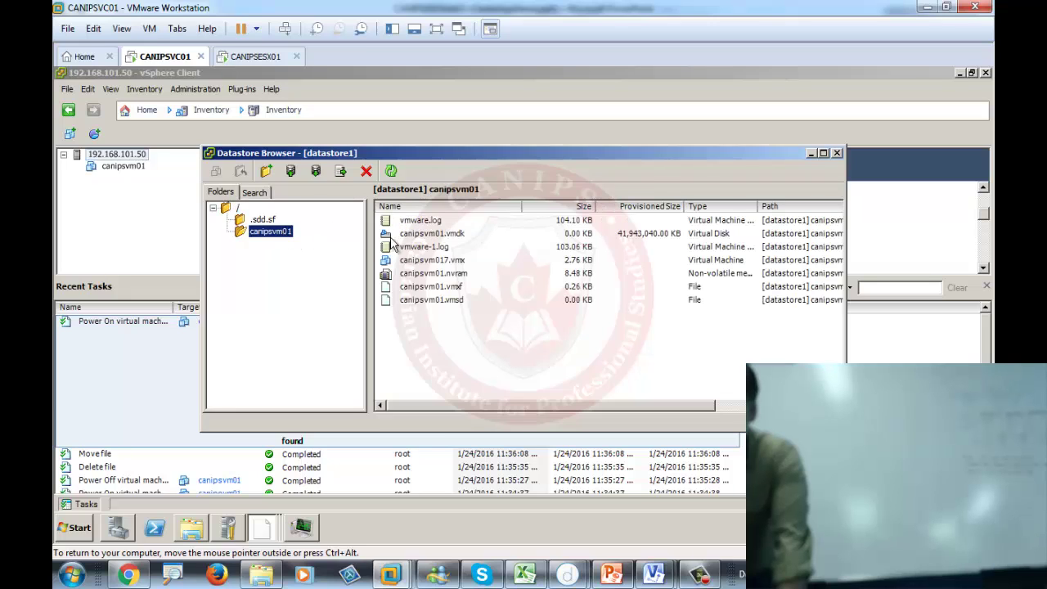
click(450, 261)
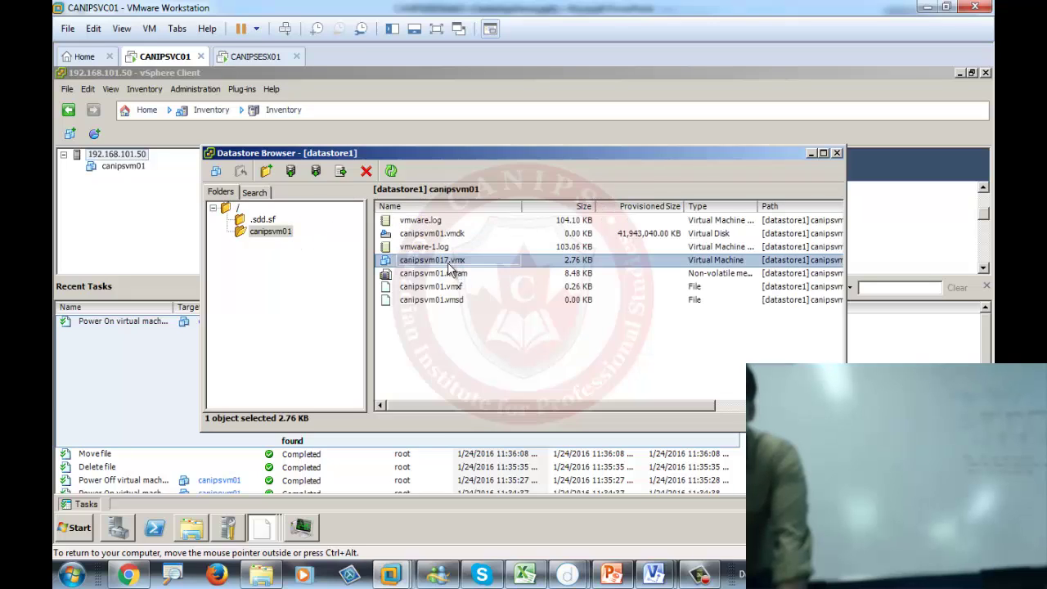
click(450, 261)
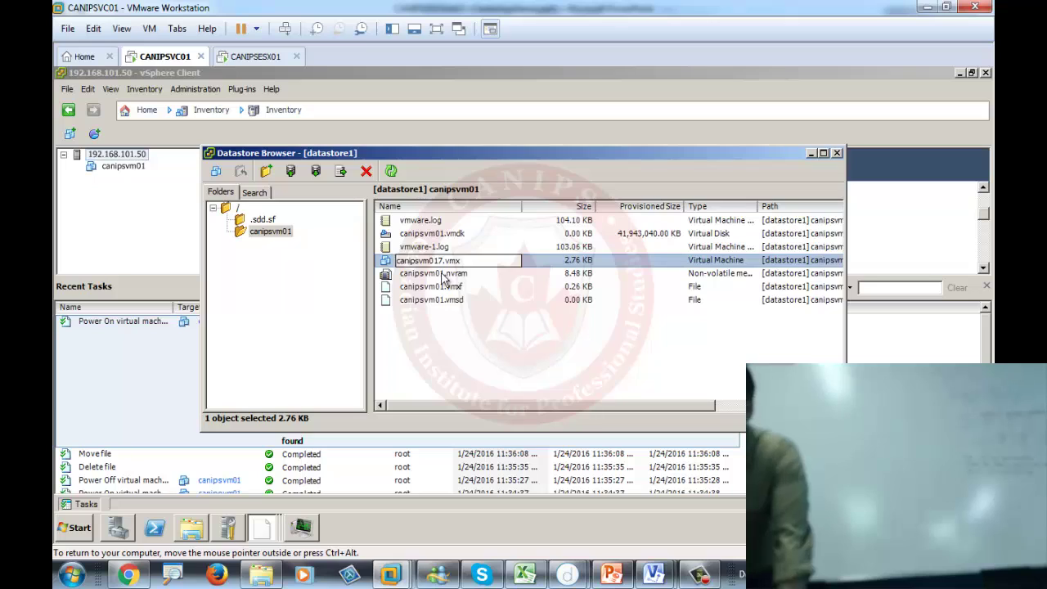
key(BackSpace)
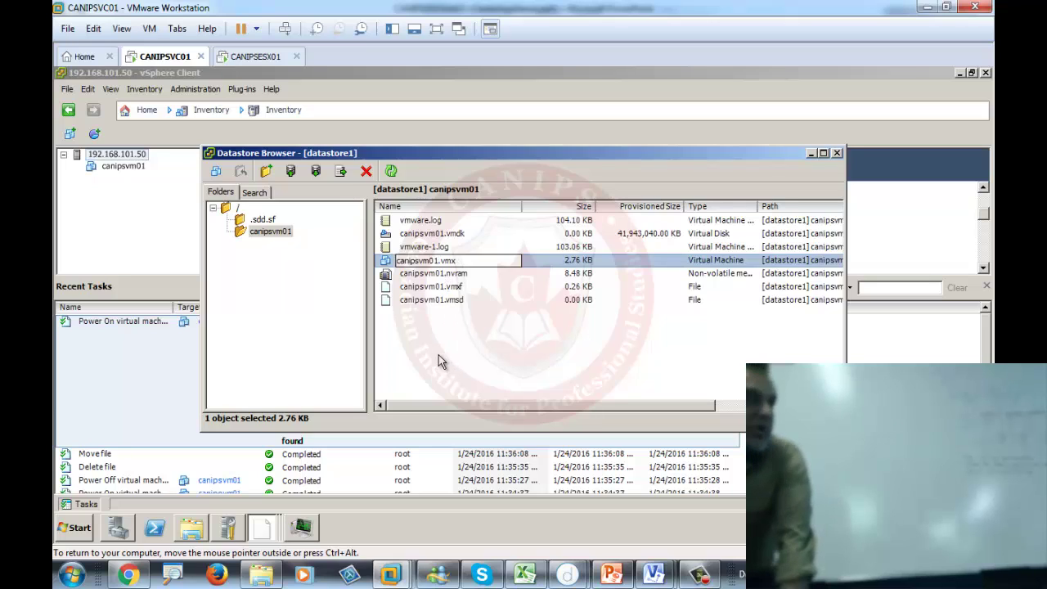
key(Return)
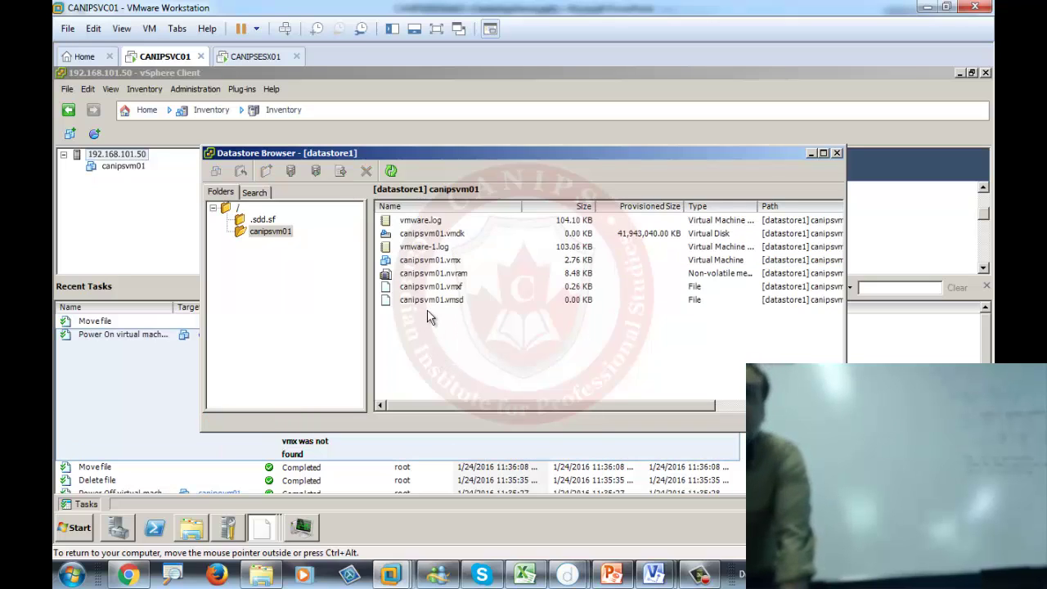
- Power on canipsvm01 and check its new power-on task shows Completed
click(123, 166)
click(124, 137)
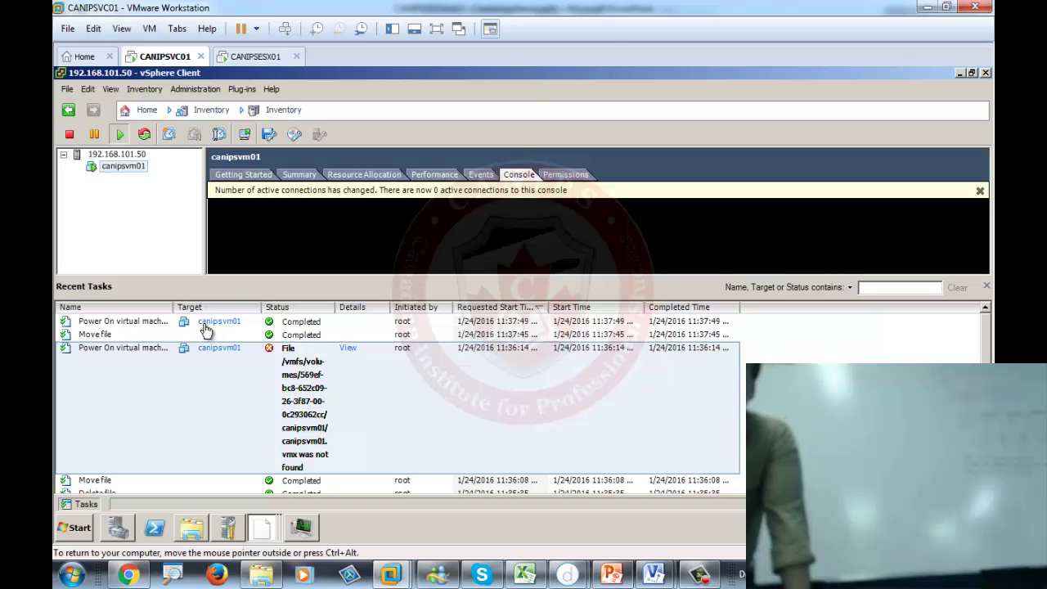
click(307, 322)
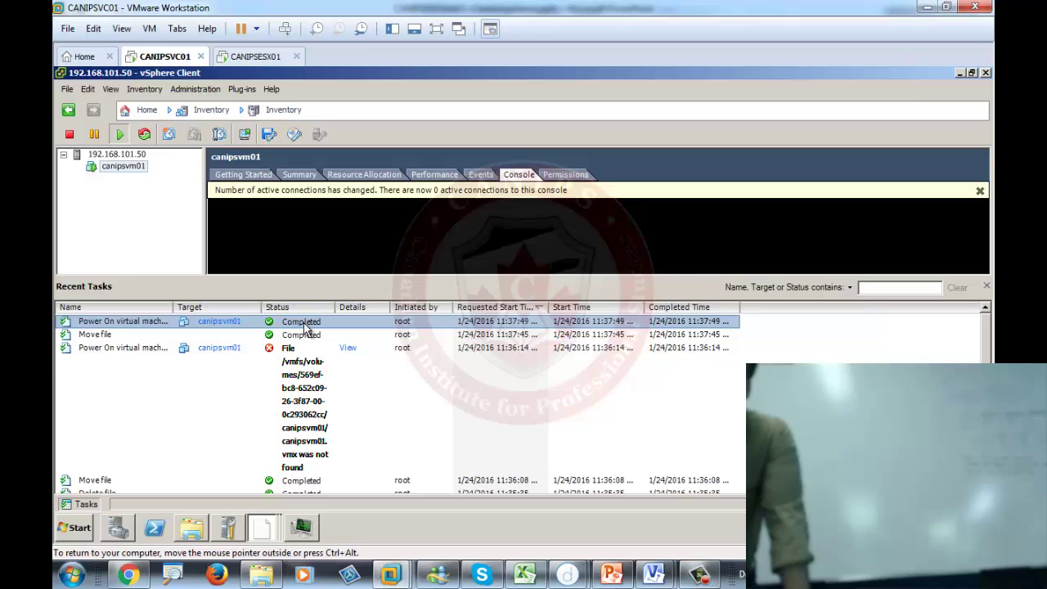
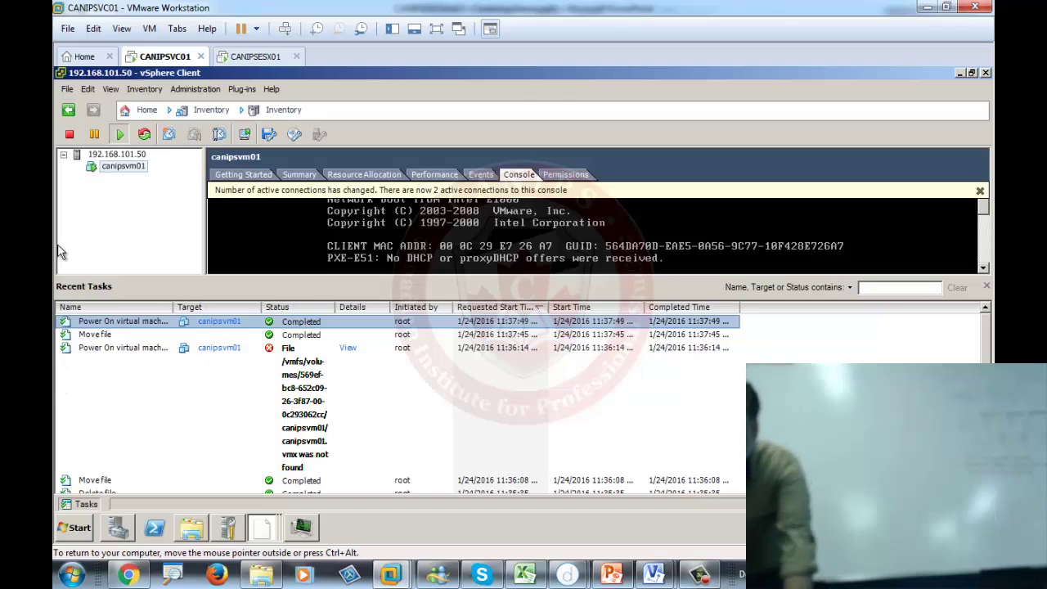
- Select host 192.168.101.50 in the inventory to show its Summary with datastore1 and VM Network
click(122, 155)
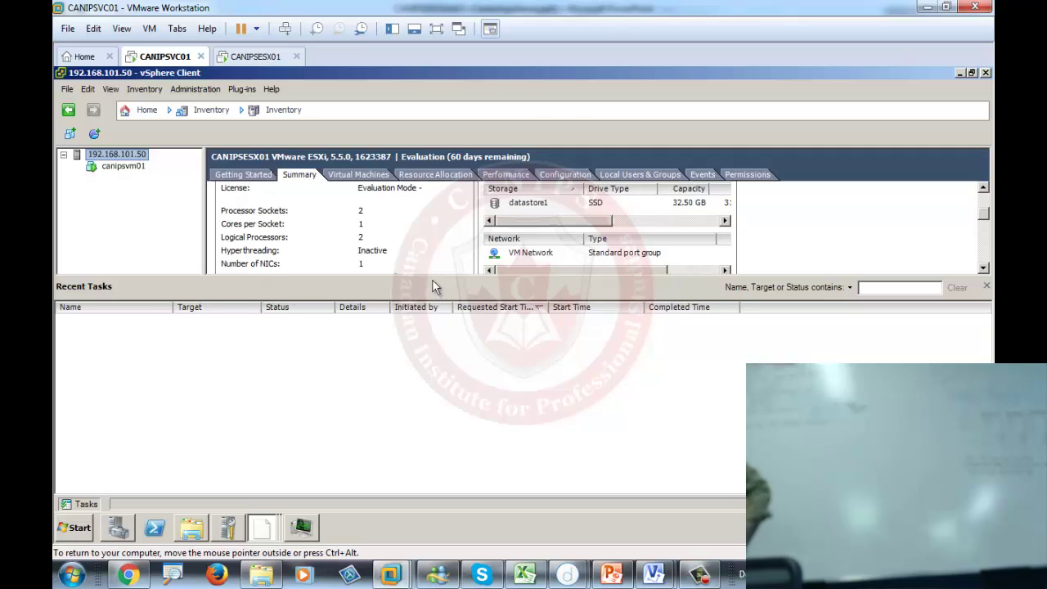
drag(435, 279, 435, 402)
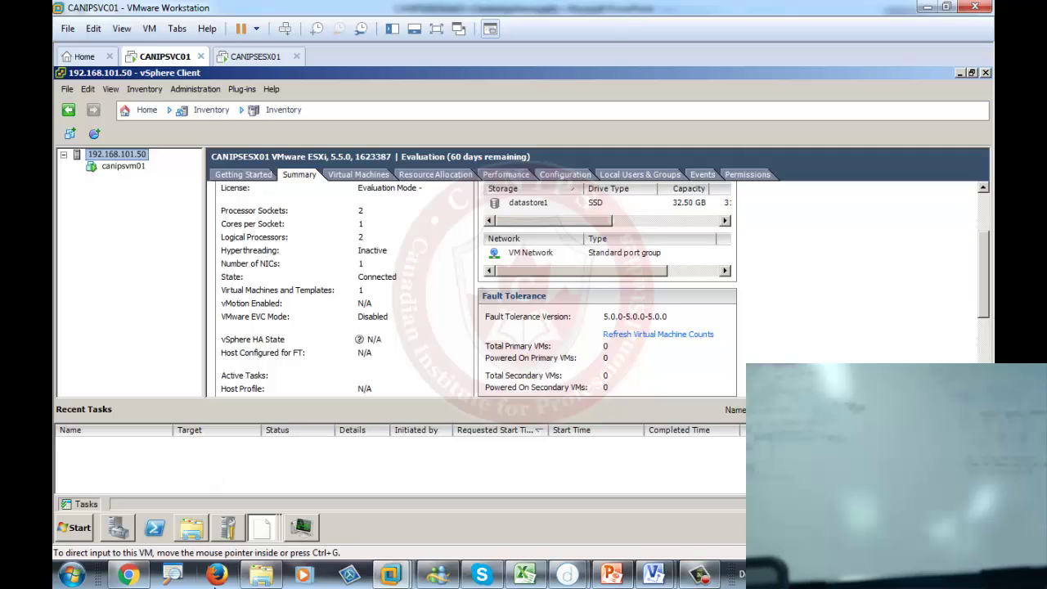
mouse_move(403, 564)
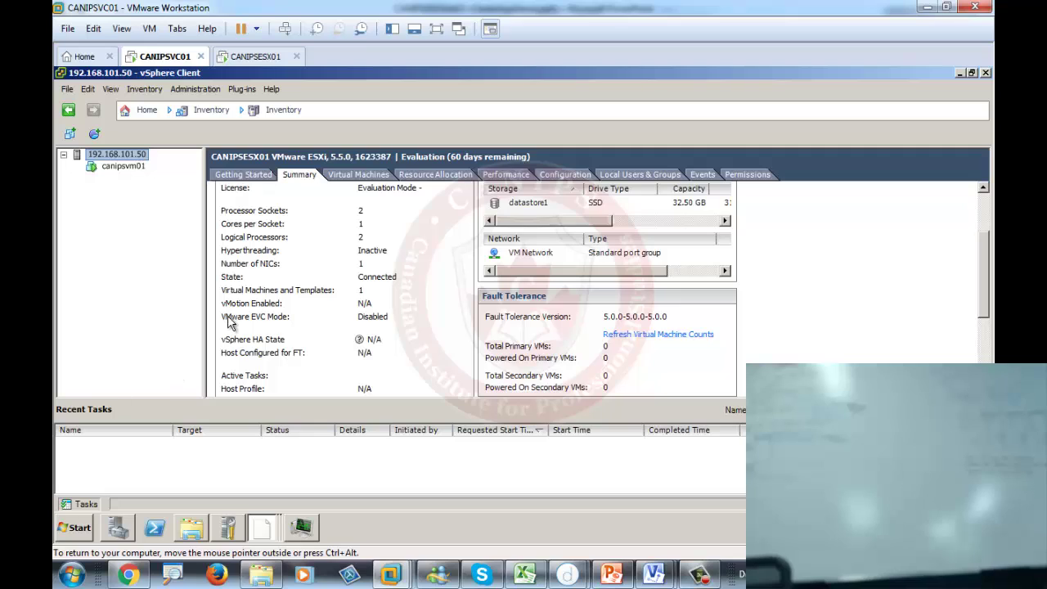
- Go from Home into Inventory and back to the Home page with Inventory, Roles and System Logs
click(147, 112)
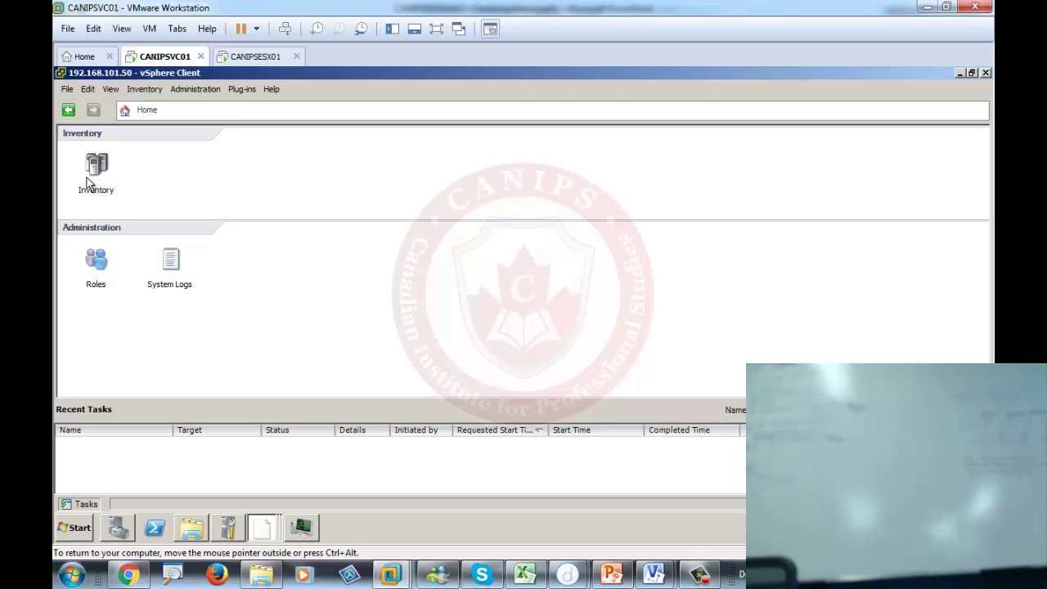
click(97, 170)
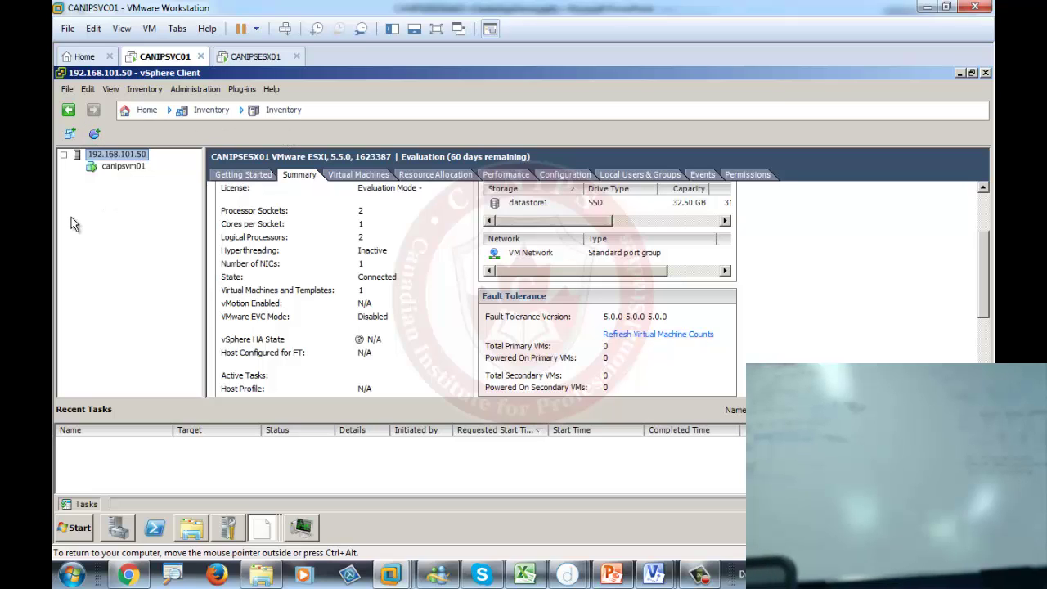
click(156, 112)
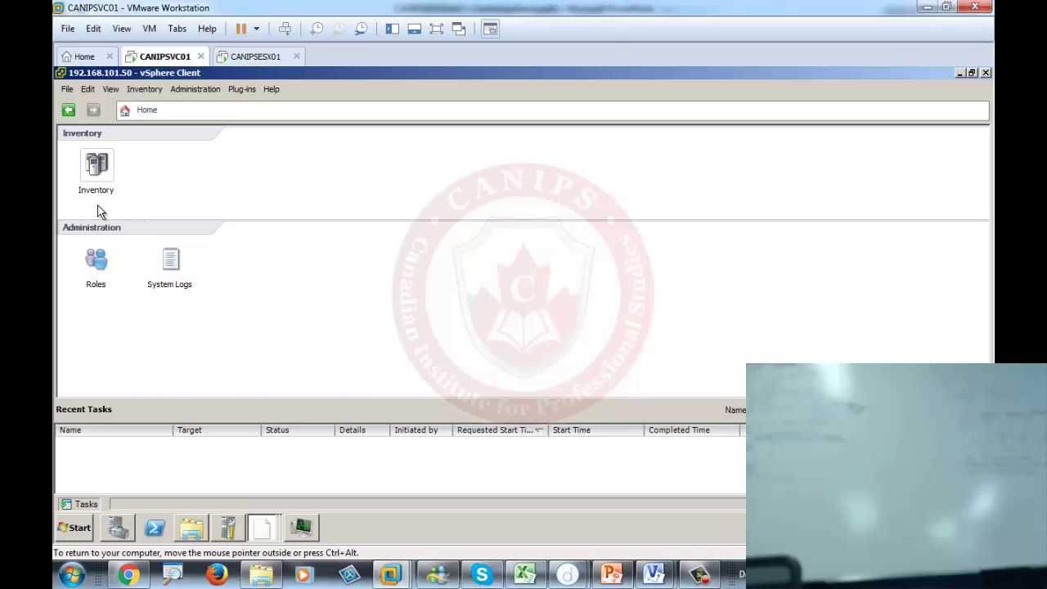
- Open Roles and check Read-only, then Administrator usage held by root, dcui and vpxuser
click(104, 257)
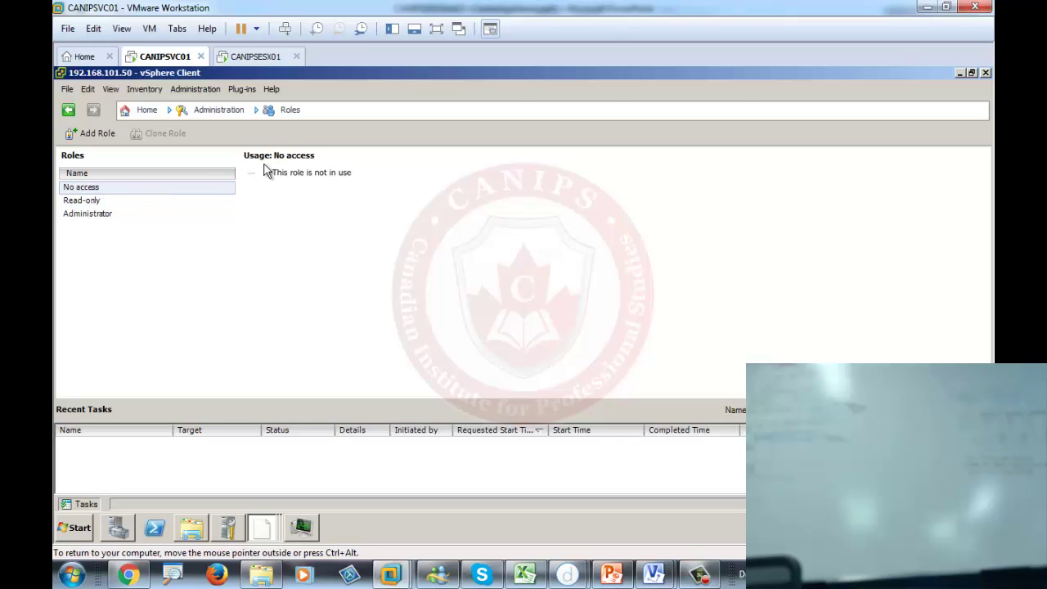
click(94, 205)
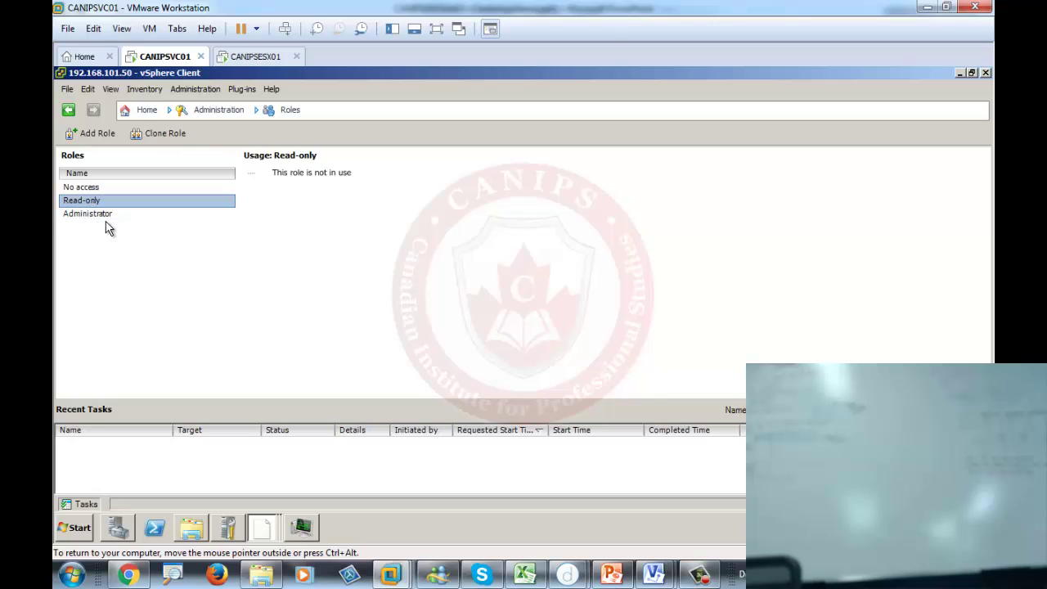
click(96, 214)
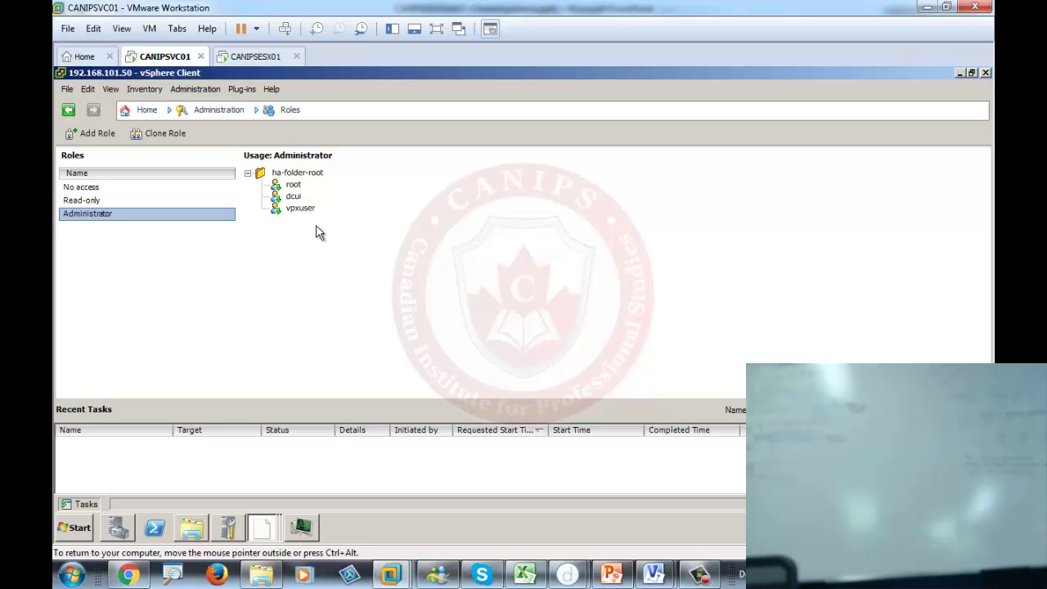
- Leave the Roles page for the vSphere Client Home page
click(150, 110)
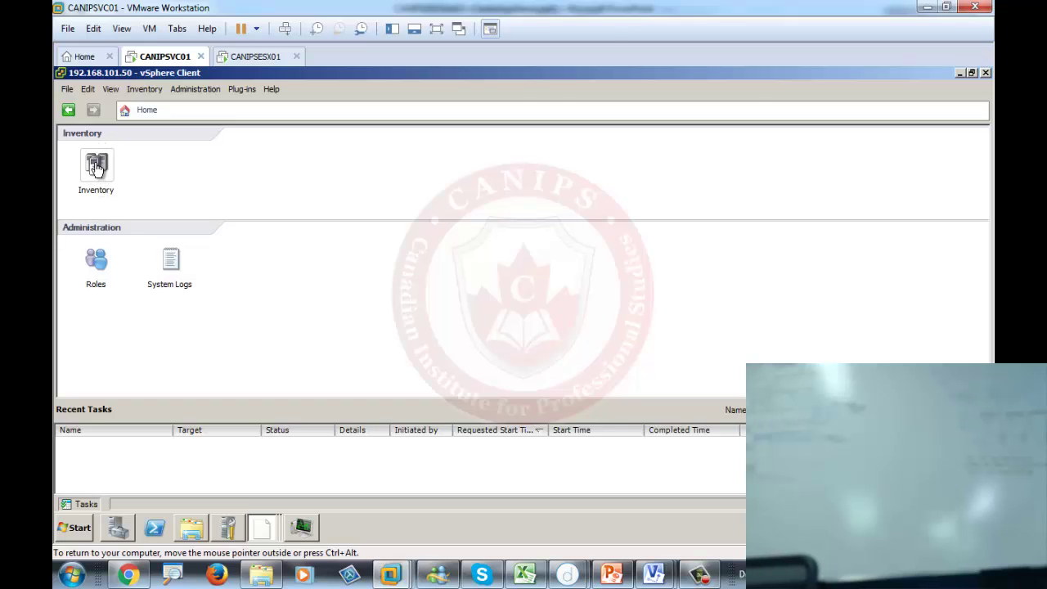
- Review the Administrator role's users (root, dcui, vpxuser), then switch to the CANIPSESX01 console
click(103, 269)
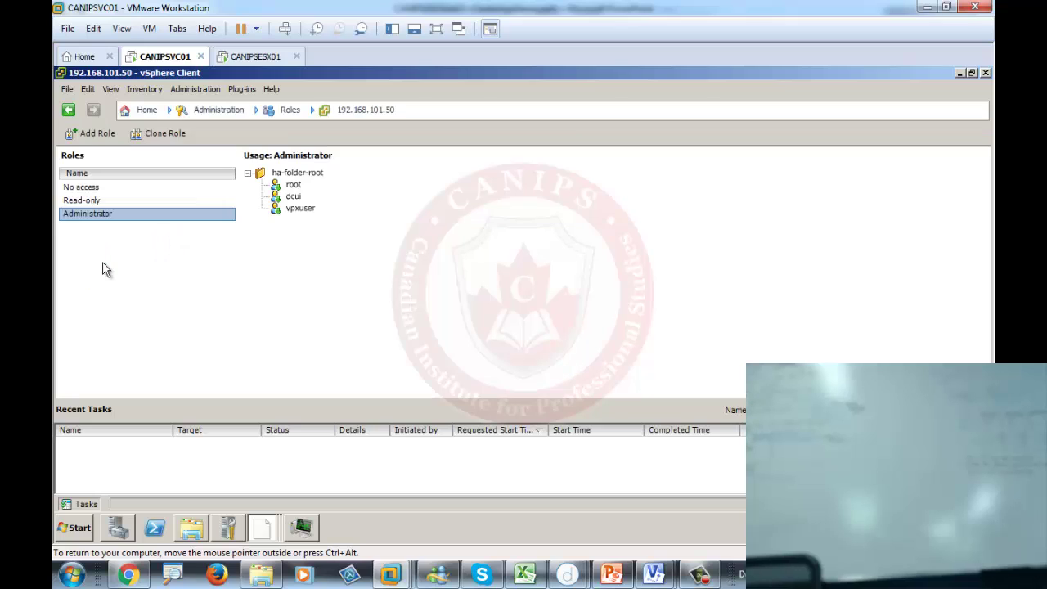
click(93, 200)
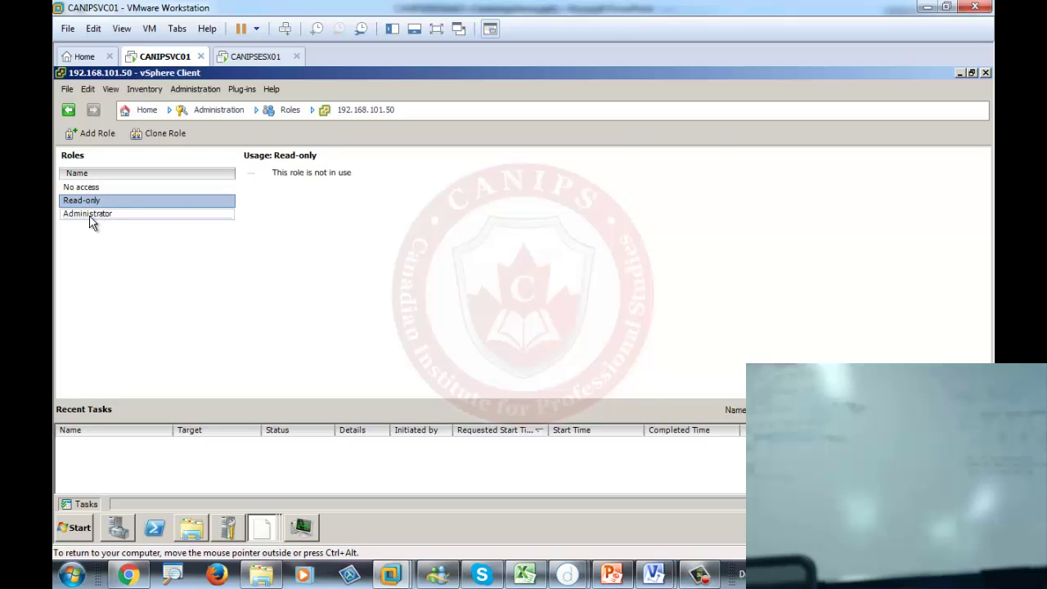
click(90, 214)
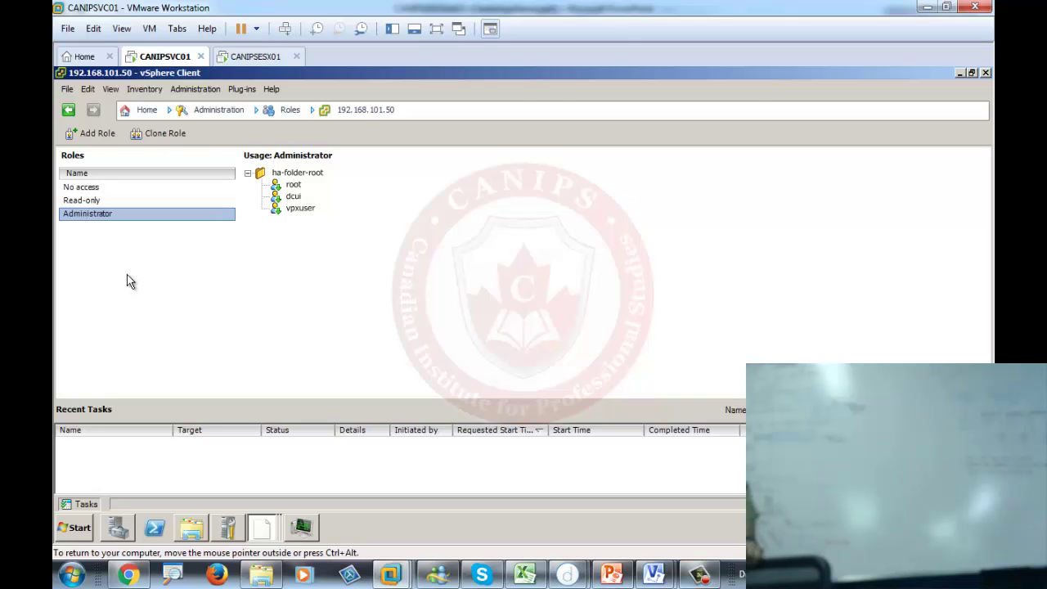
click(255, 56)
- Bring up the ESXi Authentication Required prompt on CANIPSESX01 with login name root
click(284, 102)
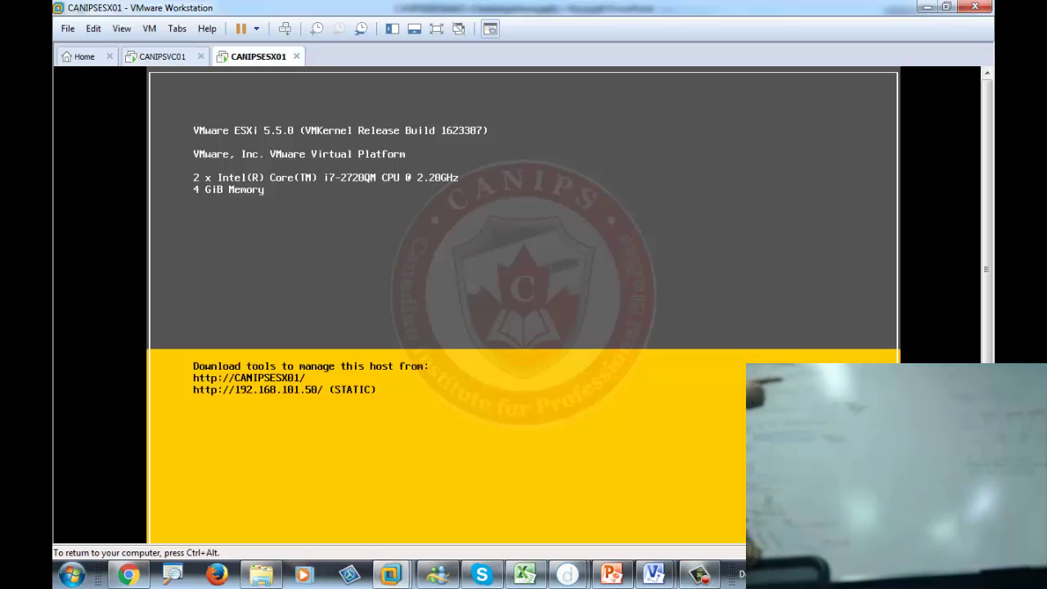
key(F2)
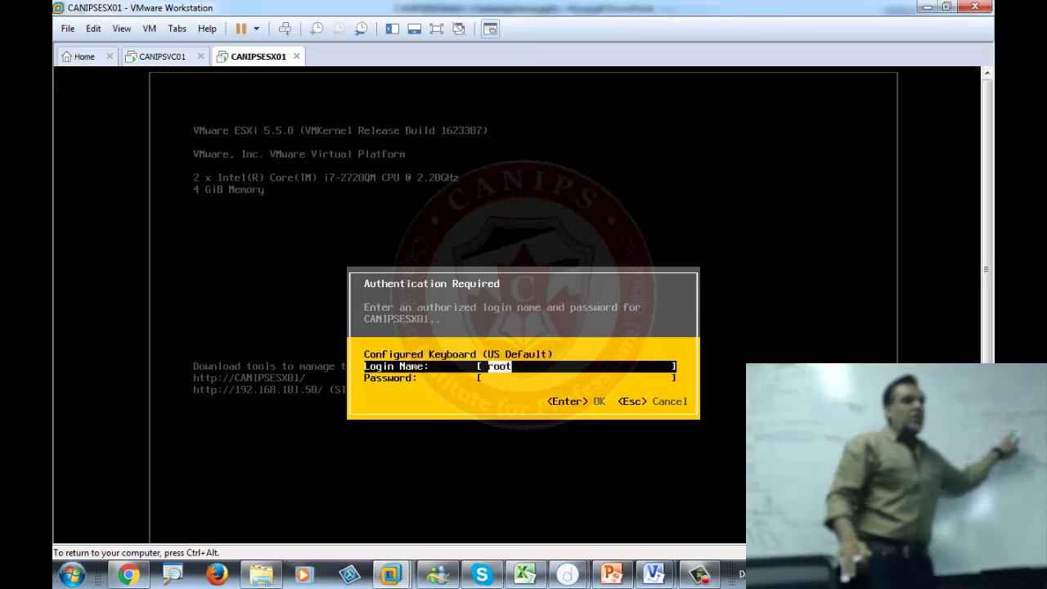
key(Return)
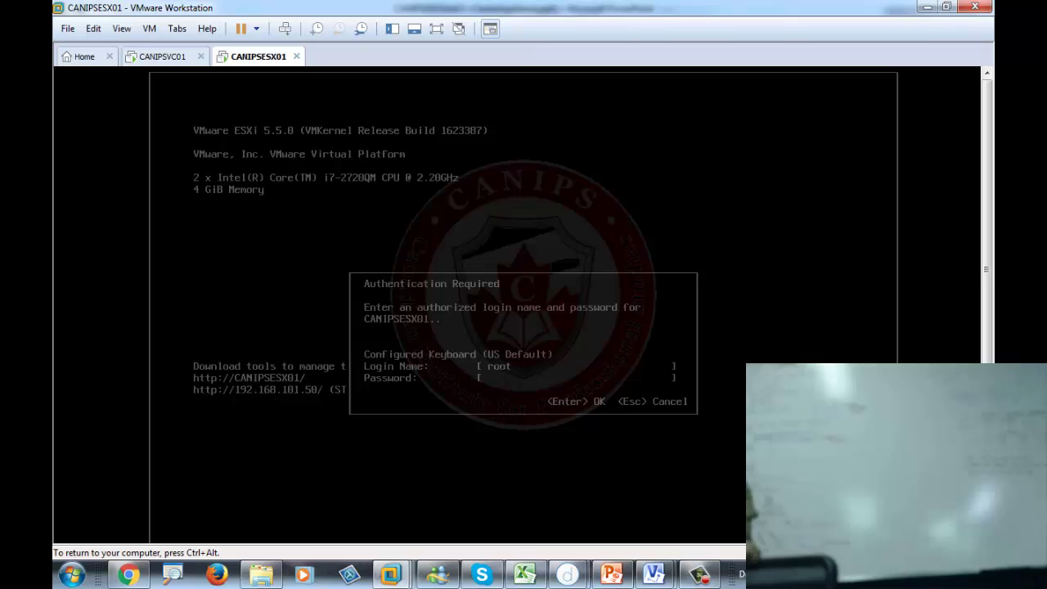
- Cancel the ESXi login prompt and release input from the CANIPSESX01 virtual machine
click(500, 366)
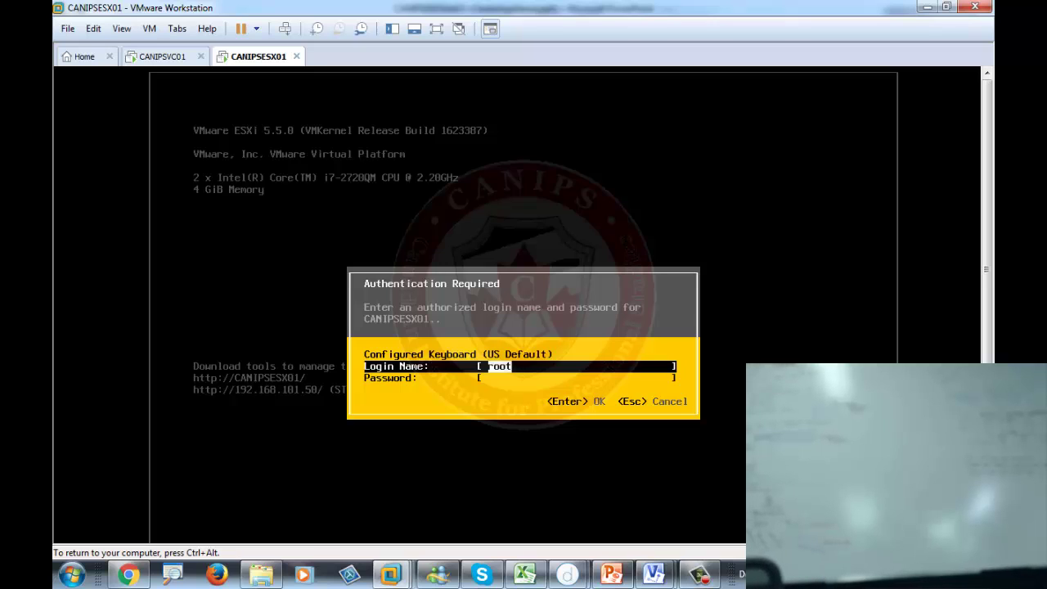
key(Escape)
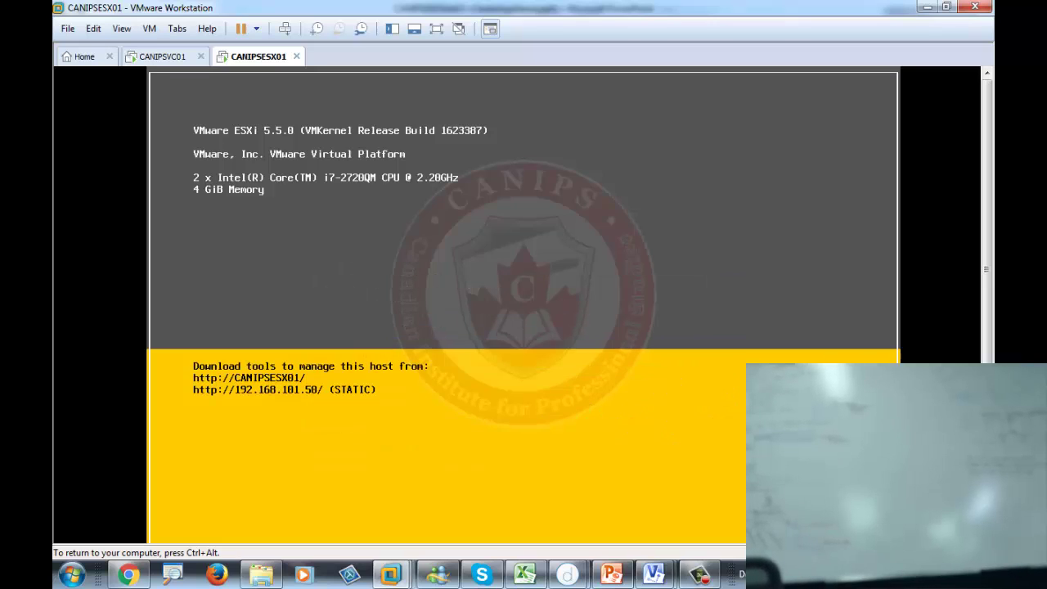
key(ctrl+alt)
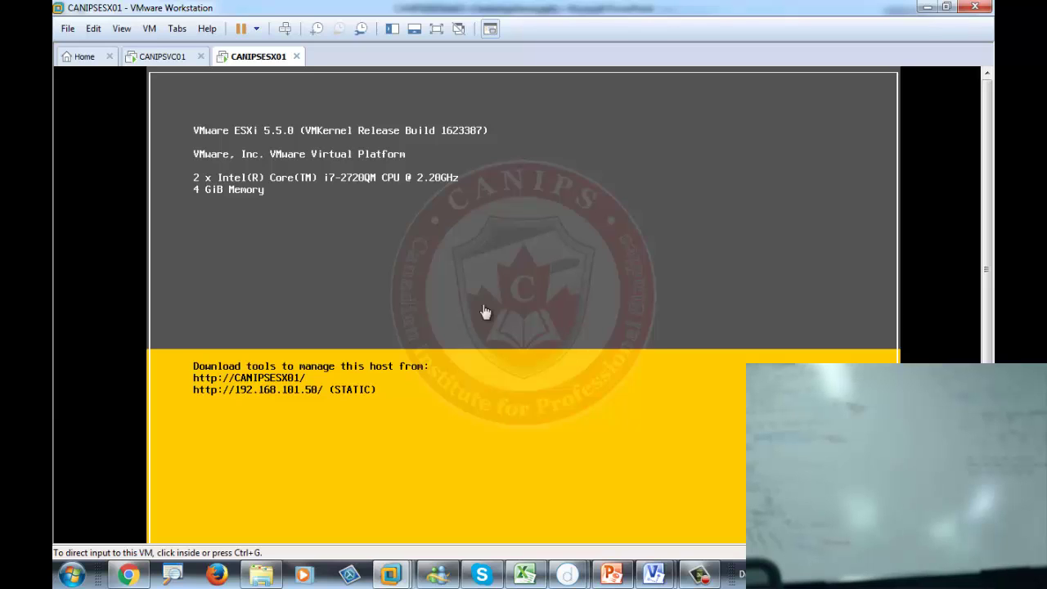
- Return to the CANIPSVC01 session and select vpxuser in the Administrator role's usage tree
click(175, 59)
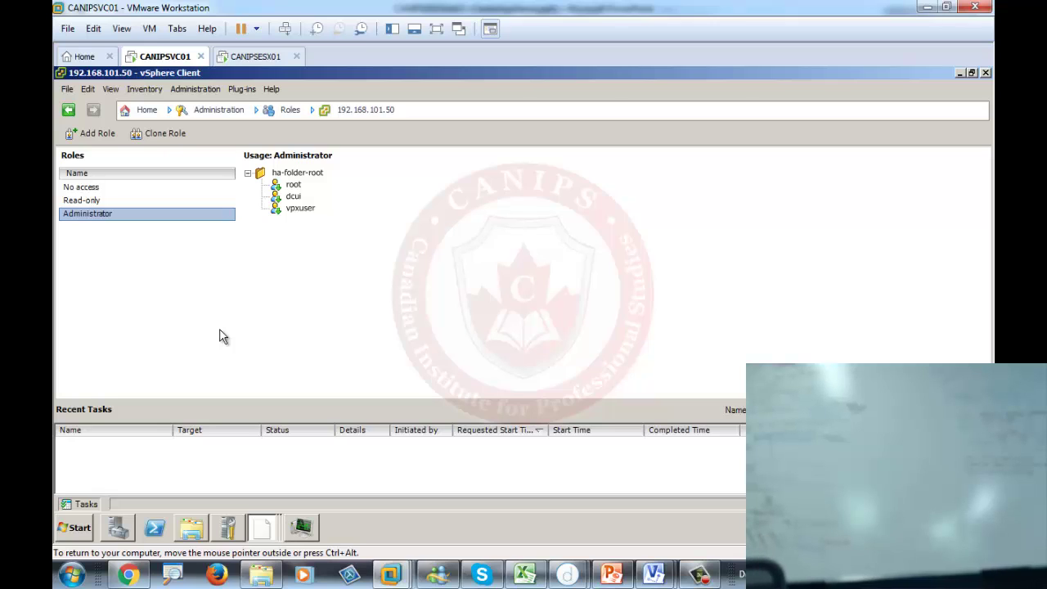
click(298, 209)
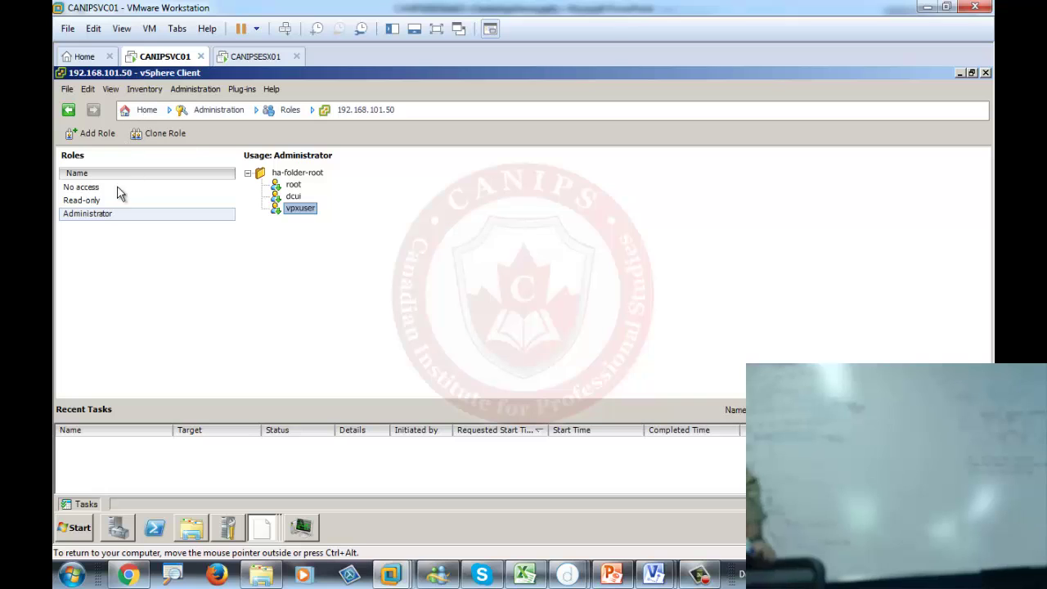
- Return to the CANIPSESX01 console and release input back with Ctrl+Alt
click(258, 56)
click(577, 182)
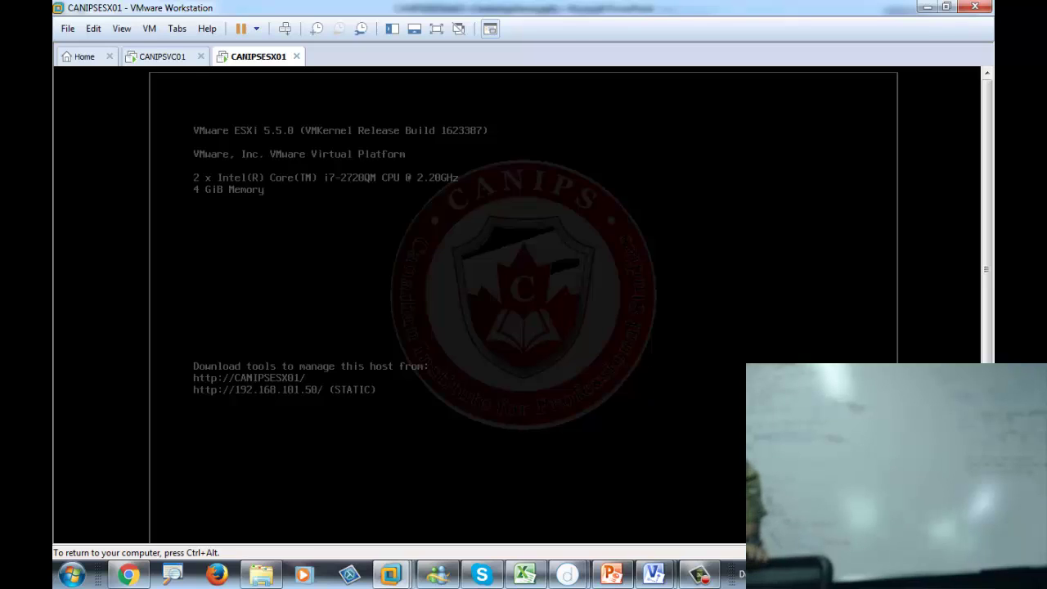
key(ctrl+alt)
click(573, 180)
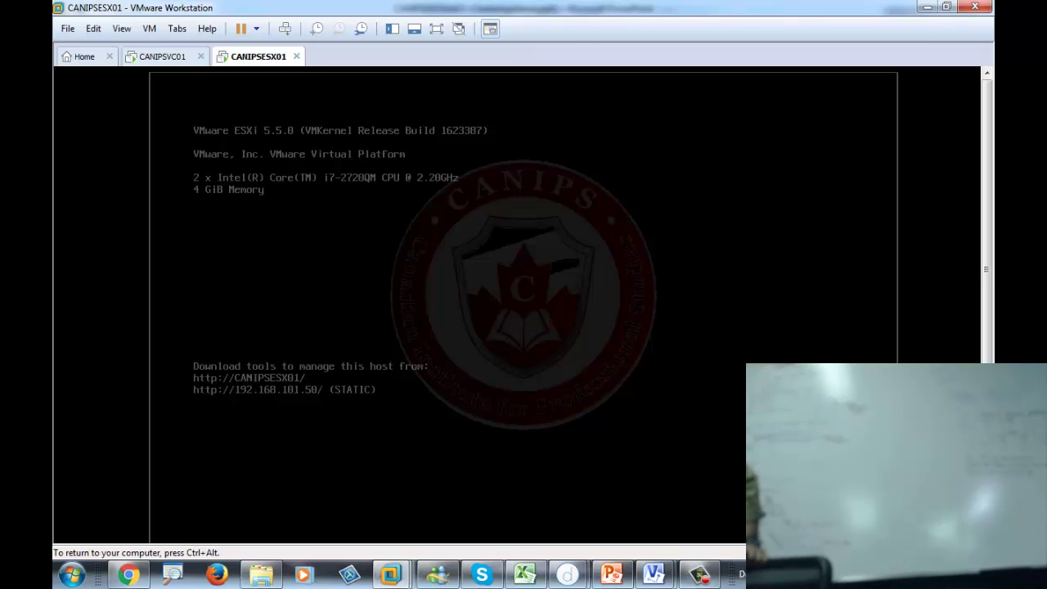
key(ctrl+alt)
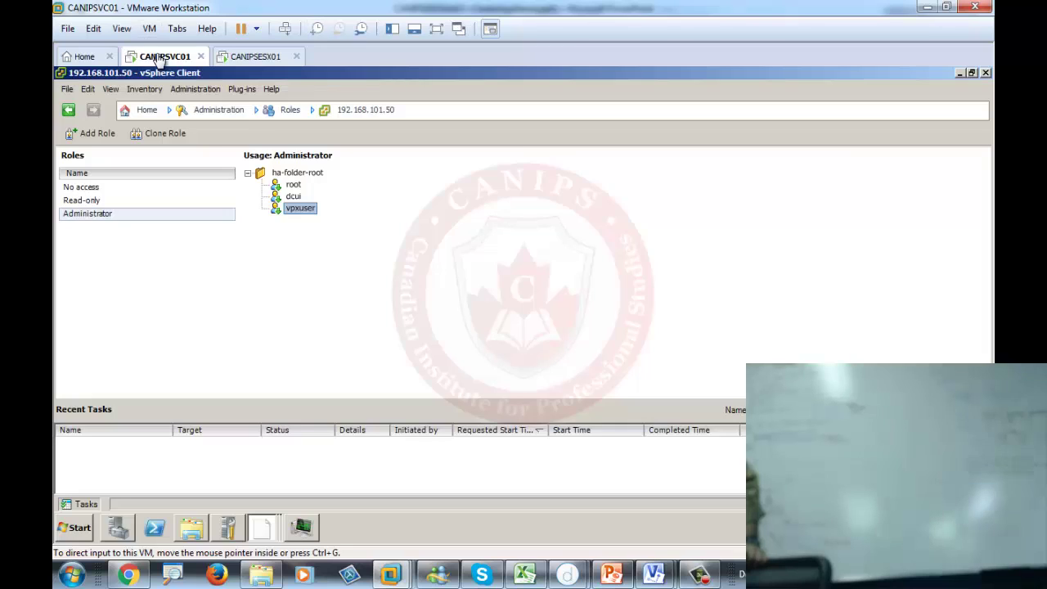
- On CANIPSVC01, open System Logs and display the server log /var/log/hostd.log
click(155, 56)
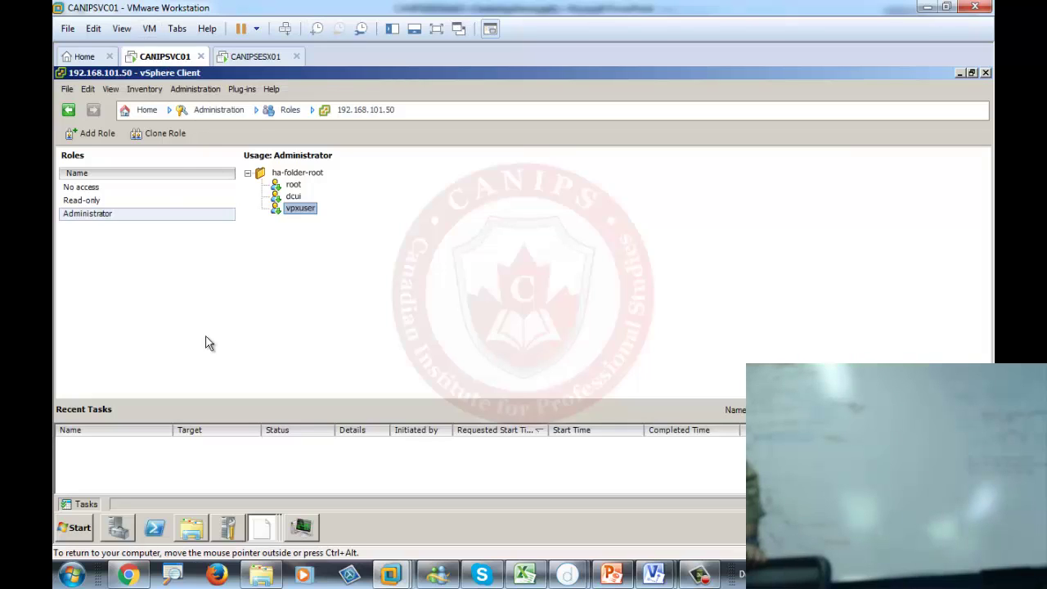
click(143, 110)
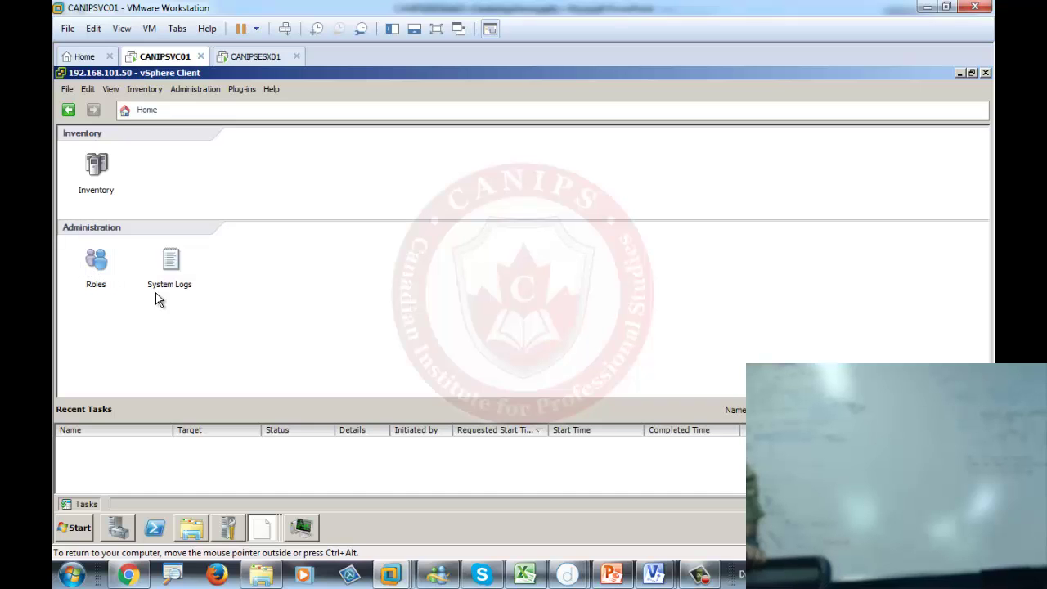
click(173, 266)
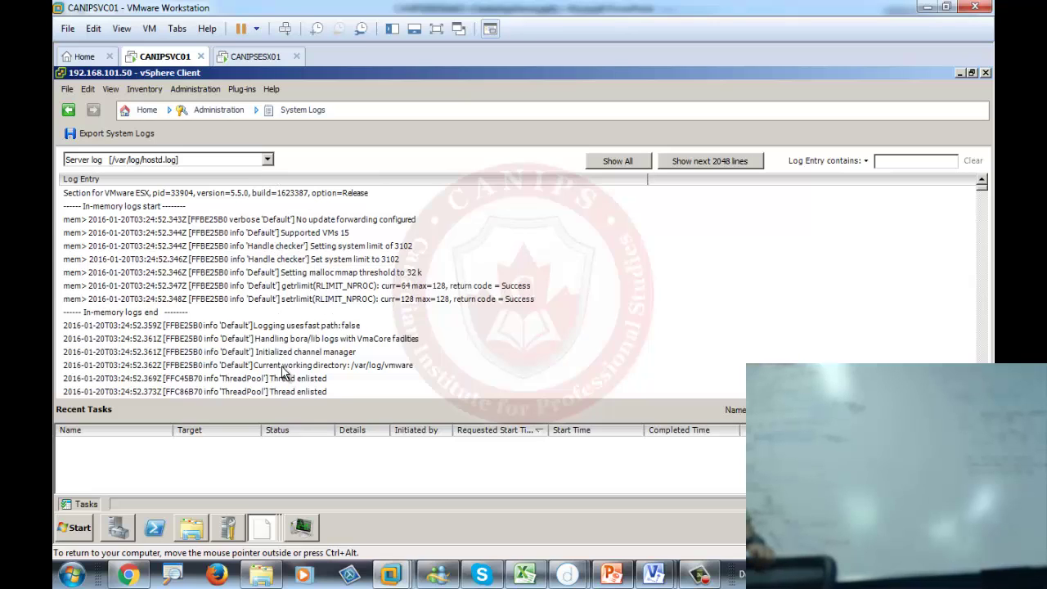
click(268, 160)
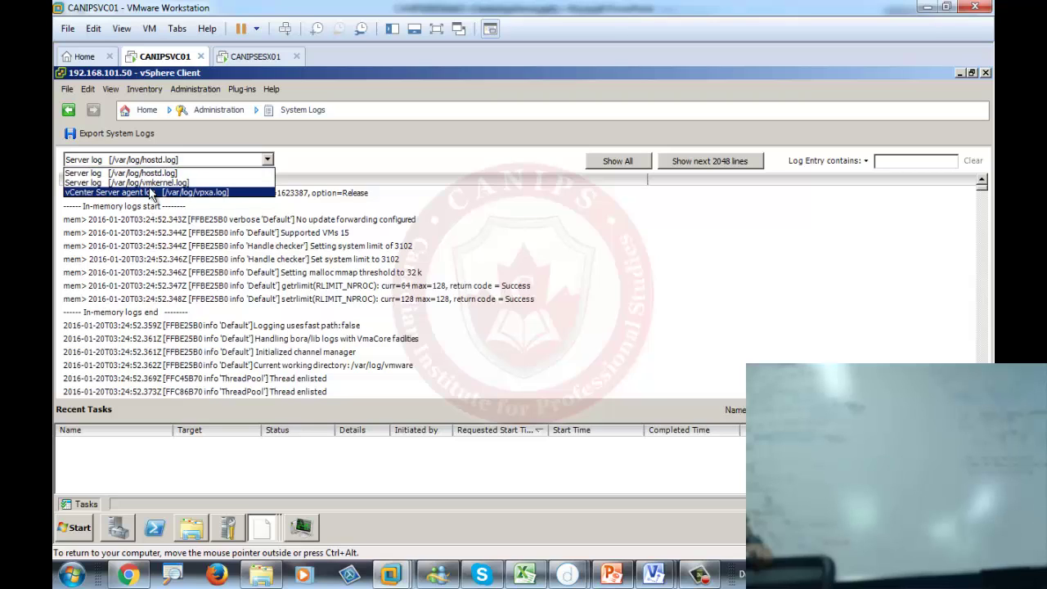
click(530, 302)
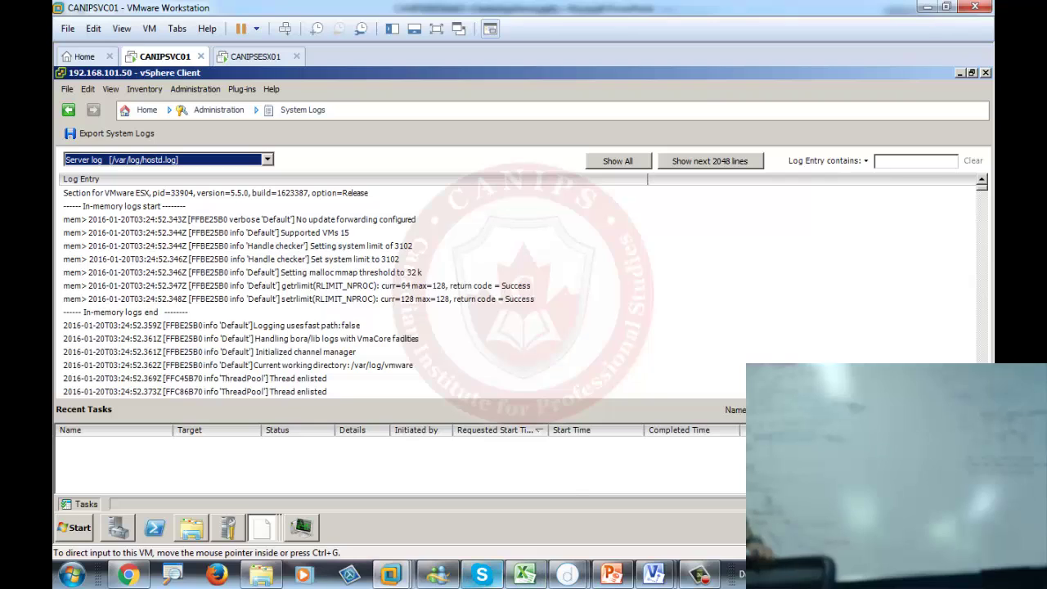
mouse_move(481, 575)
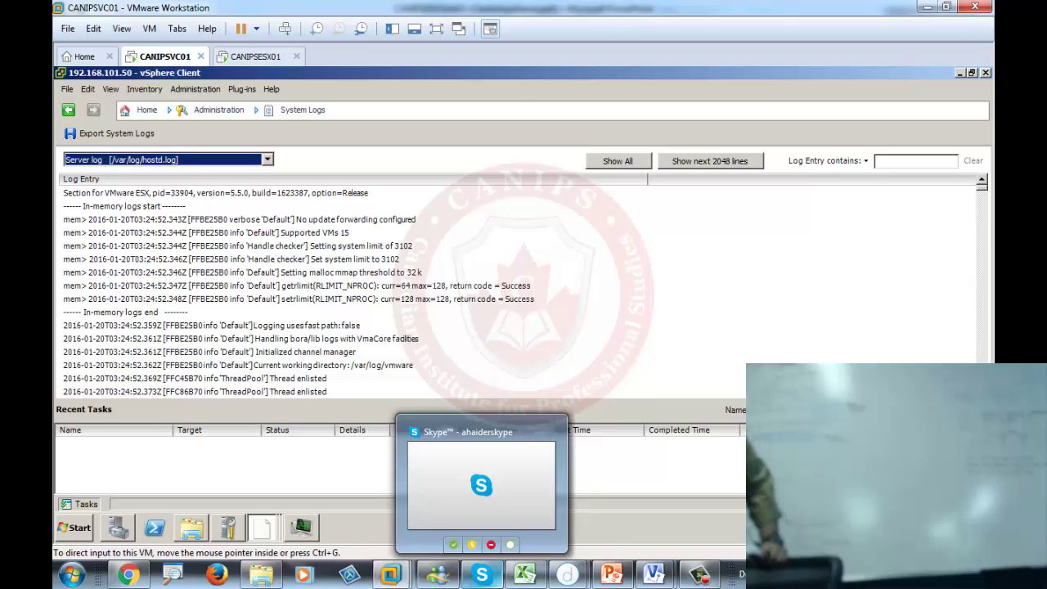
- Go from Home to Inventory and select host 192.168.101.50 to show its Summary
click(145, 116)
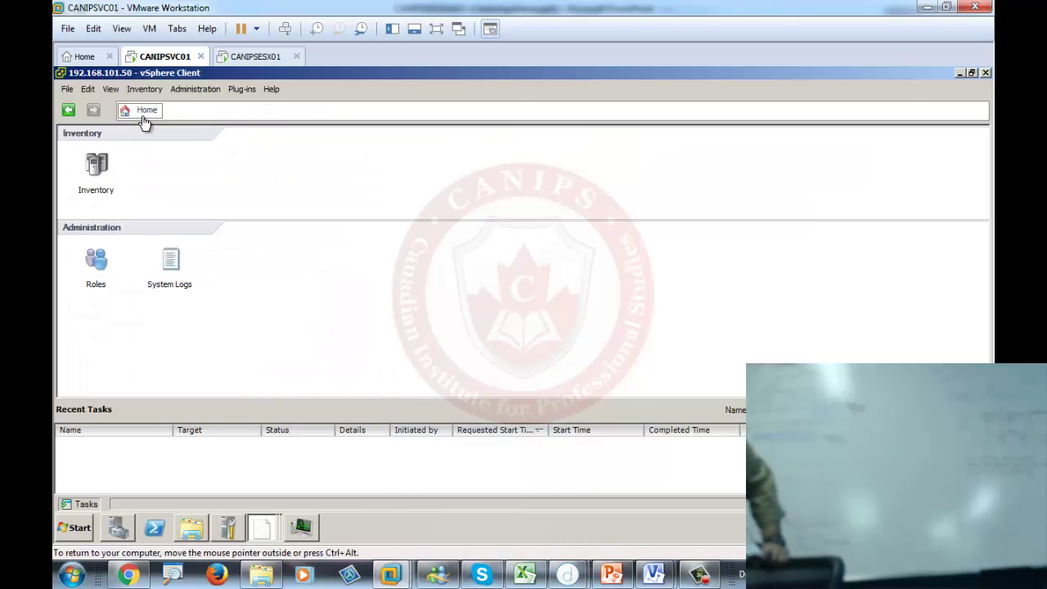
click(104, 172)
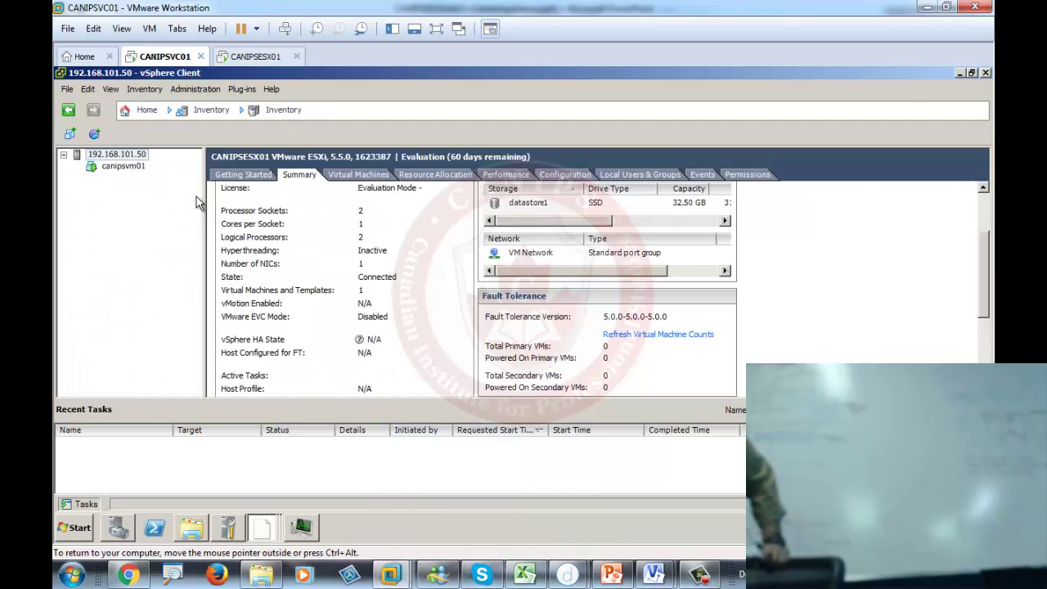
click(126, 167)
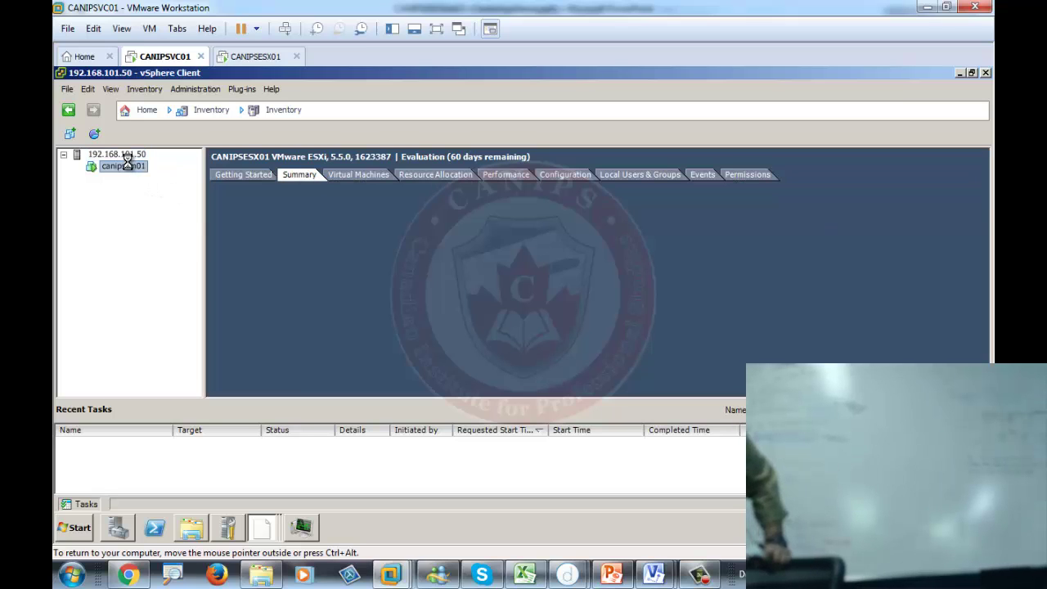
click(126, 155)
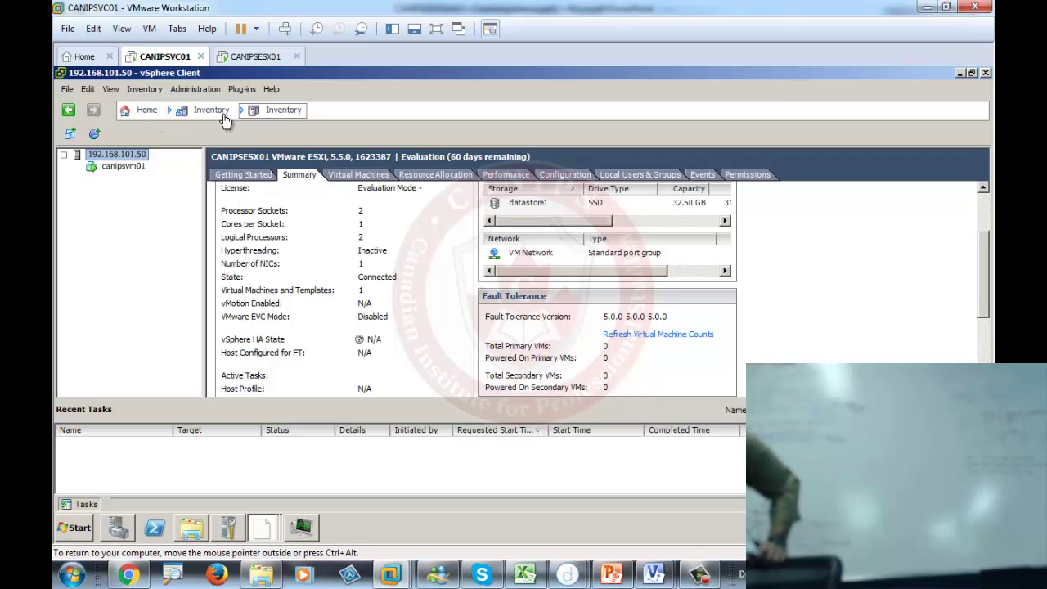
click(151, 97)
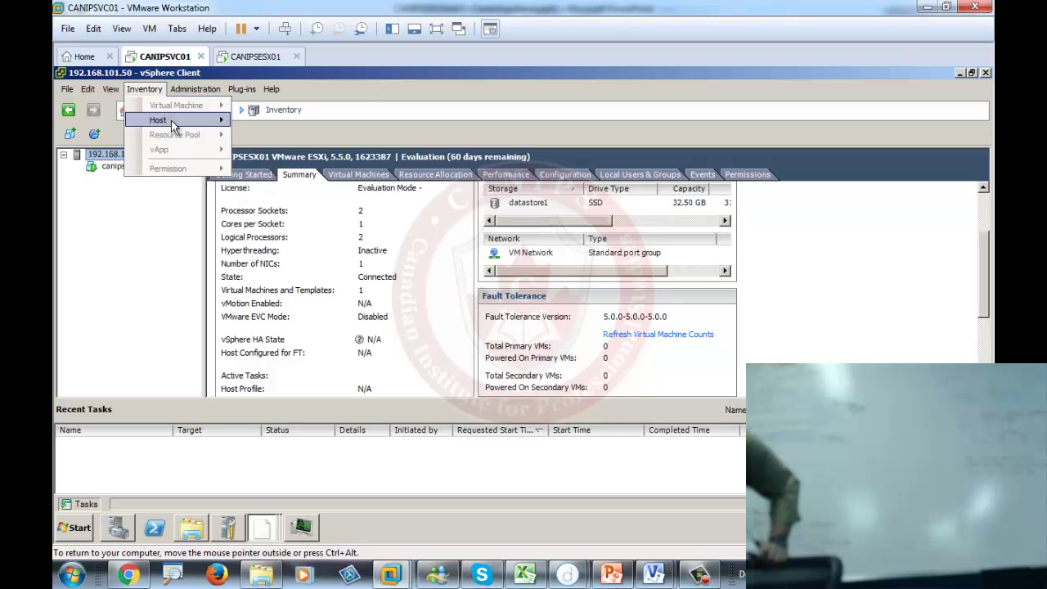
- Choose Shut Down for host CANIPSESX01, raising the not-in-maintenance-mode warning
mouse_move(174, 127)
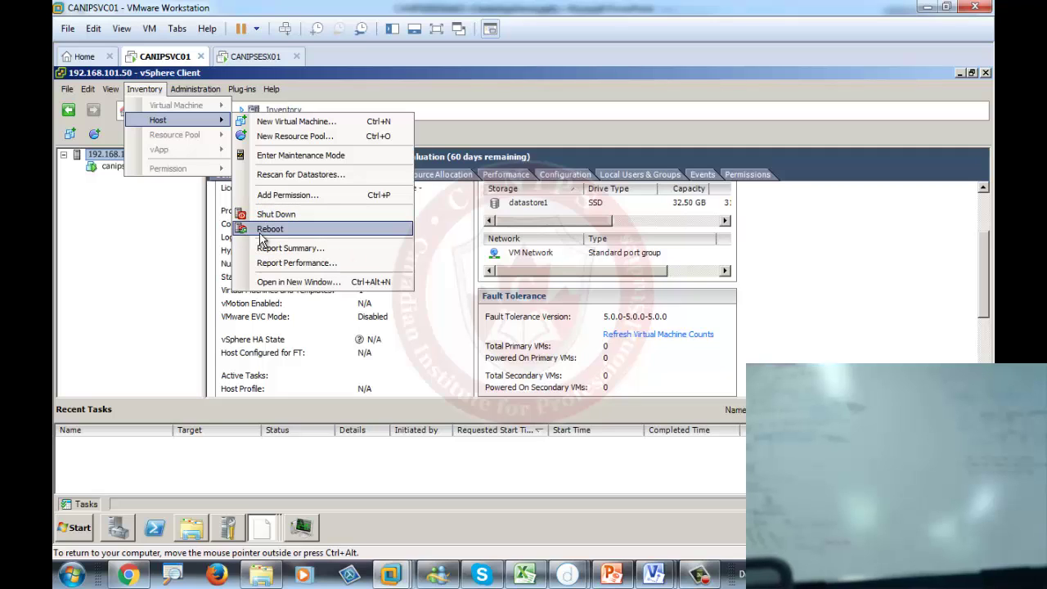
click(297, 215)
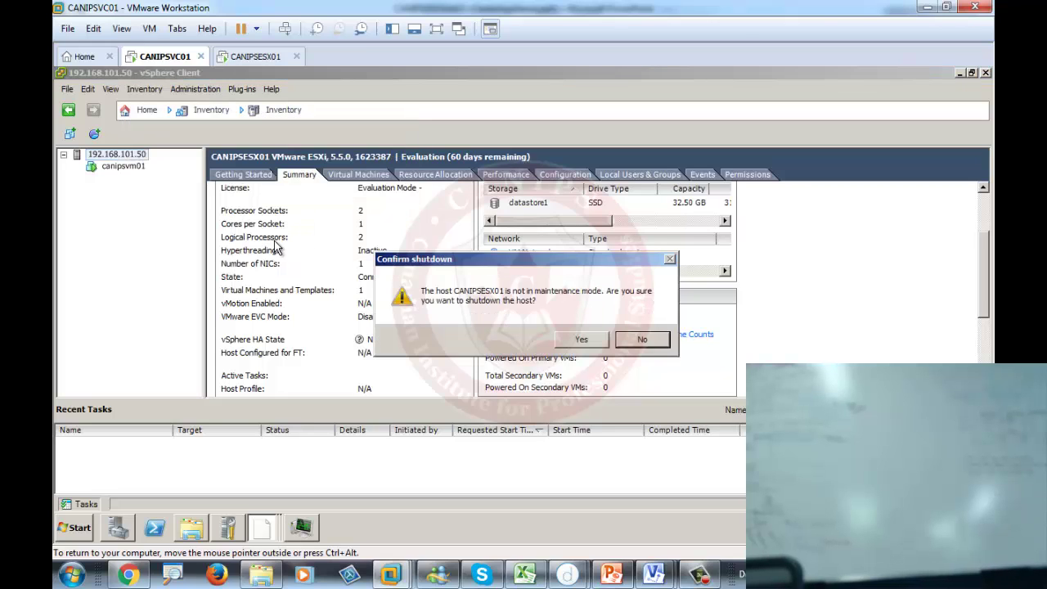
- Confirm the CANIPSESX01 shutdown with reason 'test', check the host tab, then return to CANIPSVC01
click(582, 339)
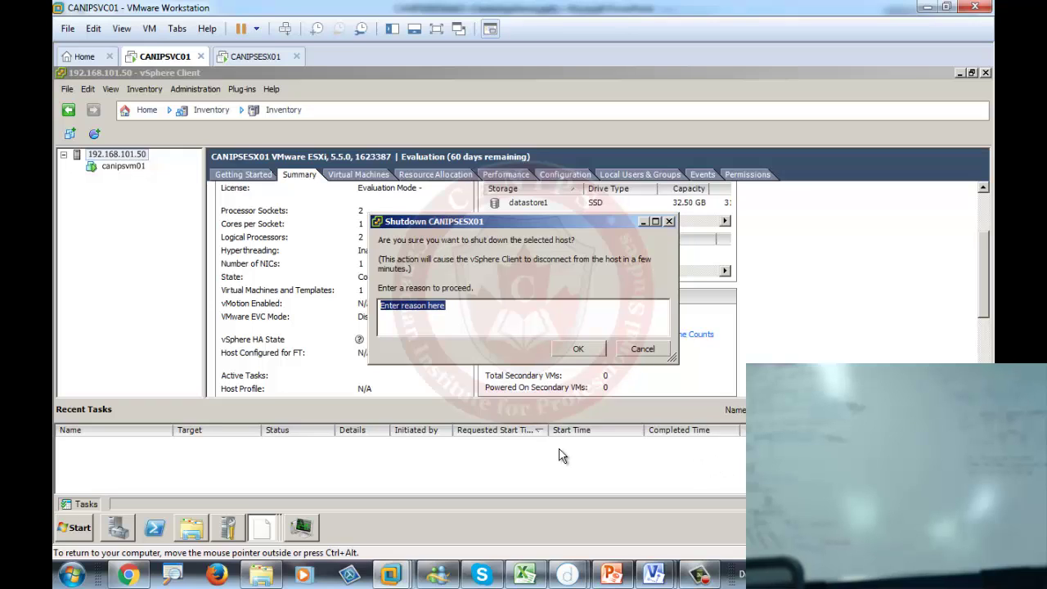
text(testing)
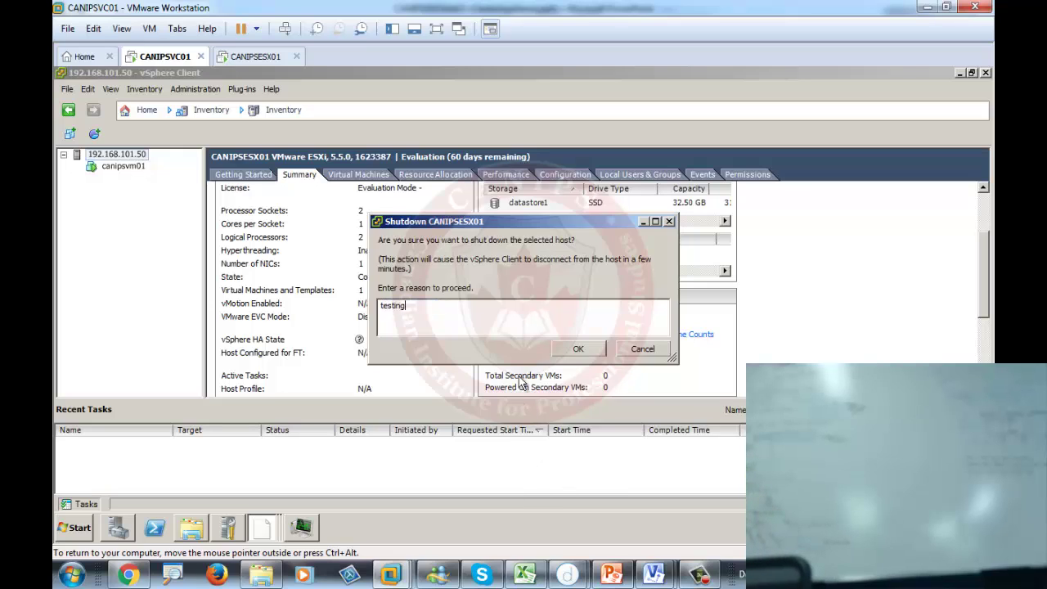
click(570, 349)
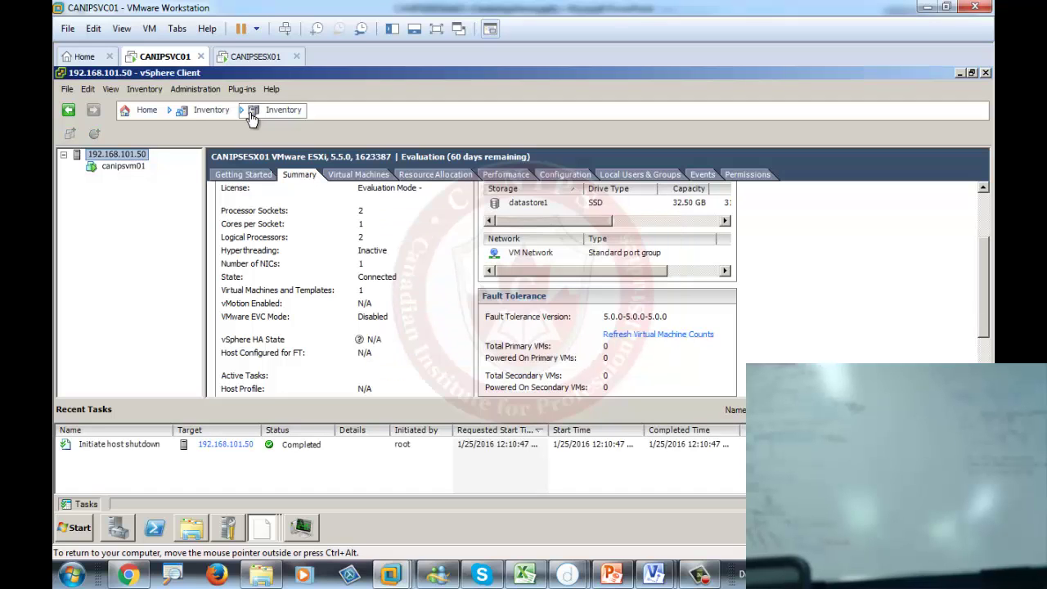
click(251, 59)
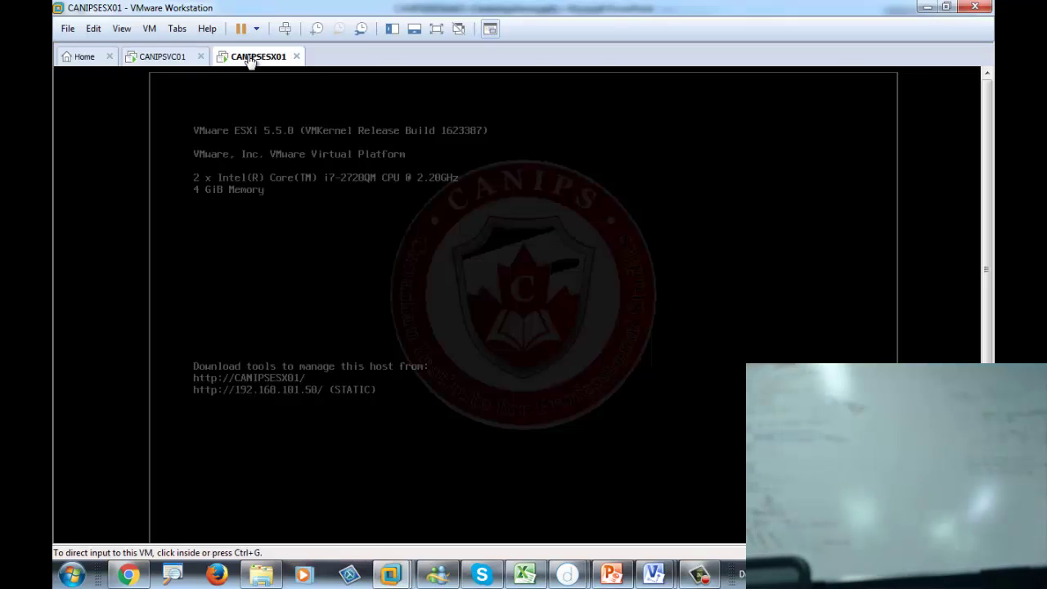
click(172, 58)
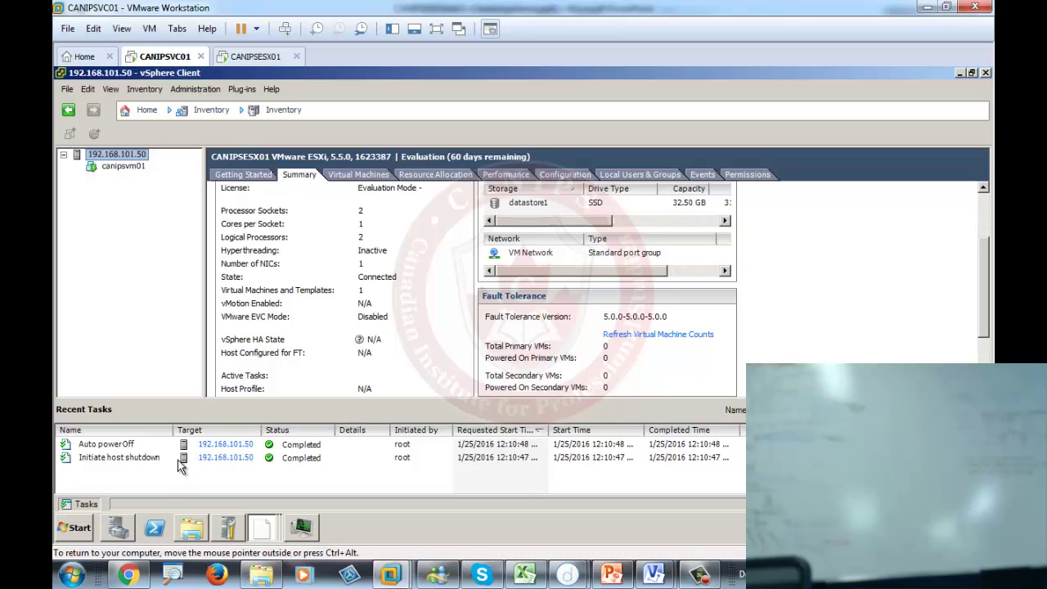
- Switch to the CANIPSESX01 tab to view the ESXi 5.5.0 console at 192.168.101.50
click(260, 56)
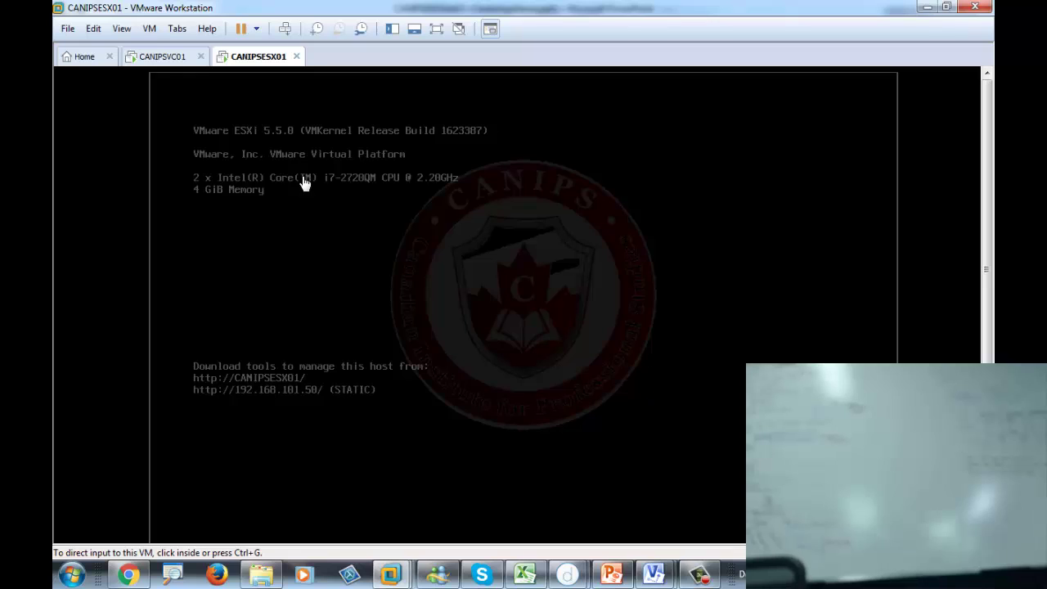
- Try F2 then Esc at the ESXi login, release input, and wait for CANIPSESX01 to power off
click(438, 342)
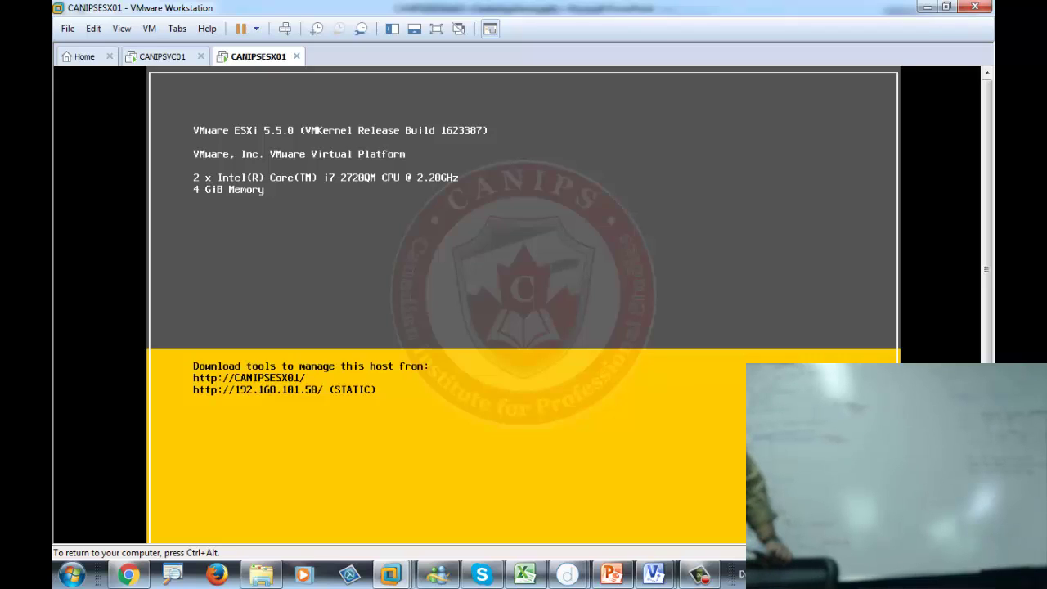
key(F2)
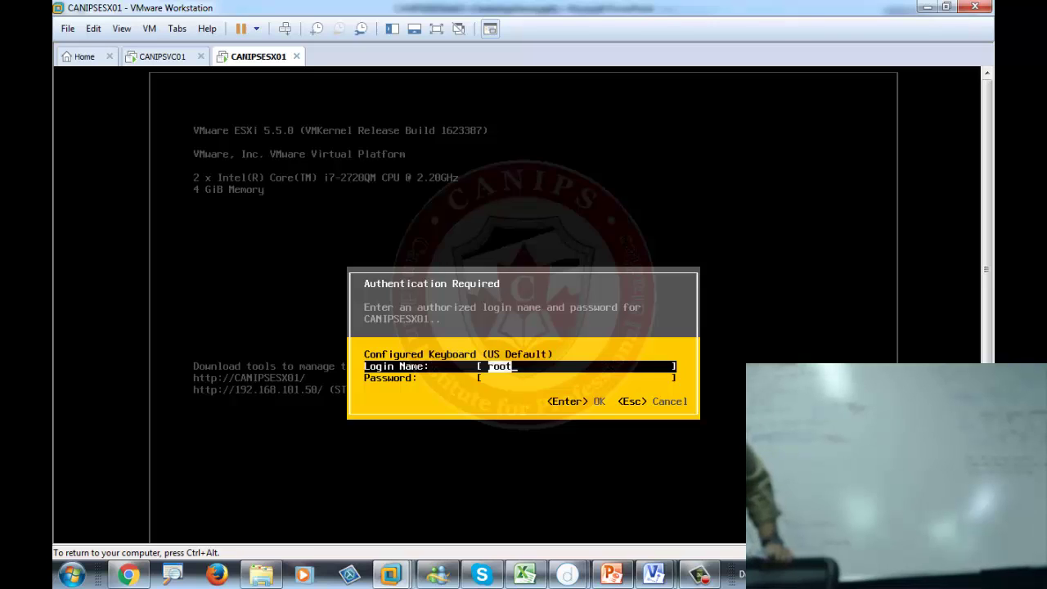
key(Escape)
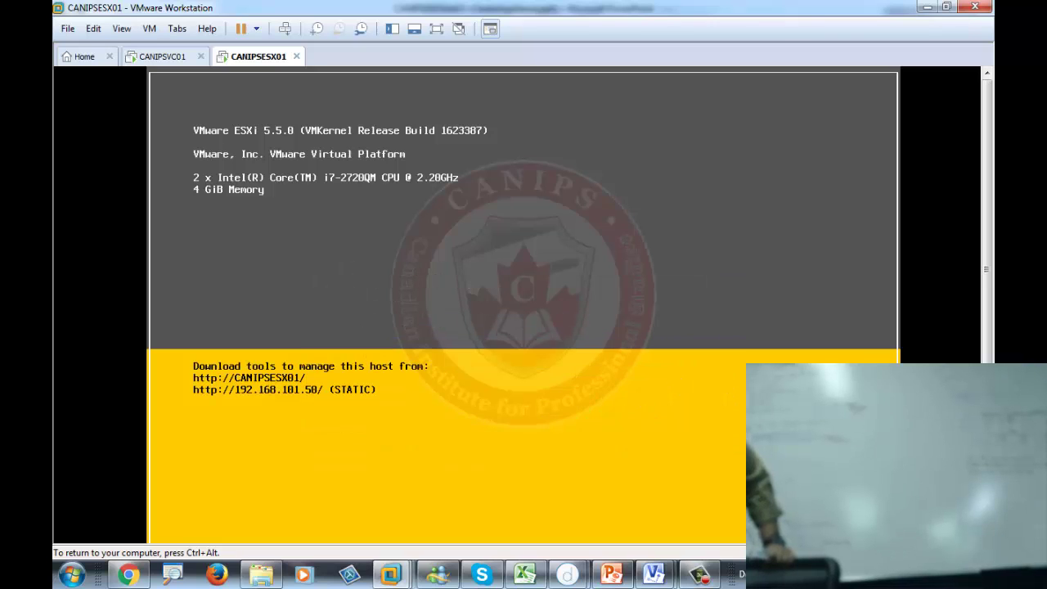
key(ctrl+alt)
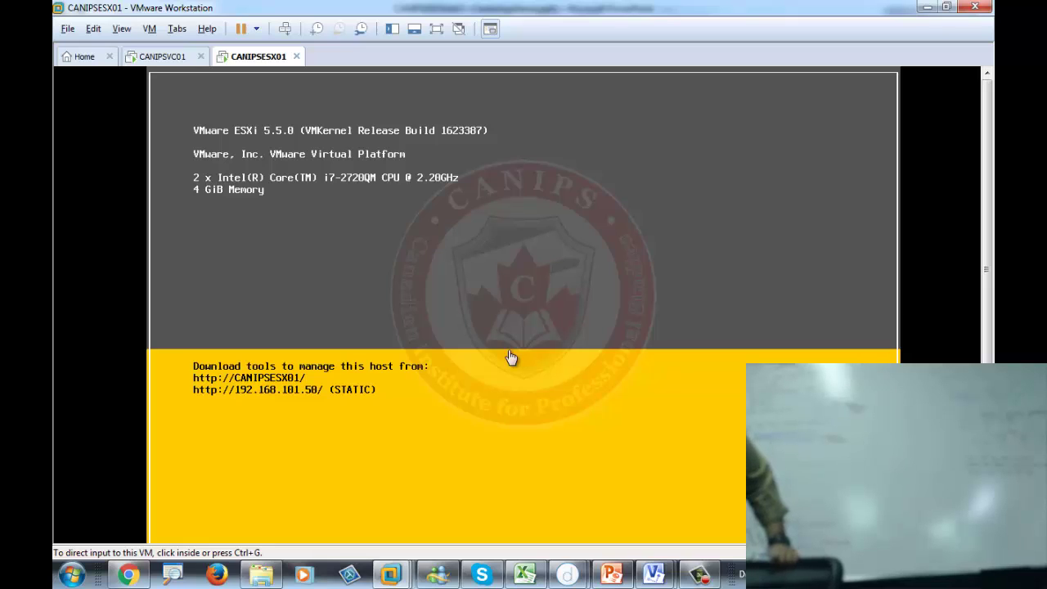
click(568, 248)
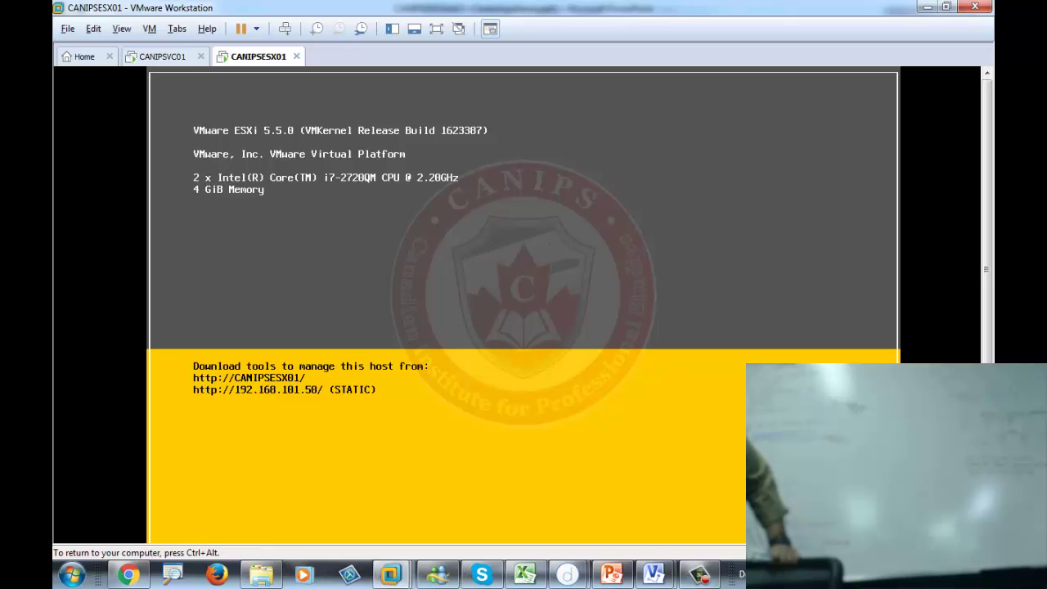
key(ctrl+alt)
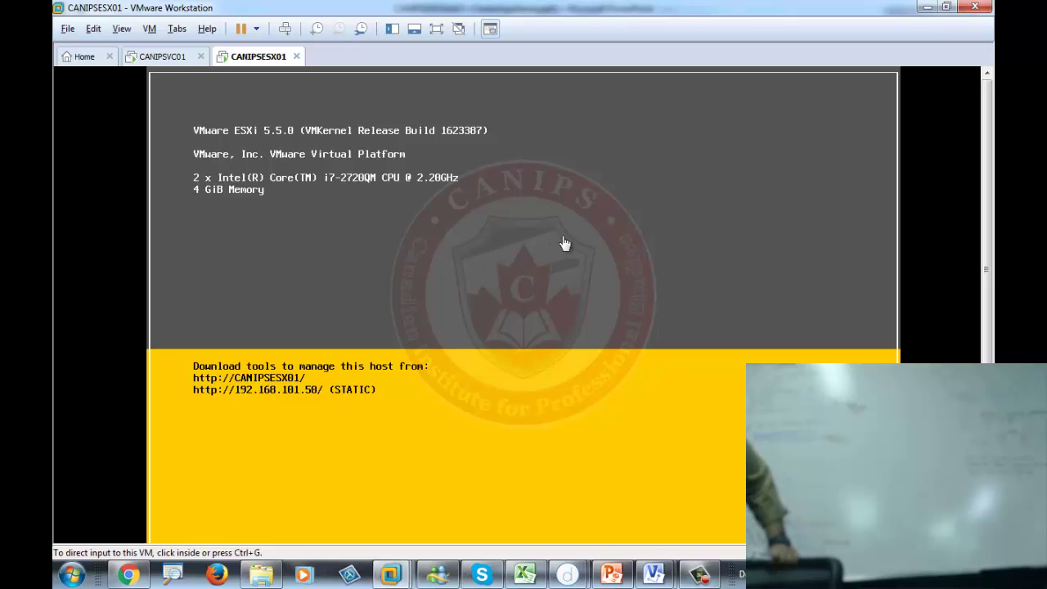
key(ctrl+e)
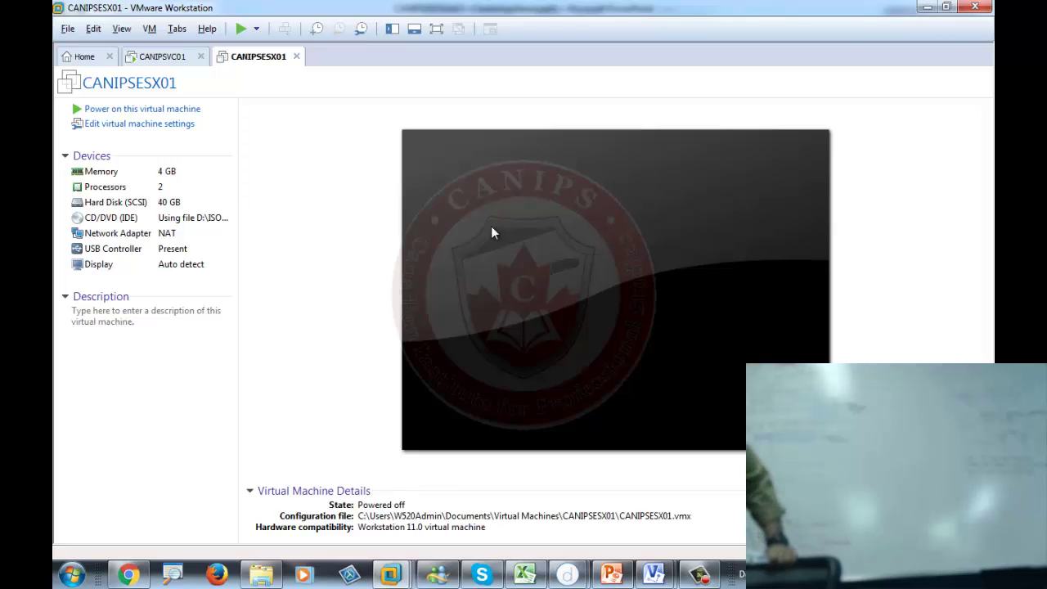
click(159, 57)
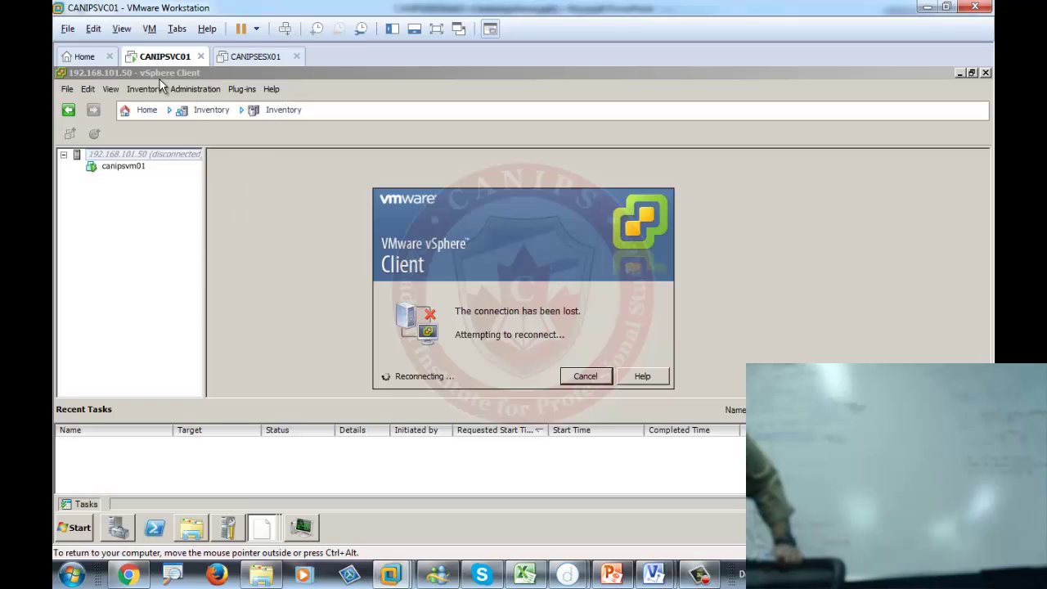
click(255, 56)
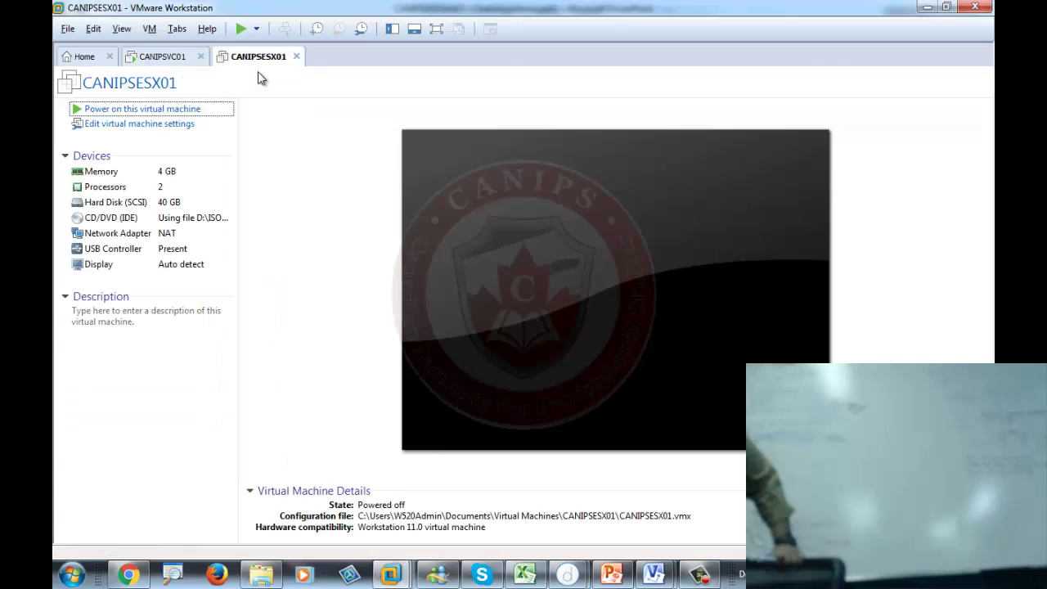
- Power CANIPSESX01 back on and return to CANIPSVC01, where the vSphere Client is reconnecting
click(141, 112)
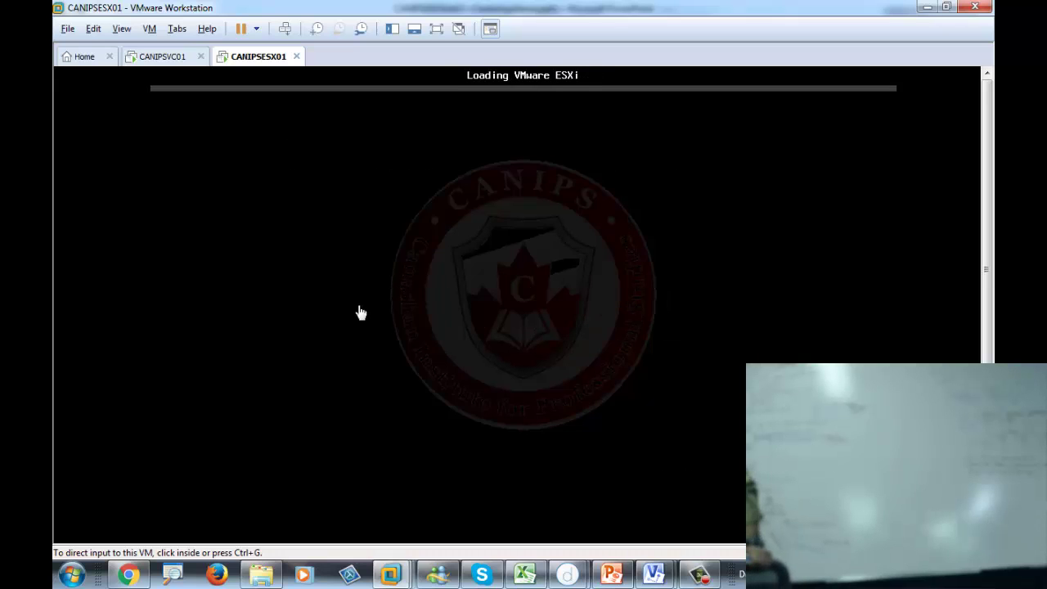
click(154, 57)
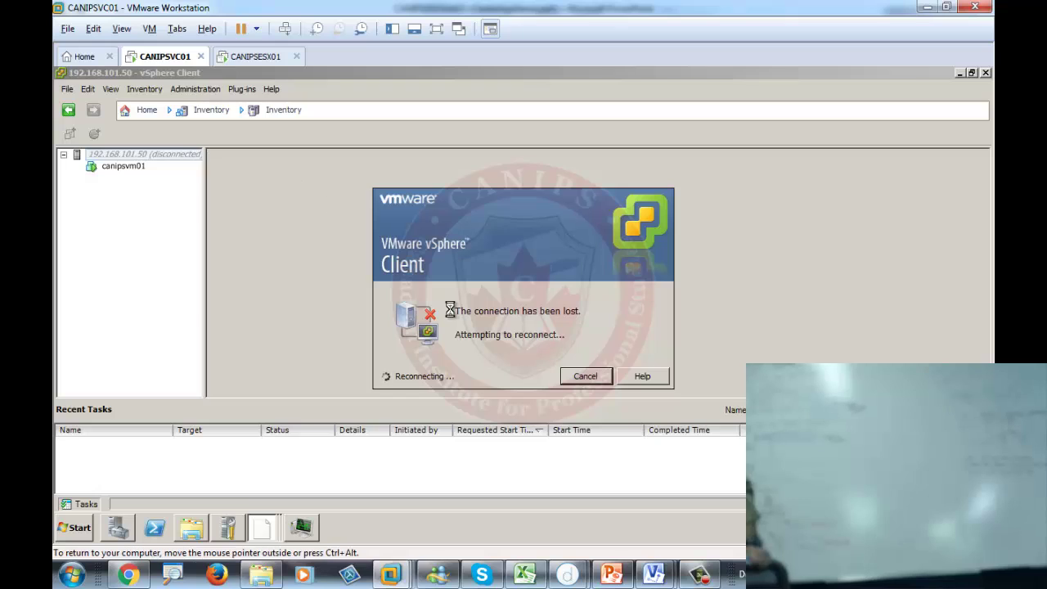
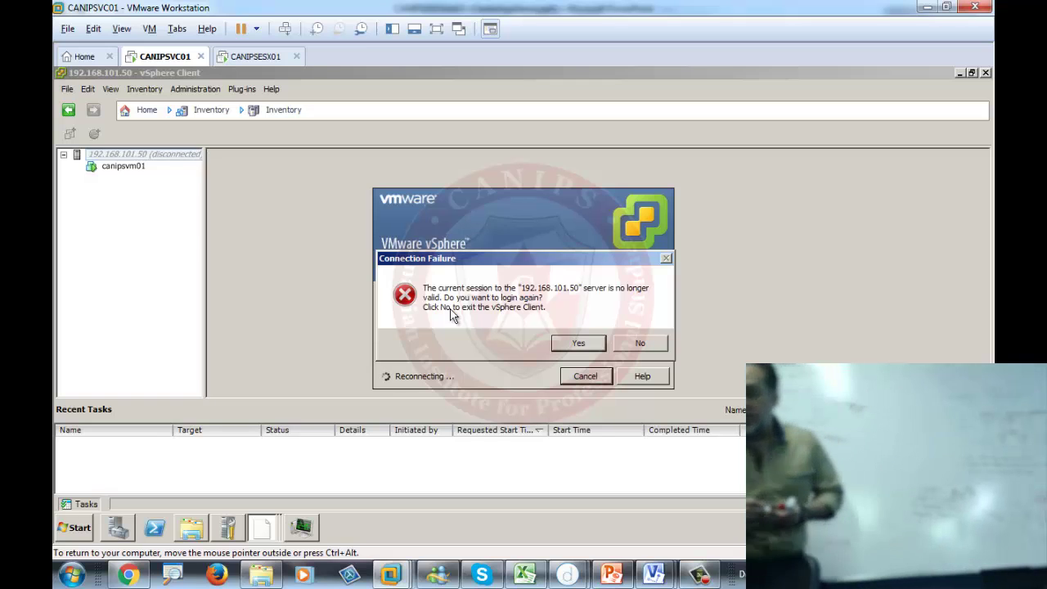
- Accept logging back in to the expired vSphere session, then bring the Chrome Gmail inbox forward
click(579, 343)
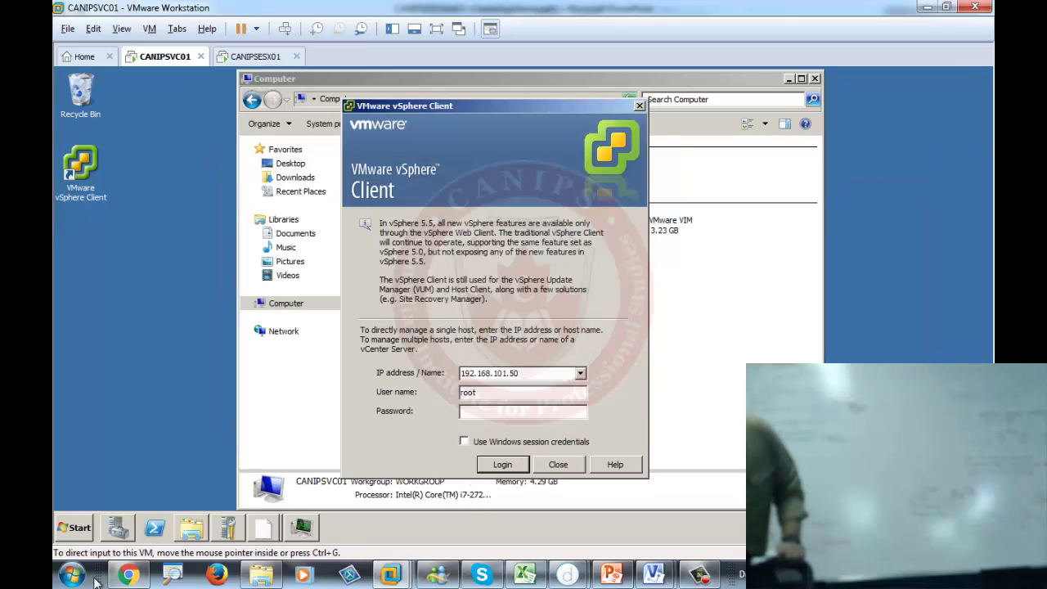
click(128, 575)
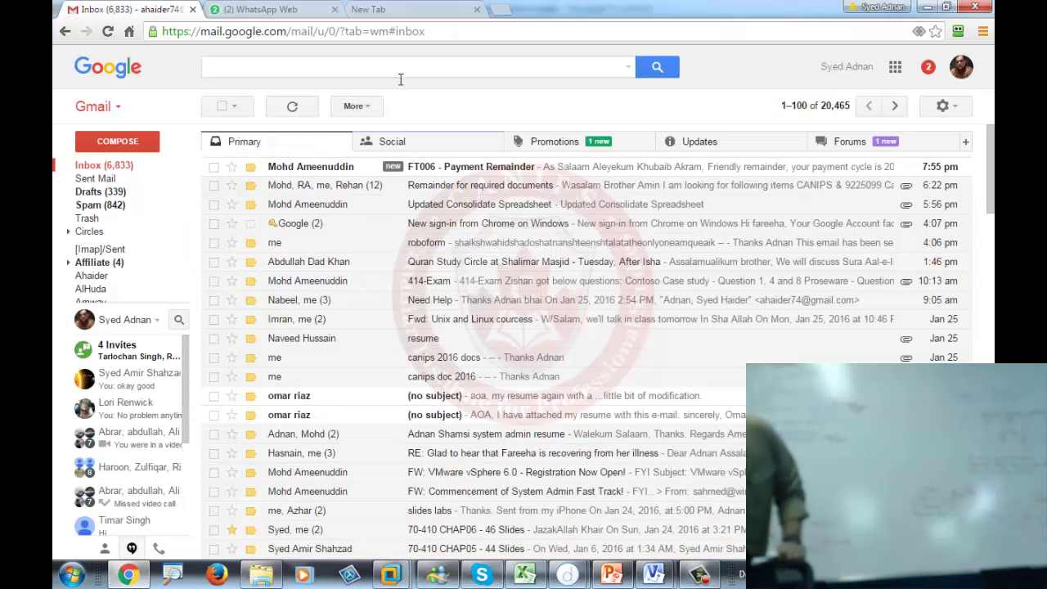
- In a new Chrome tab, search Google for 'rack datacenter kvm'
click(385, 9)
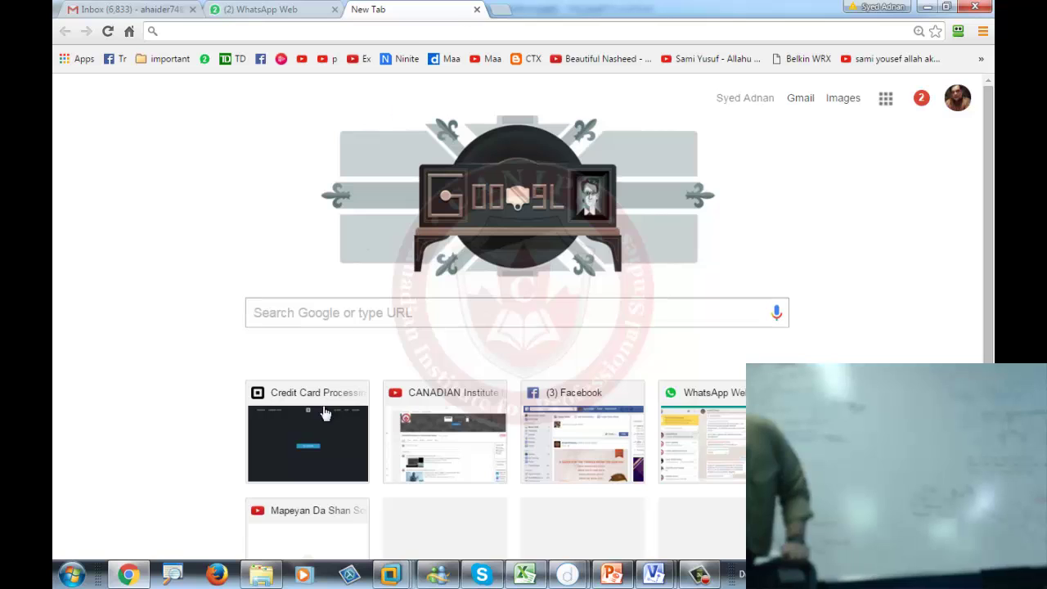
click(337, 320)
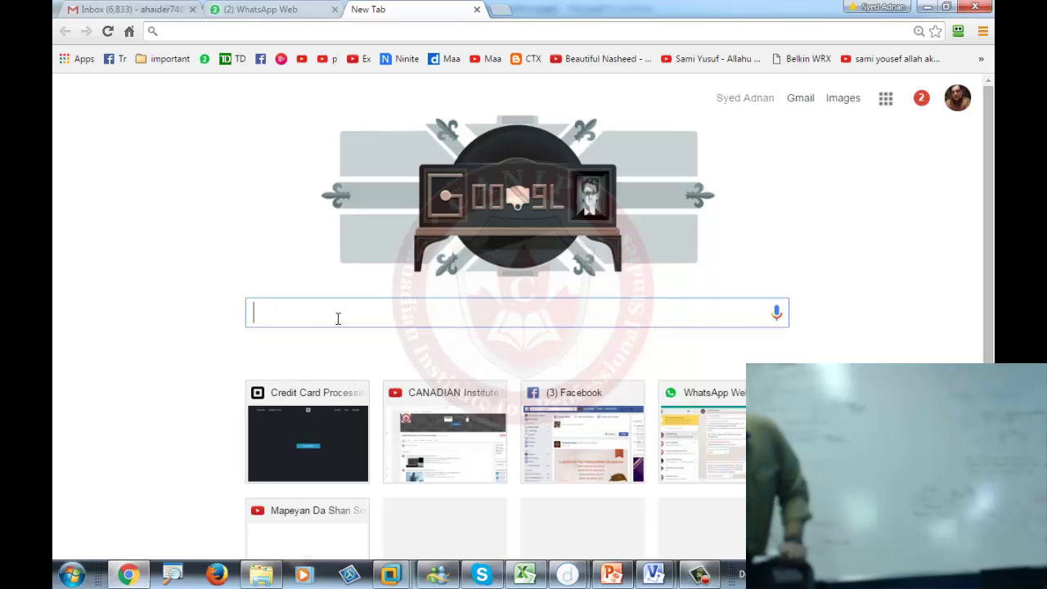
text(rackj)
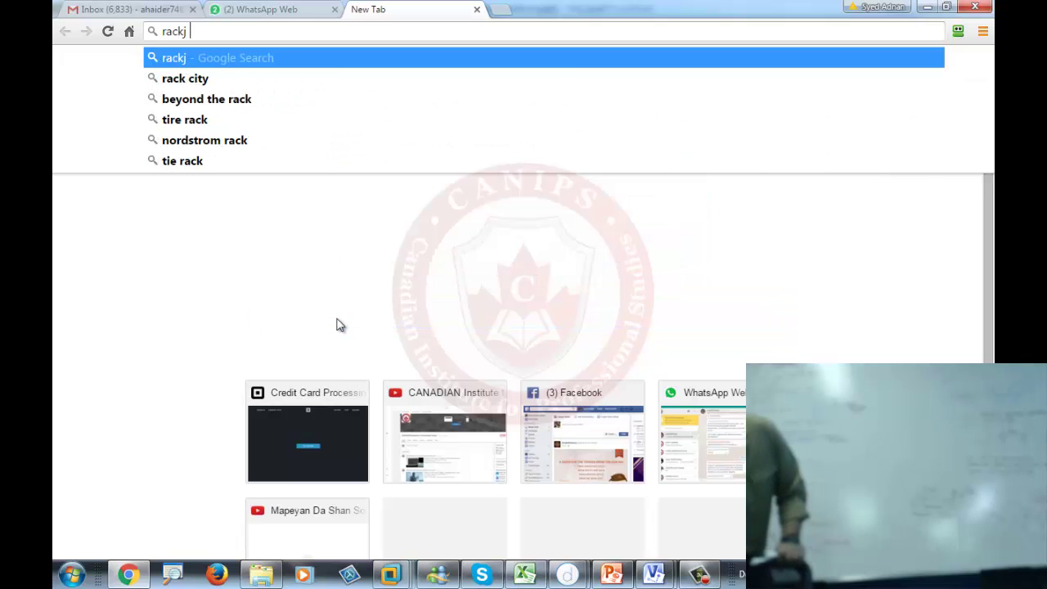
key(BackSpace)
text(da)
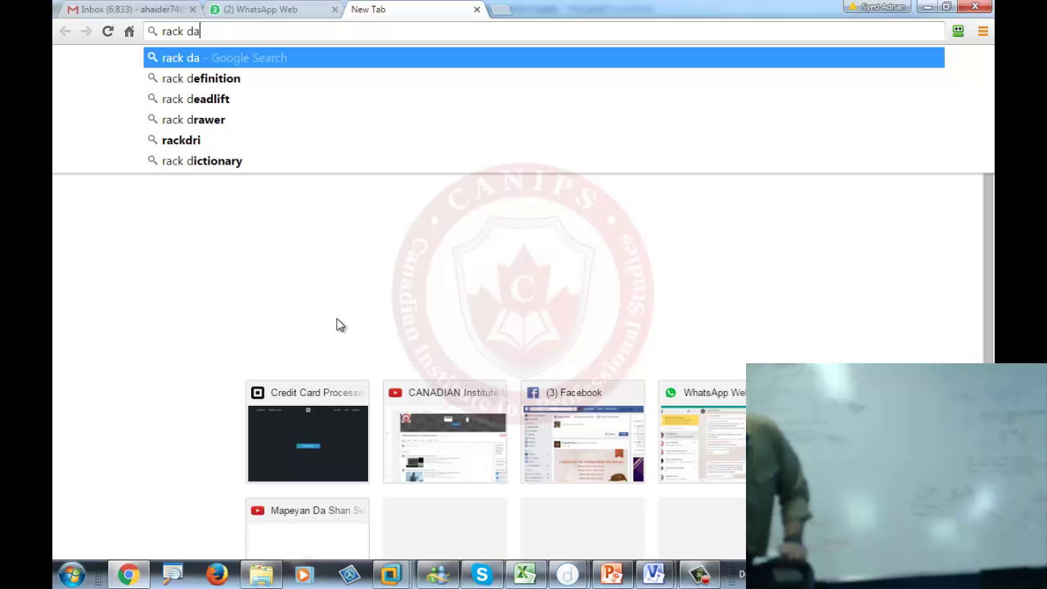
text(tacen)
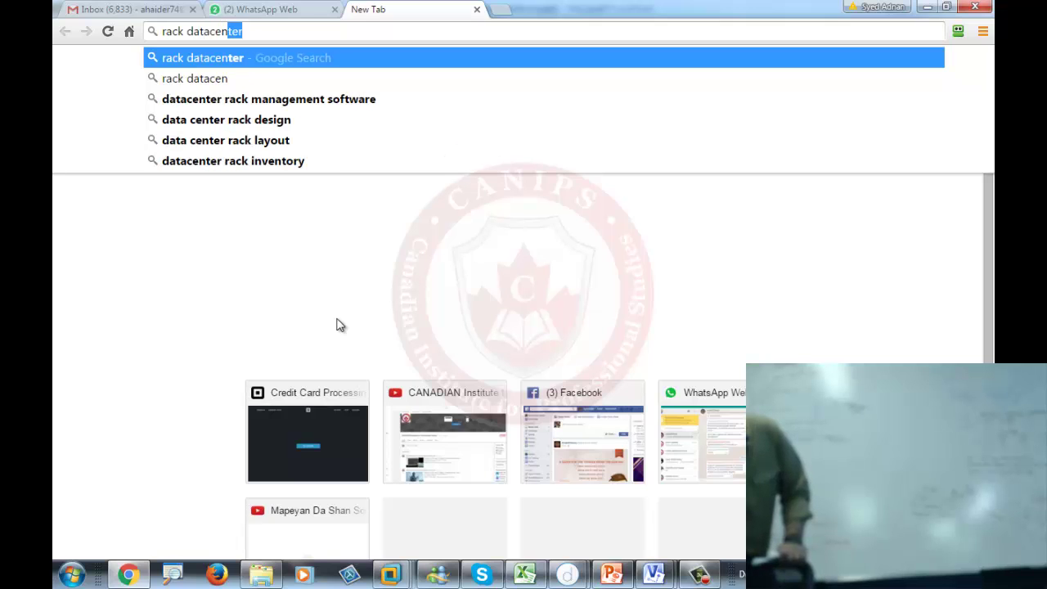
text(ter)
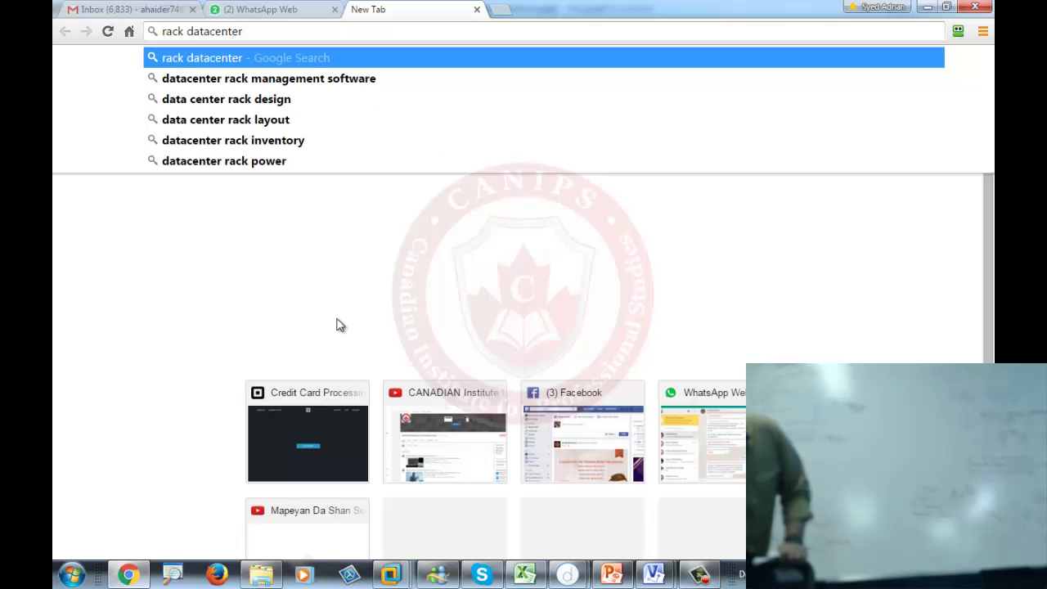
text( kvm)
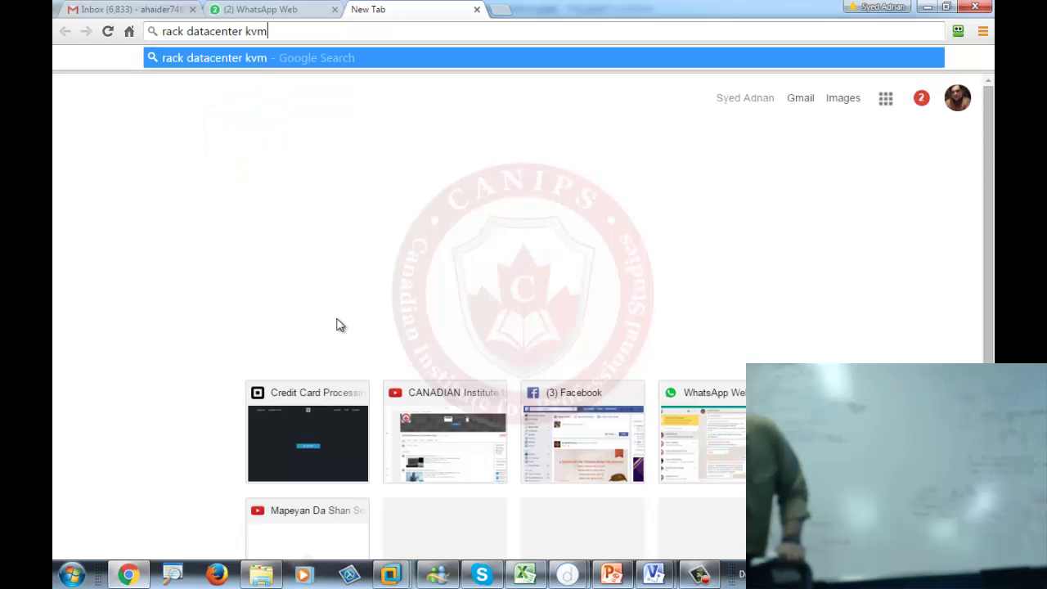
key(Return)
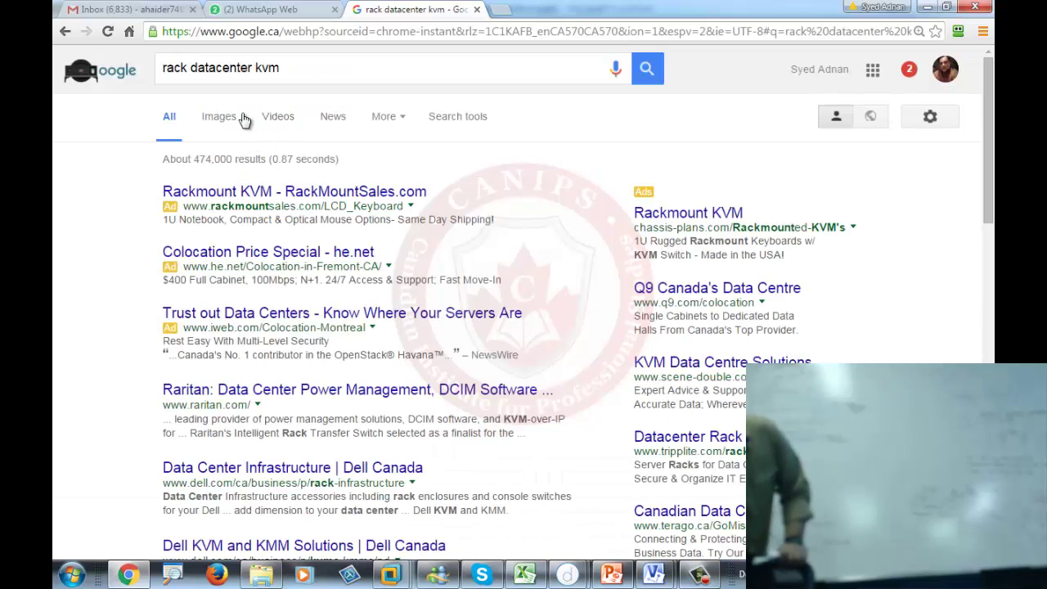
- Switch to image results, preview the 1U console and HP rack photos, and open HP-related images
click(223, 121)
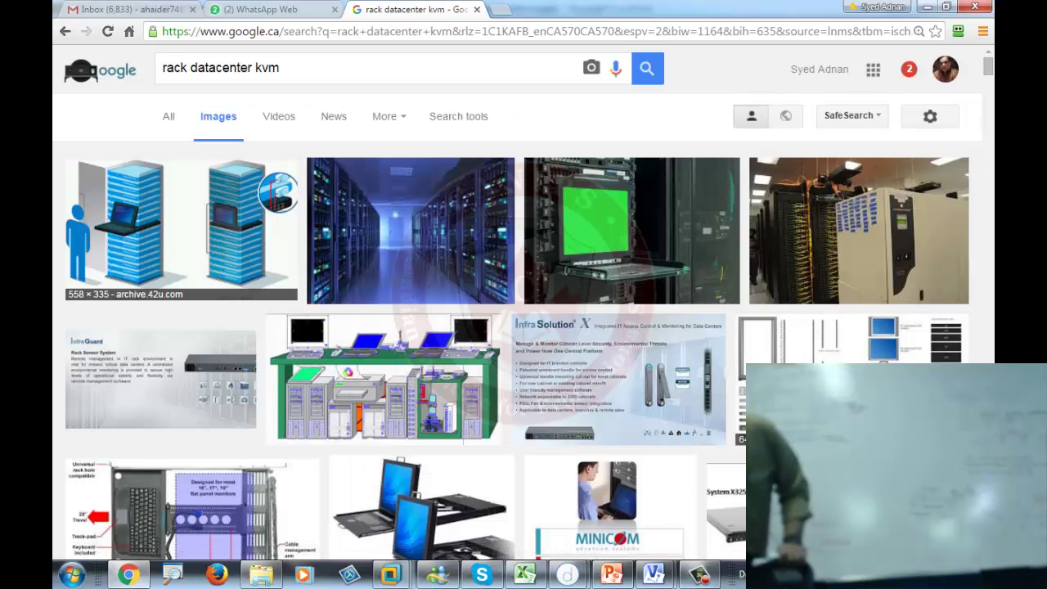
drag(990, 70, 990, 112)
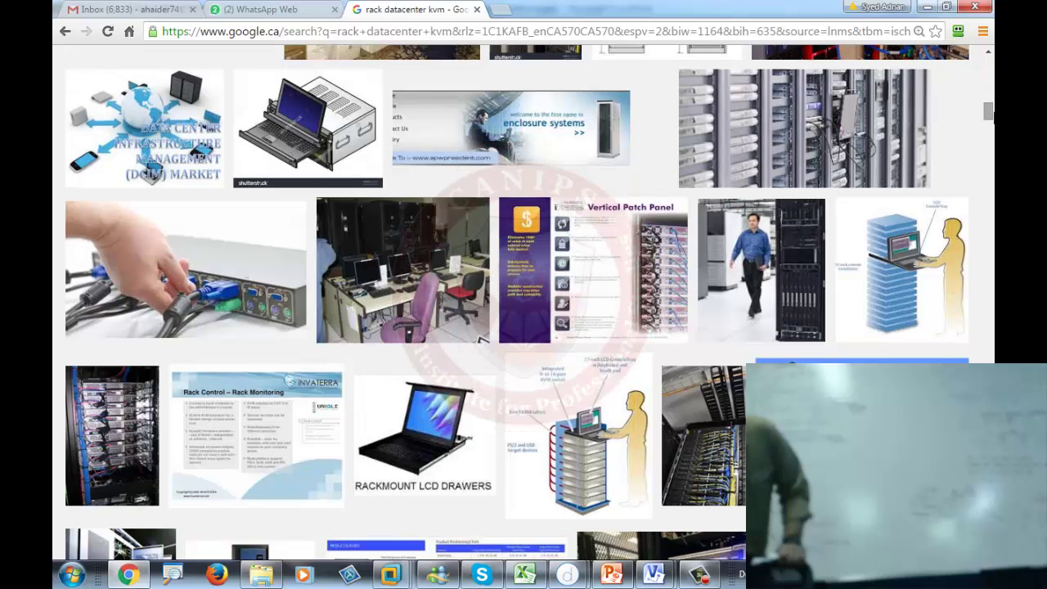
click(874, 278)
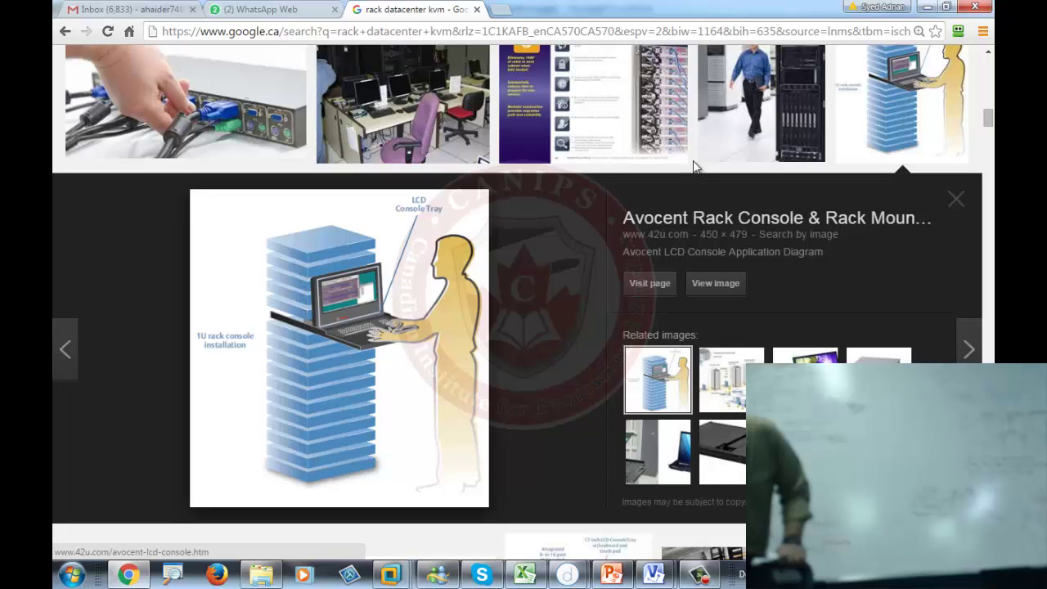
click(759, 133)
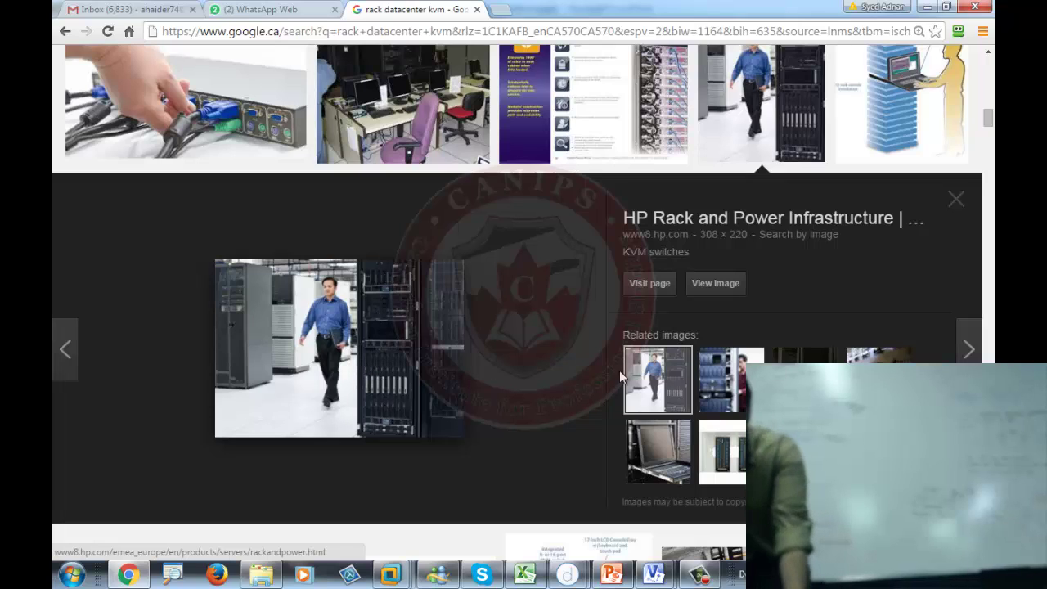
click(659, 379)
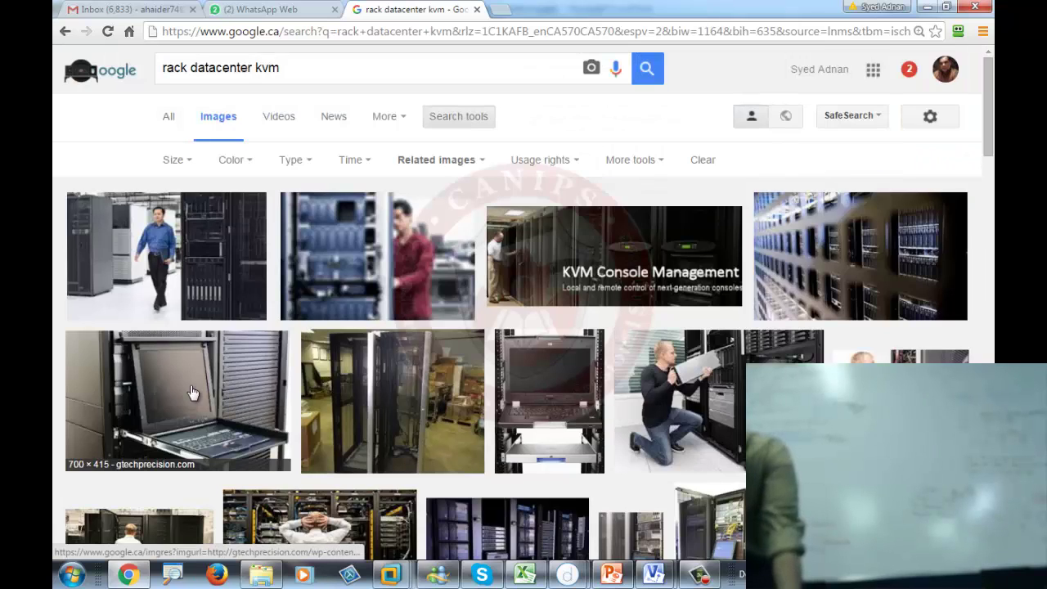
- Preview the GTech Precision 1U LCD pull-out rack console photo, then scroll the results
click(194, 398)
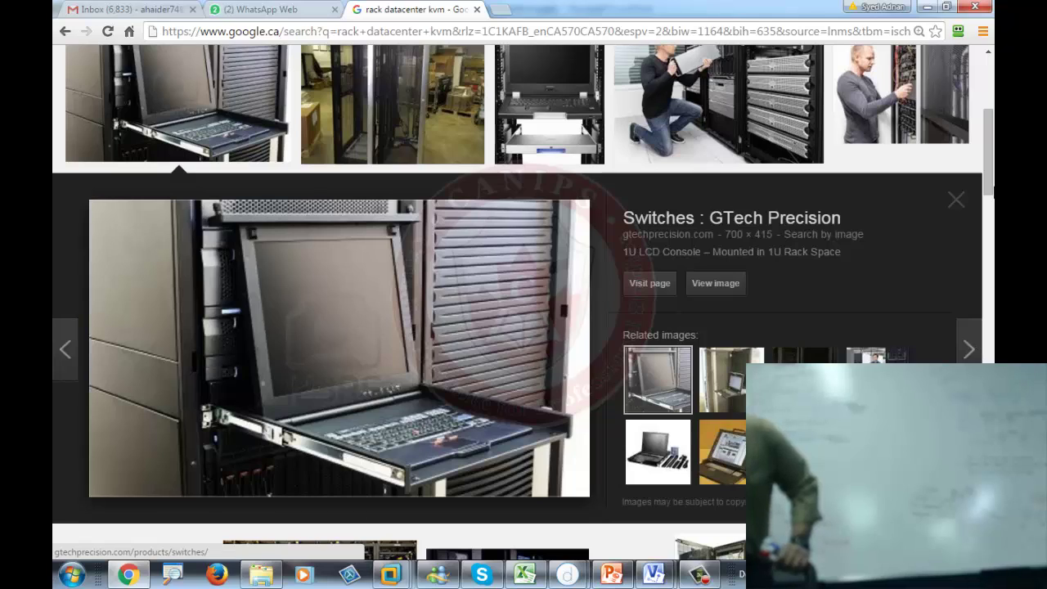
scroll(523, 303, down, 5)
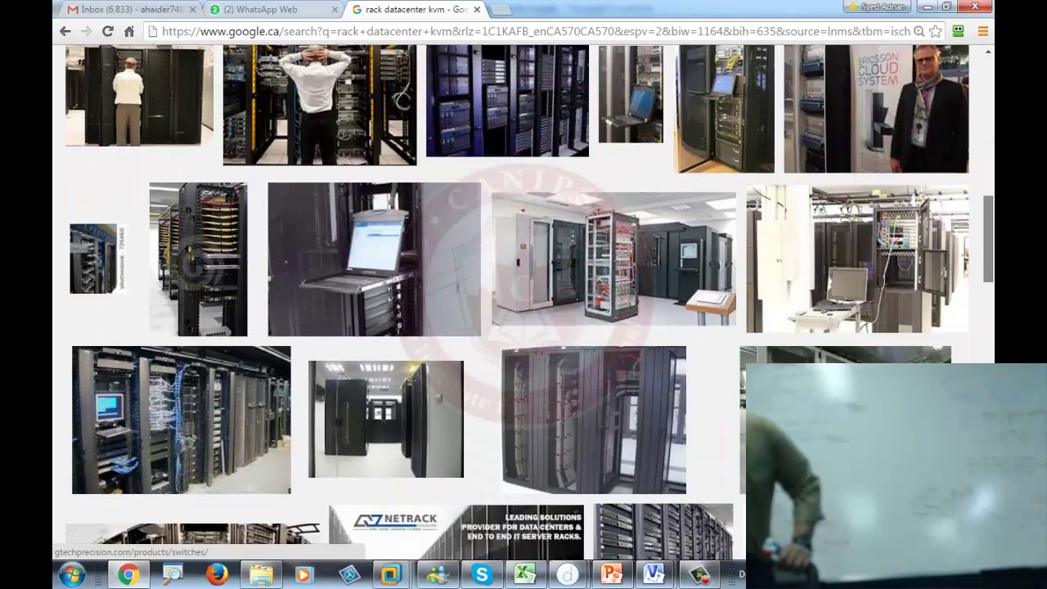
scroll(523, 303, down, 3)
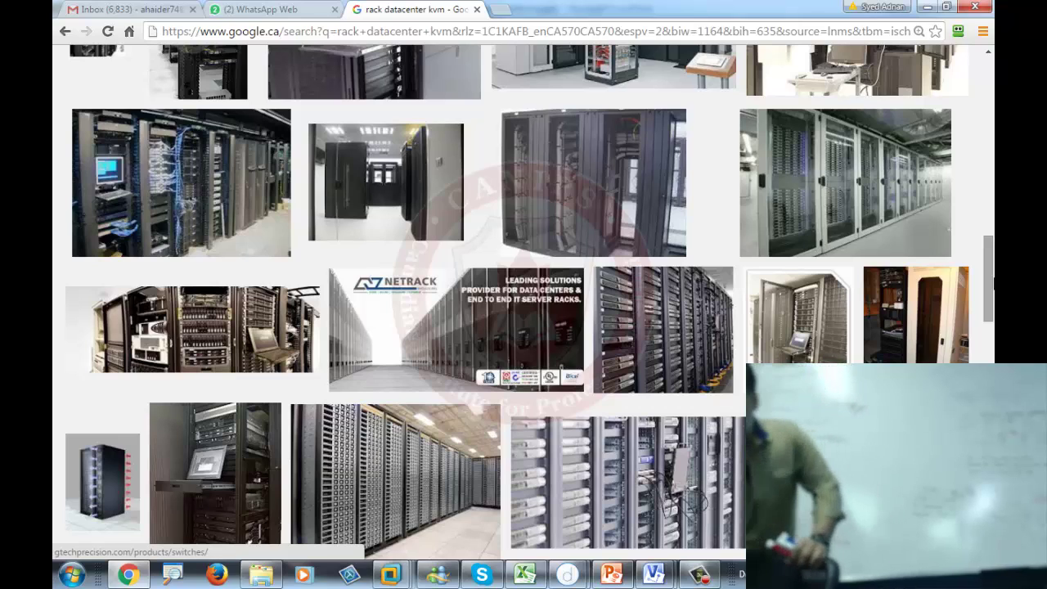
drag(993, 282, 992, 516)
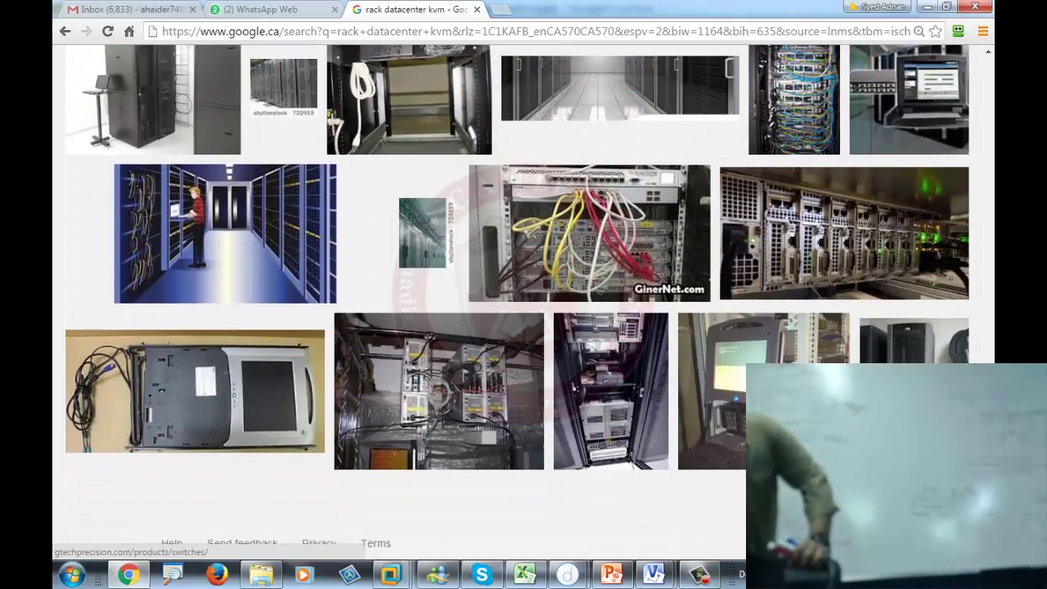
- Go back to the original 'rack datacenter kvm' image results and scroll down them
click(65, 33)
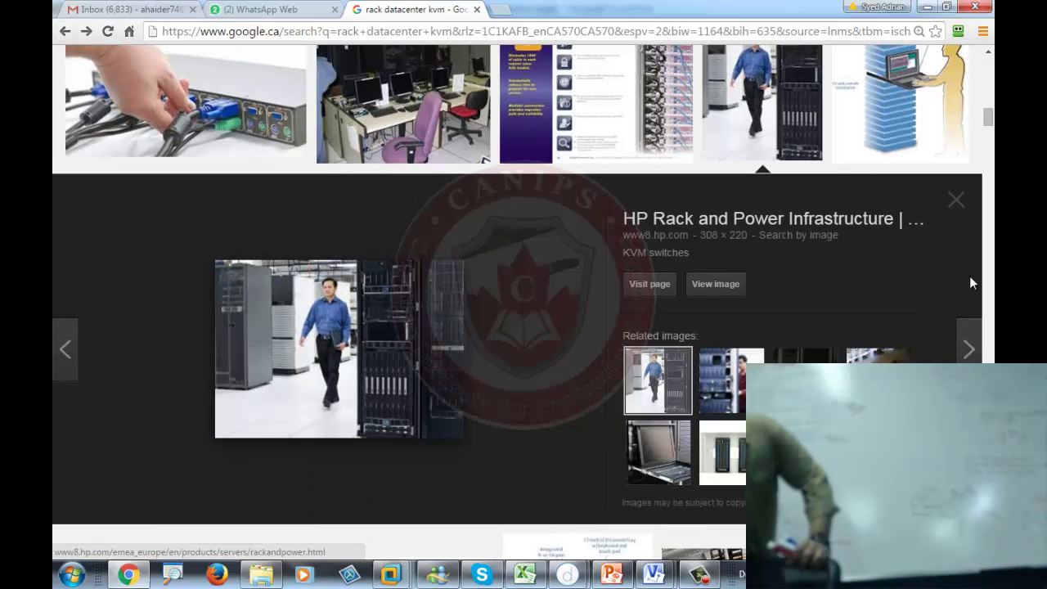
drag(988, 119, 989, 141)
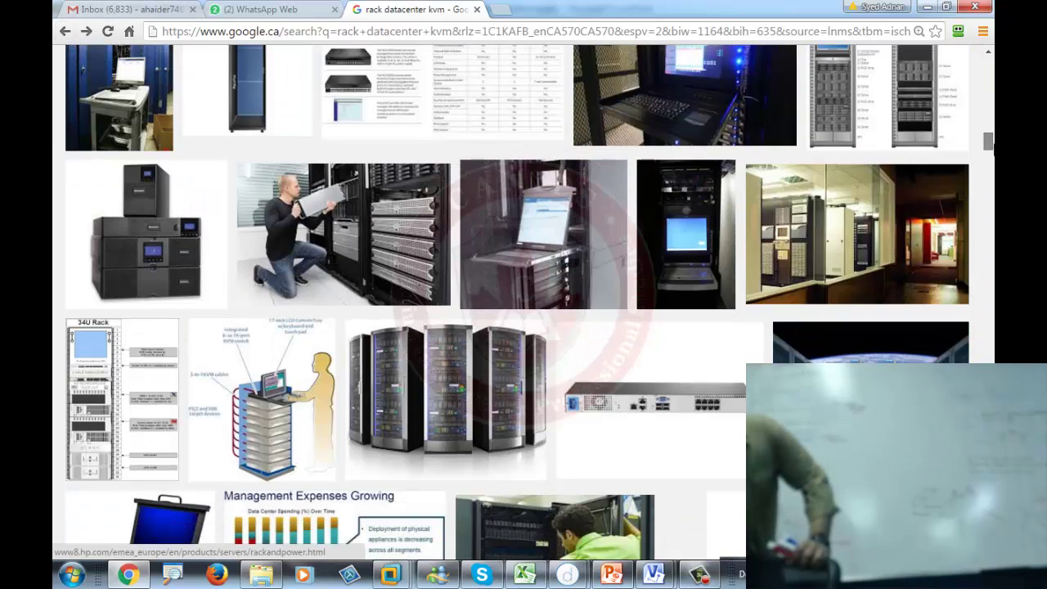
scroll(989, 143, down, 4)
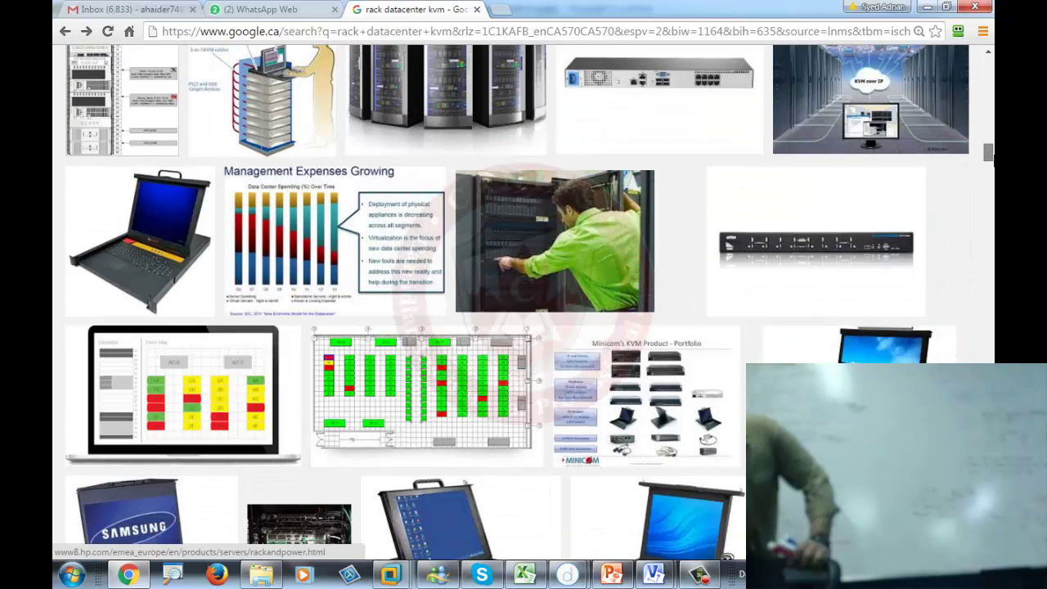
scroll(989, 153, down, 2)
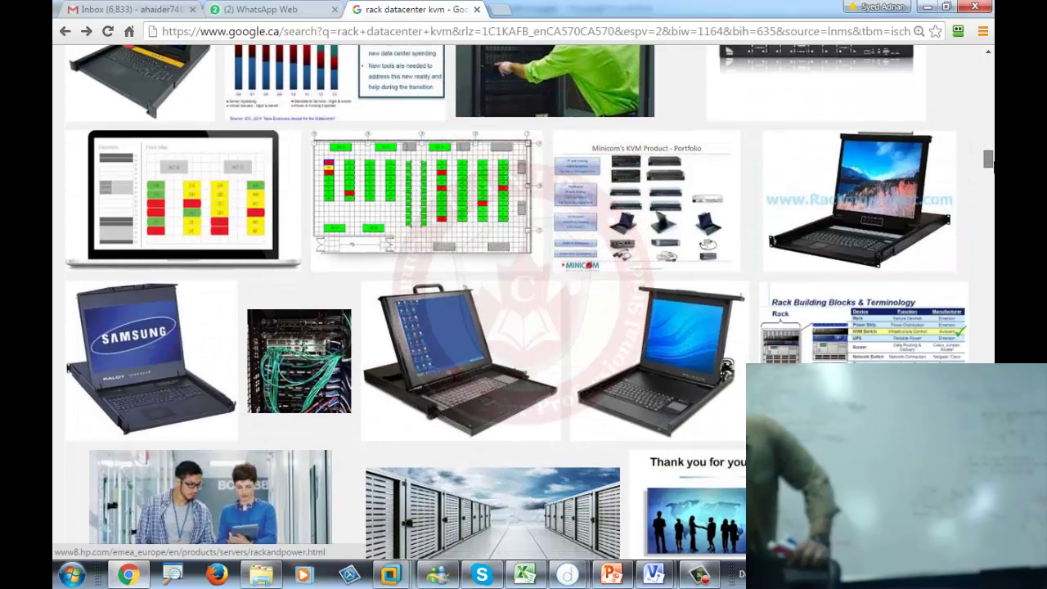
scroll(988, 159, down, 1)
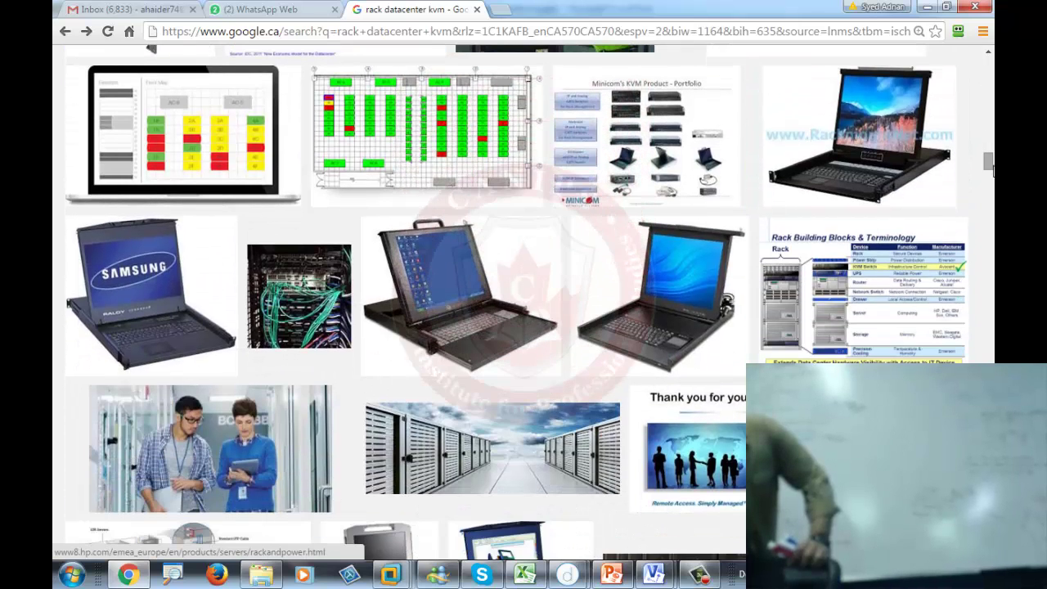
- Preview the Rack Building Blocks slide and step through the next two images, reaching the HPE KVM console kit
click(897, 264)
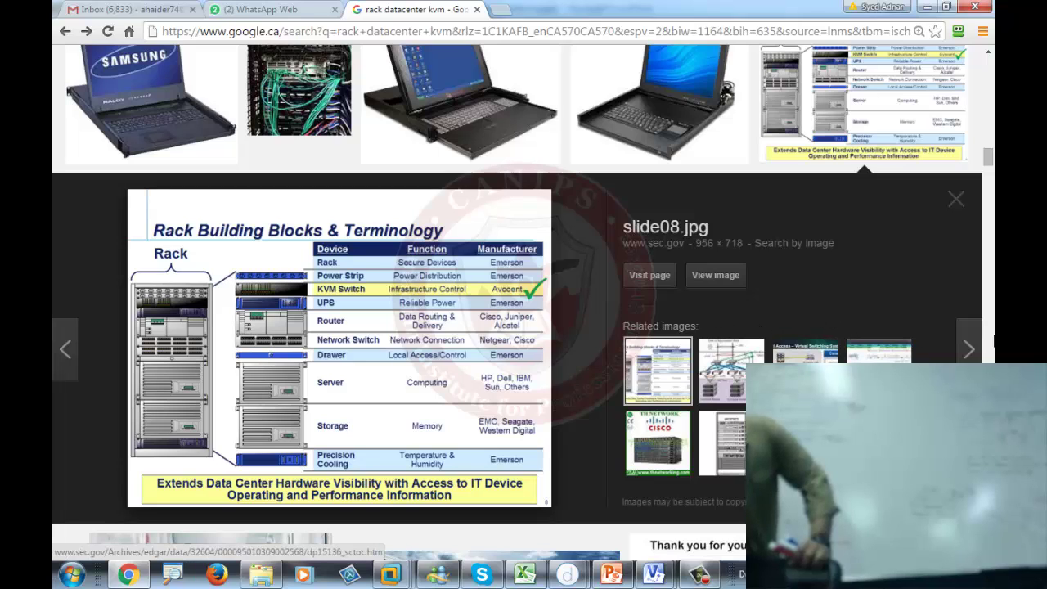
key(Right)
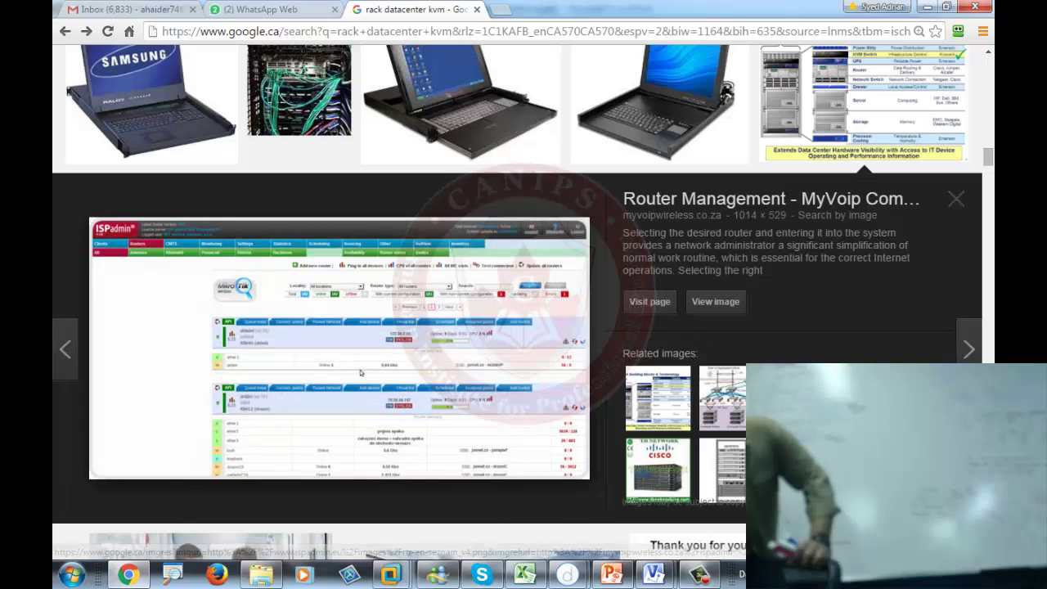
key(Right)
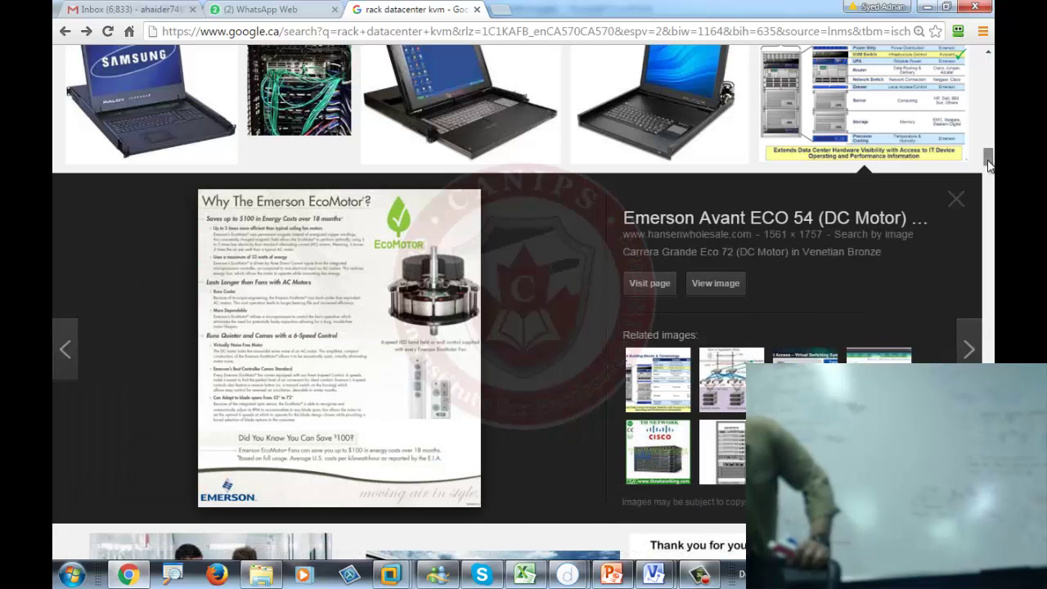
drag(988, 158, 989, 233)
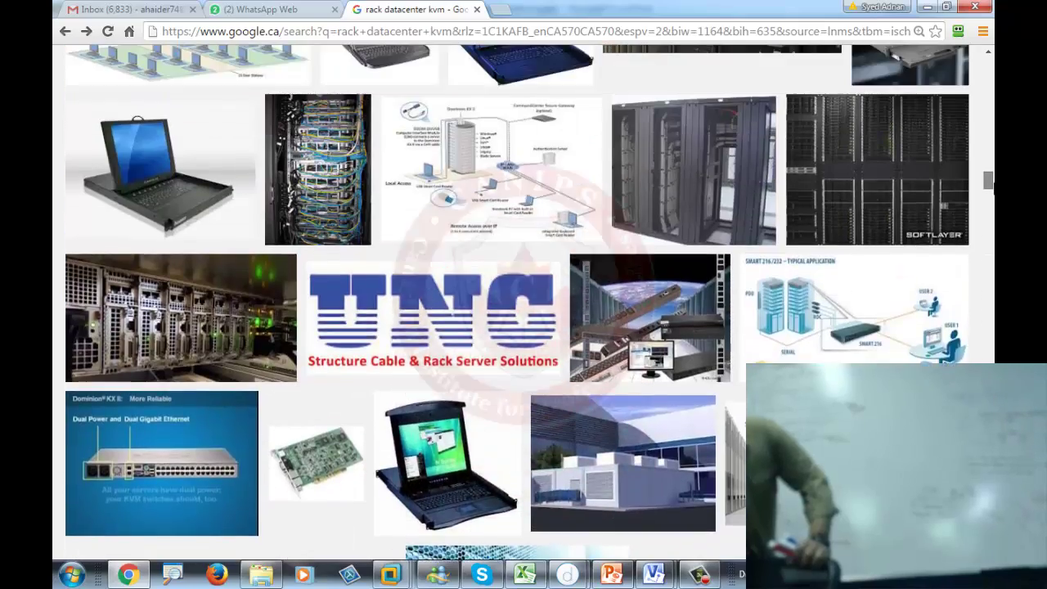
drag(989, 182, 989, 210)
scroll(270, 170, down, 6)
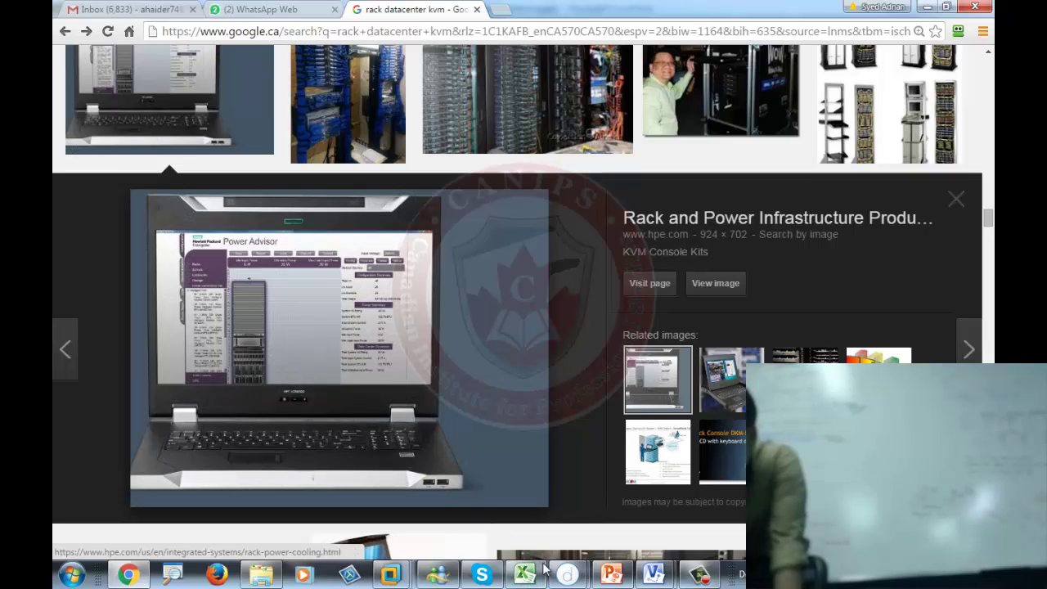
mouse_move(550, 577)
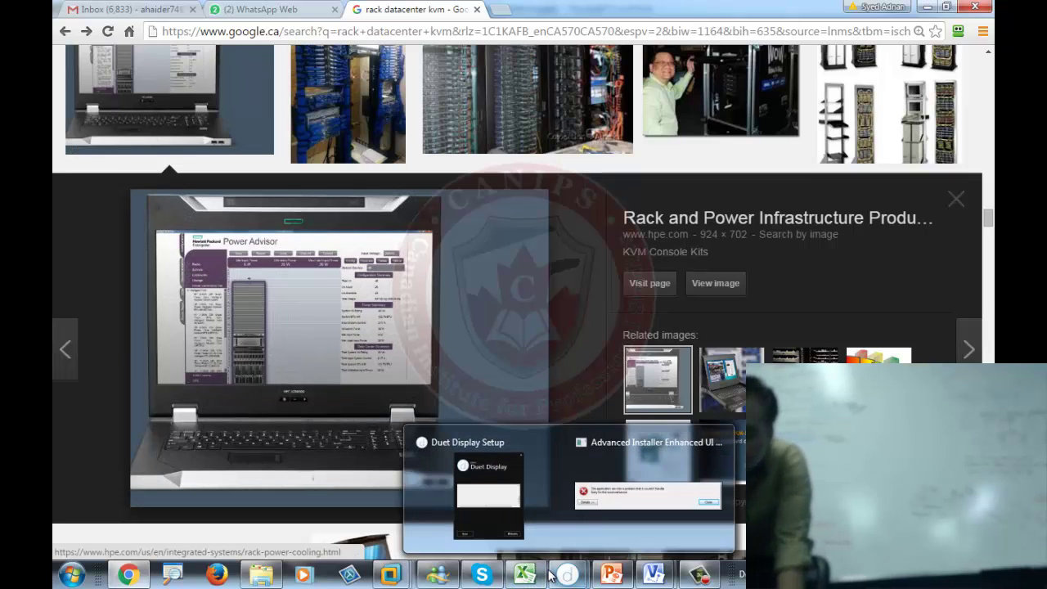
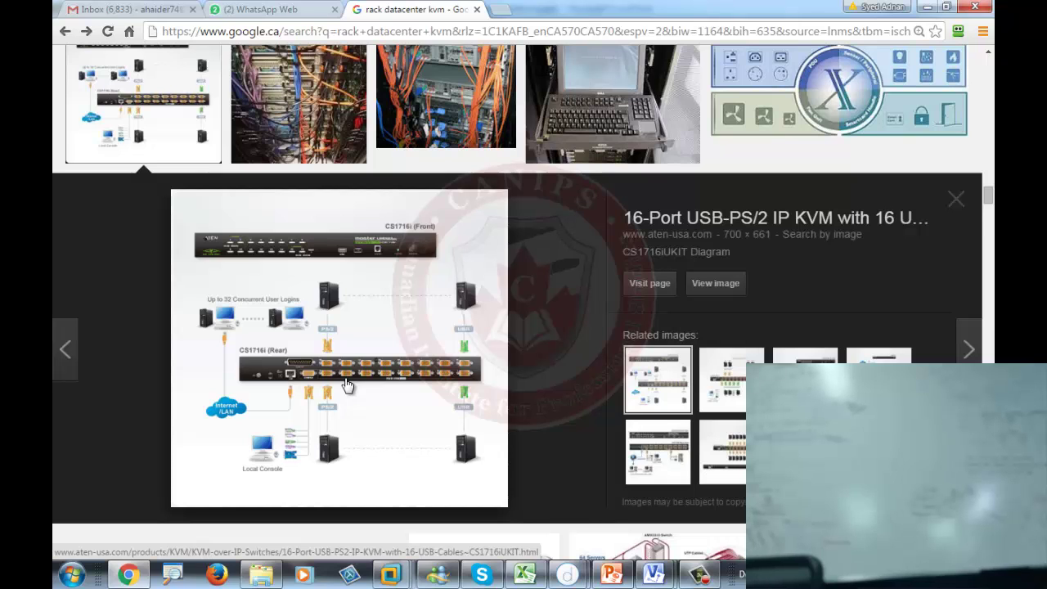
- Close the KVM diagram image preview and switch to WhatsApp Web
key(Escape)
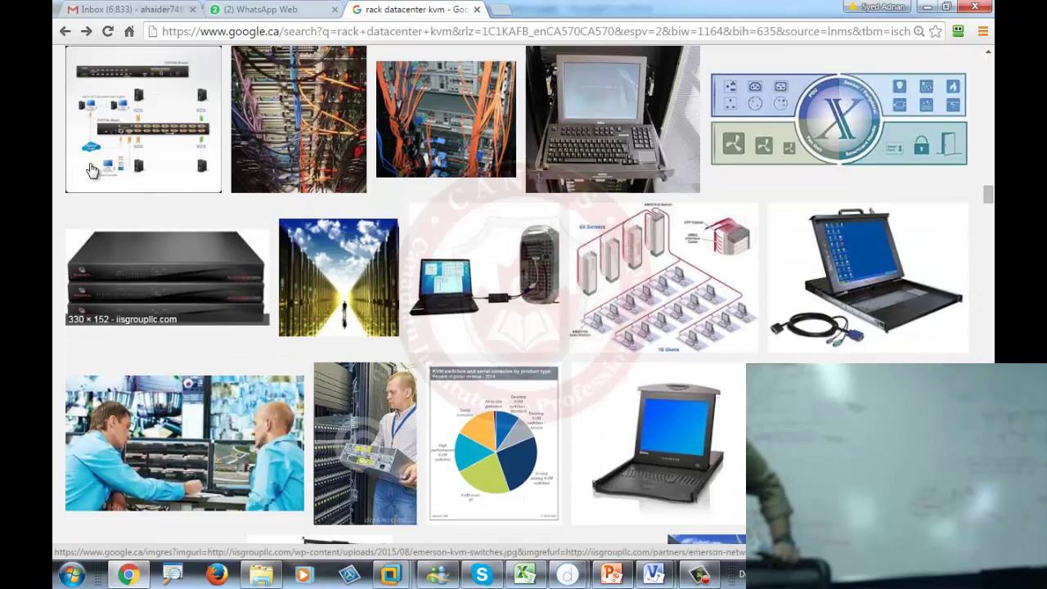
click(264, 10)
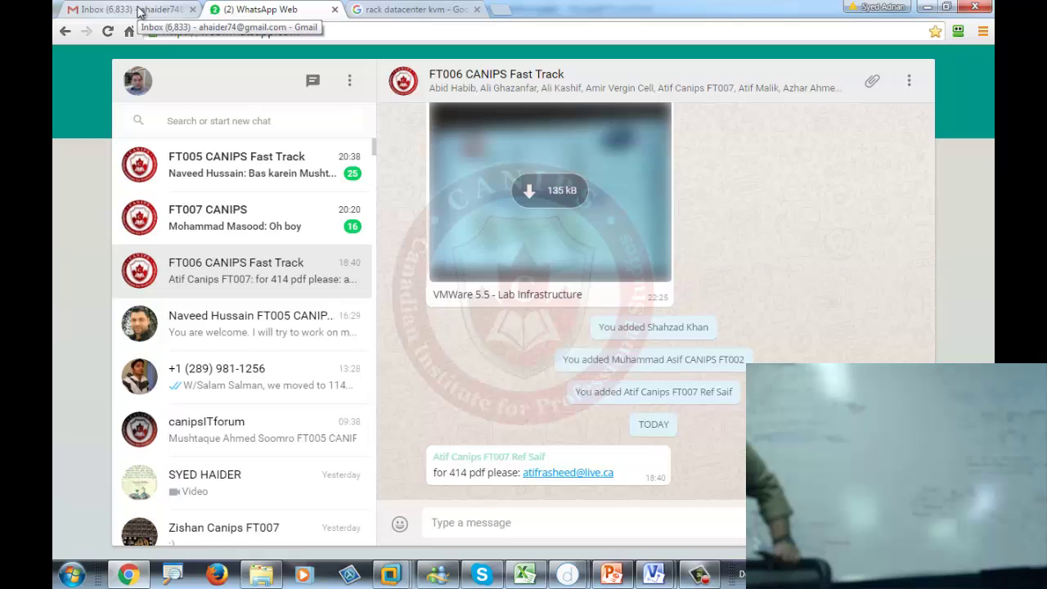
- Open the FT005 CANIPS Fast Track group chat and scroll through its unread messages
click(278, 179)
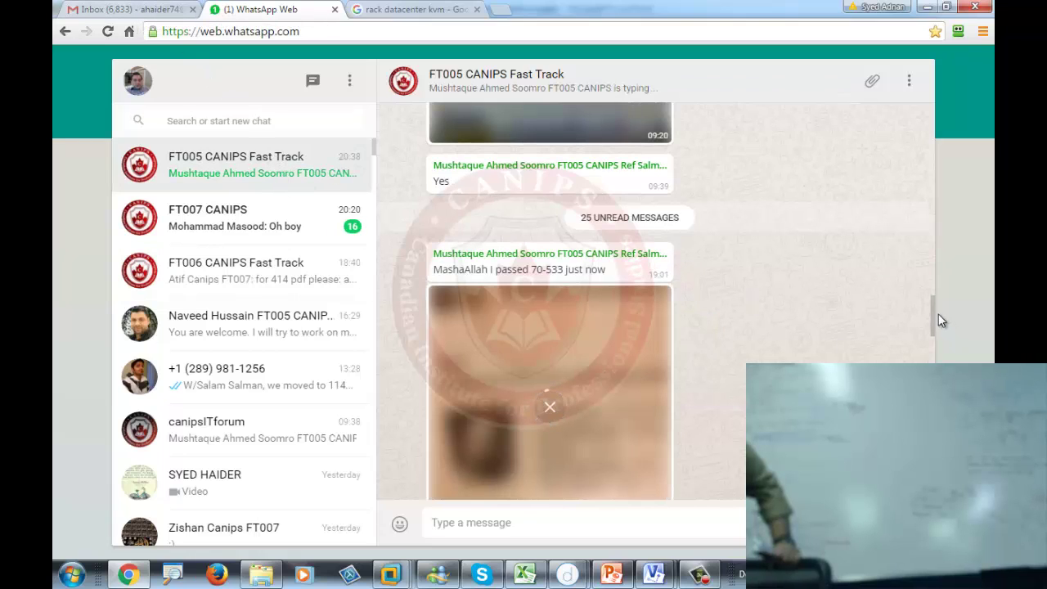
drag(934, 313, 936, 319)
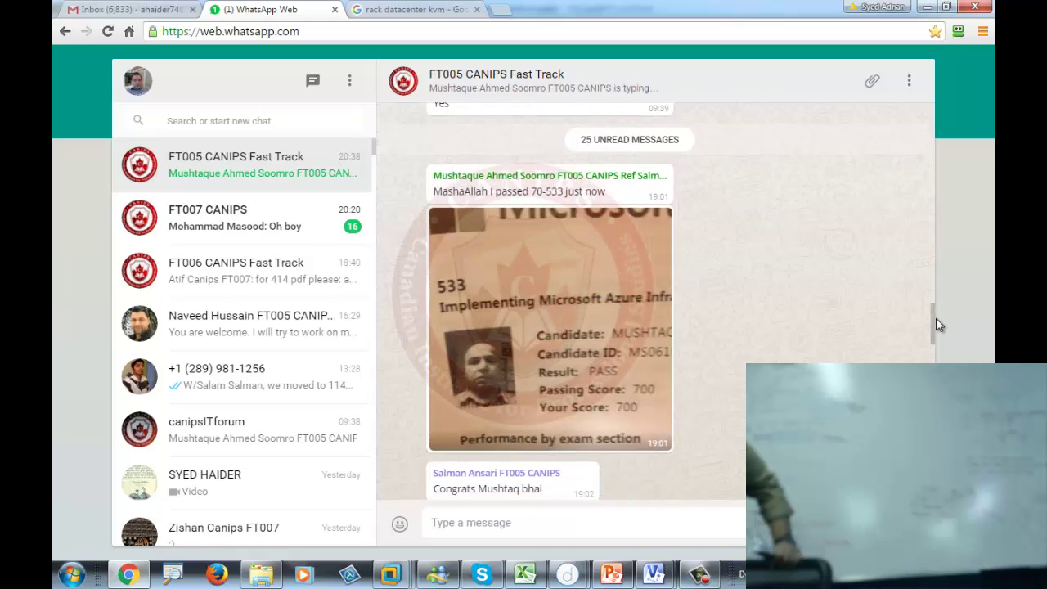
drag(938, 324, 938, 327)
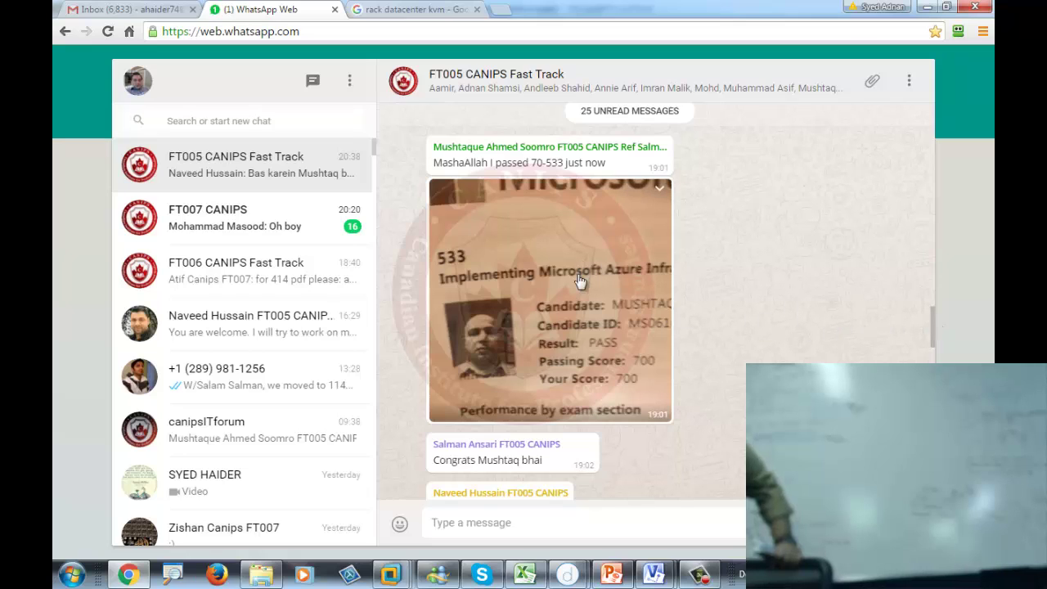
scroll(597, 317, down, 1)
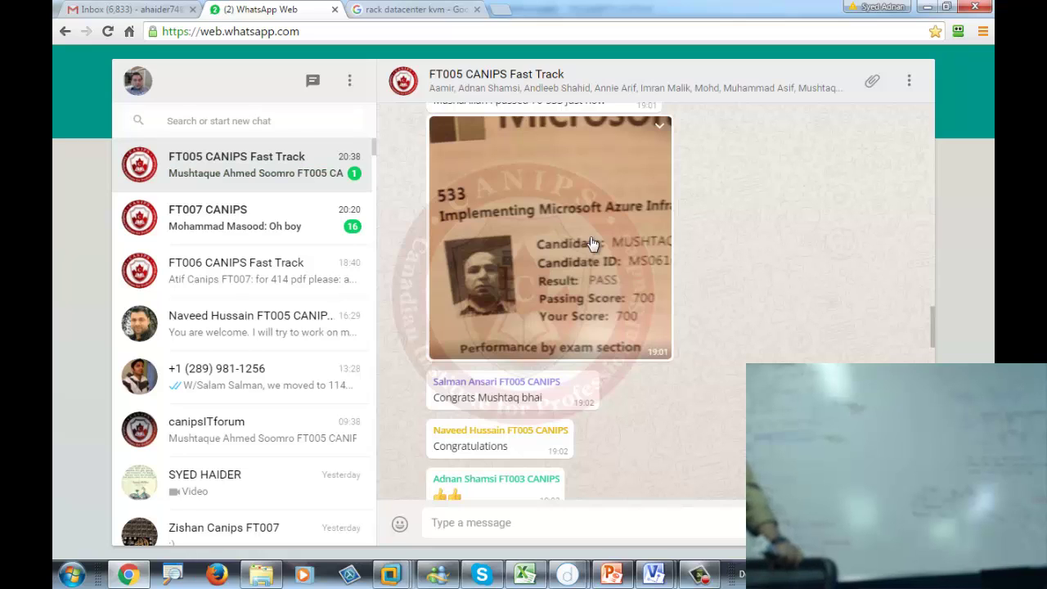
scroll(593, 243, down, 1)
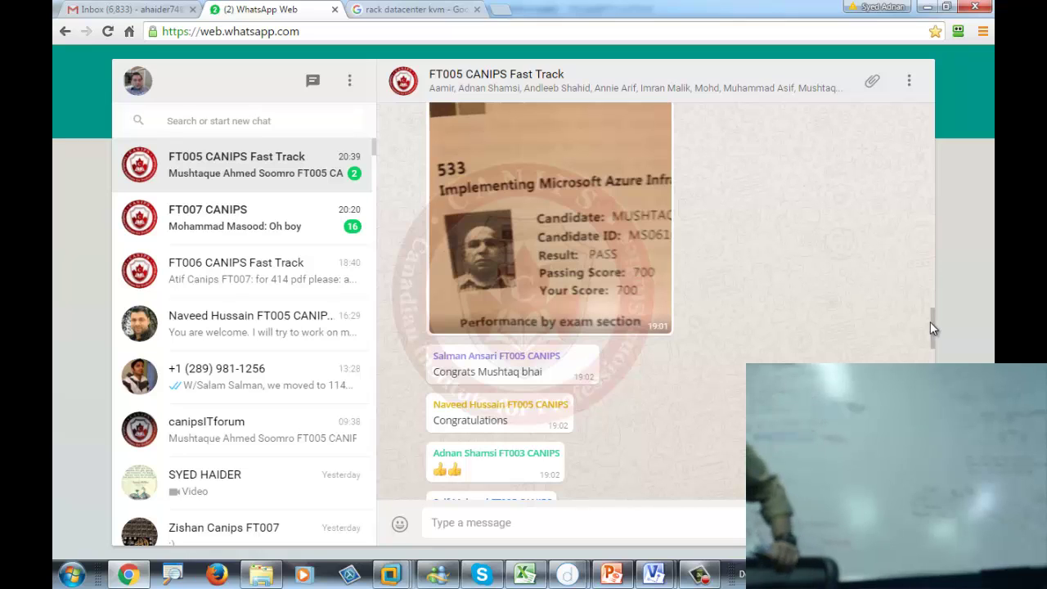
- Glance at the FT007 CANIPS chat, then return to FT005 and read down to the 20:39 message
click(252, 233)
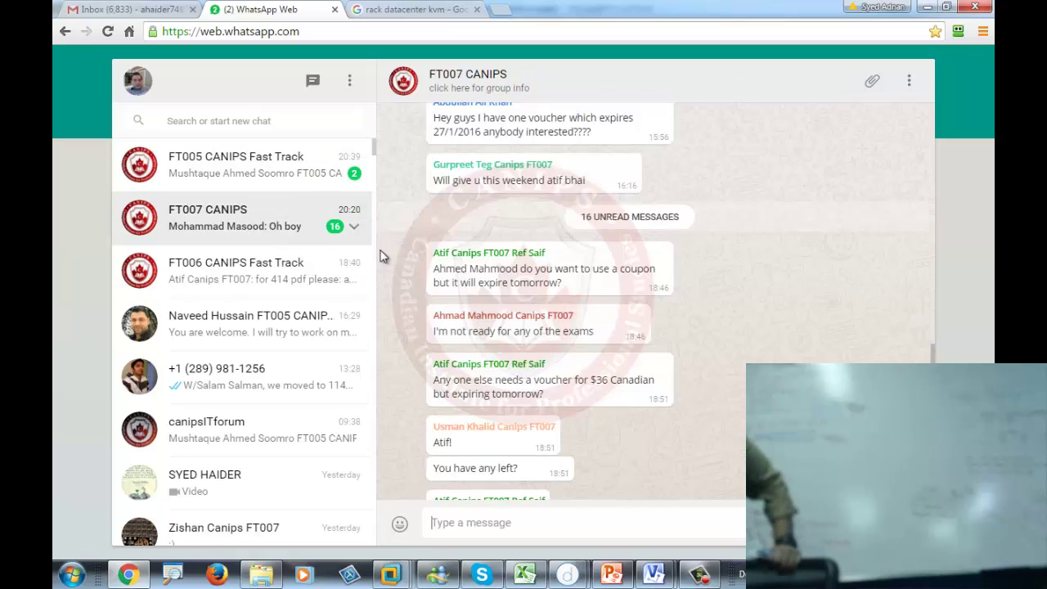
click(246, 164)
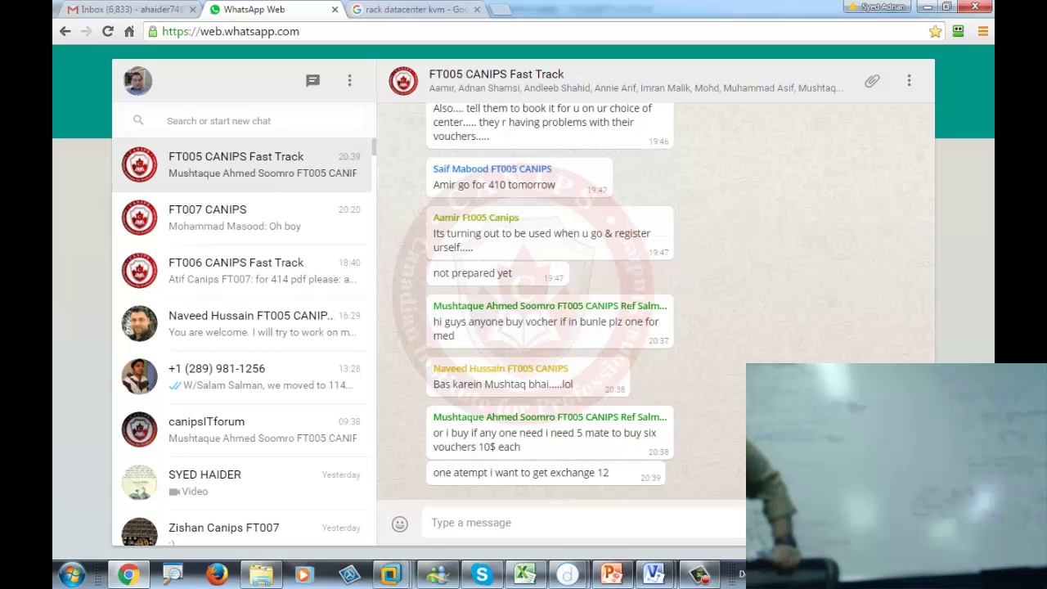
drag(659, 452, 432, 105)
click(281, 175)
scroll(550, 299, up, 10)
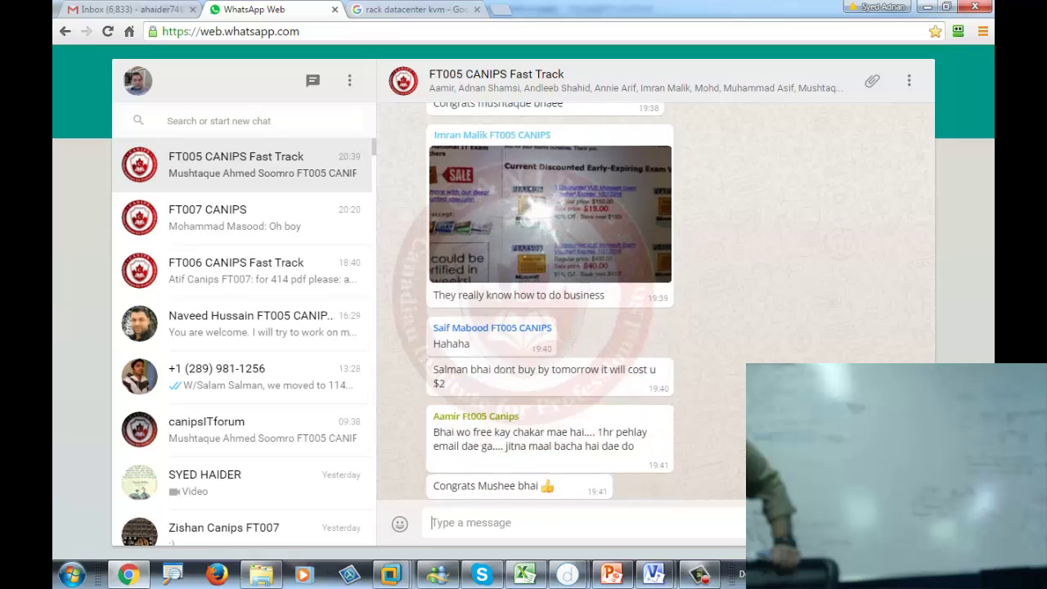
scroll(550, 301, down, 3)
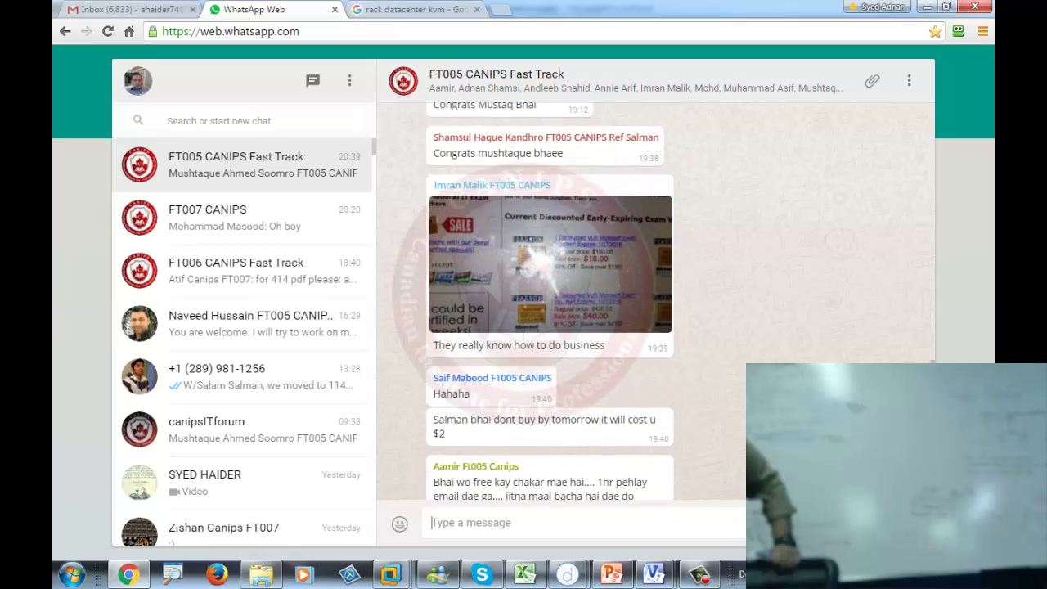
scroll(931, 360, up, 5)
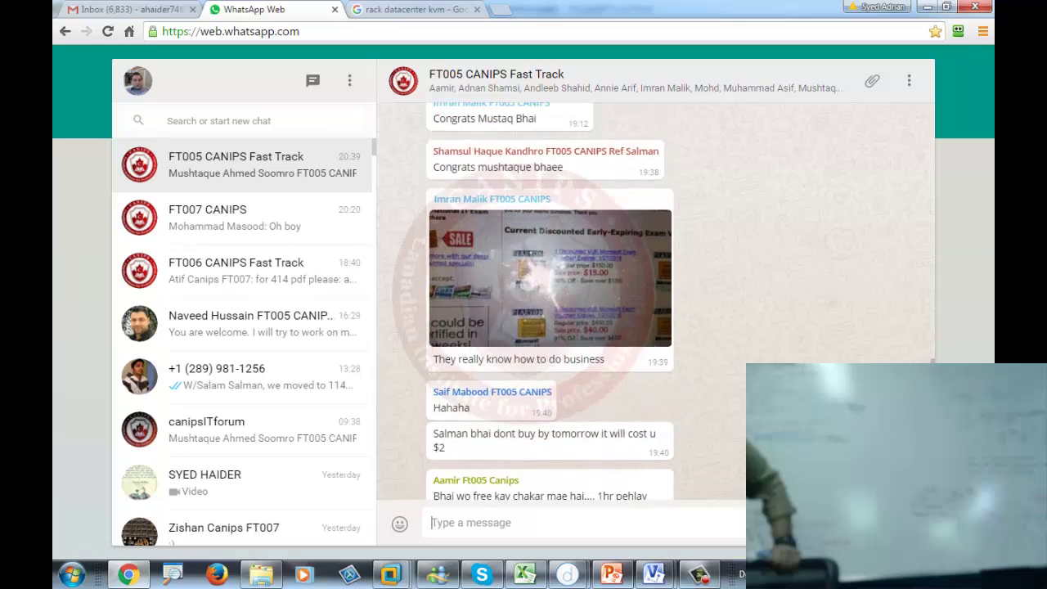
drag(930, 355, 900, 323)
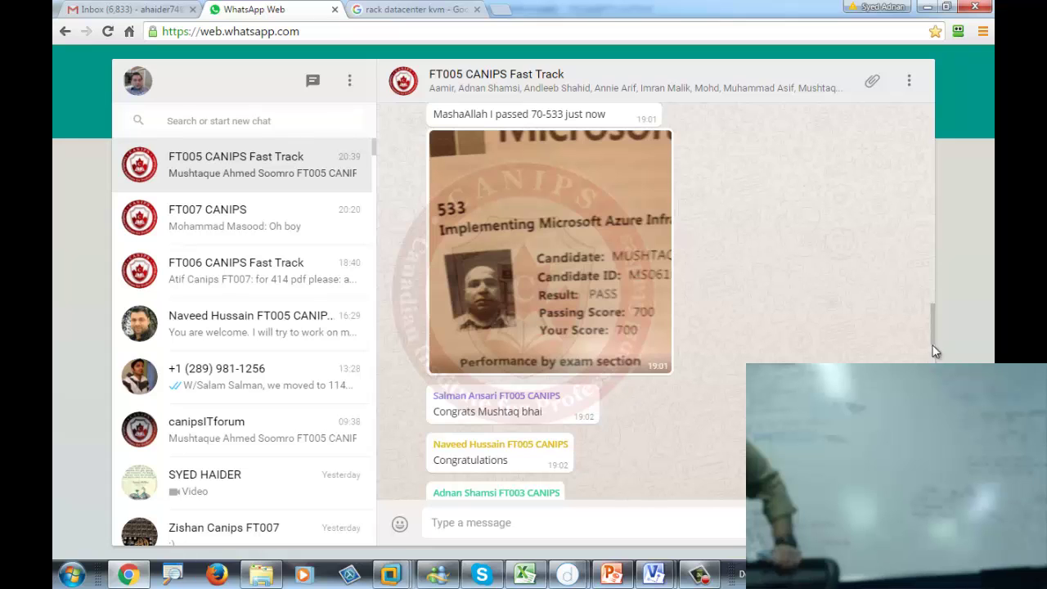
scroll(935, 330, down, 15)
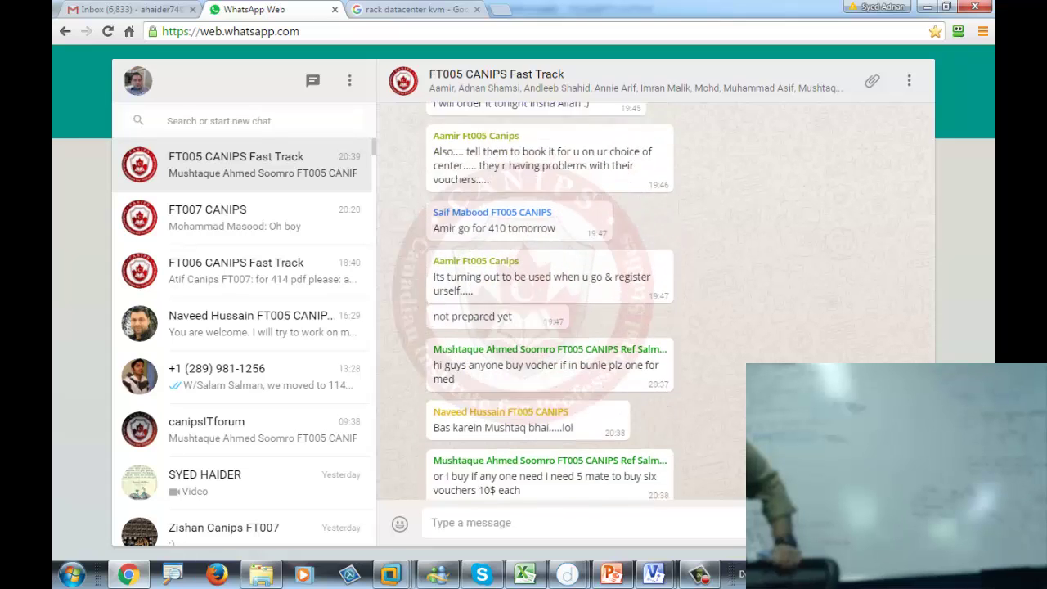
scroll(549, 301, down, 1)
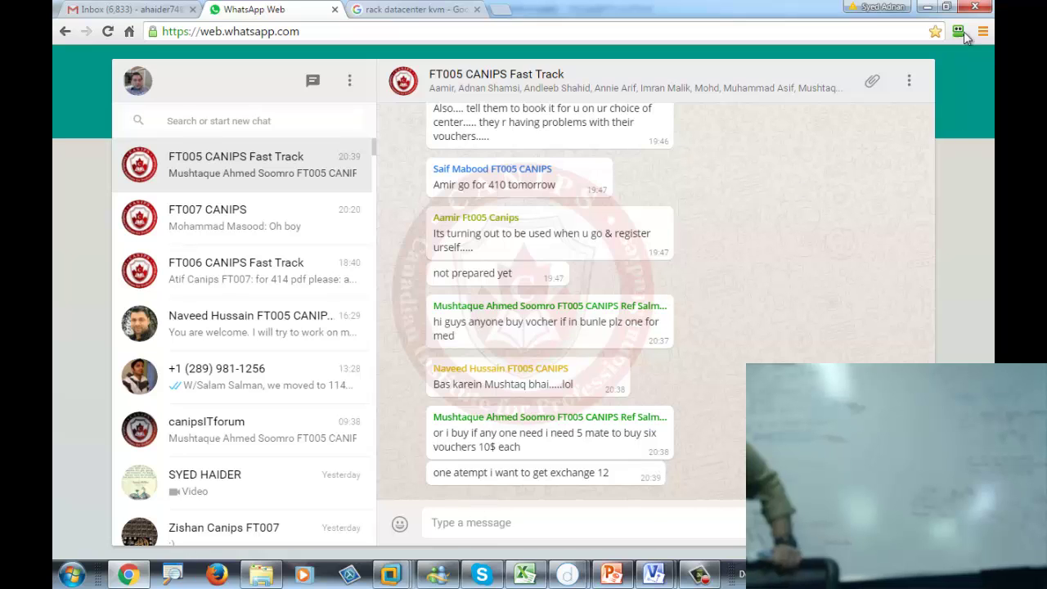
- Log in to host 192.168.101.50, dismiss the evaluation notice, expand the host and go full screen
click(927, 8)
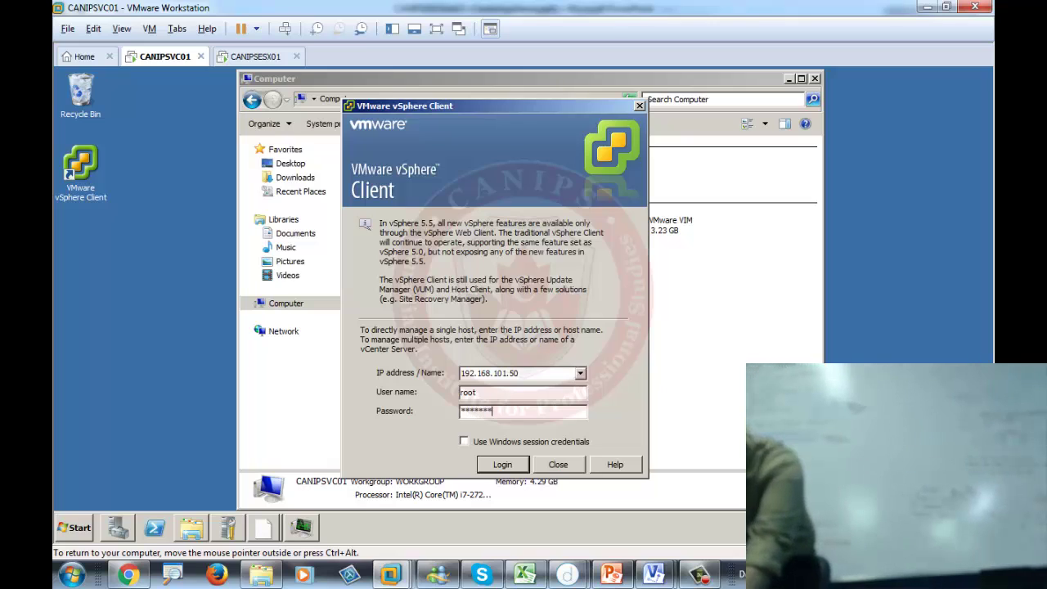
key(Return)
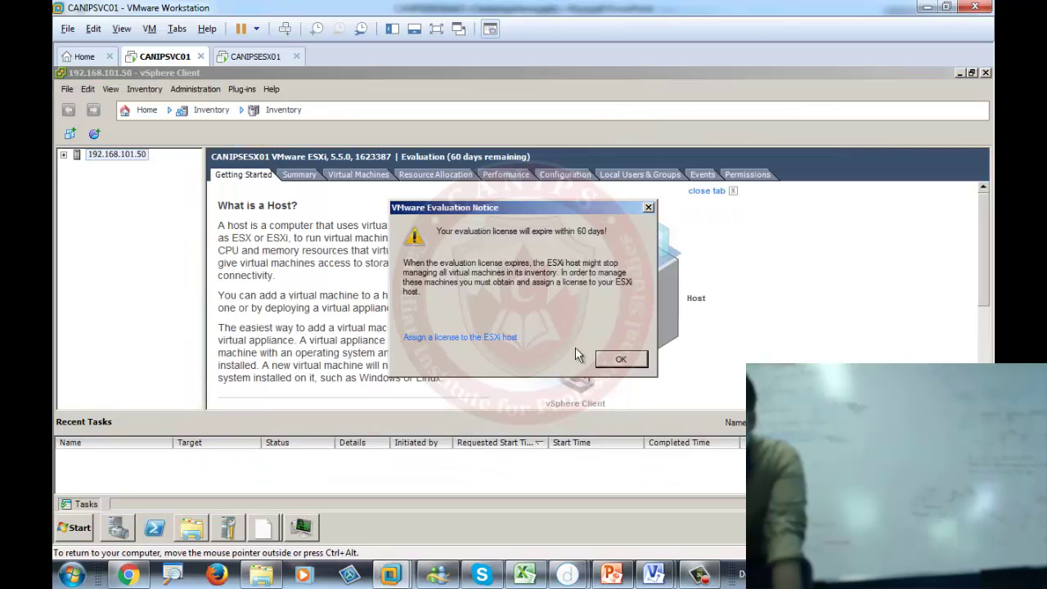
click(620, 359)
click(63, 154)
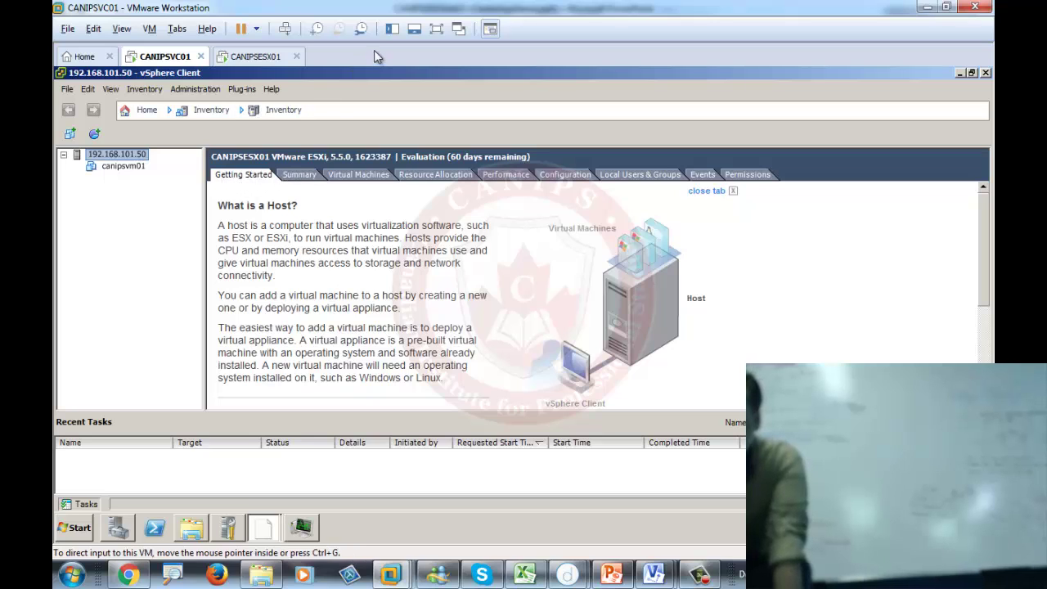
click(432, 29)
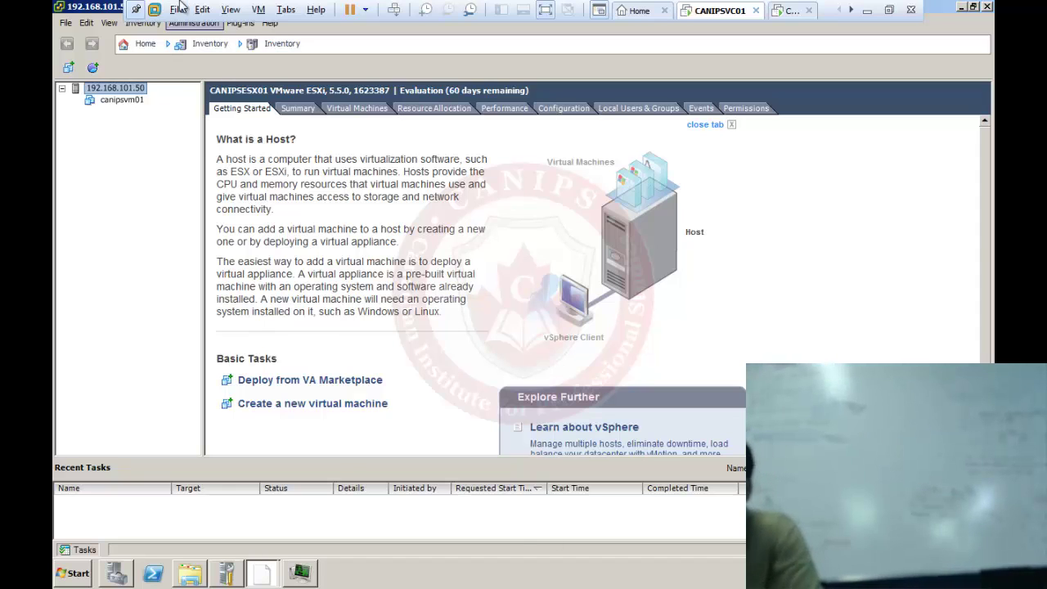
- Review the host summary's datastore1 and VM Network entries, then list its virtual machines
click(298, 110)
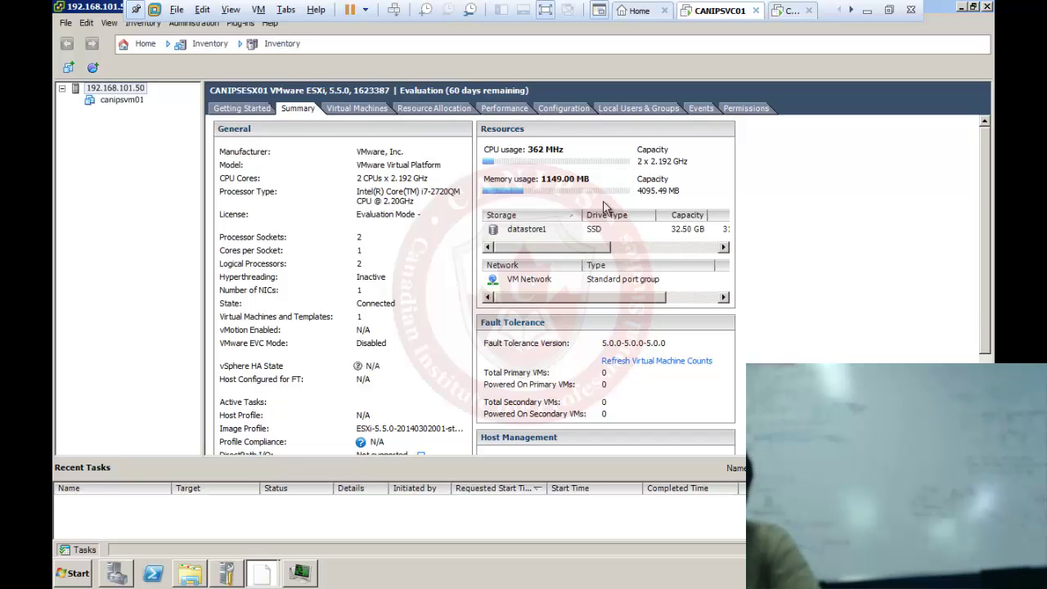
click(546, 232)
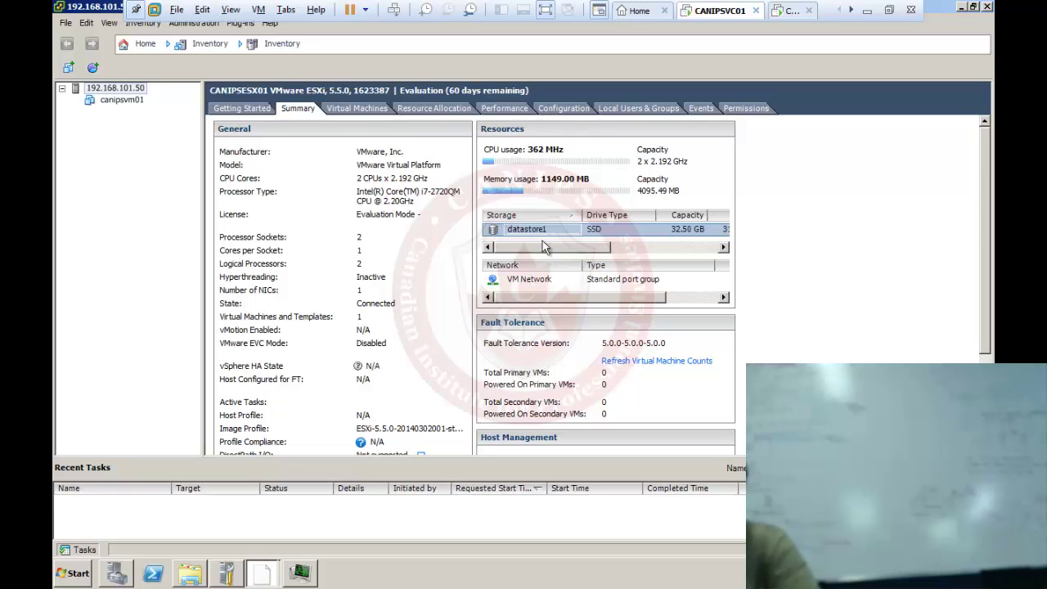
click(540, 285)
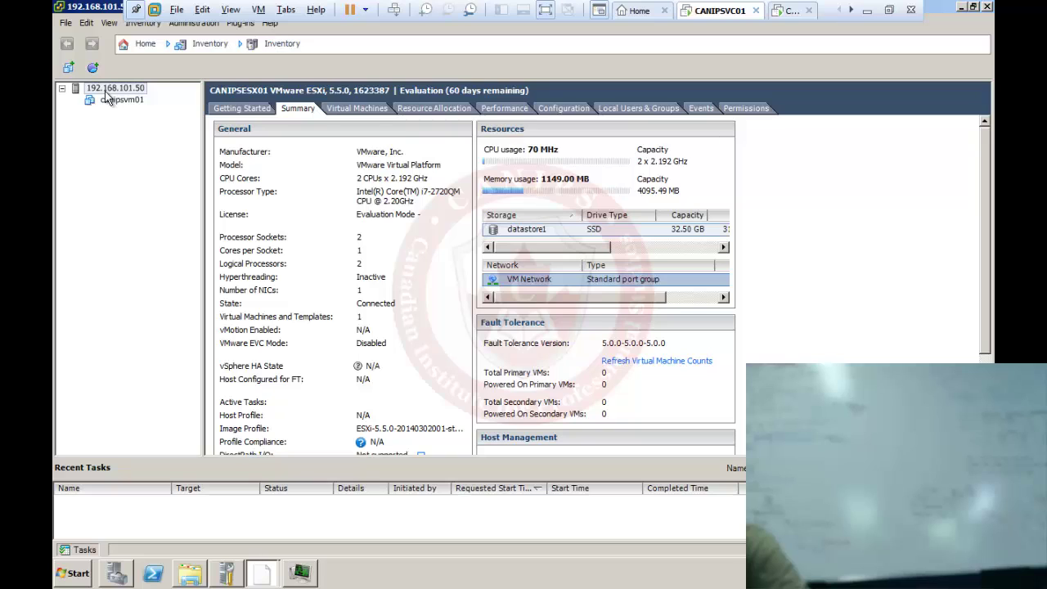
click(358, 108)
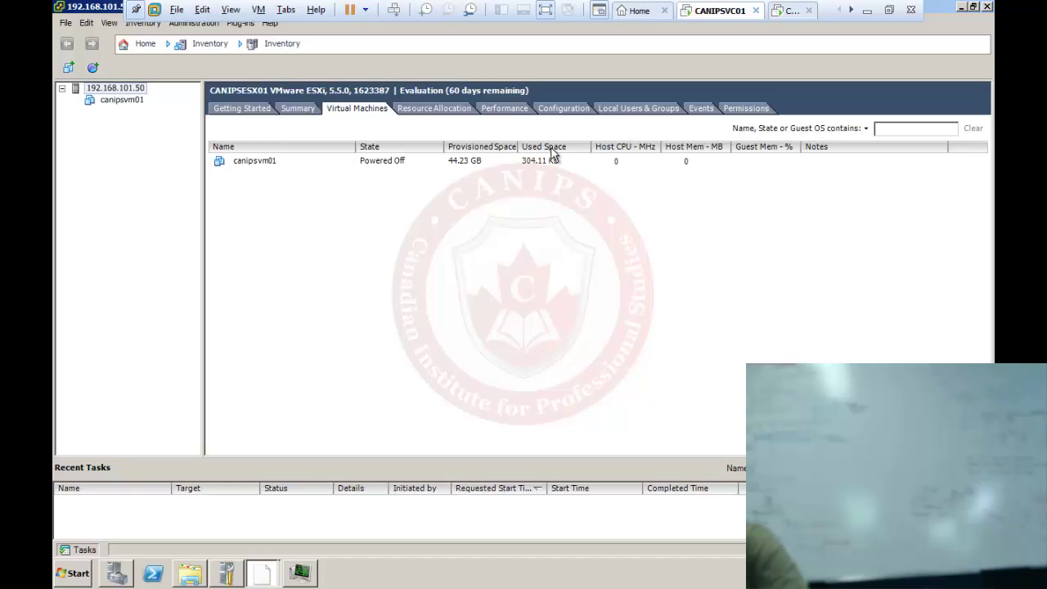
- Power on canipsvm01, then return to the host's Virtual Machines list
click(238, 167)
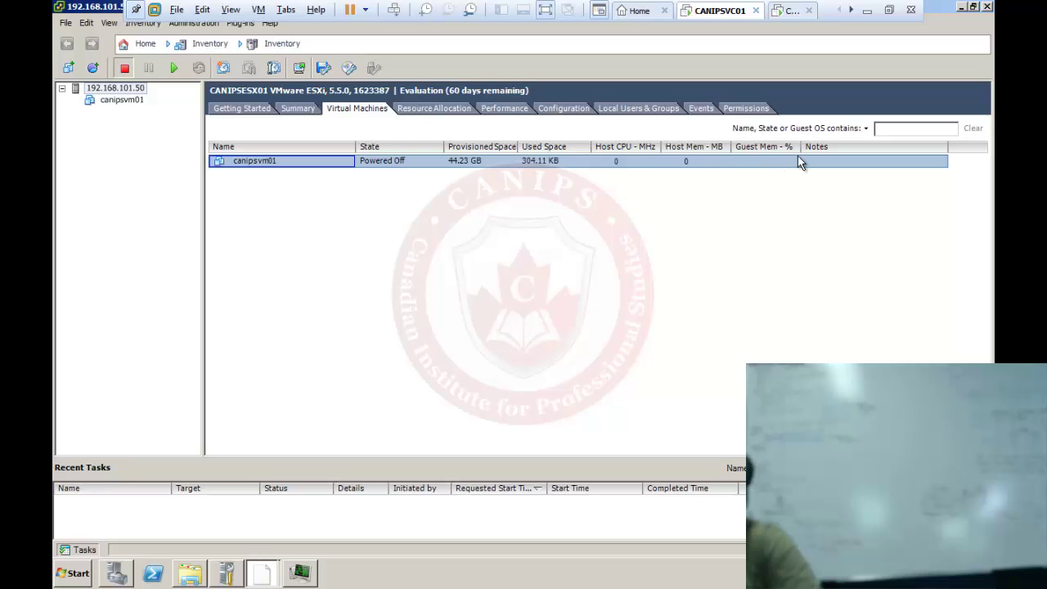
click(114, 100)
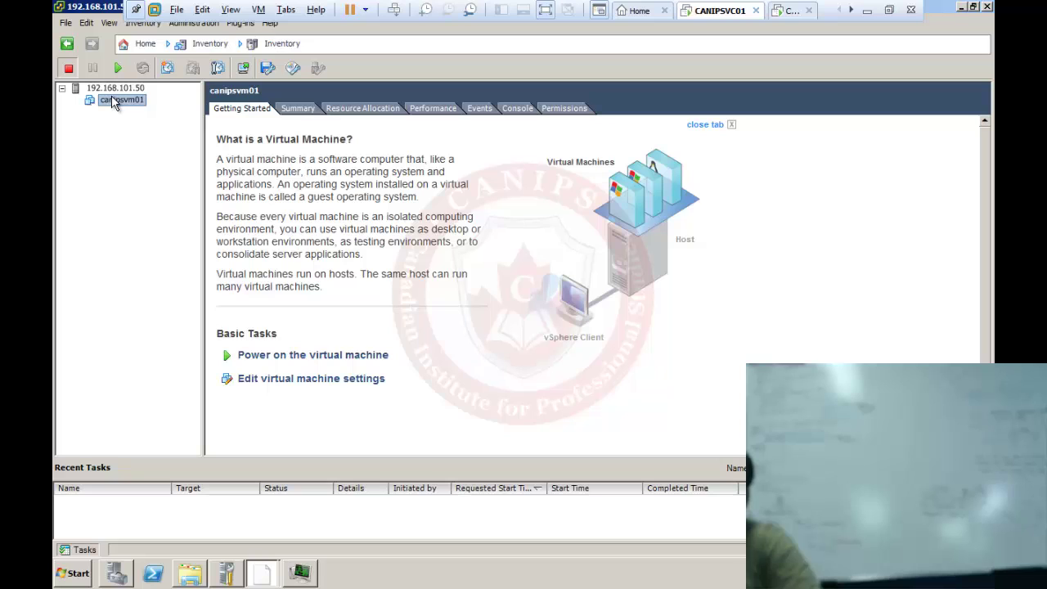
click(118, 68)
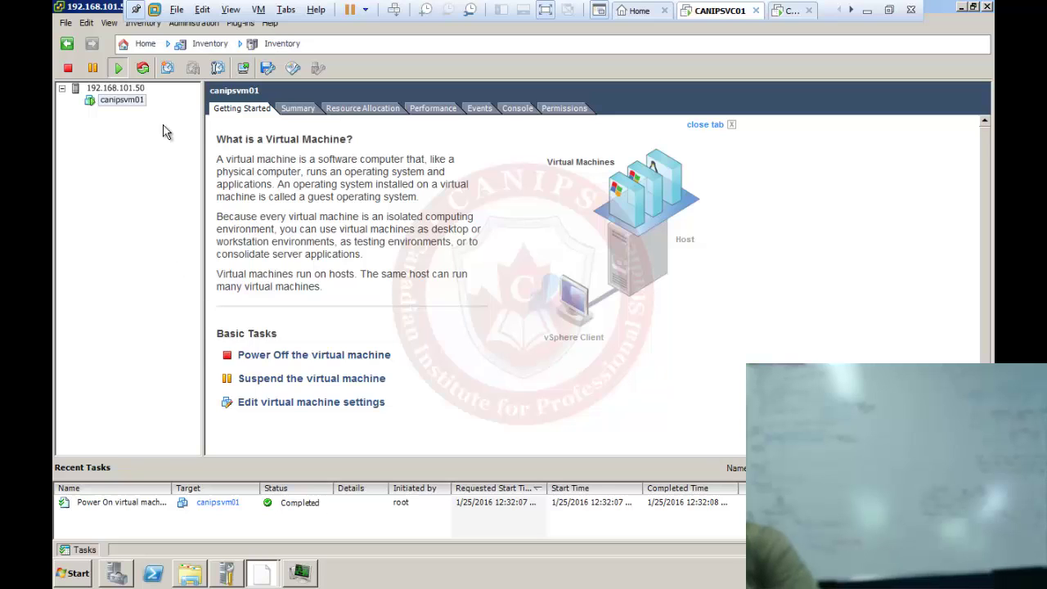
click(133, 89)
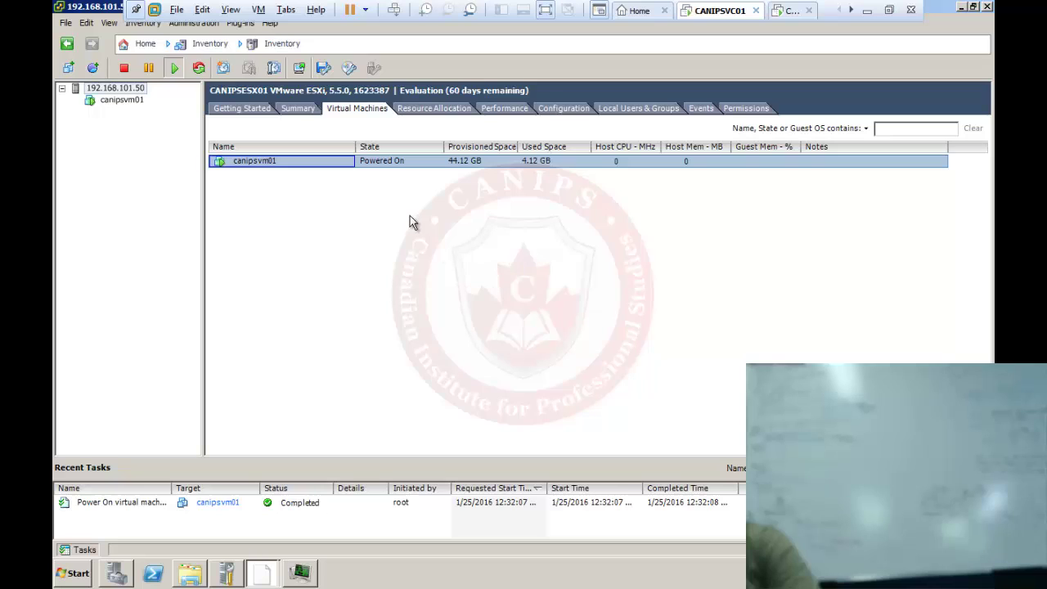
click(491, 193)
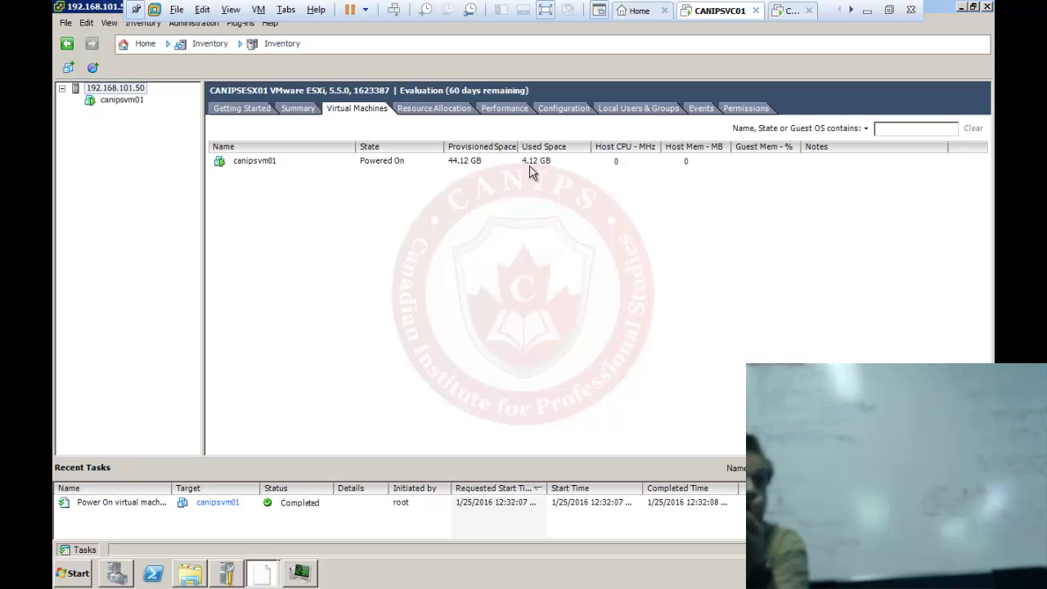
- Browse the Resource Allocation and Summary tabs, then display CANIPSESX01's real-time CPU performance chart
click(433, 108)
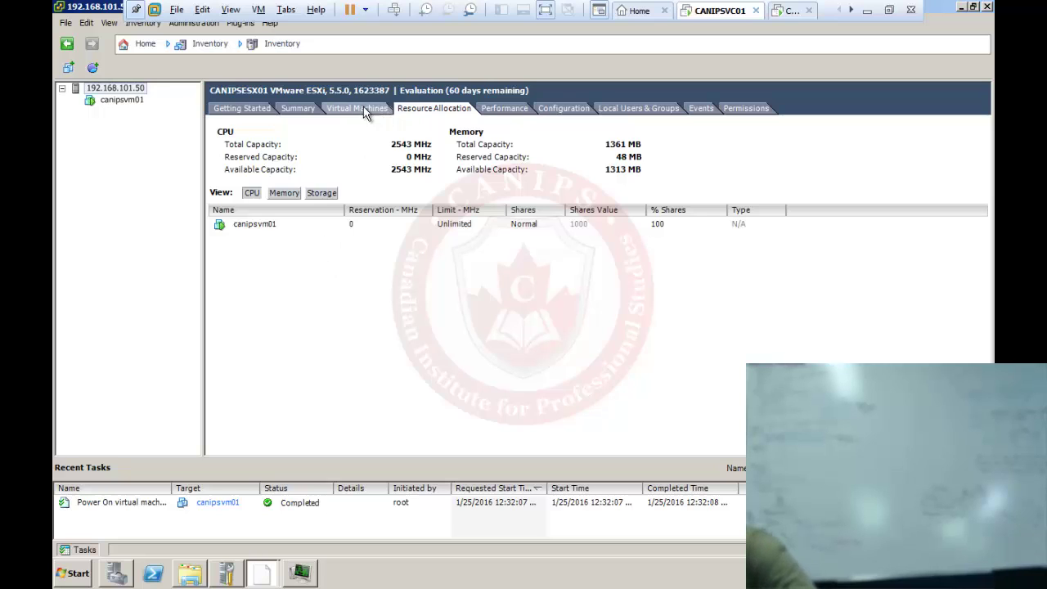
click(293, 109)
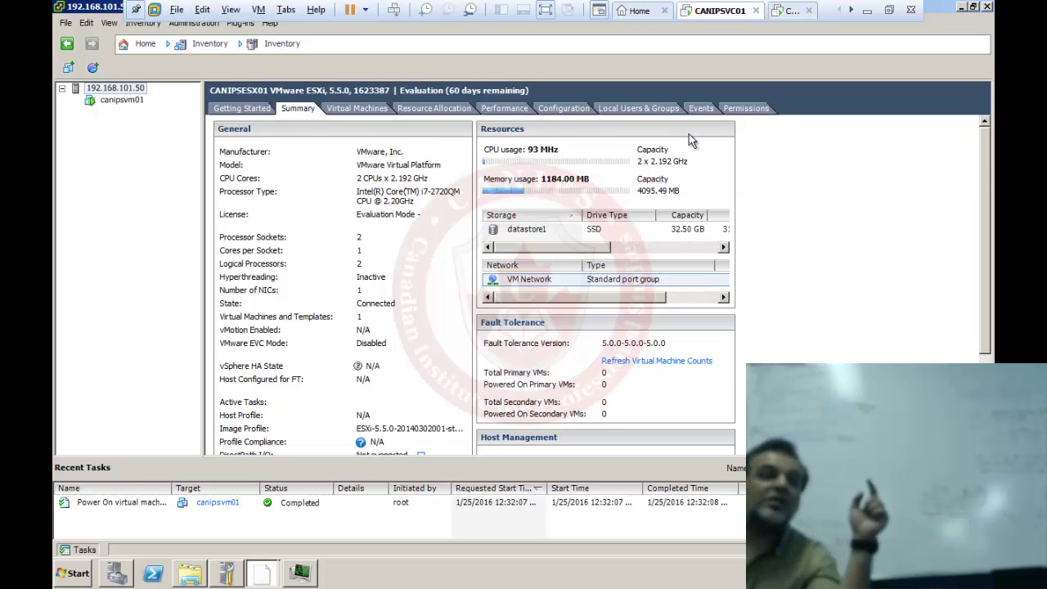
click(426, 114)
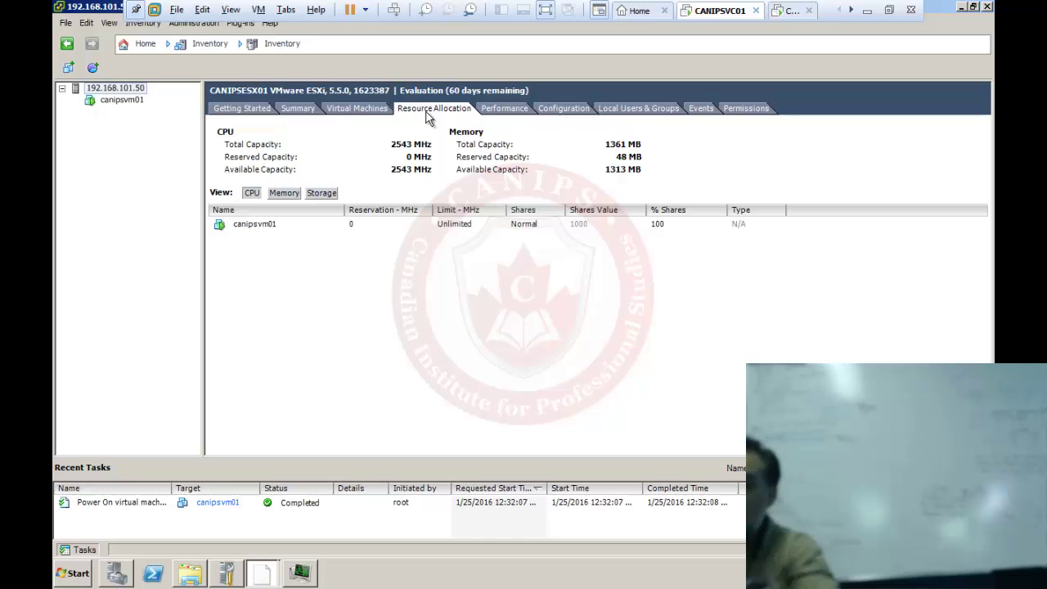
click(504, 109)
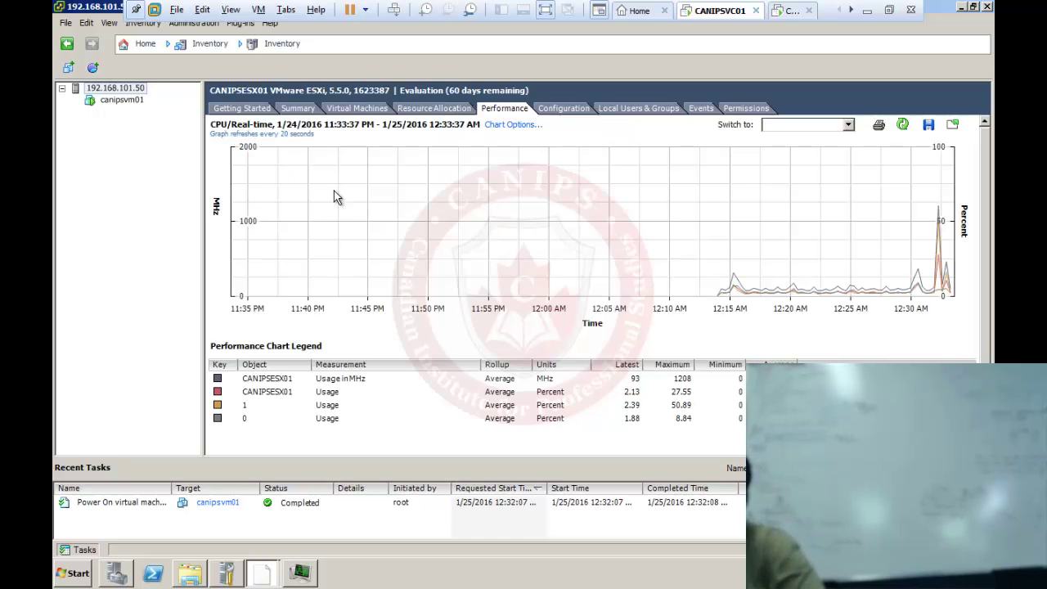
- Open CANIPSESX01's Configuration tab to see hardware Health Status reporting Normal
mouse_move(479, 290)
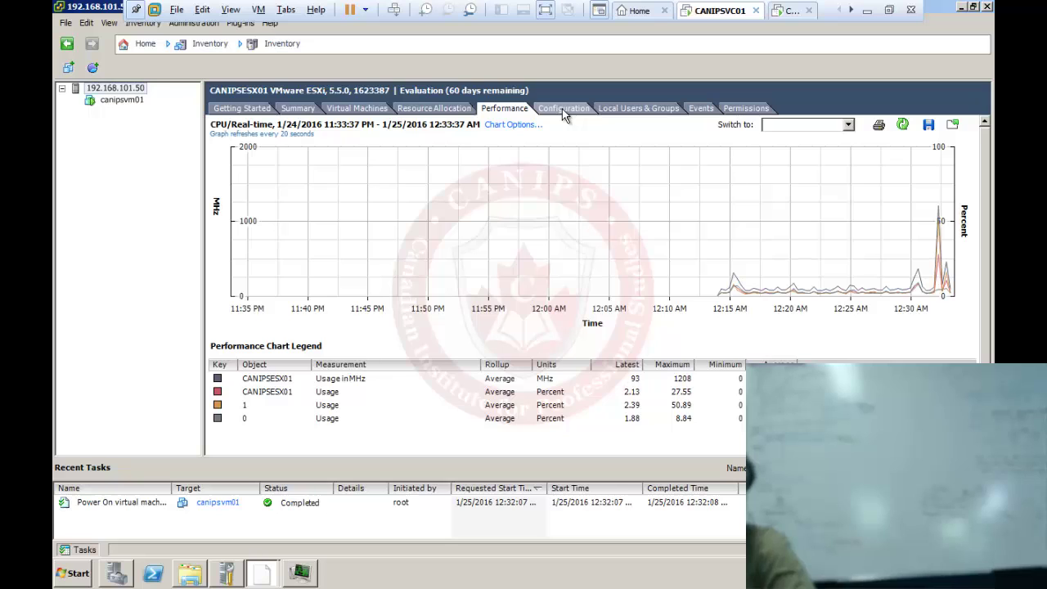
click(562, 114)
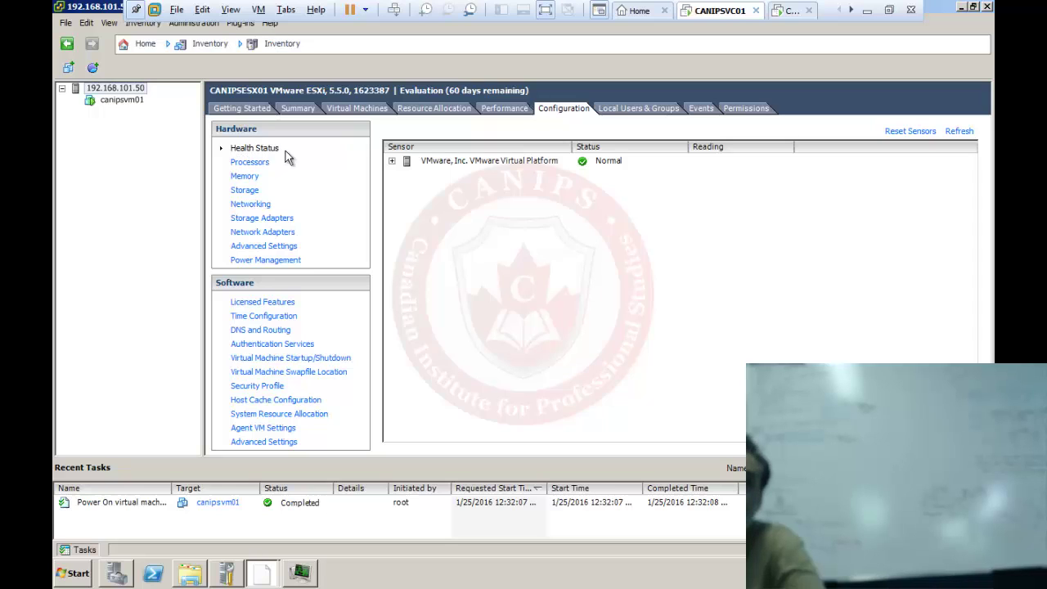
- Expand the VMware Virtual Platform, Processors and Software Components sensors, then view Processors details
click(392, 161)
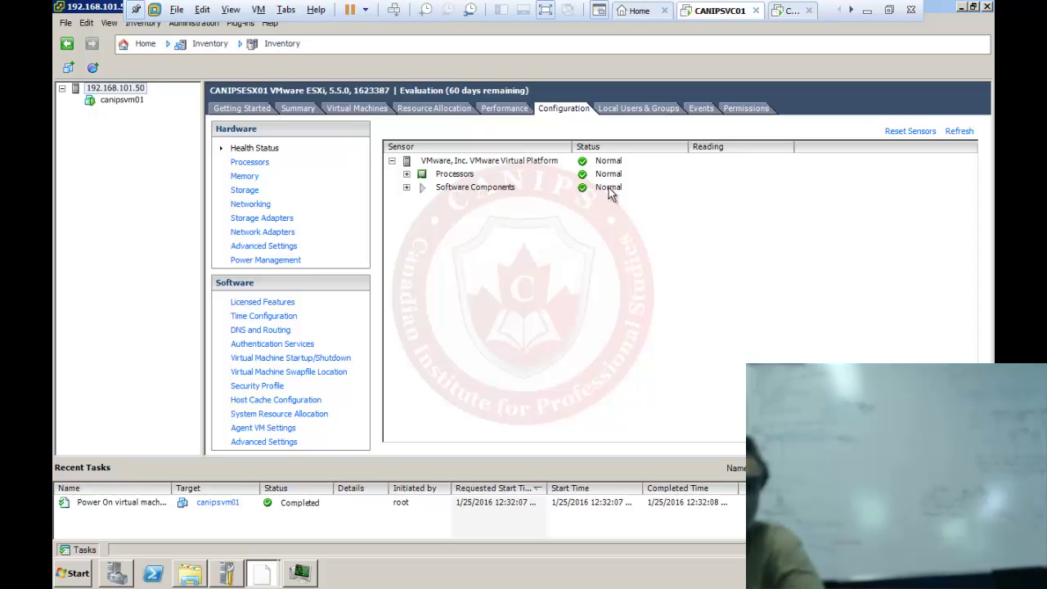
click(407, 174)
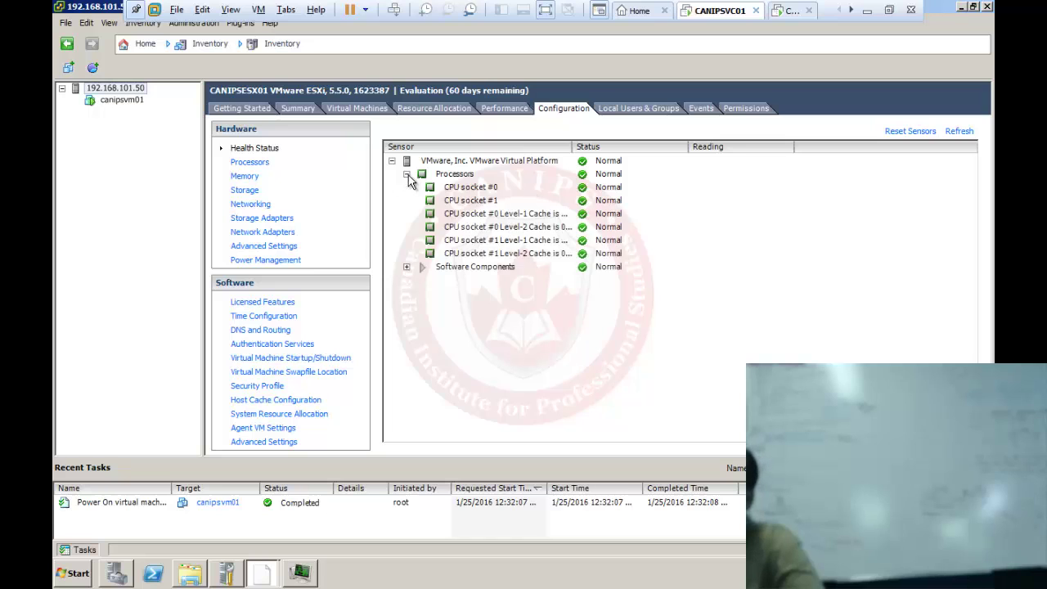
click(407, 267)
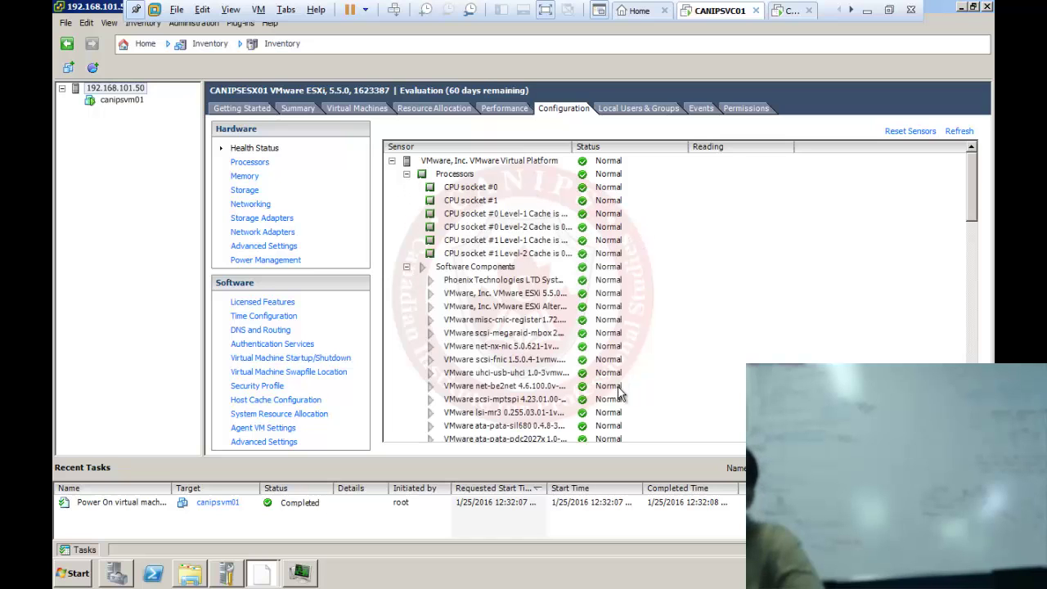
scroll(619, 395, down, 2)
scroll(602, 344, down, 6)
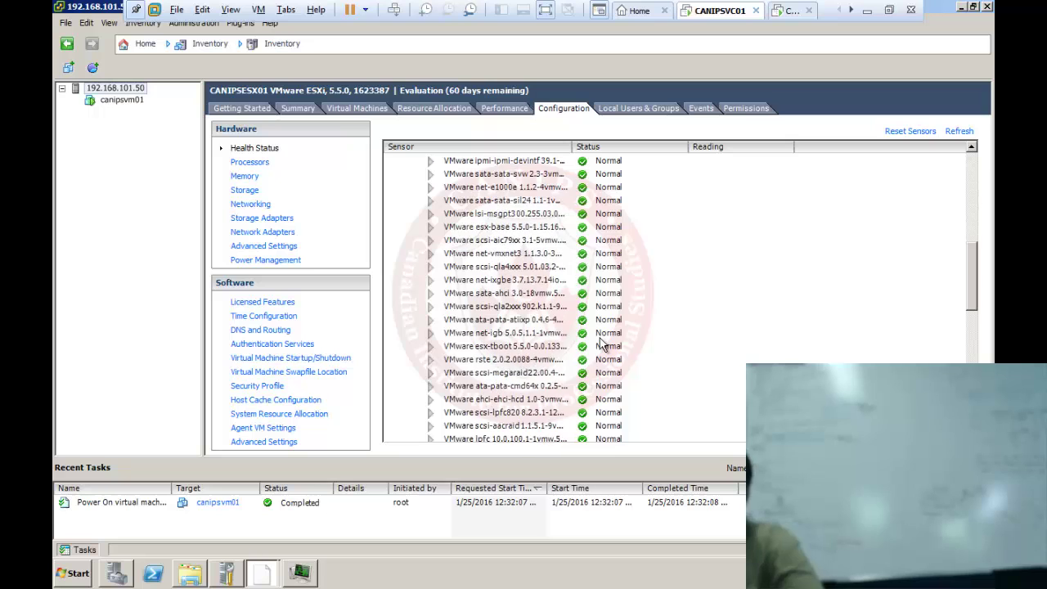
scroll(515, 386, up, 7)
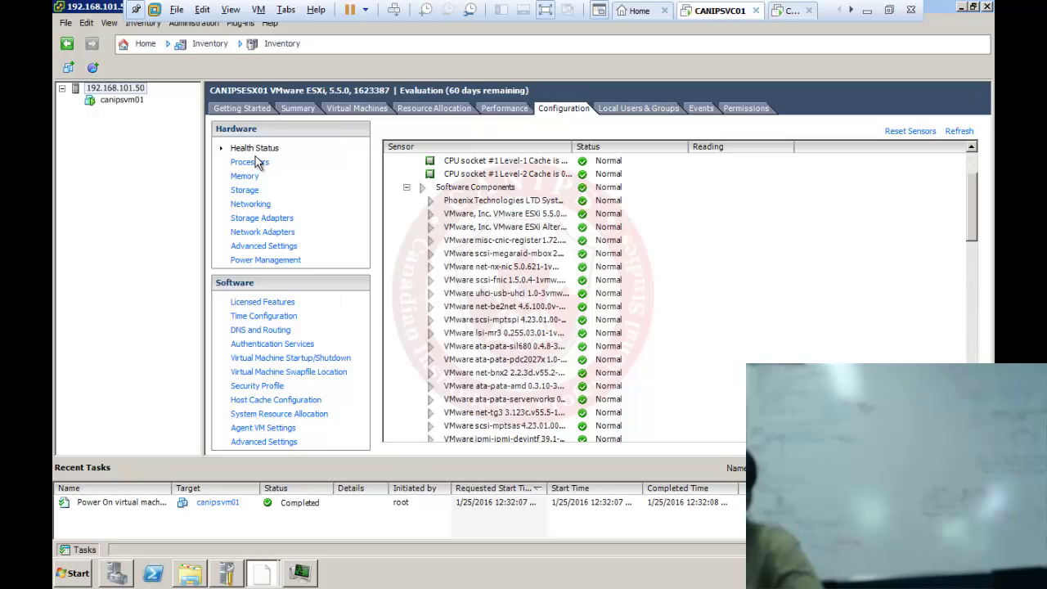
click(250, 163)
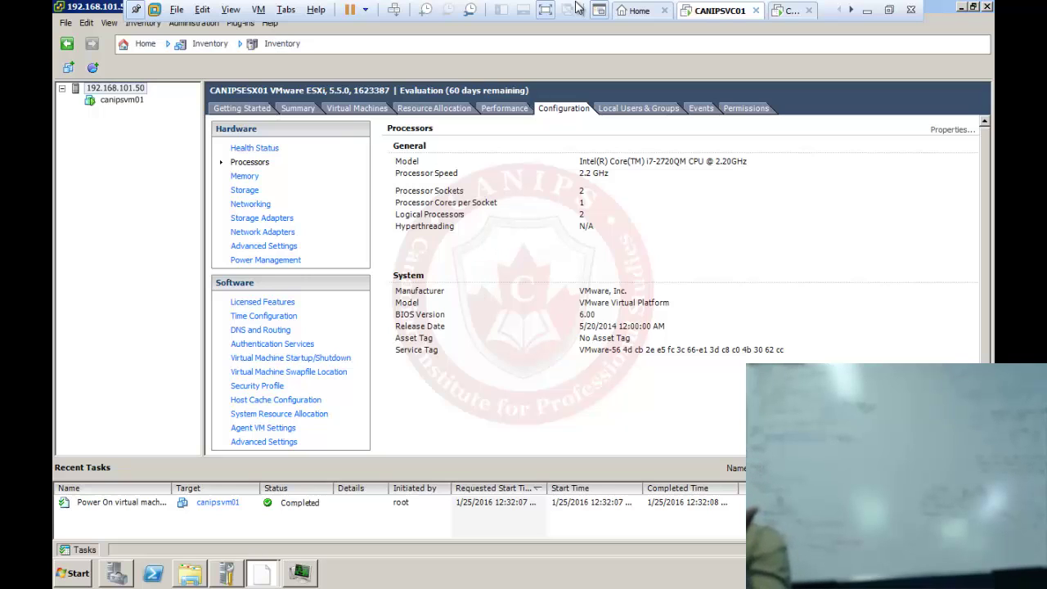
- Reselect host 192.168.101.50's Configuration and view its Memory details (4095.5 MB total)
click(95, 93)
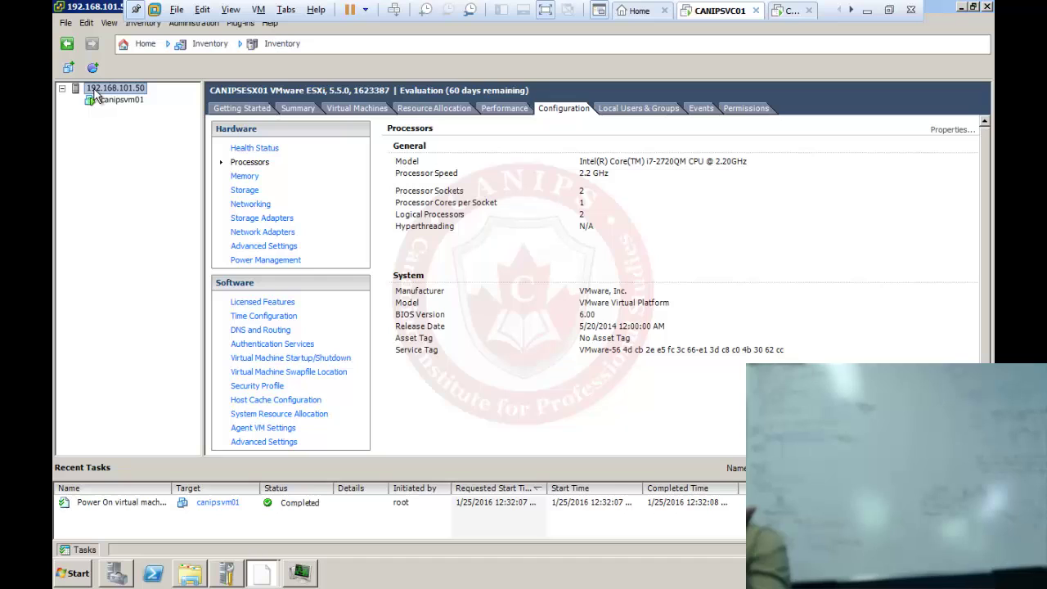
click(573, 116)
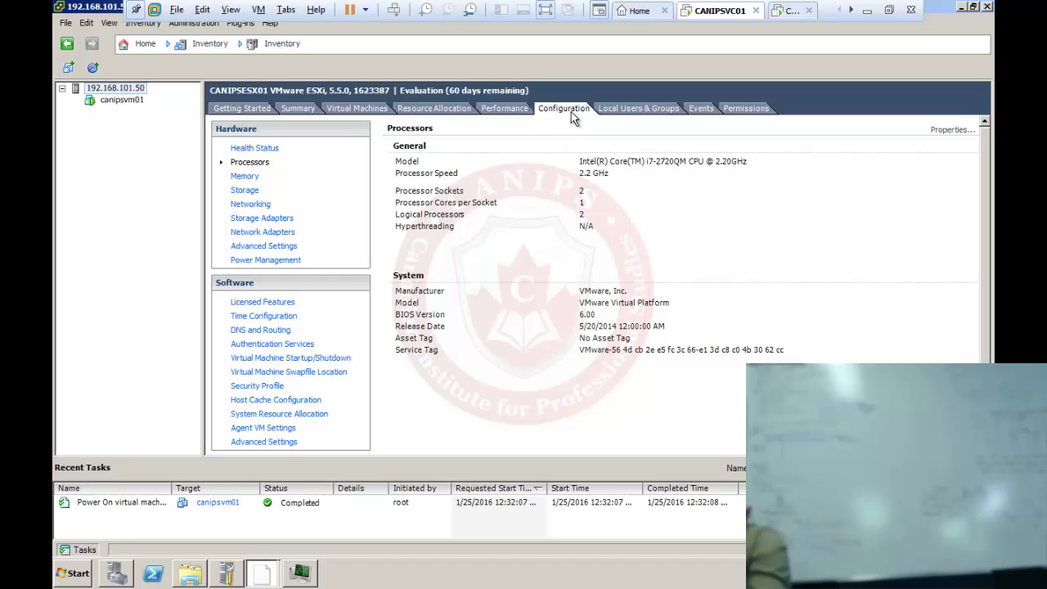
click(251, 178)
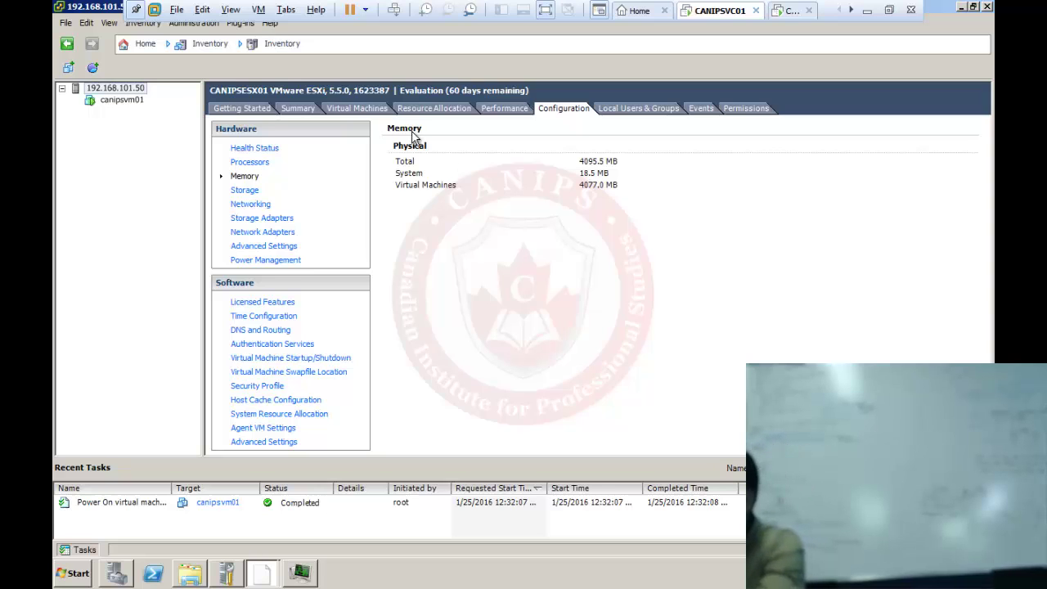
- Check the Summary, then view Configuration Storage showing datastore1 at 32.50 GB with 31.55 GB free
click(305, 109)
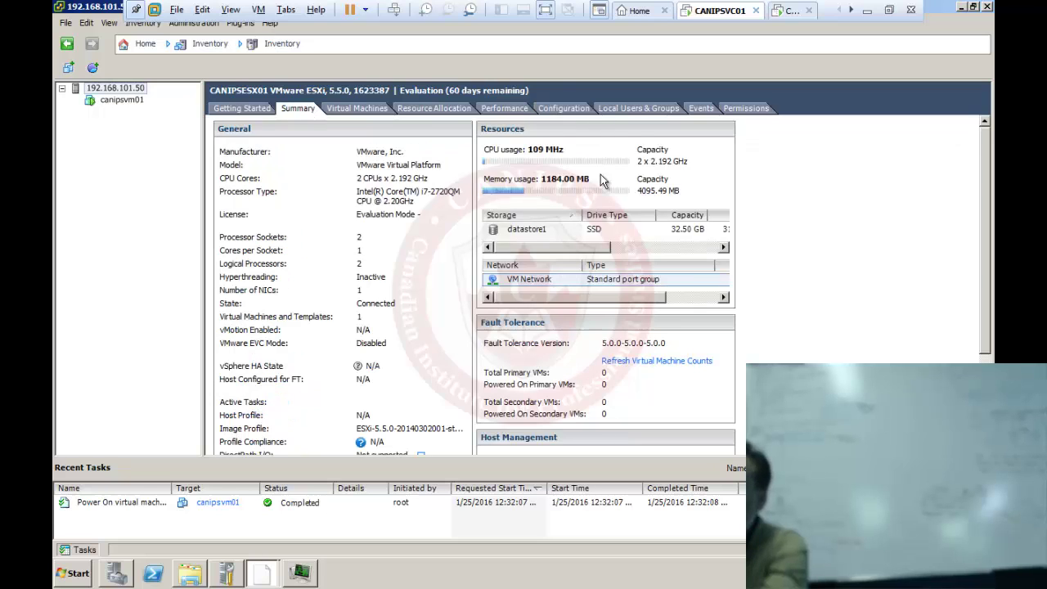
click(563, 108)
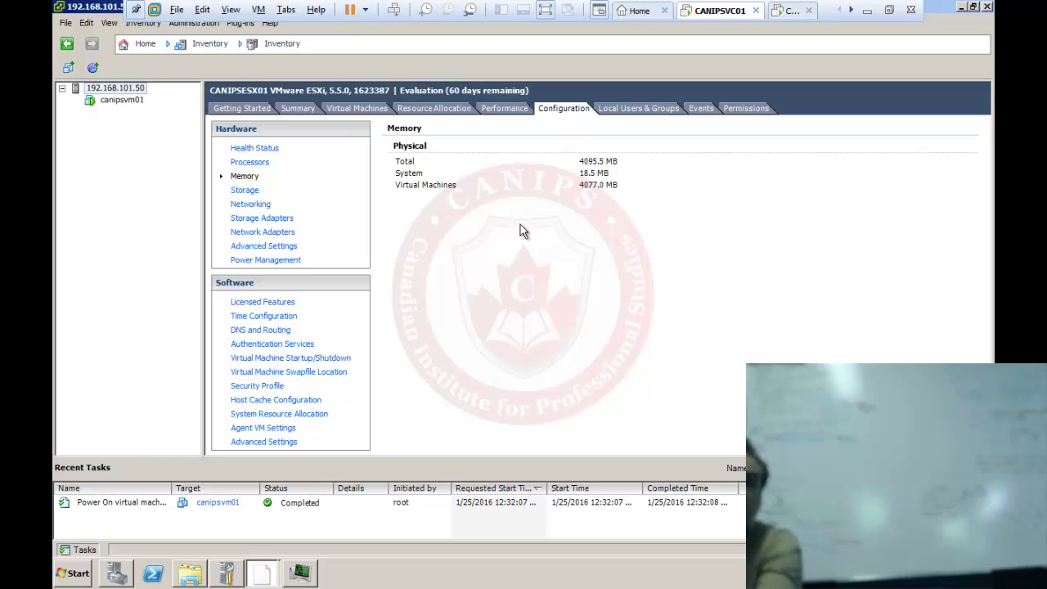
click(244, 190)
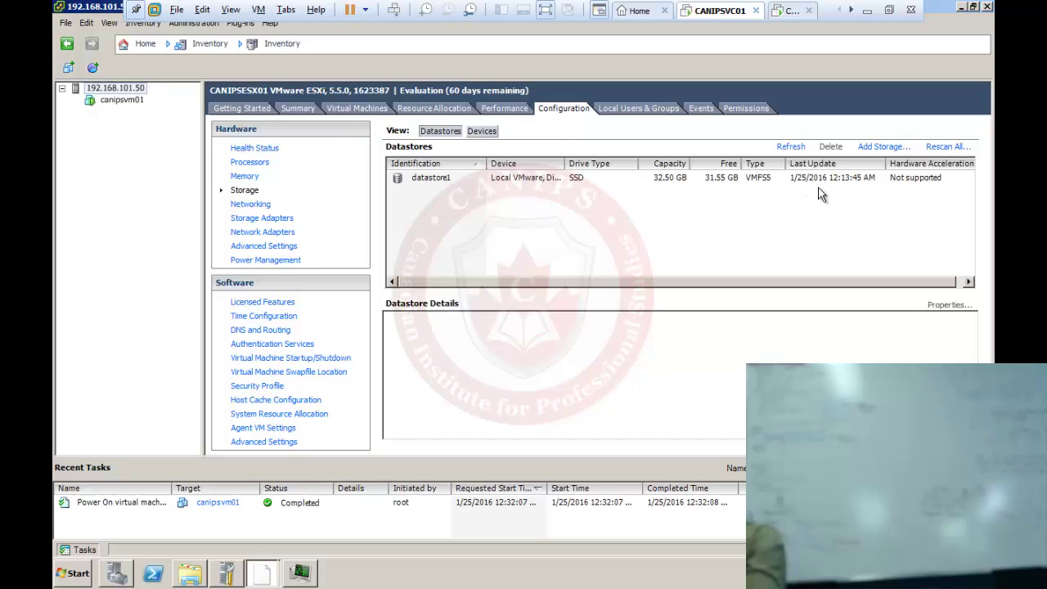
- Deselect datastore1 and exit full-screen so vSphere Client sits inside the CANIPSVC01 tab
click(413, 187)
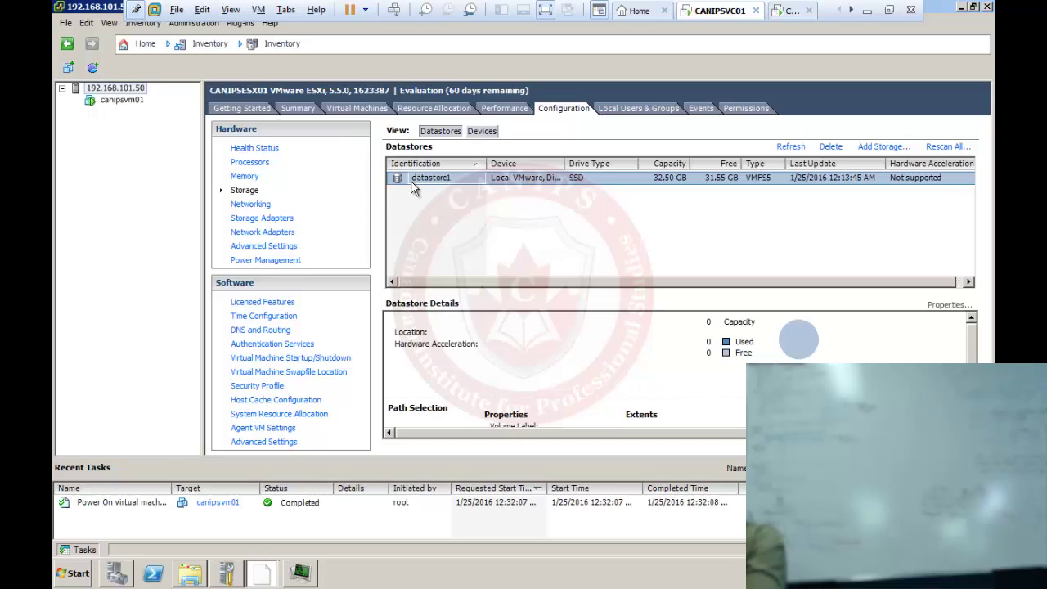
click(447, 198)
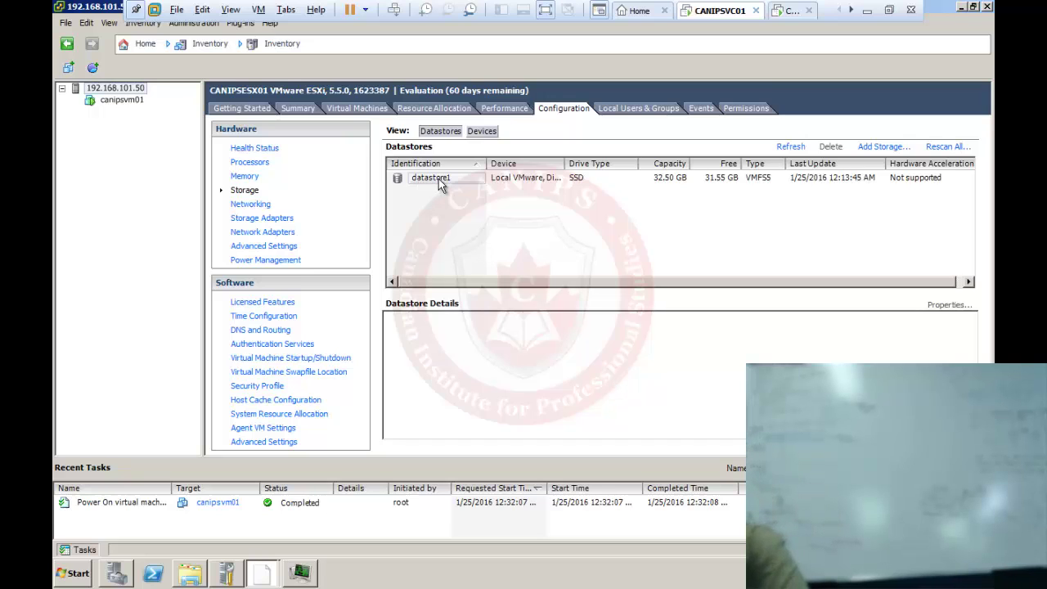
click(889, 10)
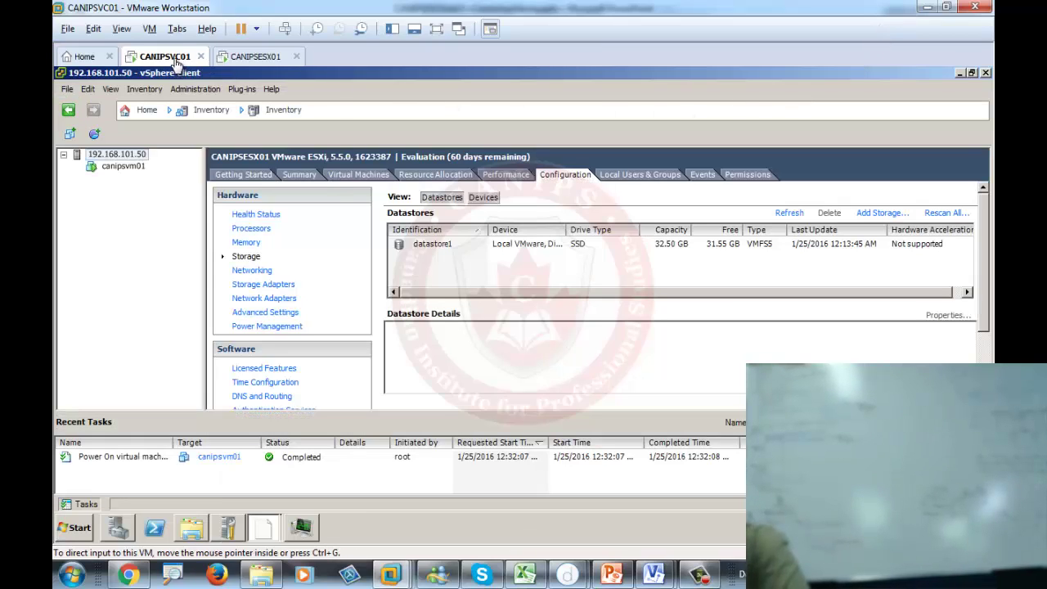
- Switch from CANIPSVC01 to the CANIPSESX01 tab showing the ESXi console at 192.168.101.50
right_click(177, 63)
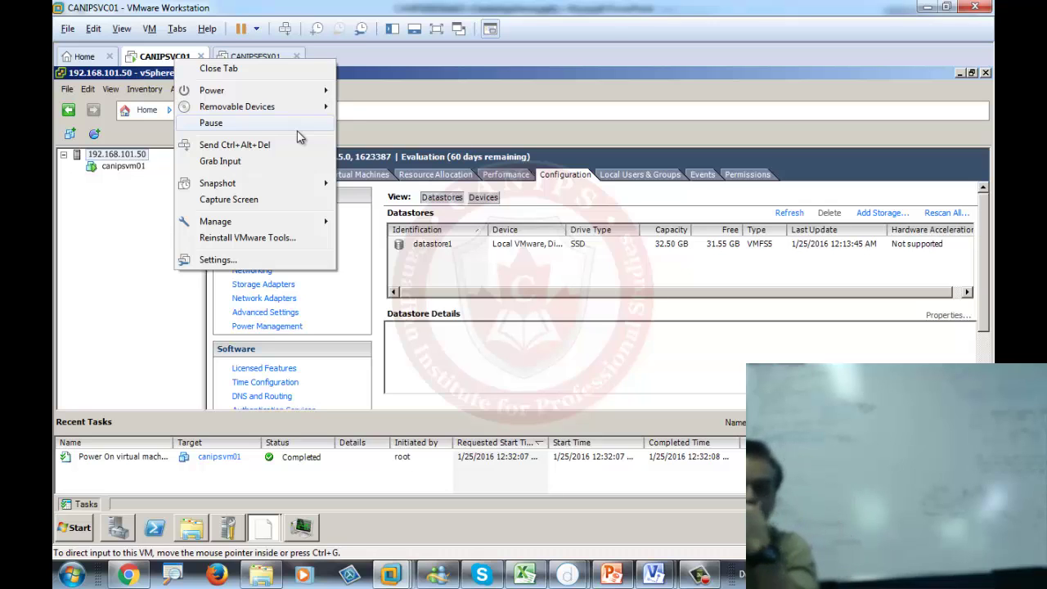
mouse_move(308, 109)
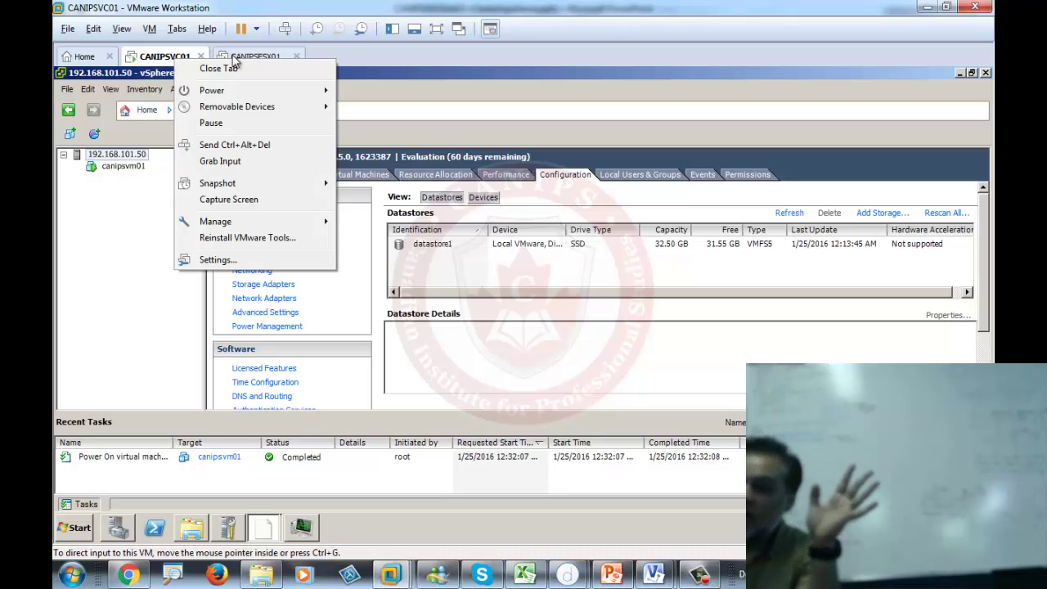
click(152, 62)
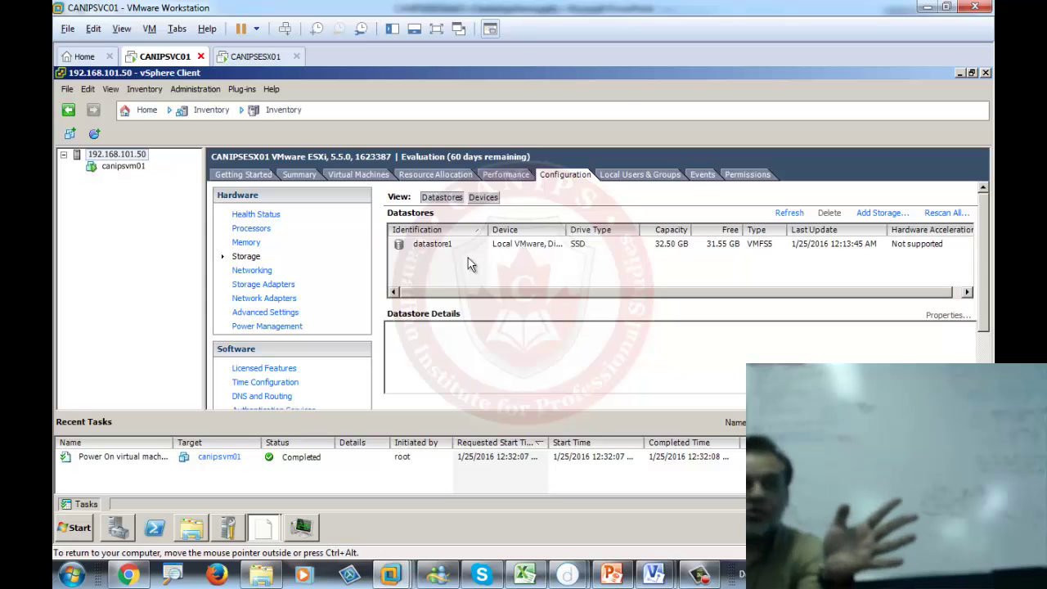
right_click(262, 58)
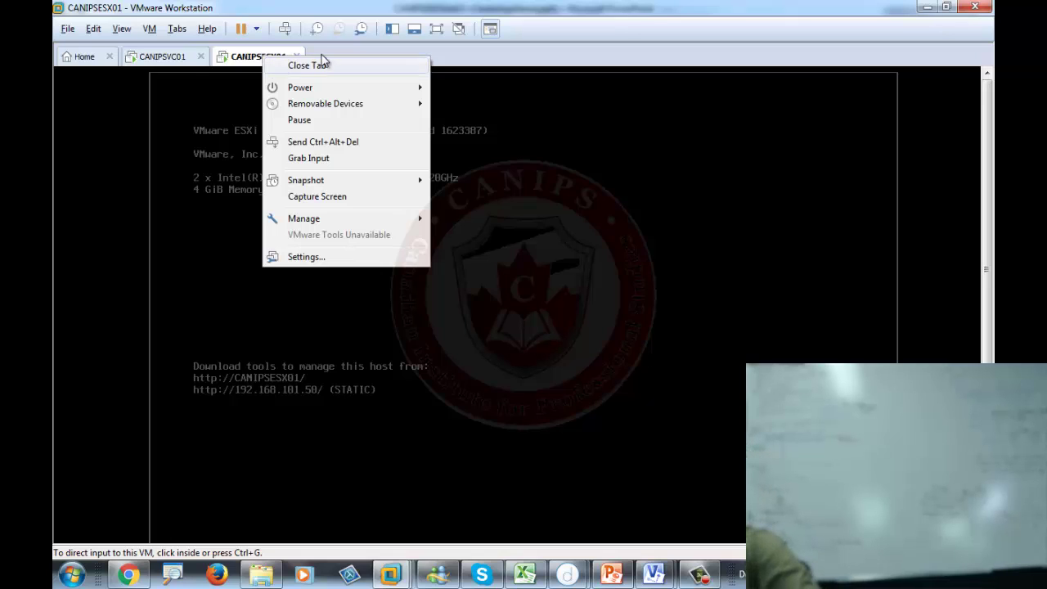
- Open CANIPSESX01's Virtual Machine Settings via Settings... in the tab's context menu
click(348, 50)
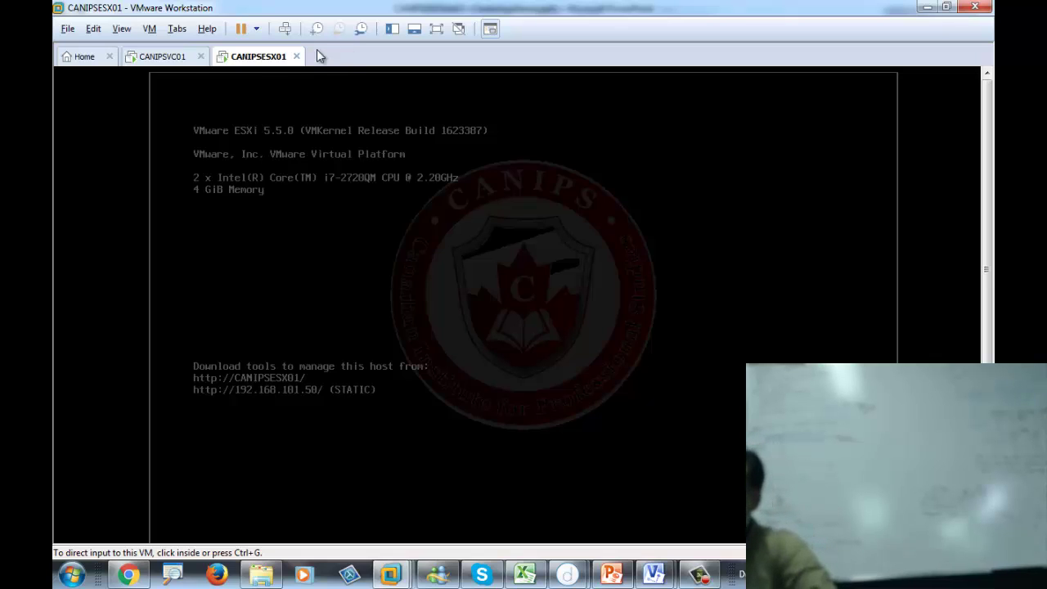
right_click(249, 59)
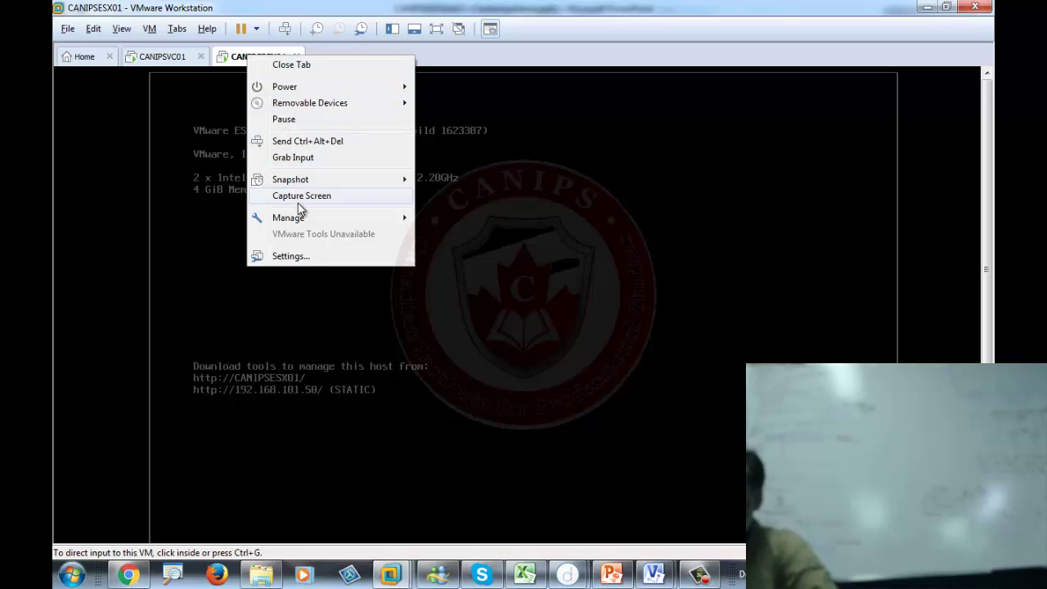
click(288, 256)
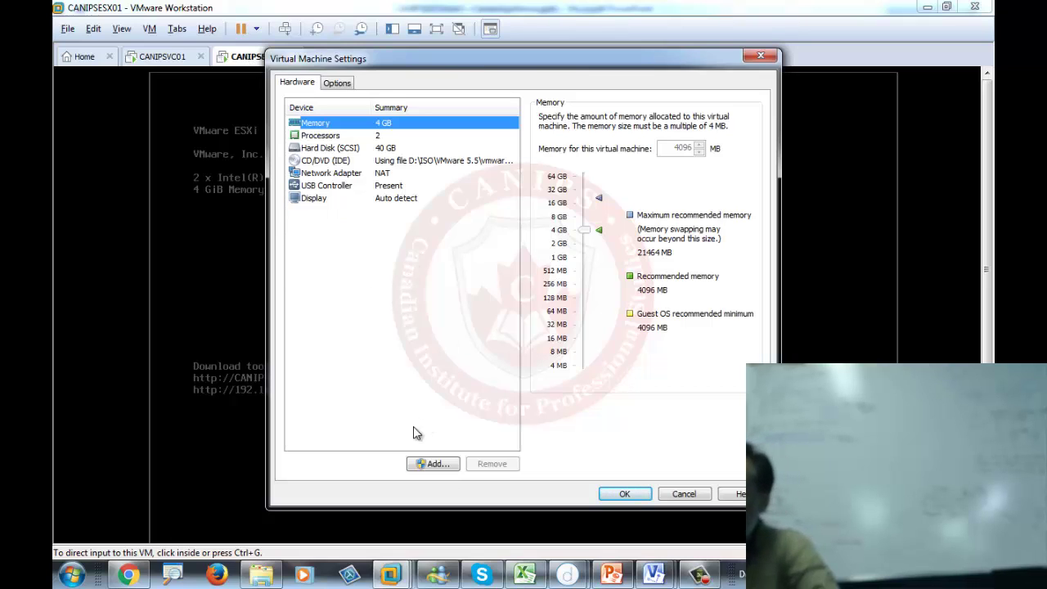
- Add a new 40 GB SCSI hard disk, CANIPSESX01-0.vmdk, to CANIPSESX01 and save the settings
click(435, 465)
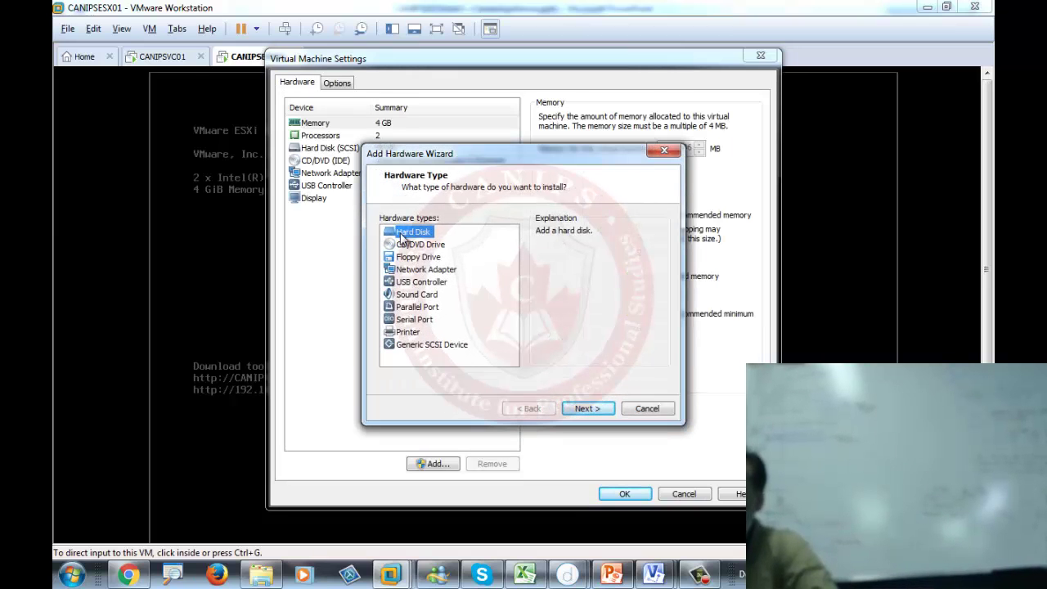
click(590, 410)
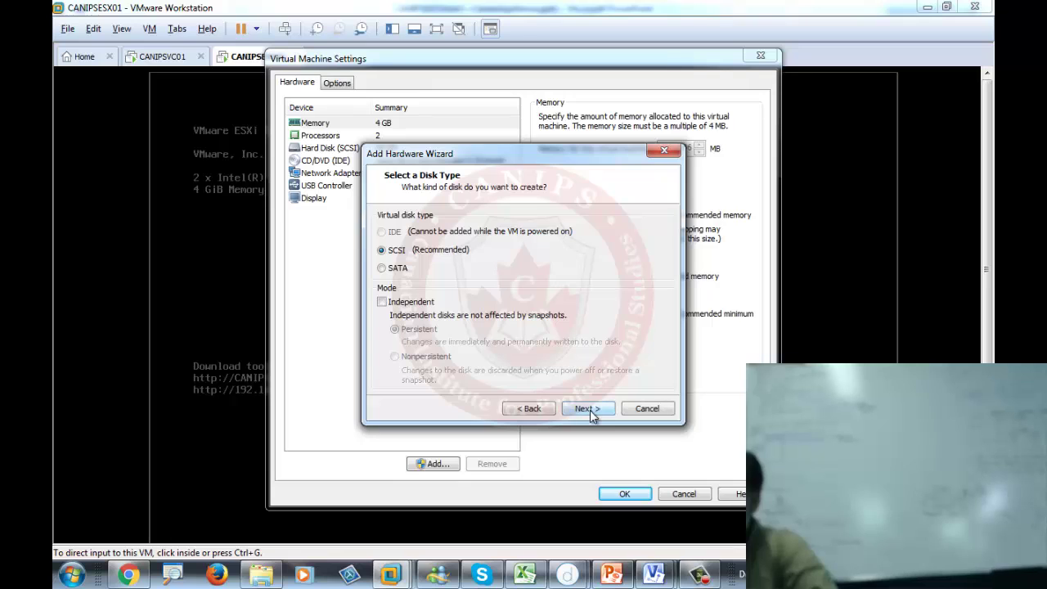
click(590, 410)
click(590, 410)
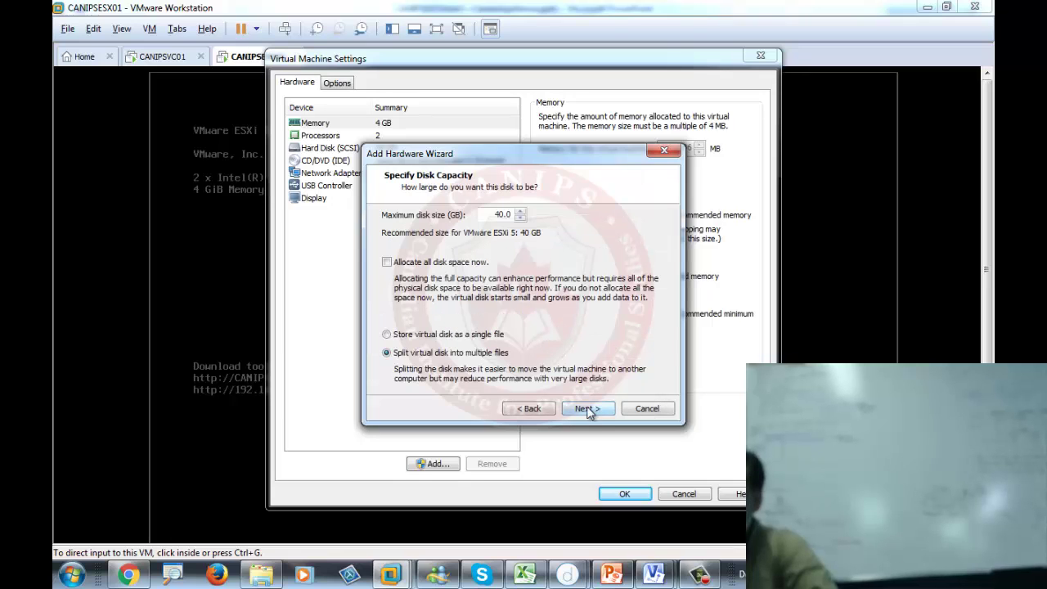
click(587, 408)
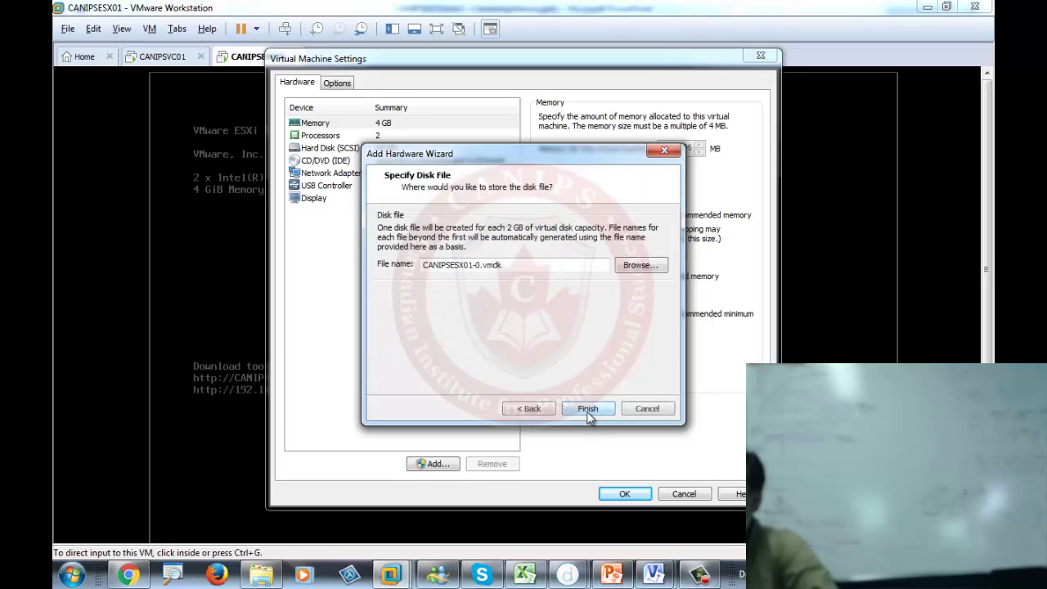
click(587, 408)
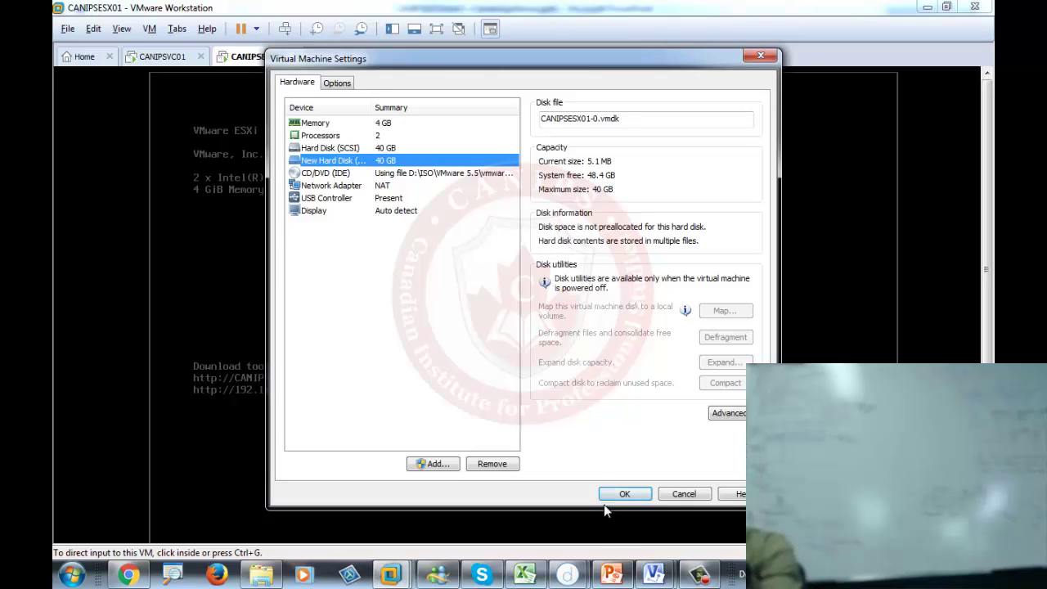
click(627, 495)
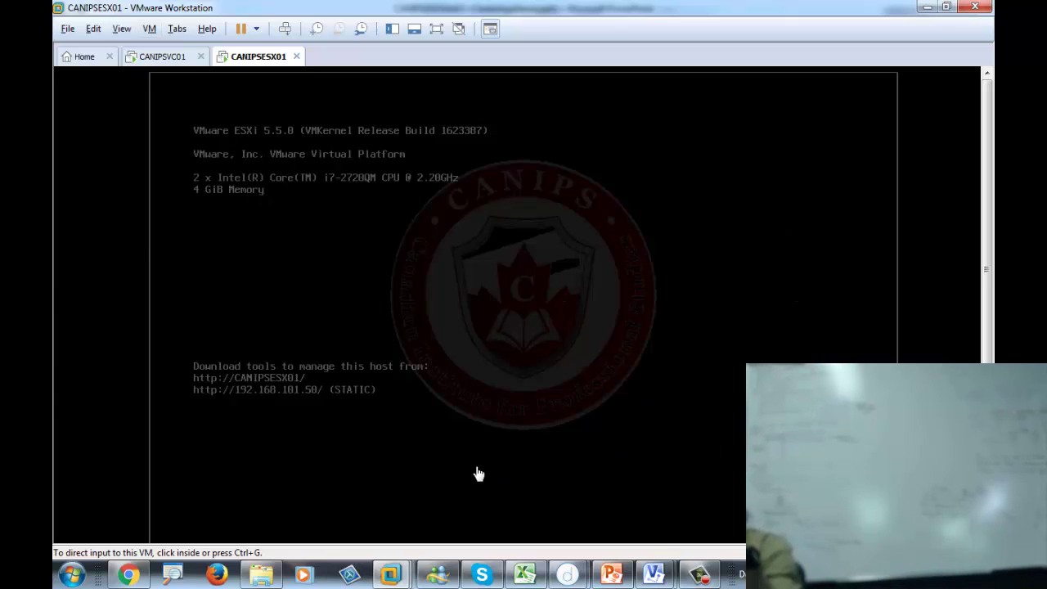
- Go back to the CANIPSVC01 tab with vSphere Client listing datastore1 (31.55 GB free)
click(161, 59)
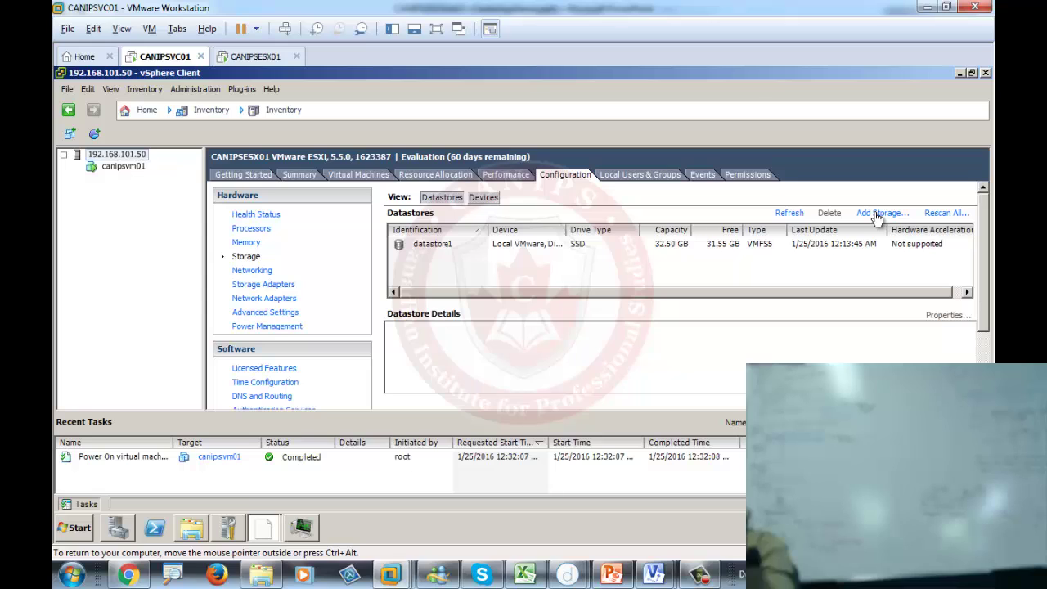
- Show CANIPSESX01's Storage Adapters page listing vmhba0, vmhba32 and vmhba1
click(257, 286)
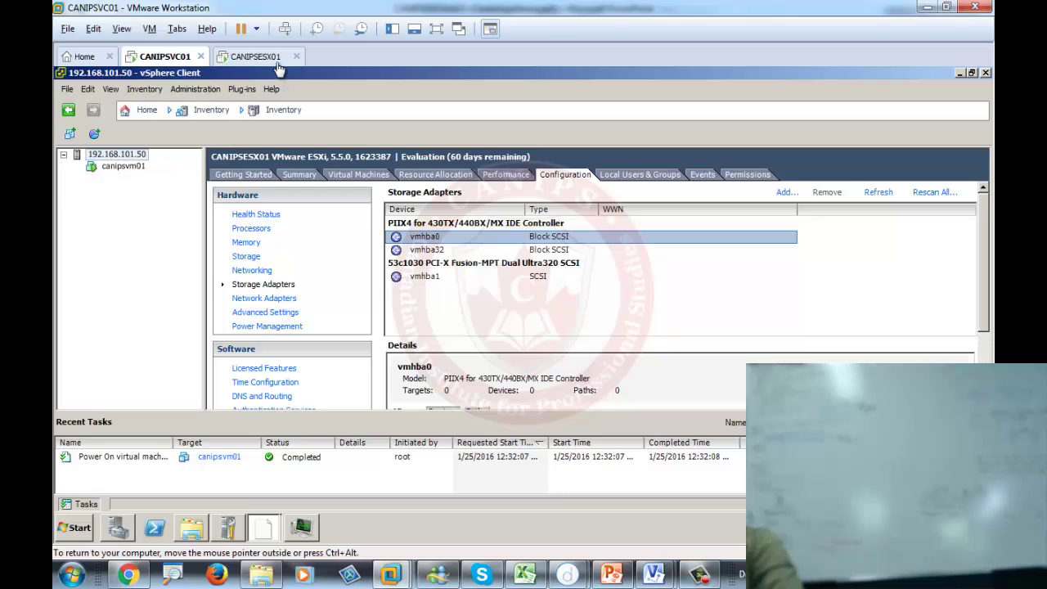
click(255, 57)
right_click(256, 59)
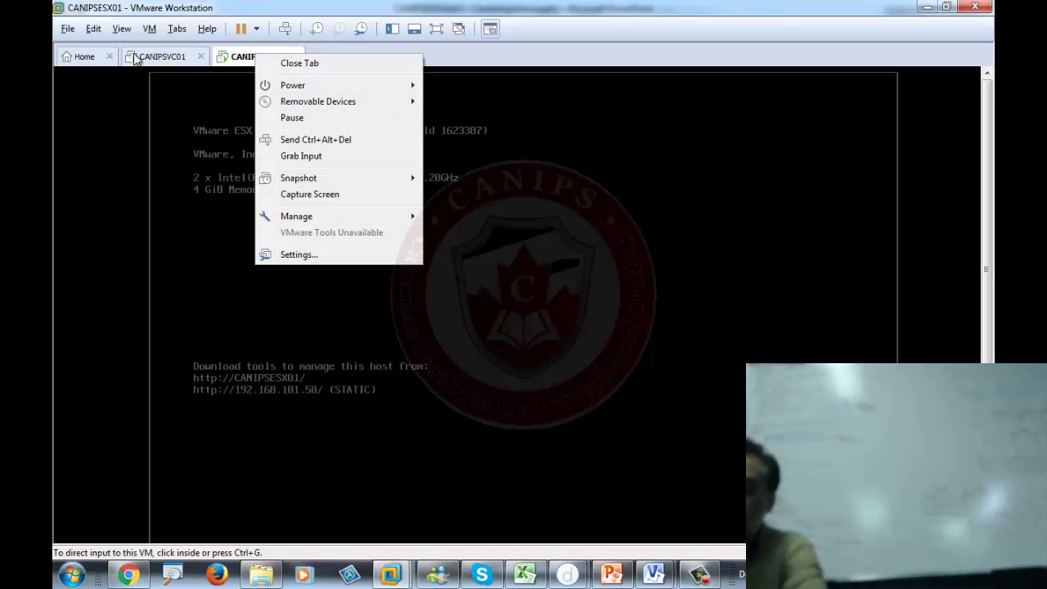
click(163, 57)
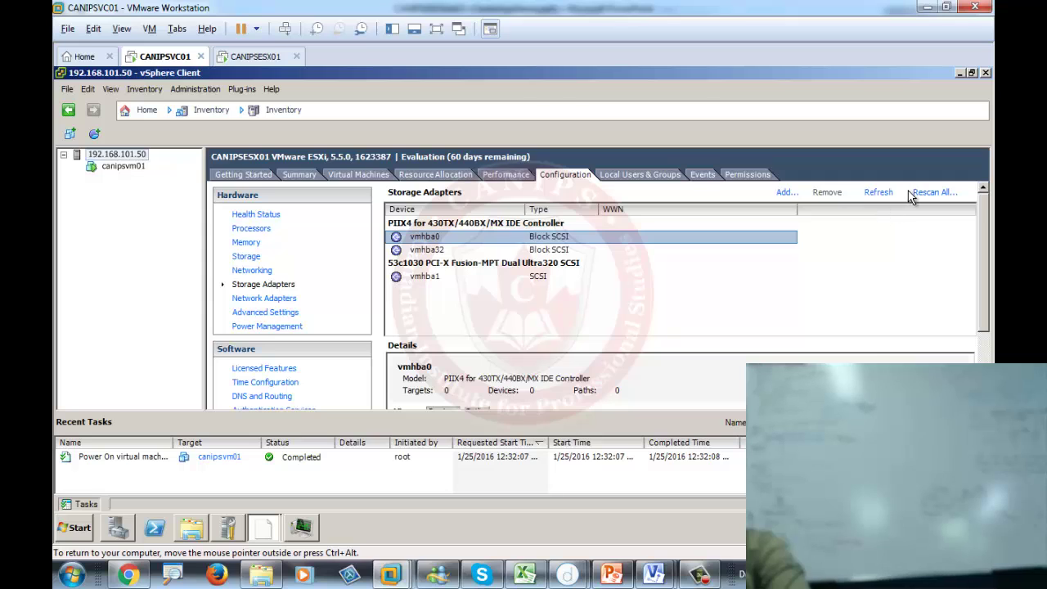
- Rescan all storage adapters for new storage devices and VMFS volumes
click(933, 193)
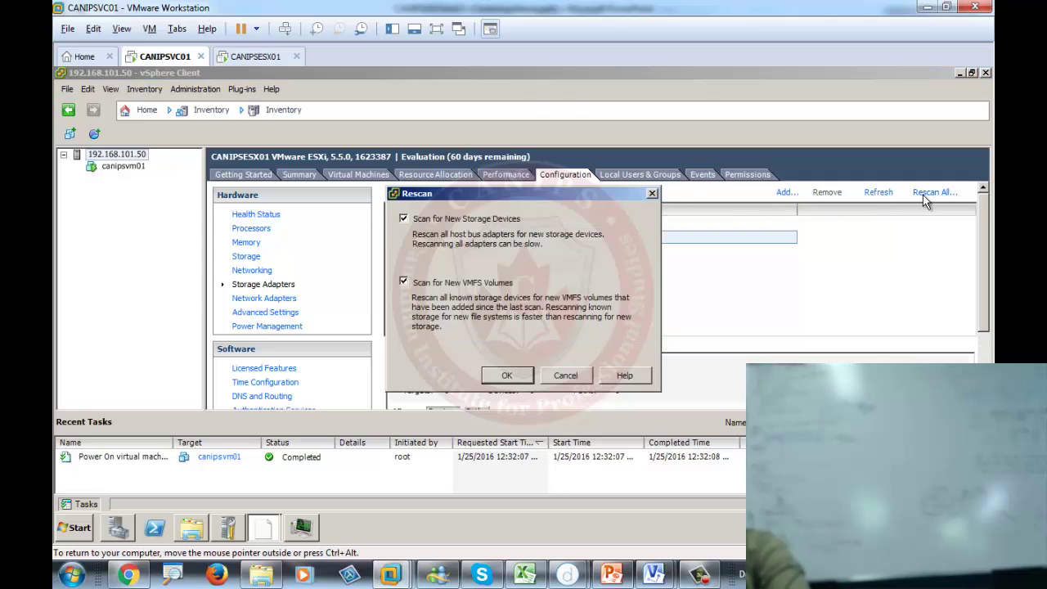
click(652, 195)
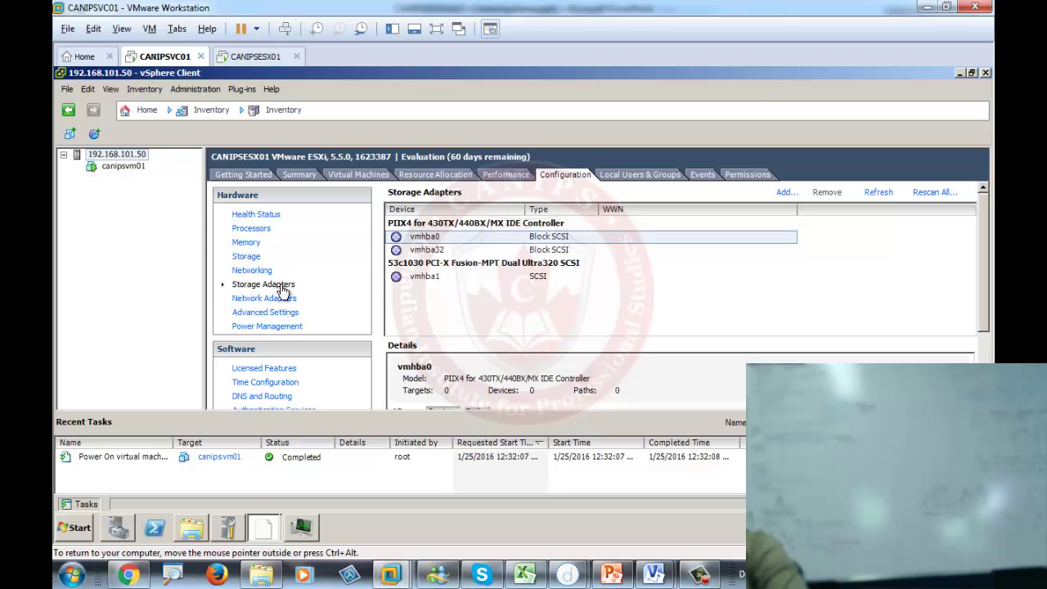
click(248, 257)
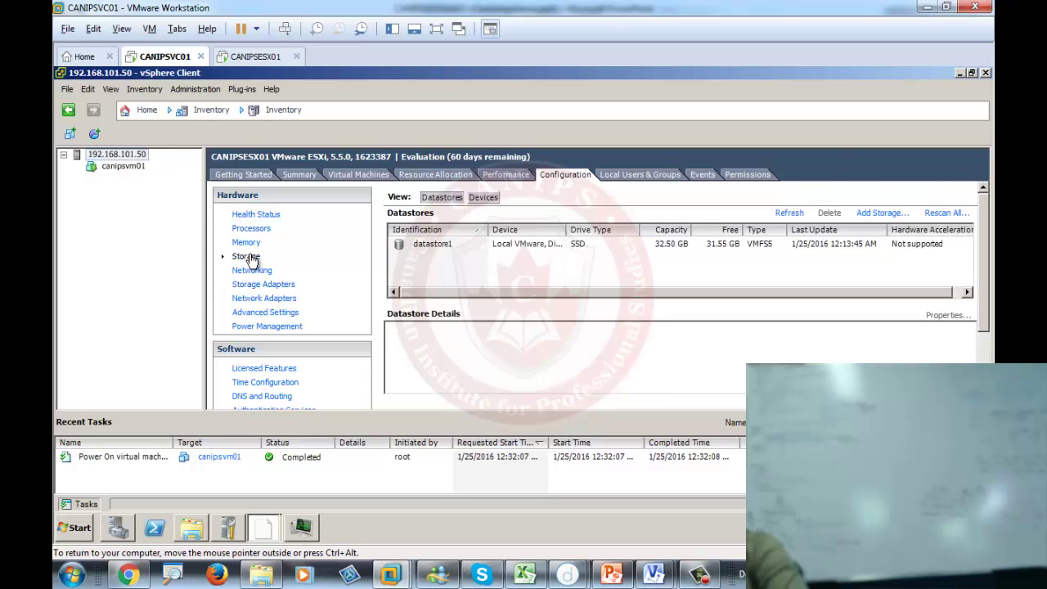
click(252, 285)
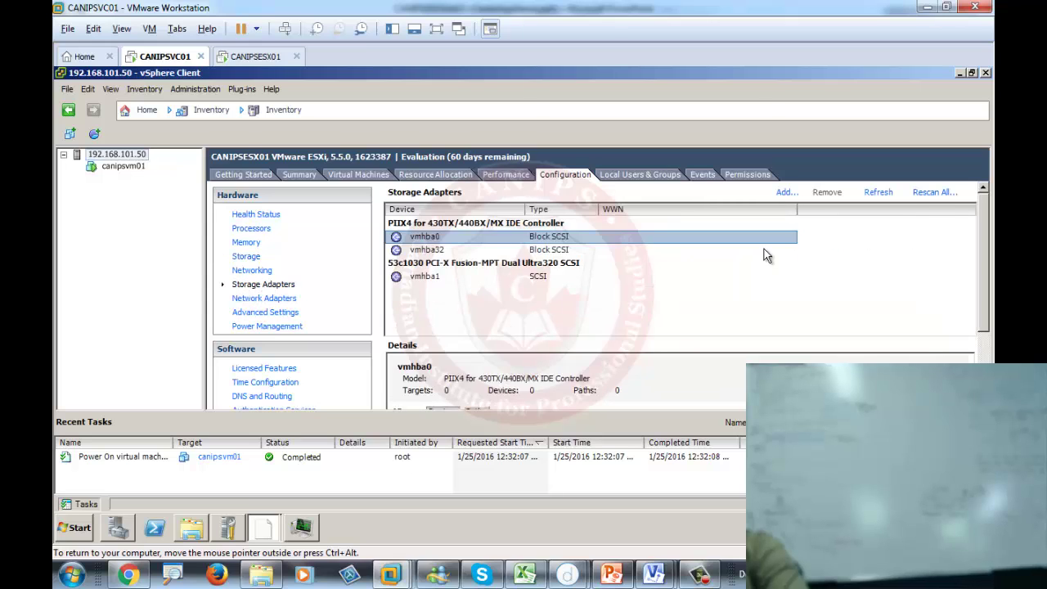
click(933, 193)
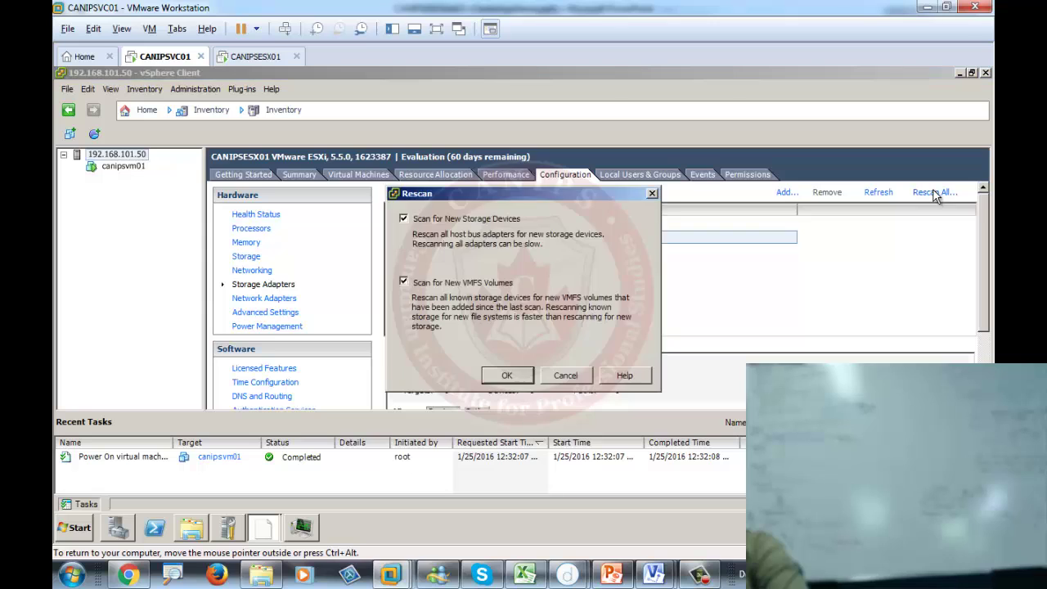
click(509, 376)
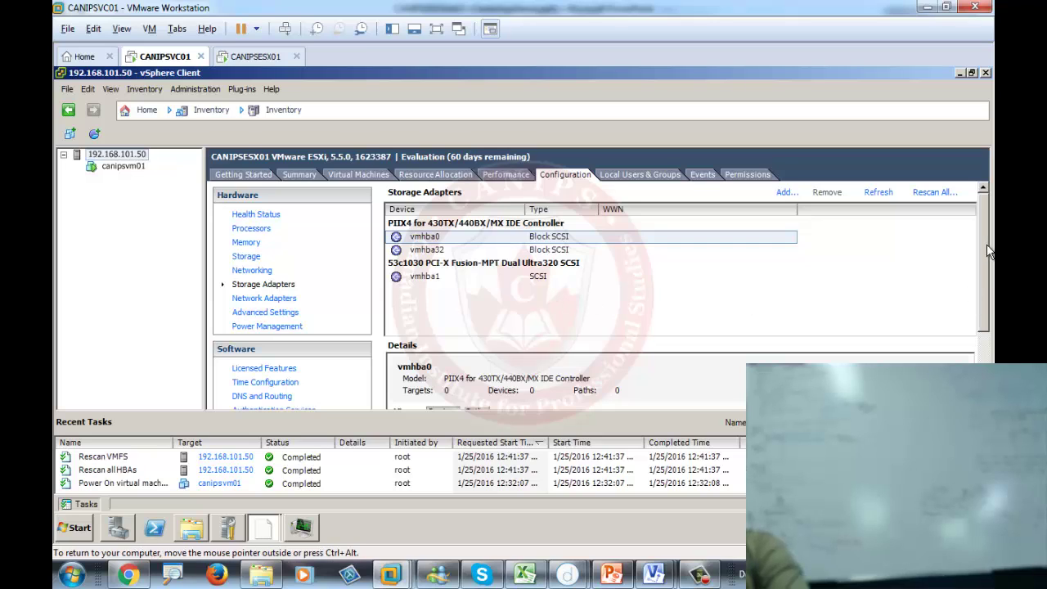
- Open the Add storage adapter dialog and cancel it without adding anything
drag(989, 252, 987, 319)
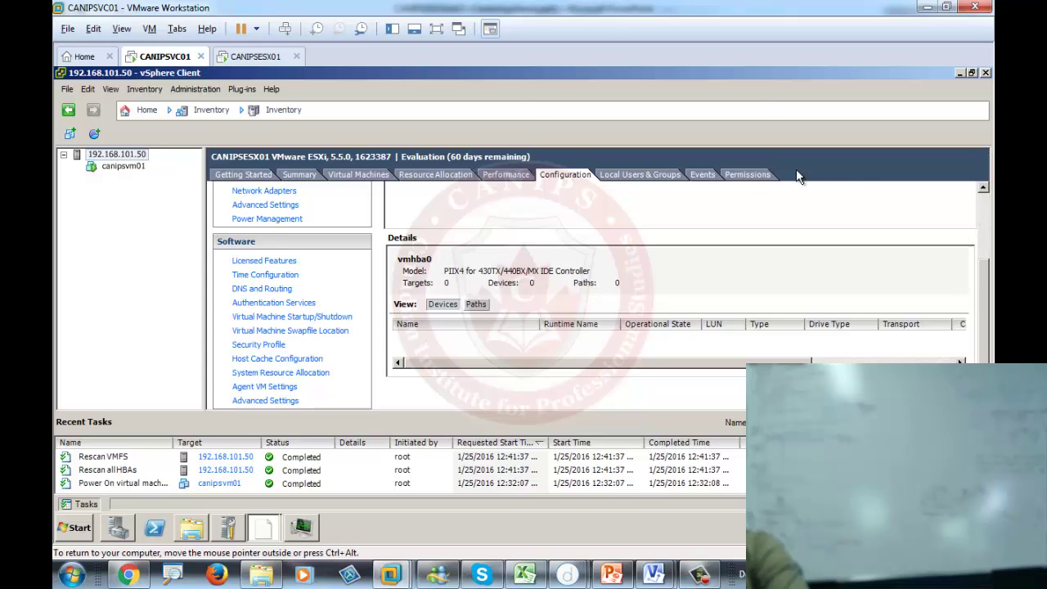
scroll(947, 194, up, 3)
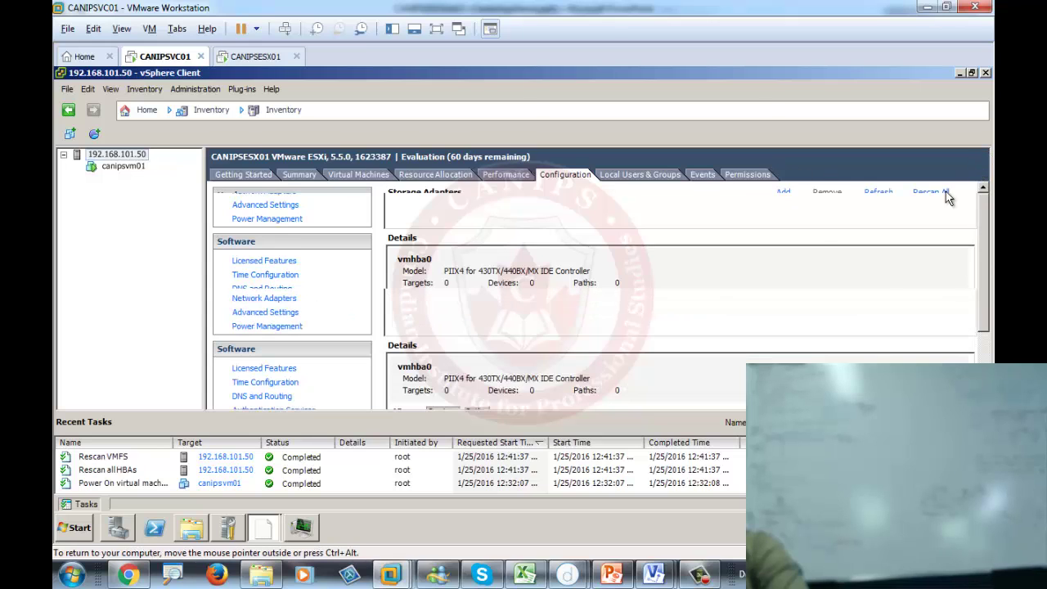
click(787, 192)
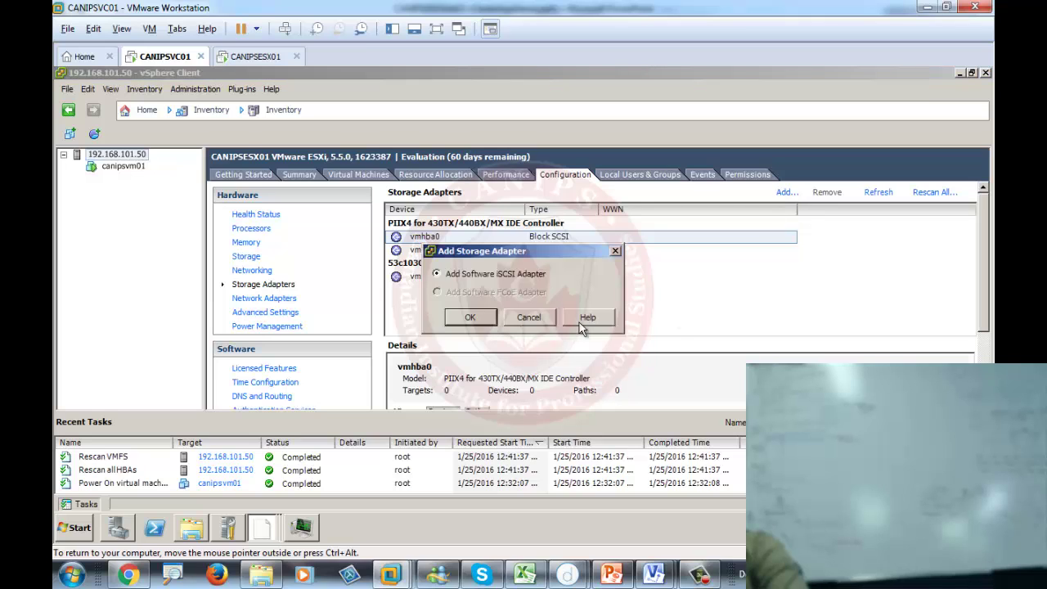
click(532, 319)
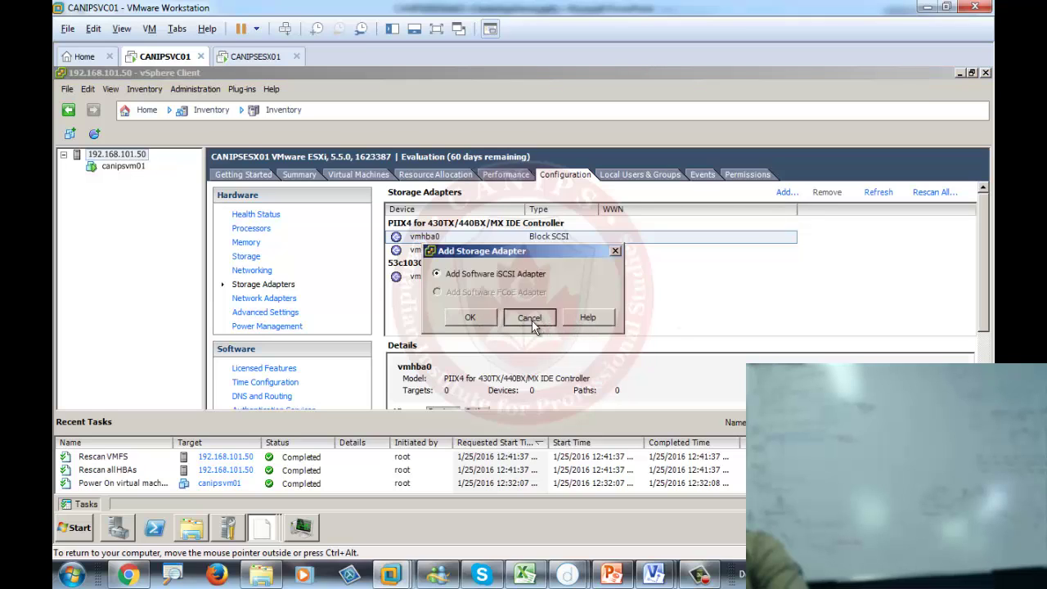
- Start Add Storage with Disk/LUN and select the 40.00 GB local SSD on vmhba1:C0:T1:L0
click(247, 257)
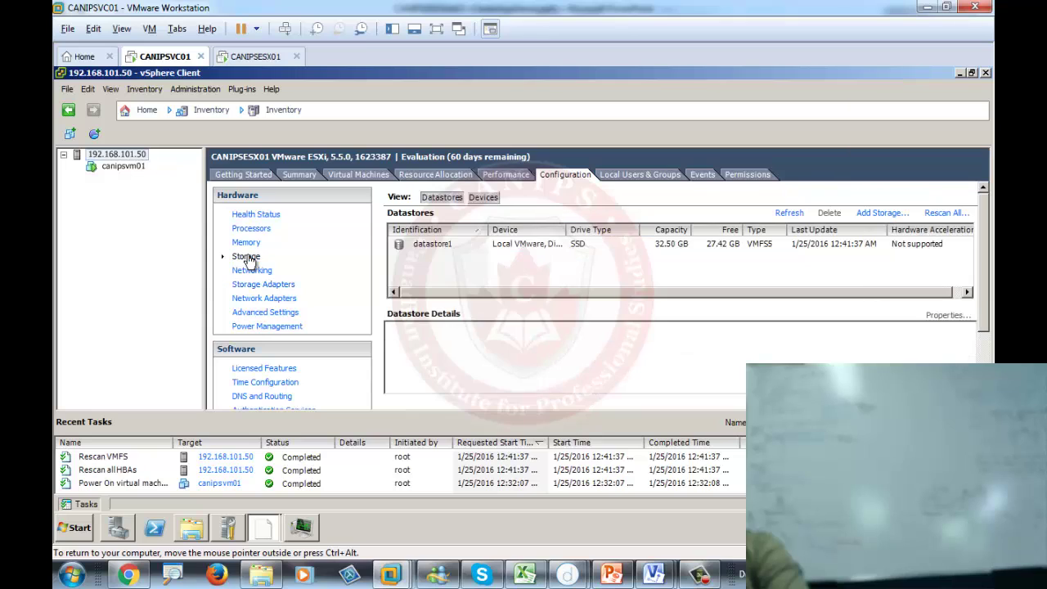
click(872, 217)
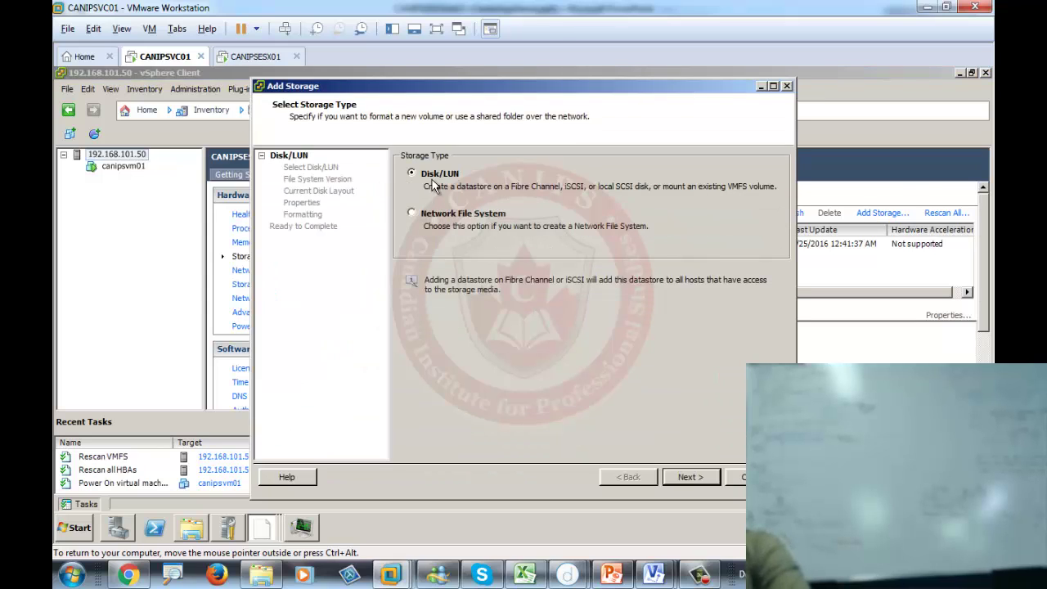
click(698, 483)
click(517, 197)
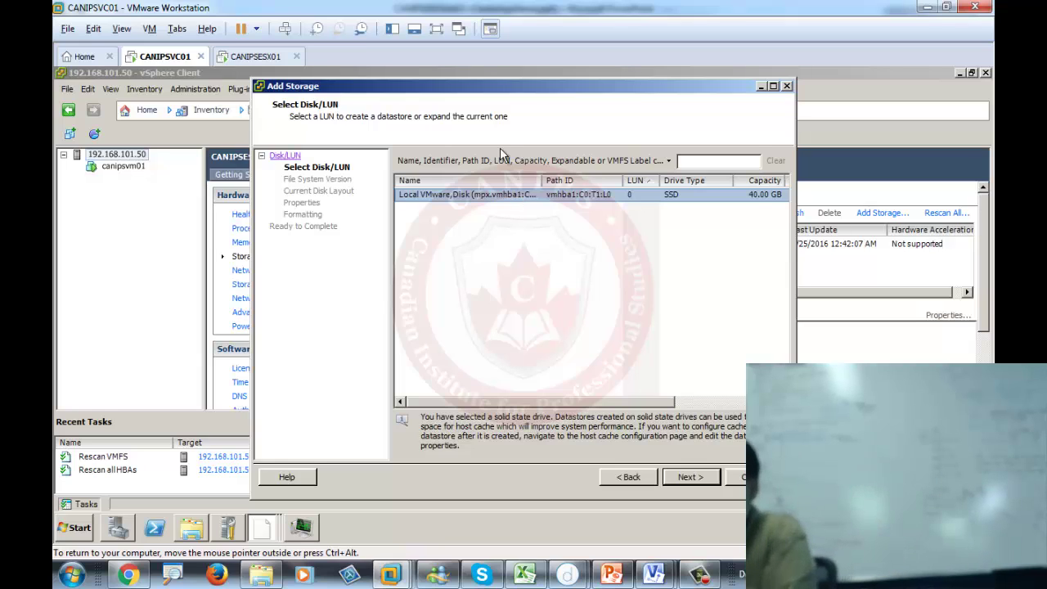
- Create a VMFS-5 datastore named ISO-DS02 on the blank 40 GB disk
click(695, 480)
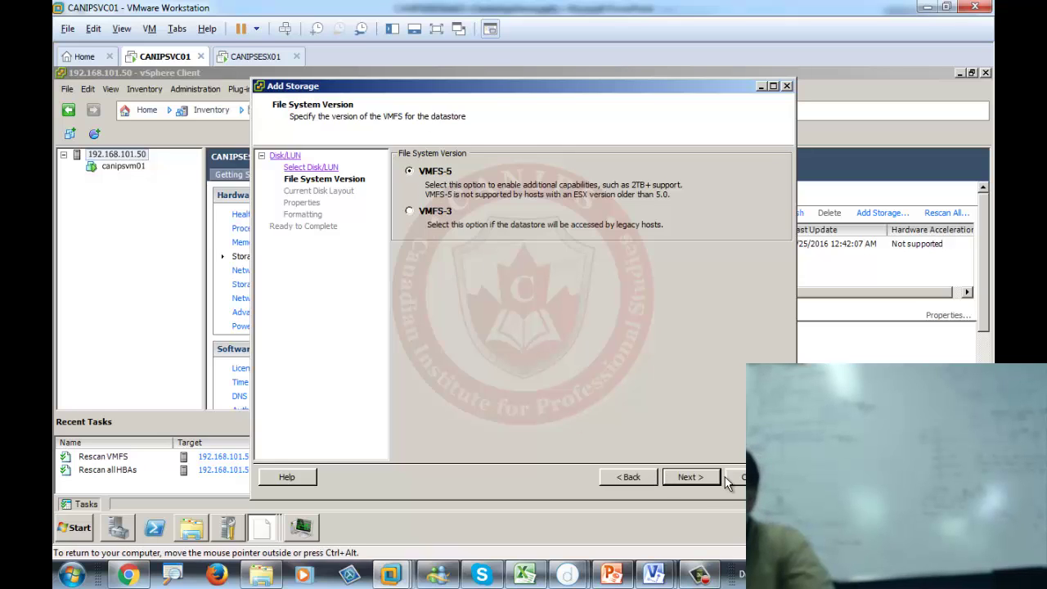
click(695, 478)
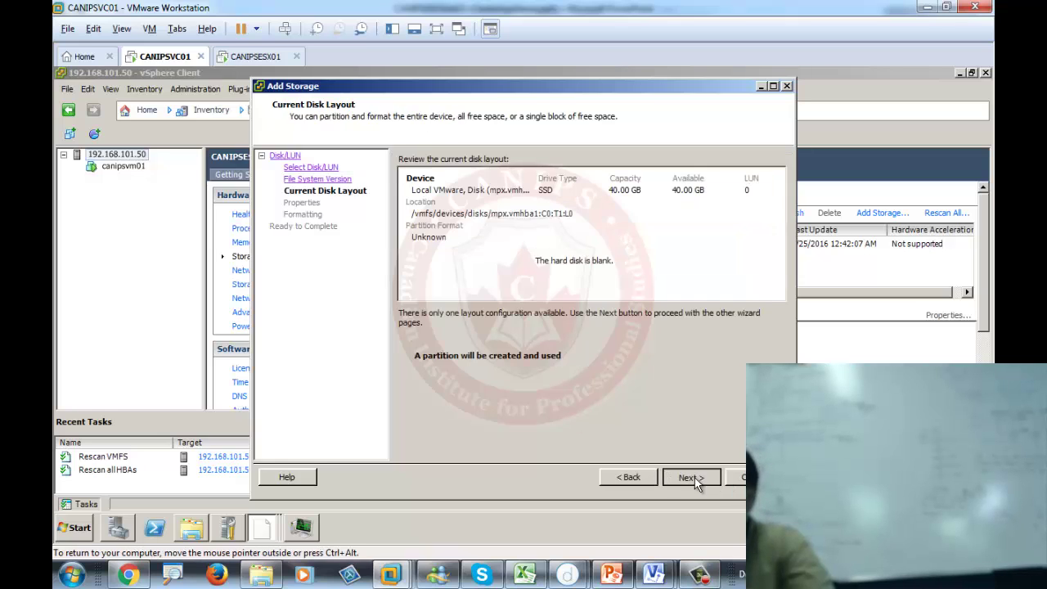
click(695, 482)
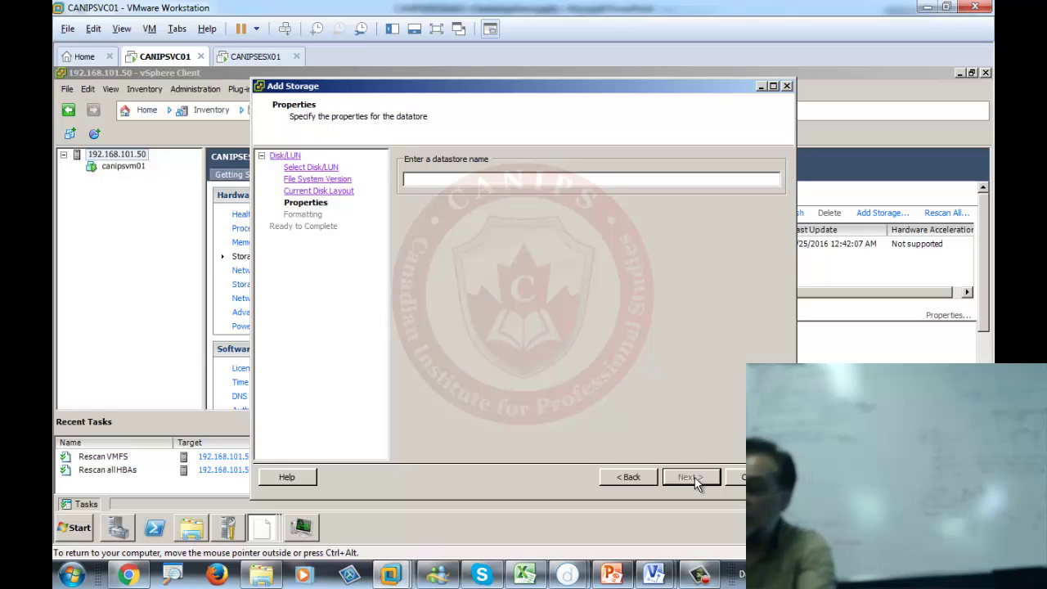
text(ISO-DS02)
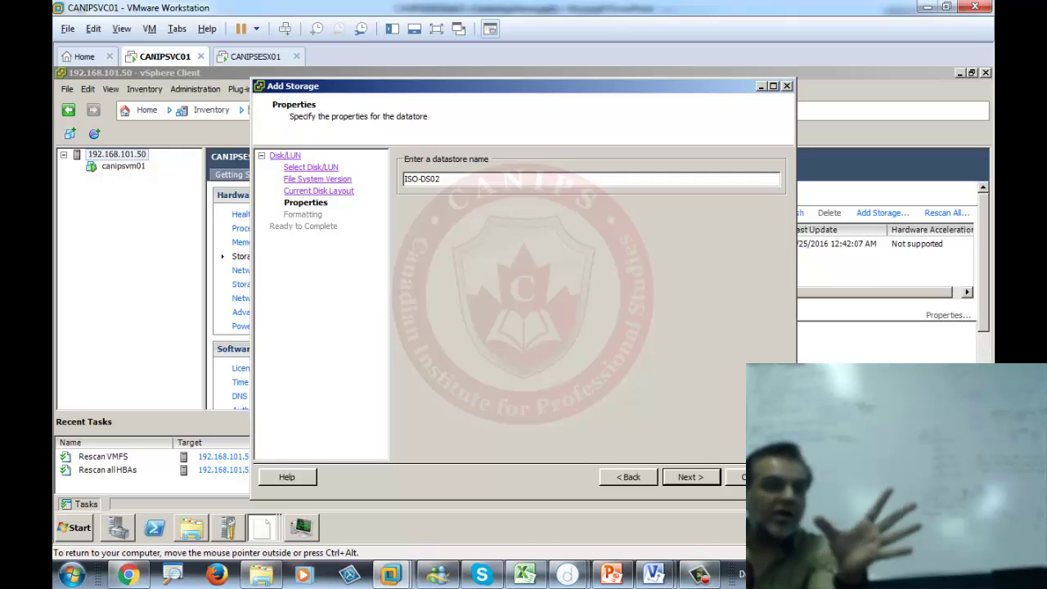
click(687, 477)
click(702, 483)
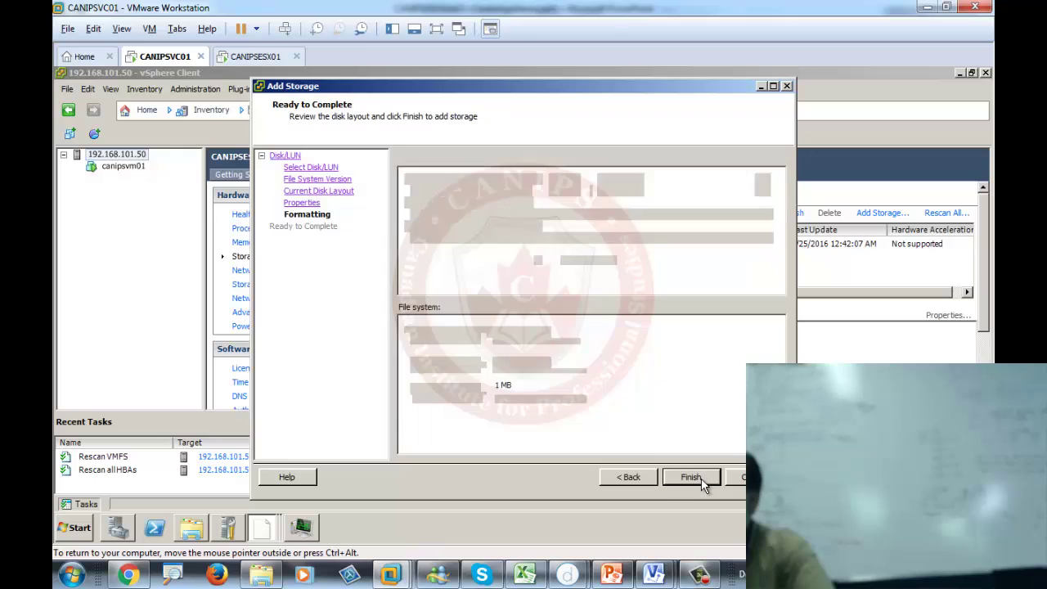
click(702, 483)
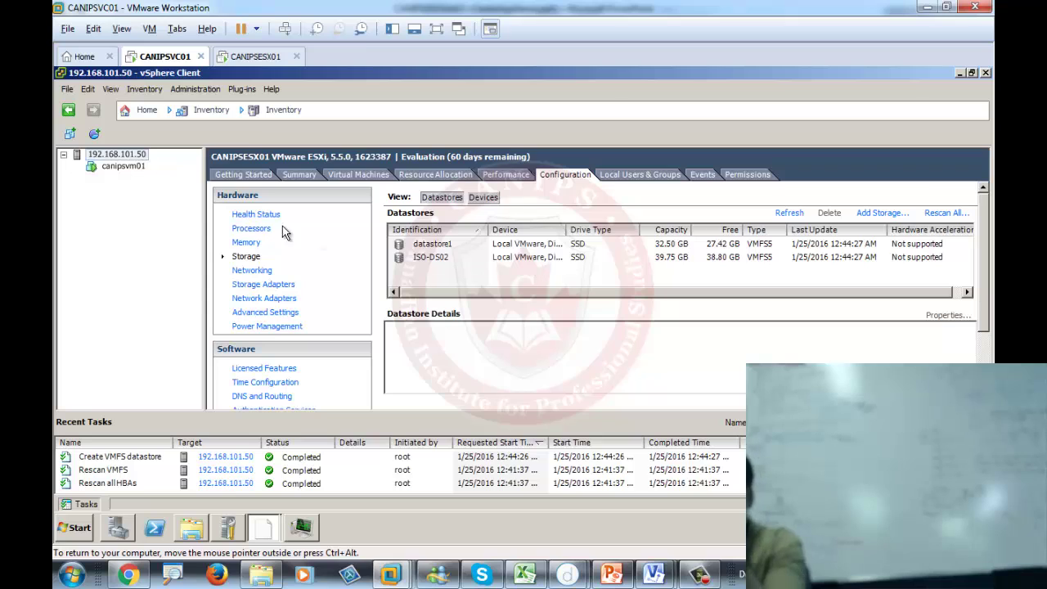
- Browse the ISO-DS02 datastore, close the browser, and return to the host's Configuration view
click(303, 175)
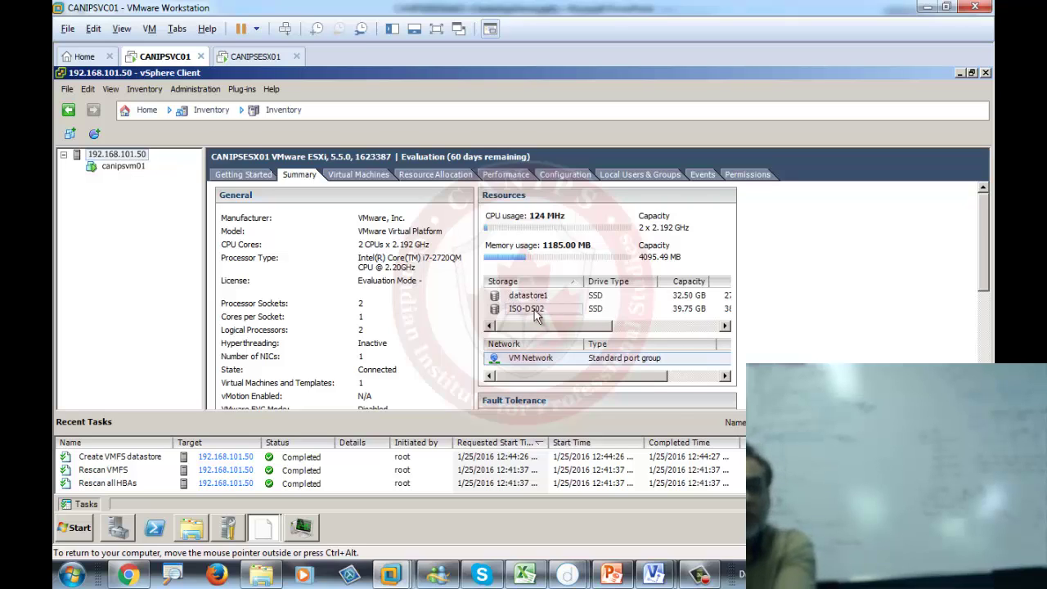
right_click(536, 315)
click(582, 319)
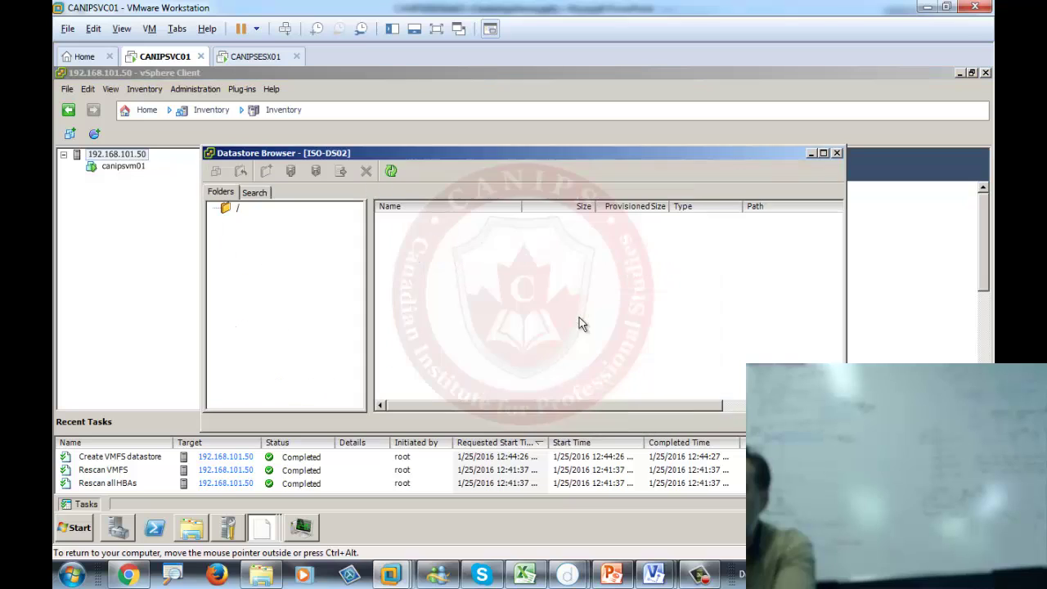
drag(460, 158, 336, 292)
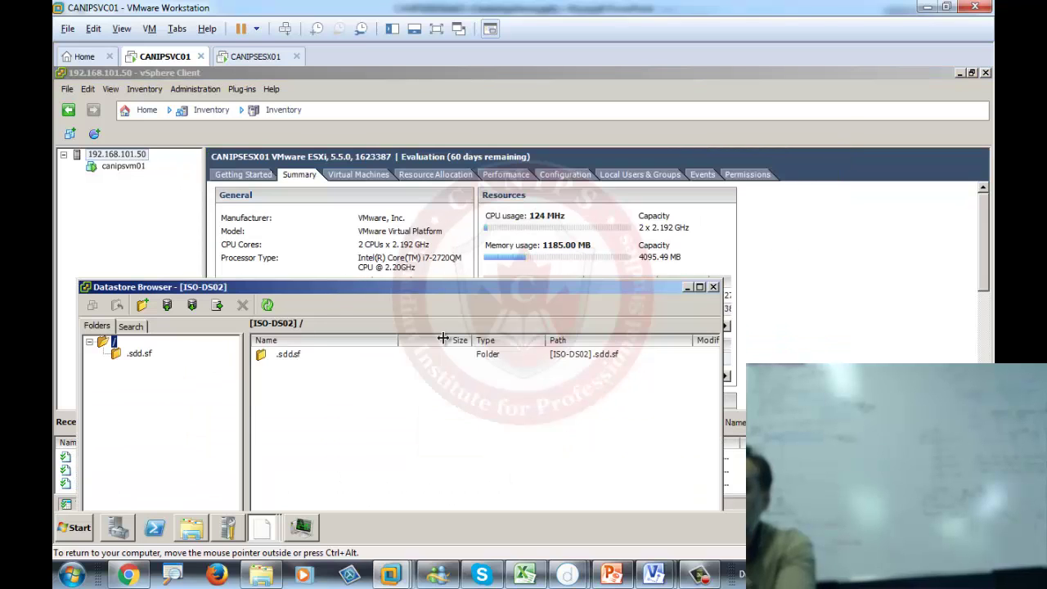
click(713, 288)
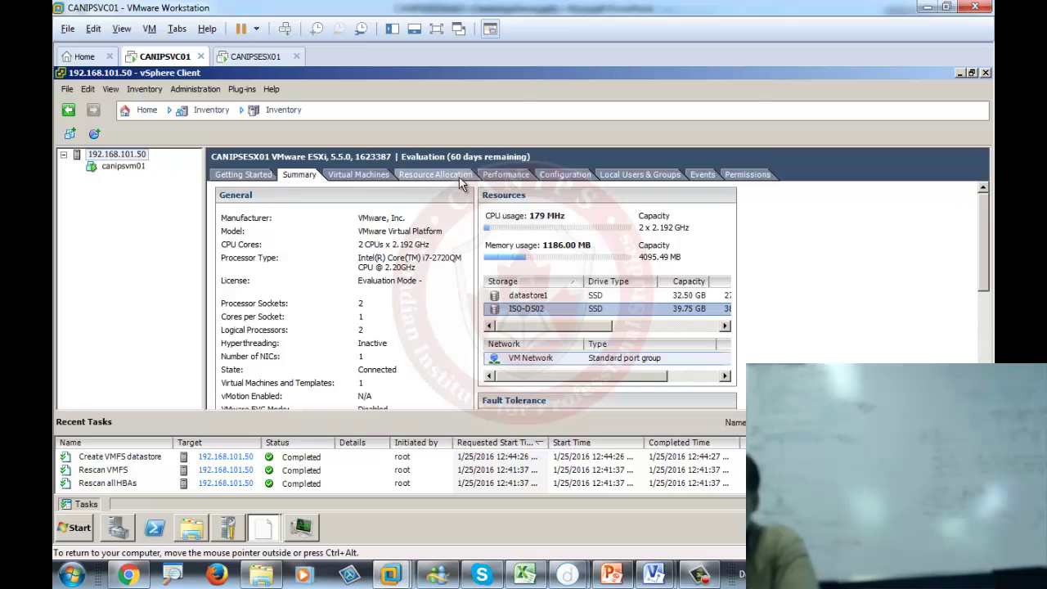
click(560, 176)
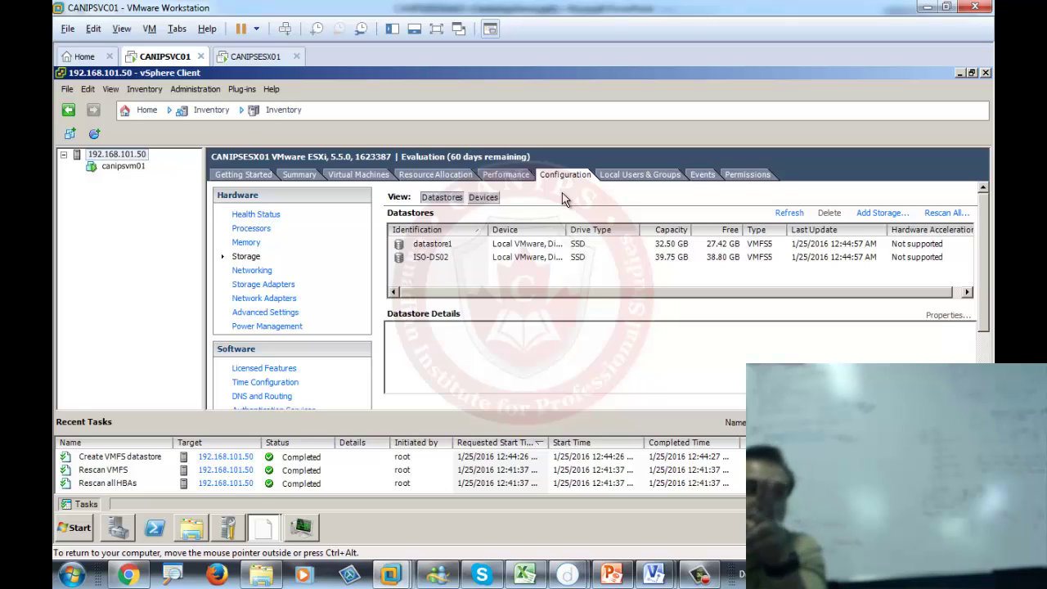
- Check the host's vSwitch0 networking, then return to the Storage datastore list
click(245, 274)
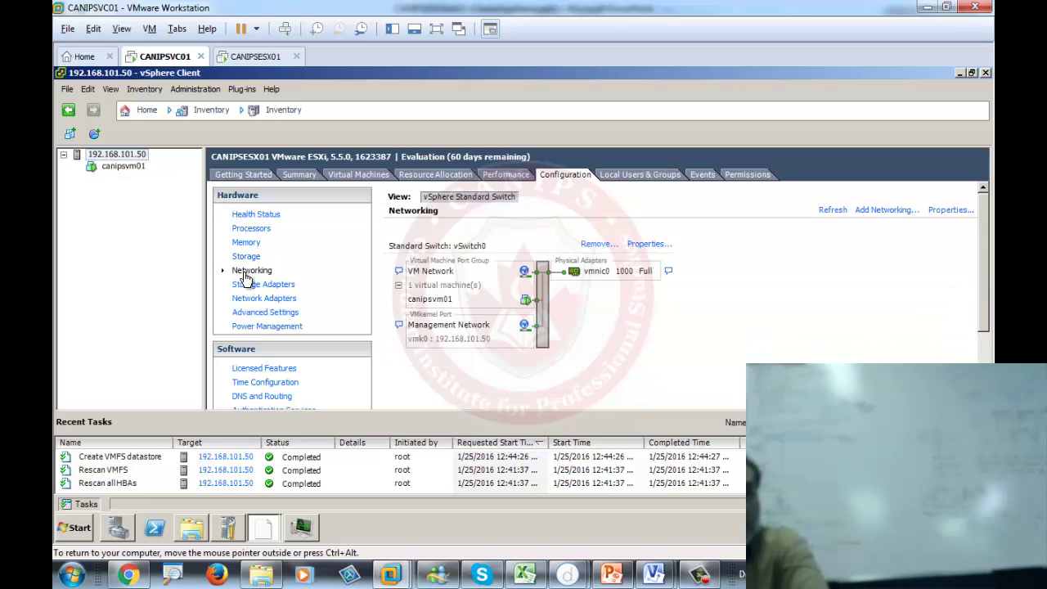
click(247, 259)
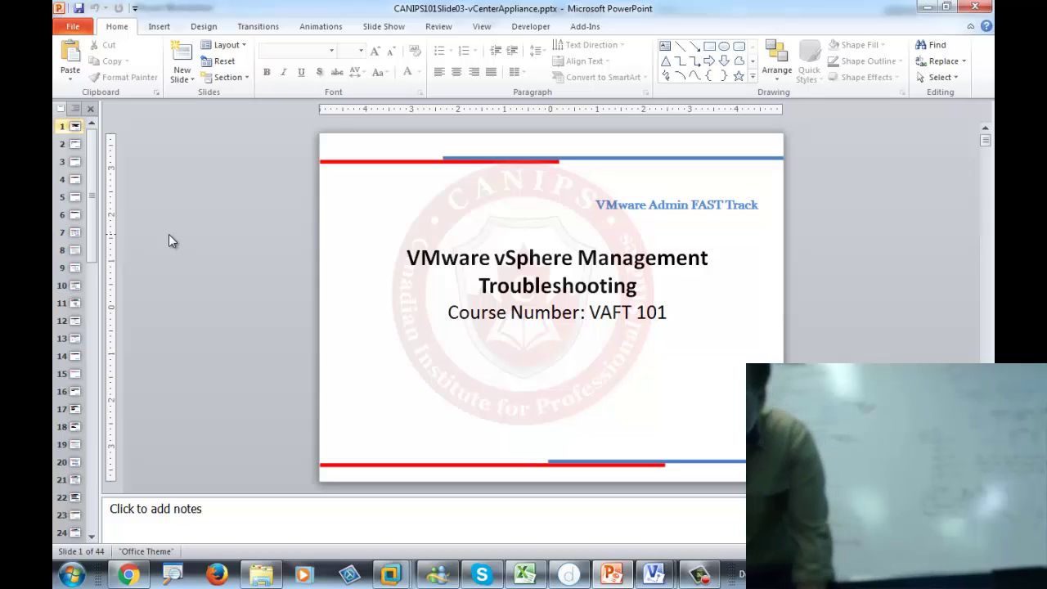
- Show the title slide full screen with F5, end the show, and bring CANIPSVC01 forward
click(75, 144)
click(75, 127)
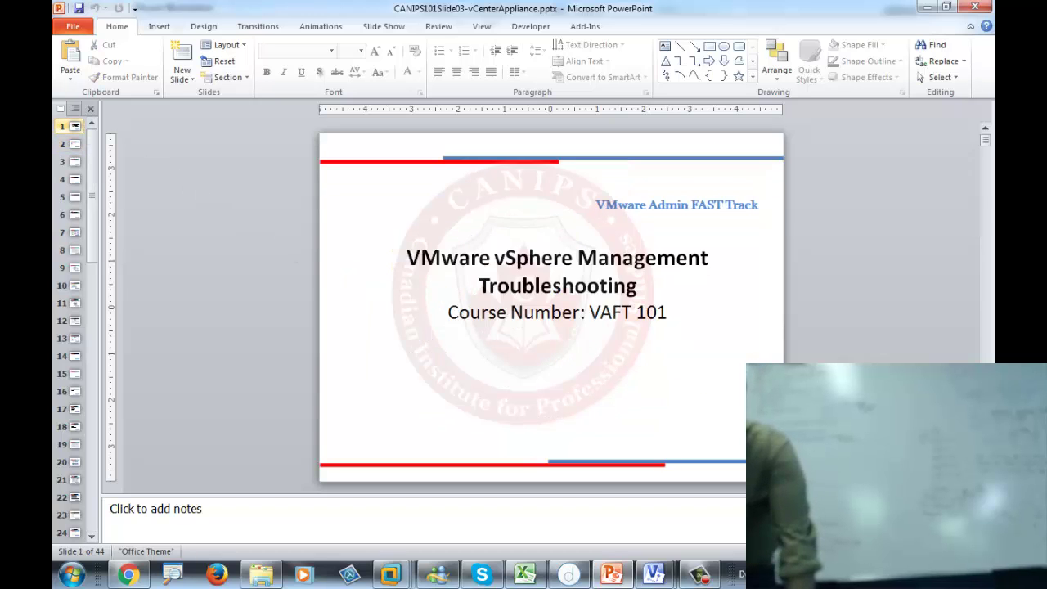
key(F5)
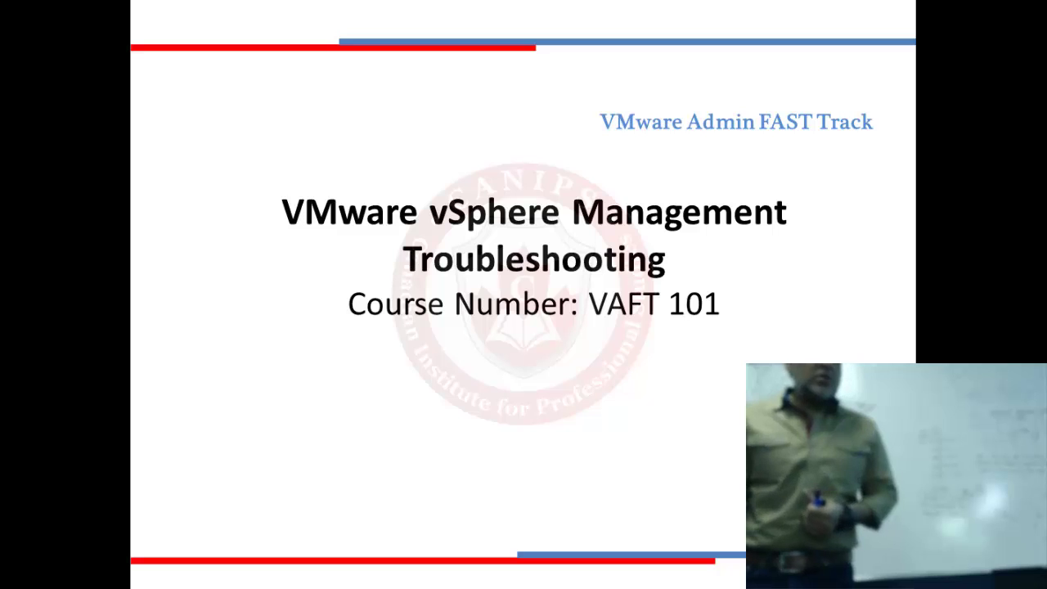
key(Escape)
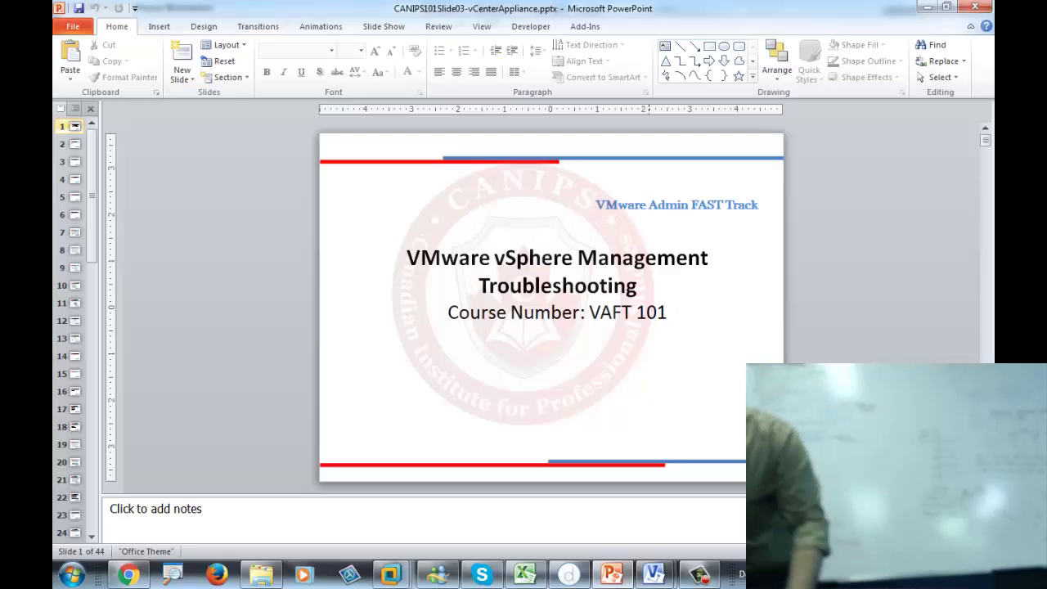
mouse_move(391, 578)
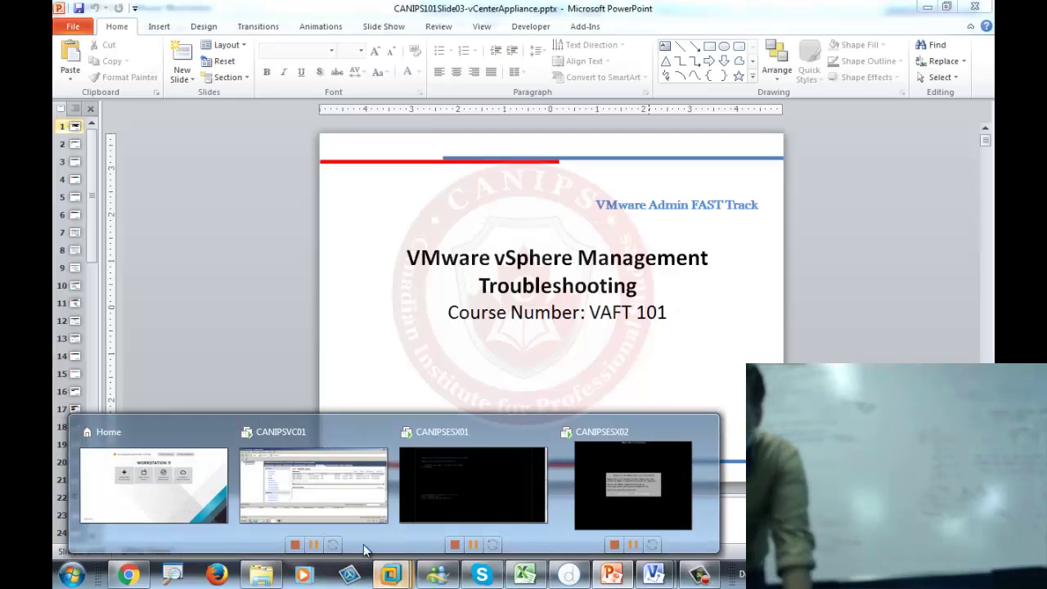
click(312, 487)
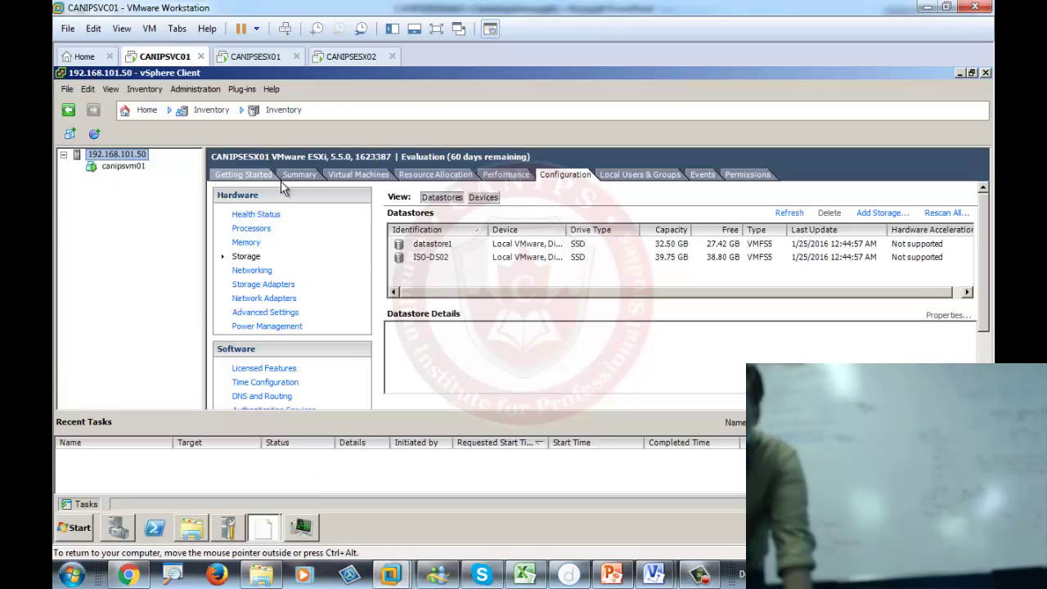
- View the ESXi host's Summary, then switch over to the CANIPSESX02 virtual machine
click(283, 175)
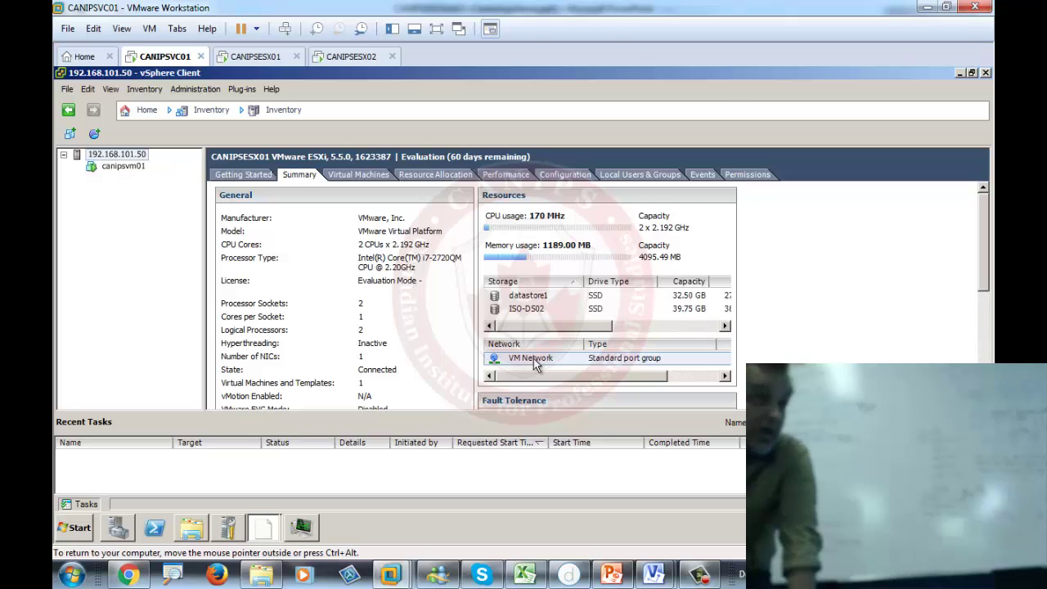
click(260, 59)
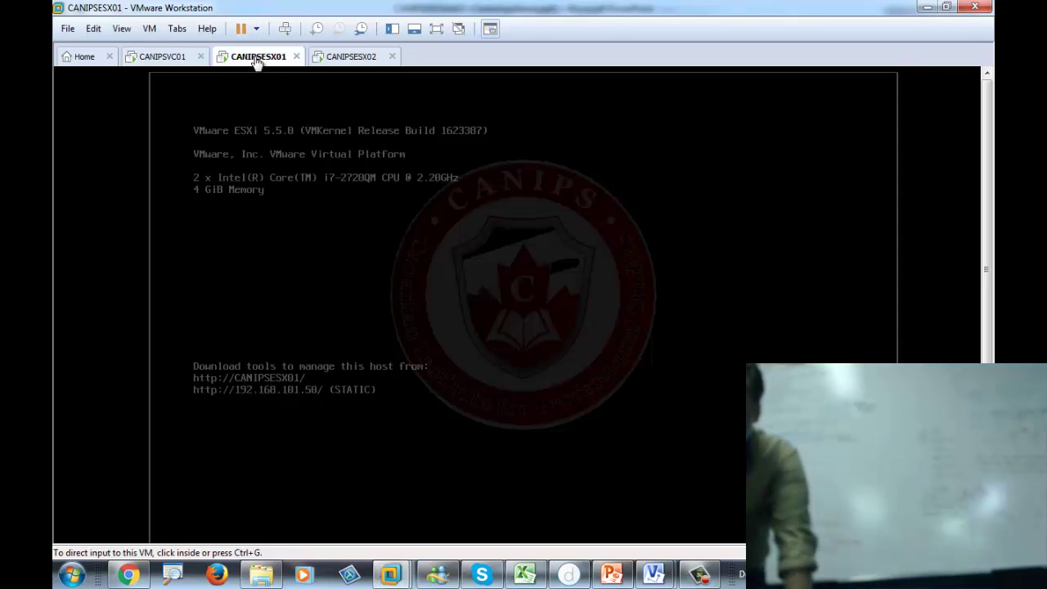
click(331, 60)
- Advance the ESXi 5.5.0 installer past welcome and licence (F11), then return to CANIPSVC01
click(393, 187)
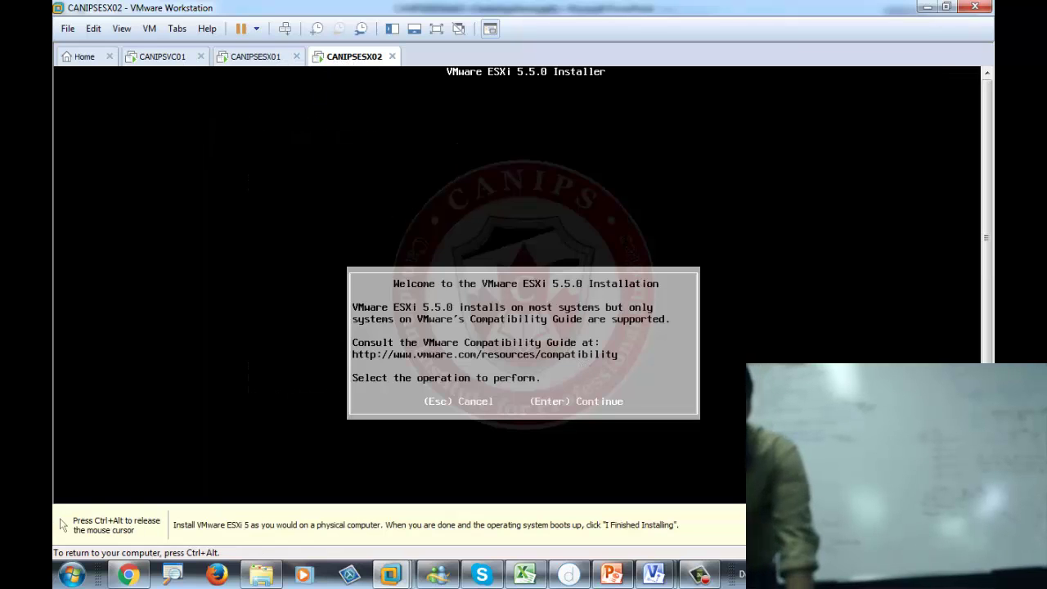
key(Return)
key(F11)
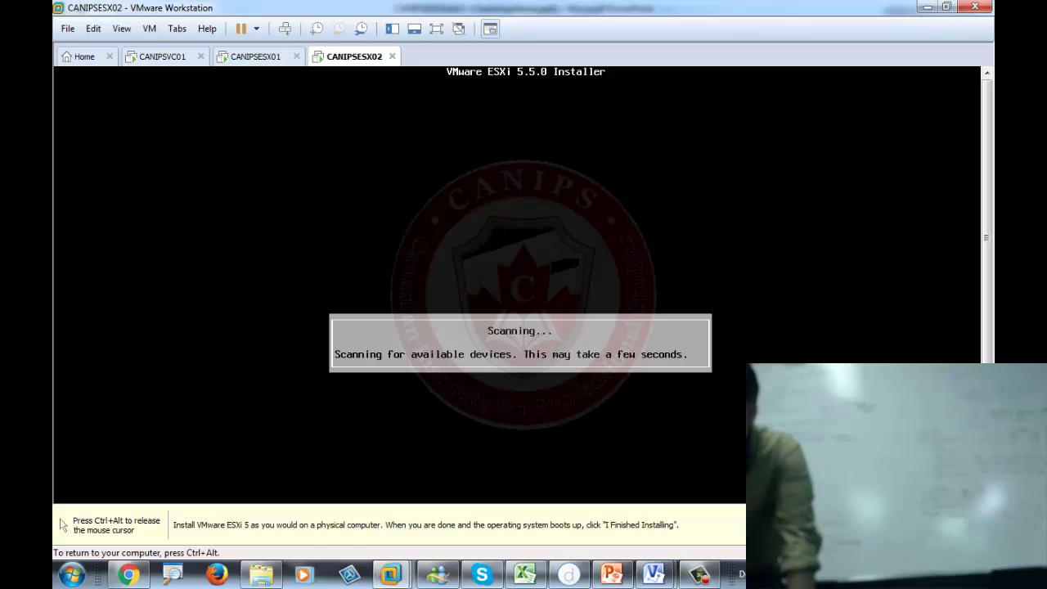
key(ctrl+alt)
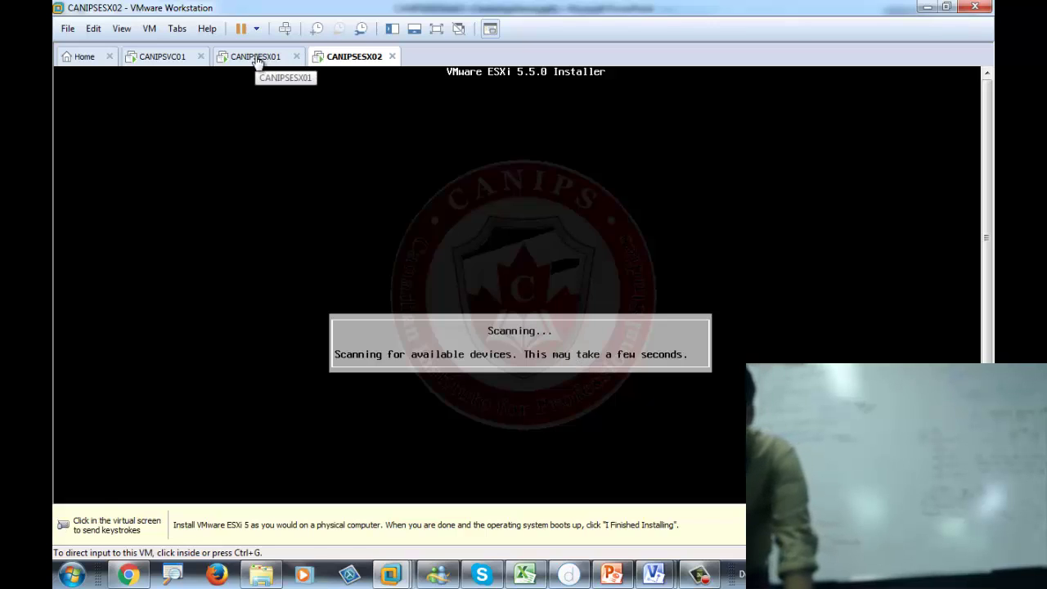
click(162, 57)
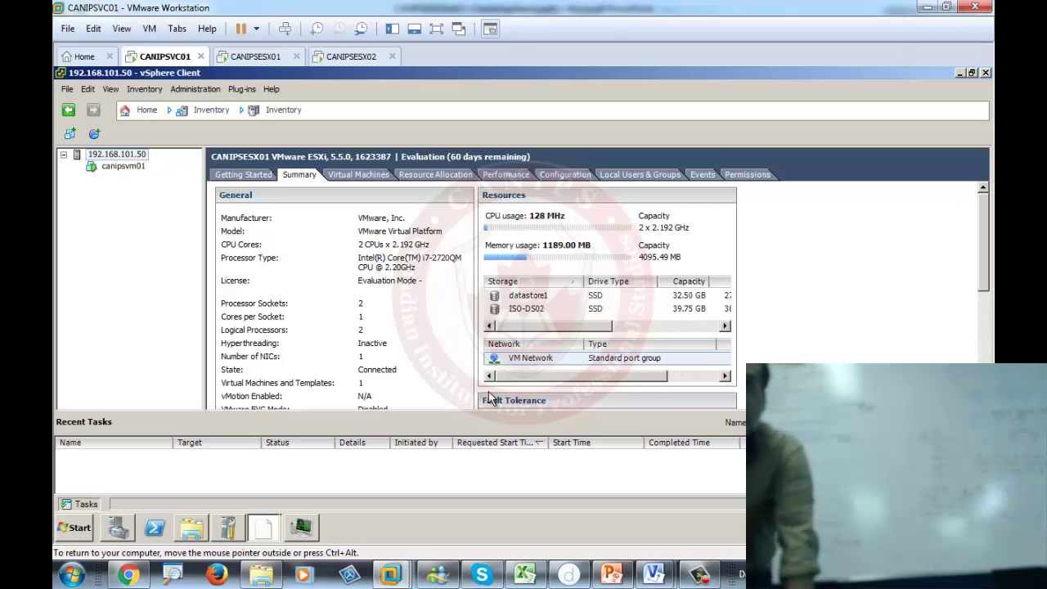
- Browse the ISO-DS02 datastore and check its Upload options, then minimize vSphere and close the browser
right_click(521, 310)
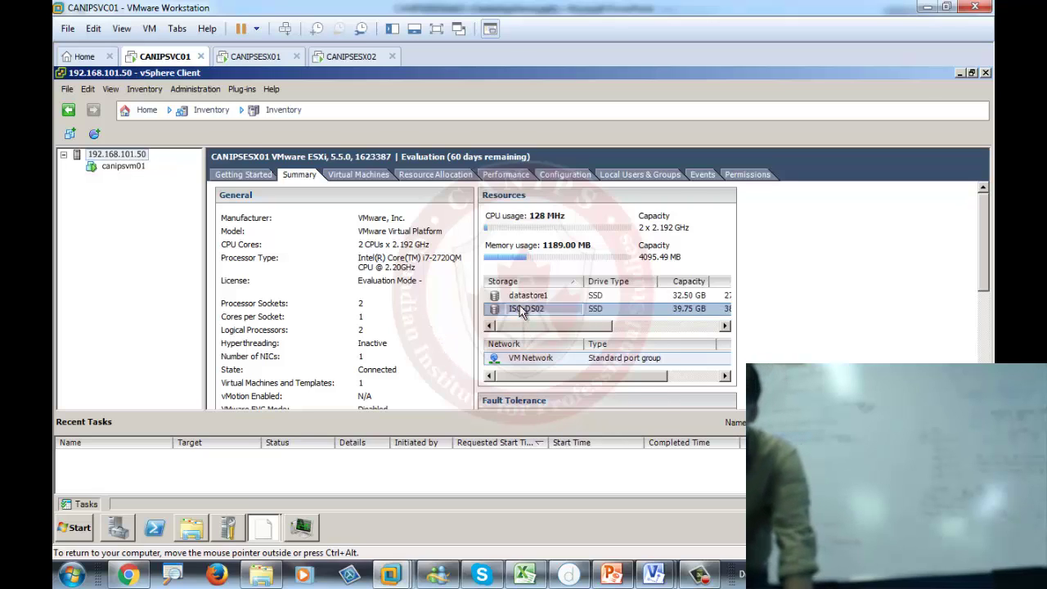
click(559, 311)
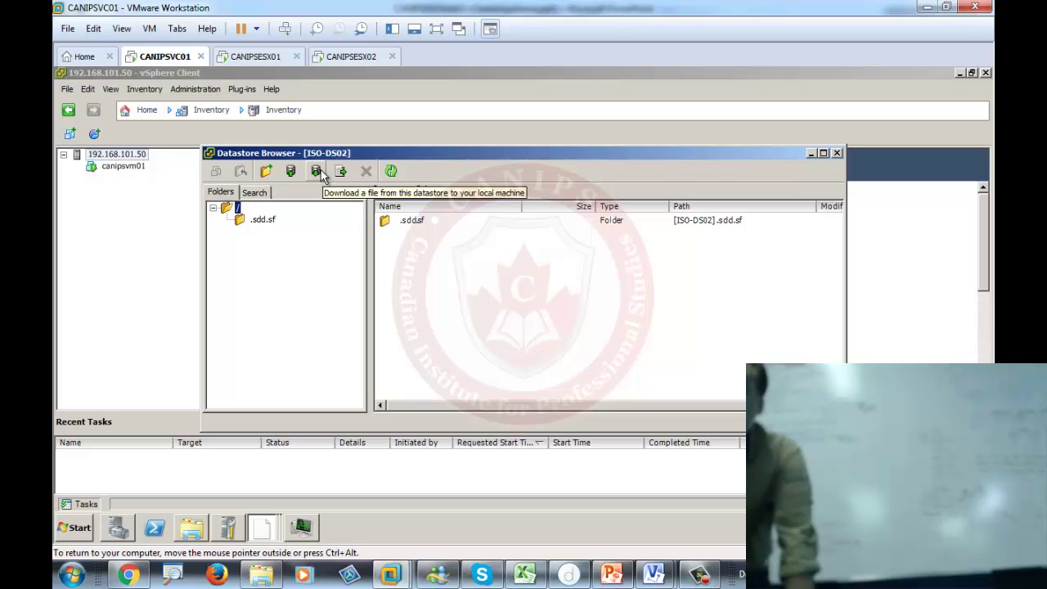
click(291, 173)
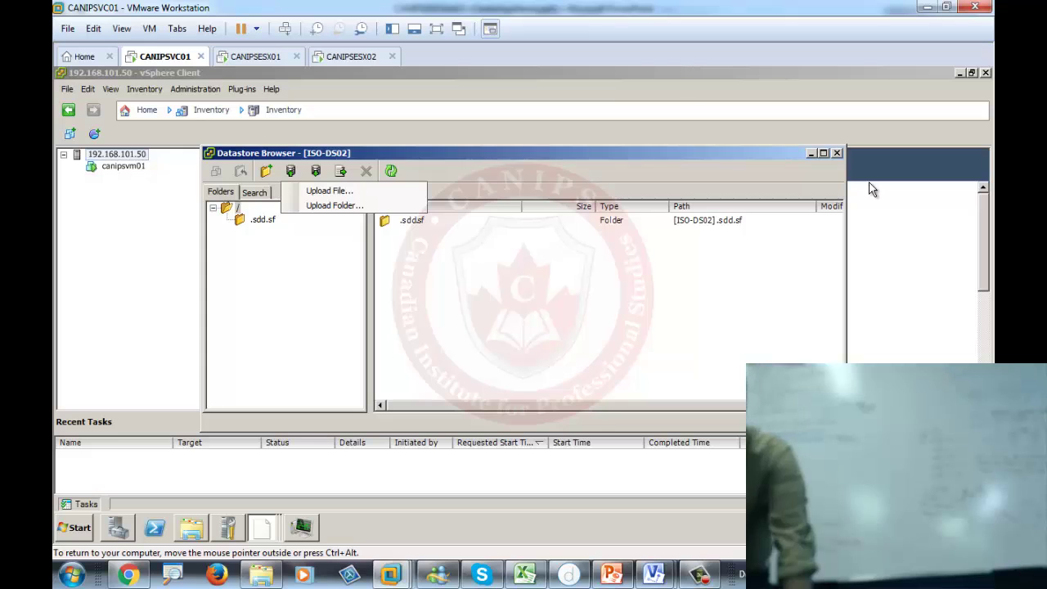
click(960, 73)
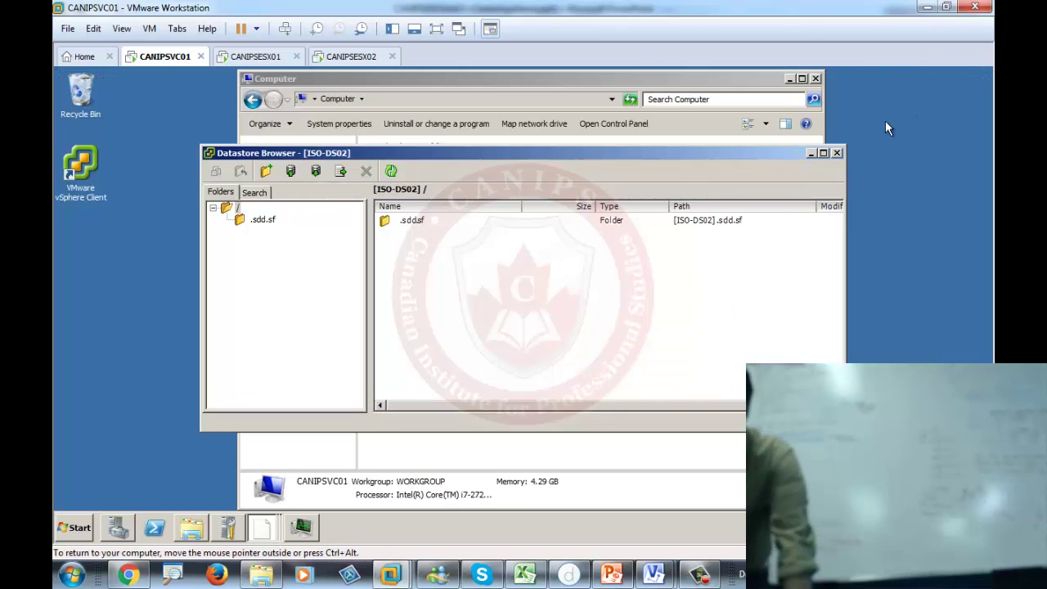
click(836, 153)
- Close the VM's Computer window and login dialog, shrink Workstation, and snap the host's Computer window left
click(815, 79)
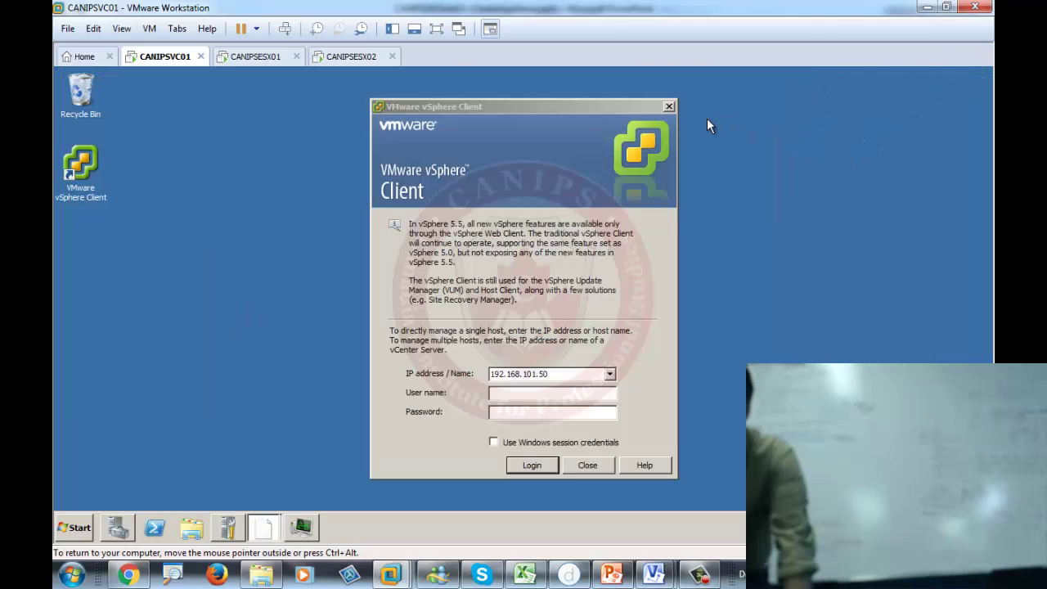
click(668, 106)
double_click(567, 11)
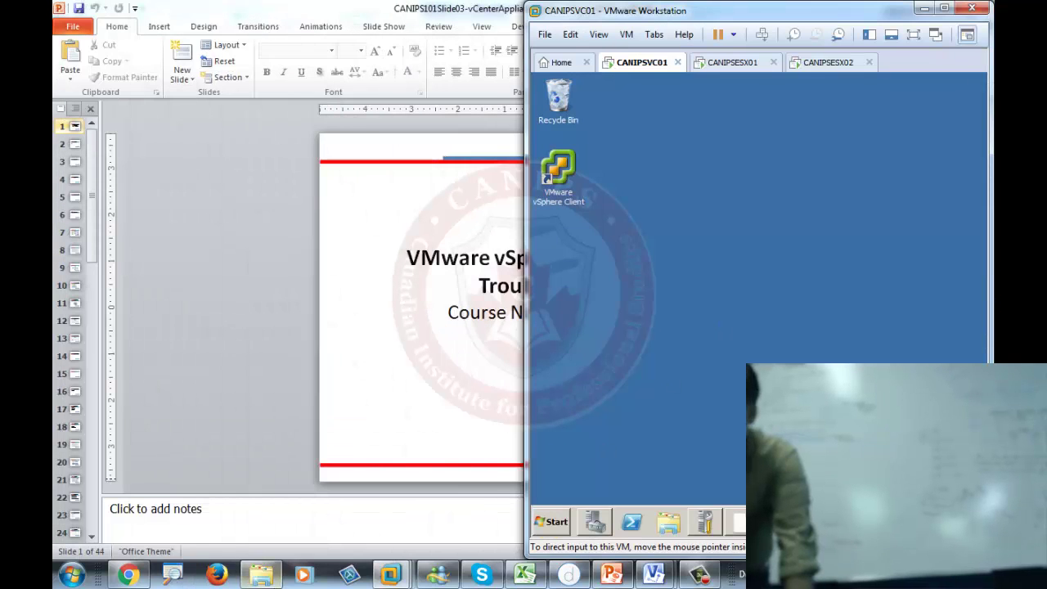
click(264, 576)
drag(496, 8, 54, 10)
- Browse to Data (E:) > ISO and try dragging Windows2K8R2-411.iso into the VM
click(135, 394)
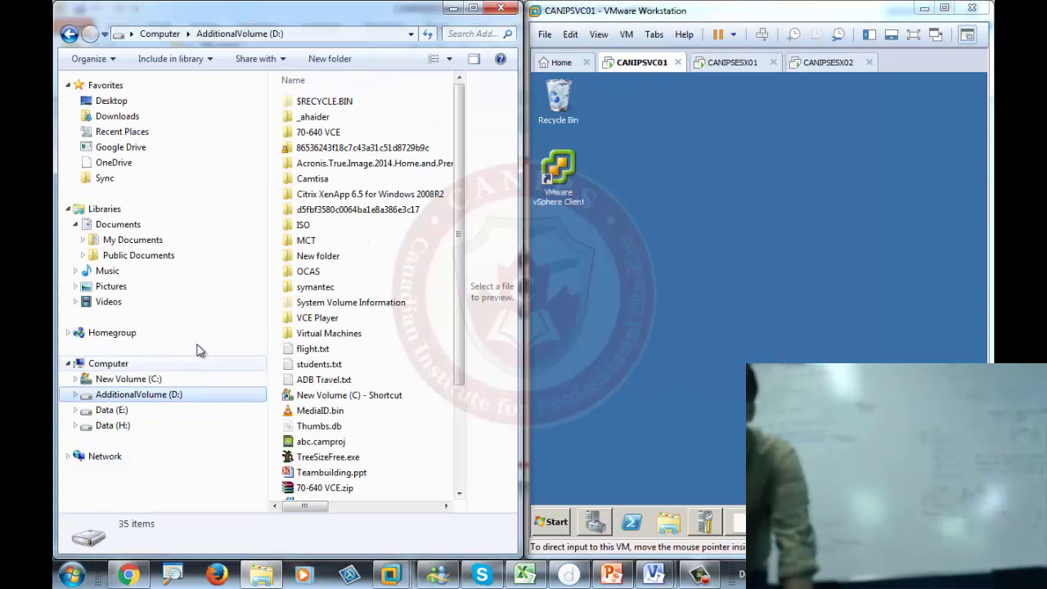
click(123, 410)
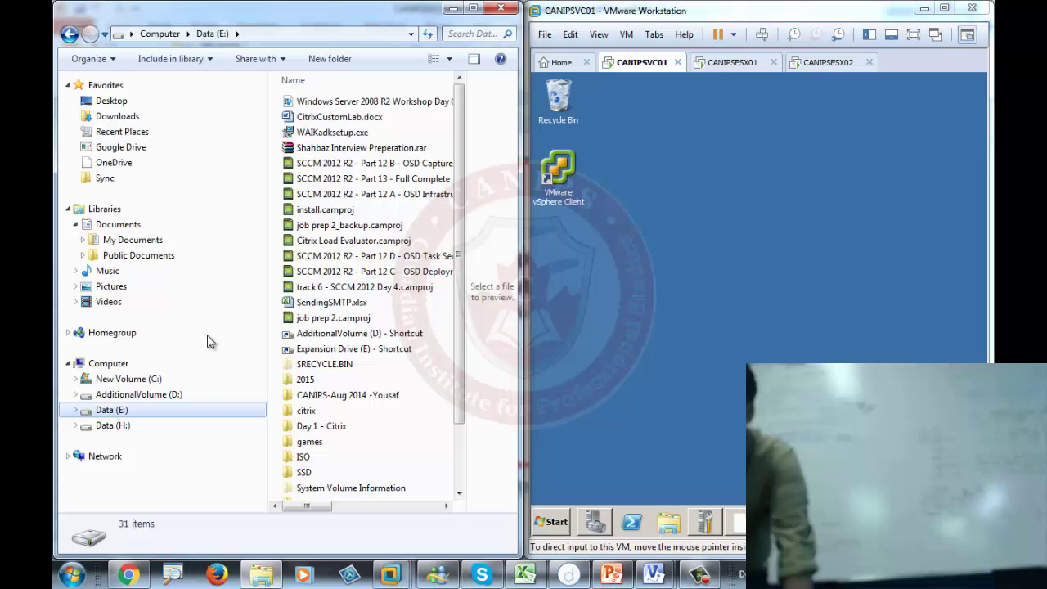
double_click(306, 458)
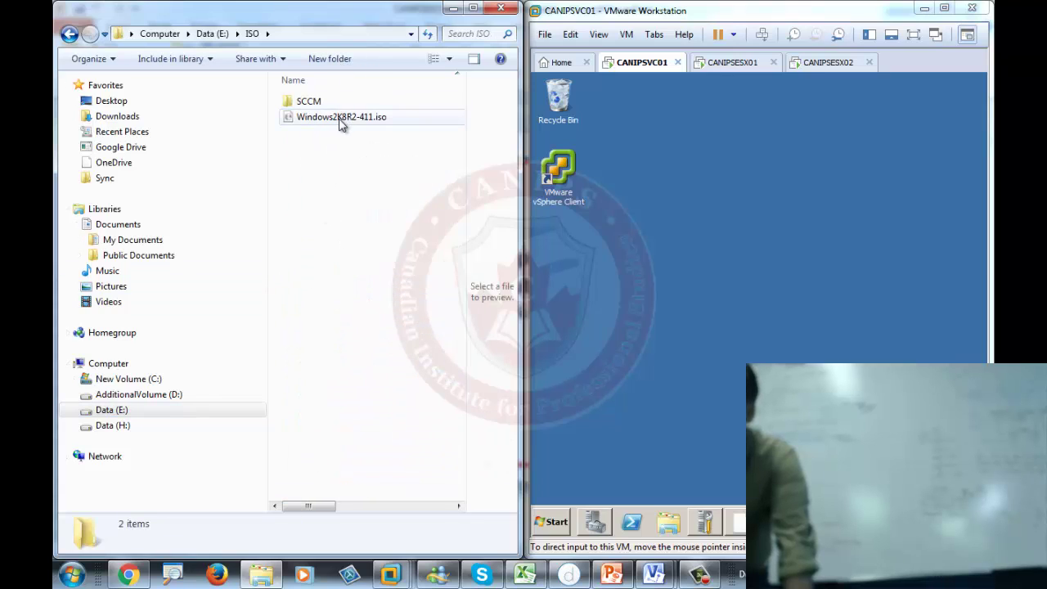
drag(331, 120, 471, 172)
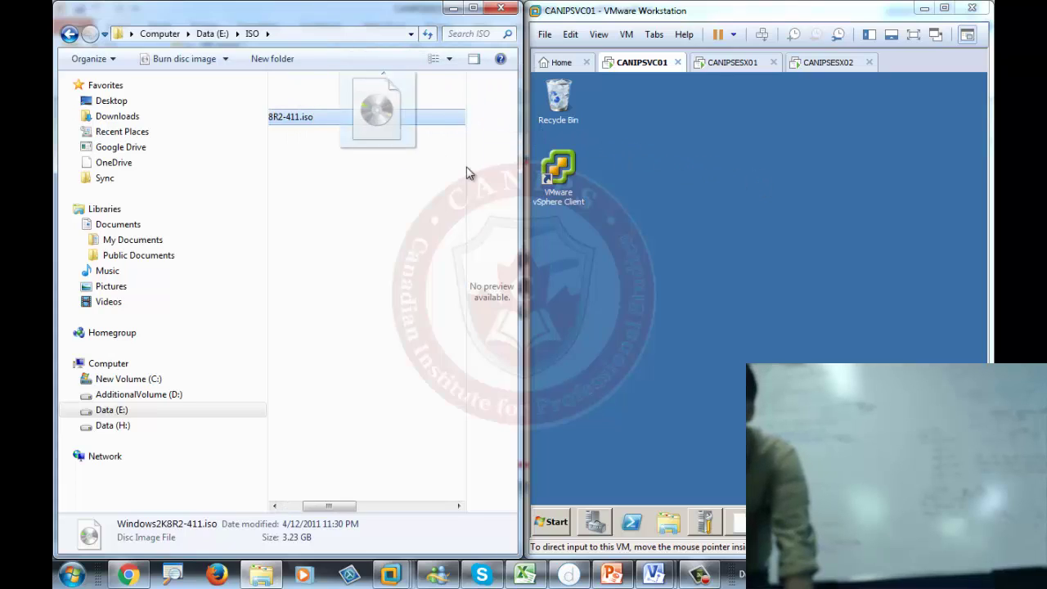
drag(281, 133, 814, 328)
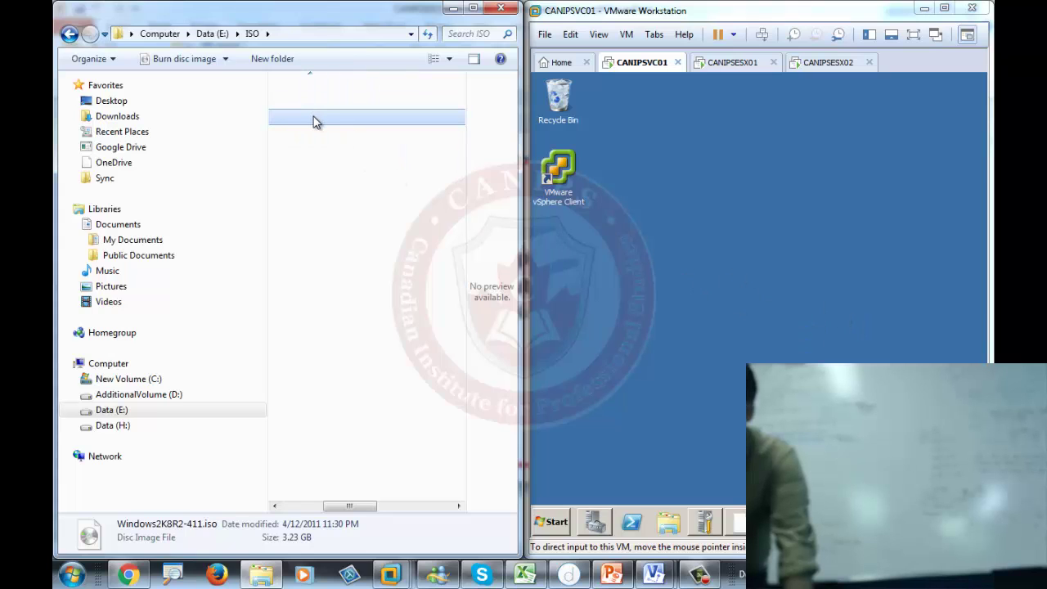
- Copy Windows2K8R2-411.iso and find Paste unavailable on the VM desktop
right_click(312, 121)
click(320, 376)
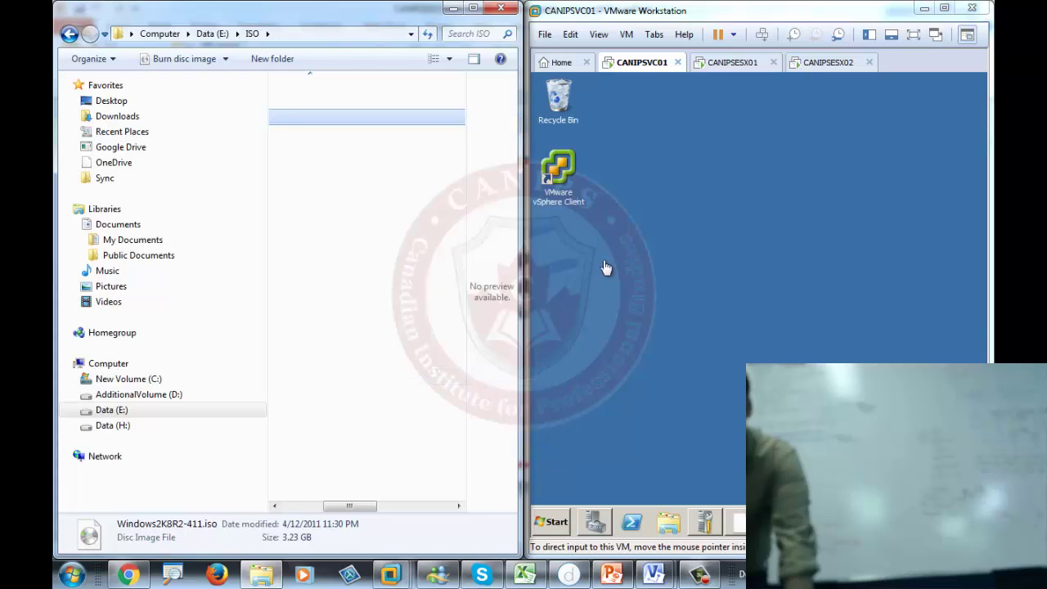
right_click(642, 237)
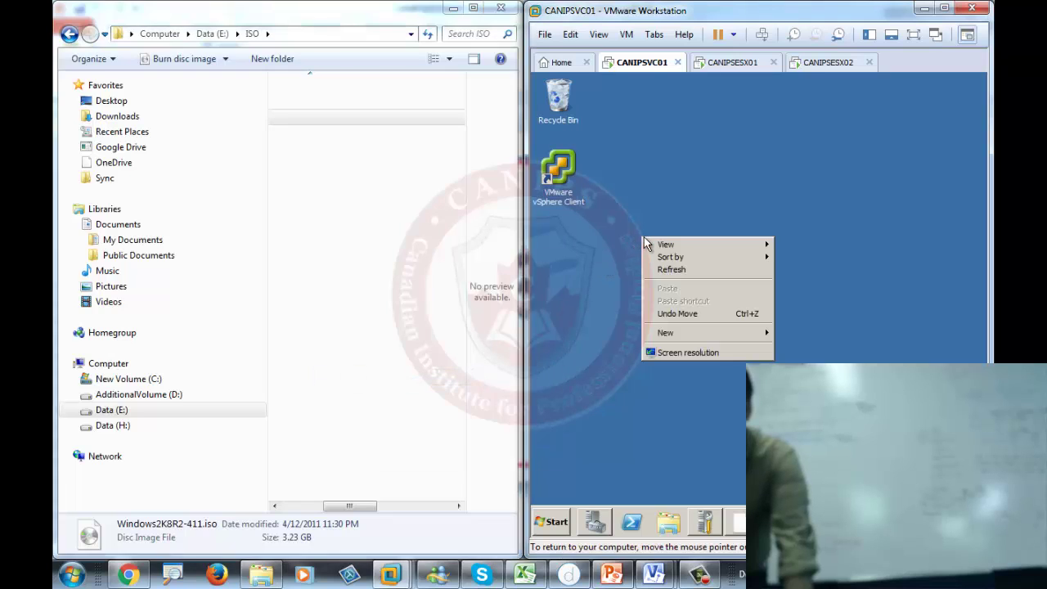
click(873, 285)
- Check Workstation's View and VM menus, then bring up the CANIPSVC01 tab's VM commands
click(598, 36)
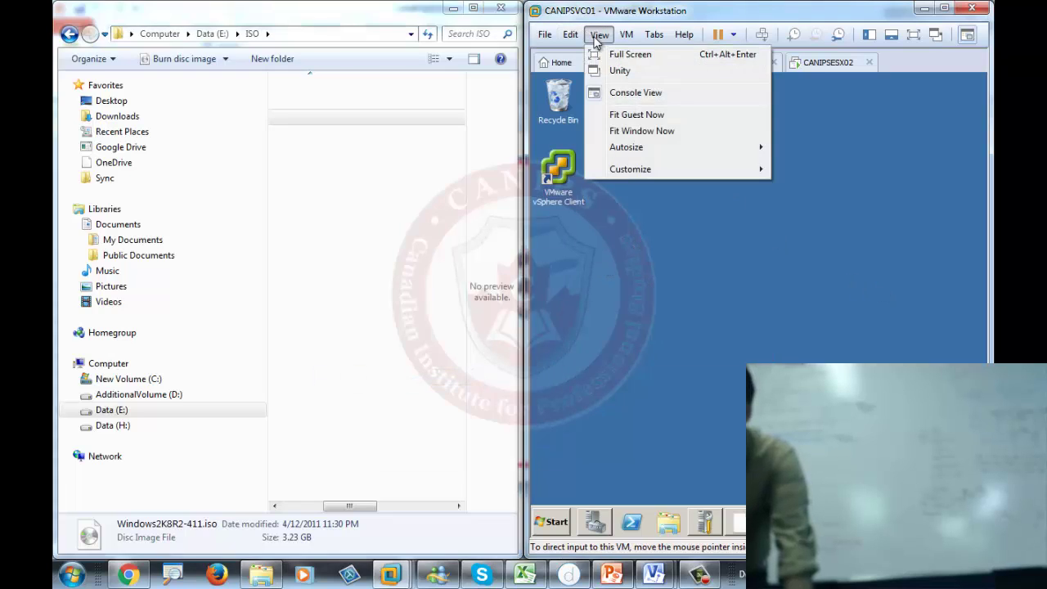
mouse_move(622, 38)
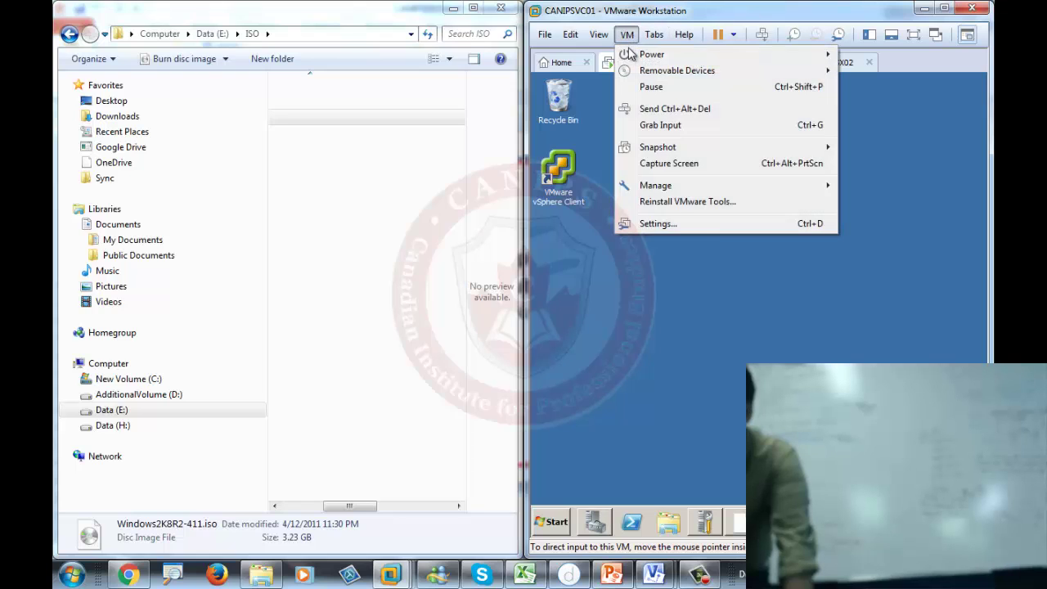
click(624, 36)
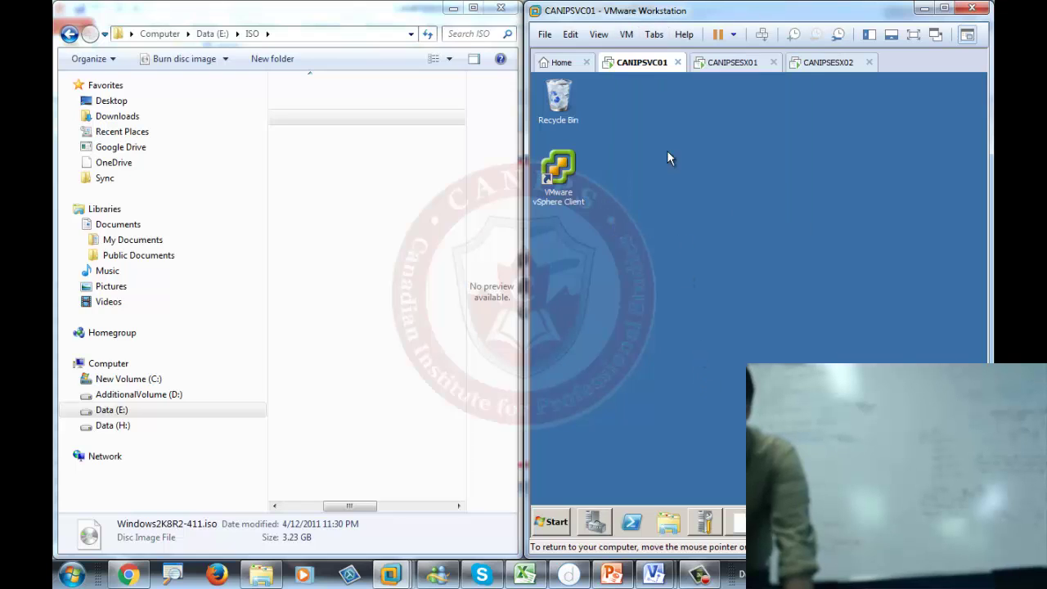
right_click(634, 69)
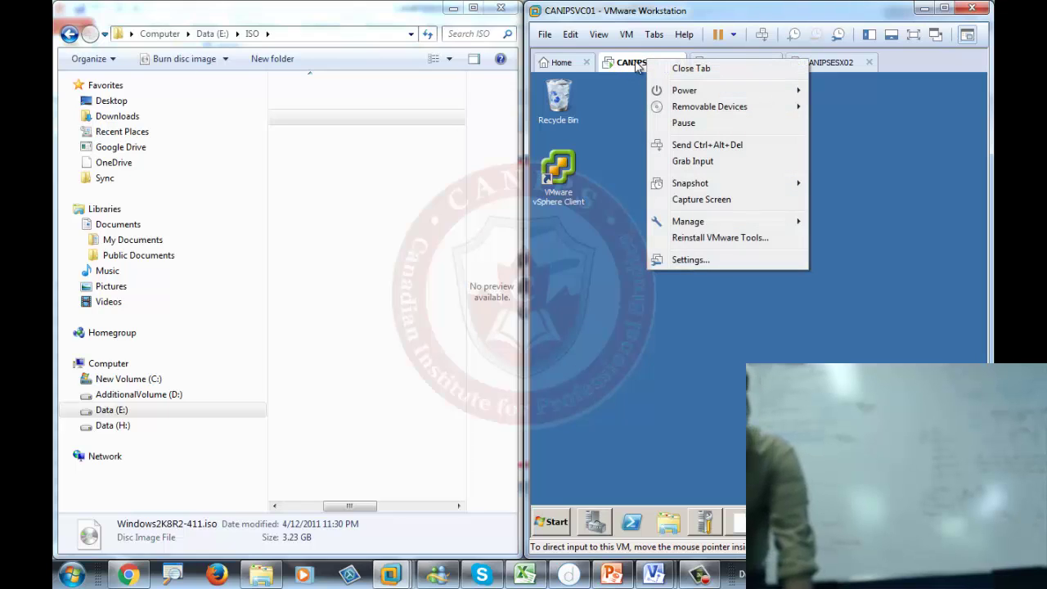
- In CANIPSVC01's settings under Options > Shared Folders, set folder sharing to Always enabled
click(691, 261)
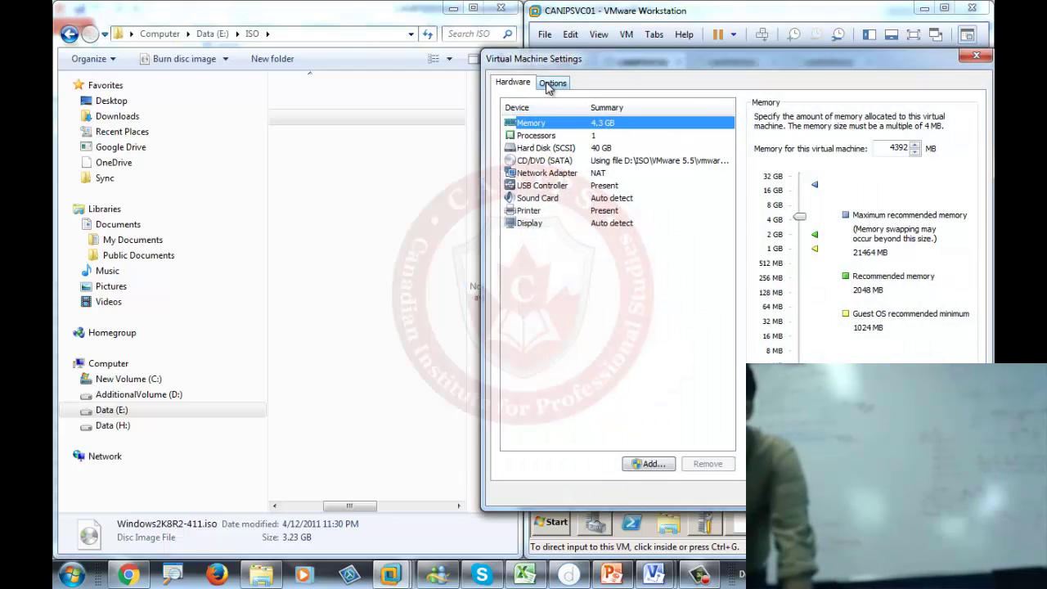
click(554, 86)
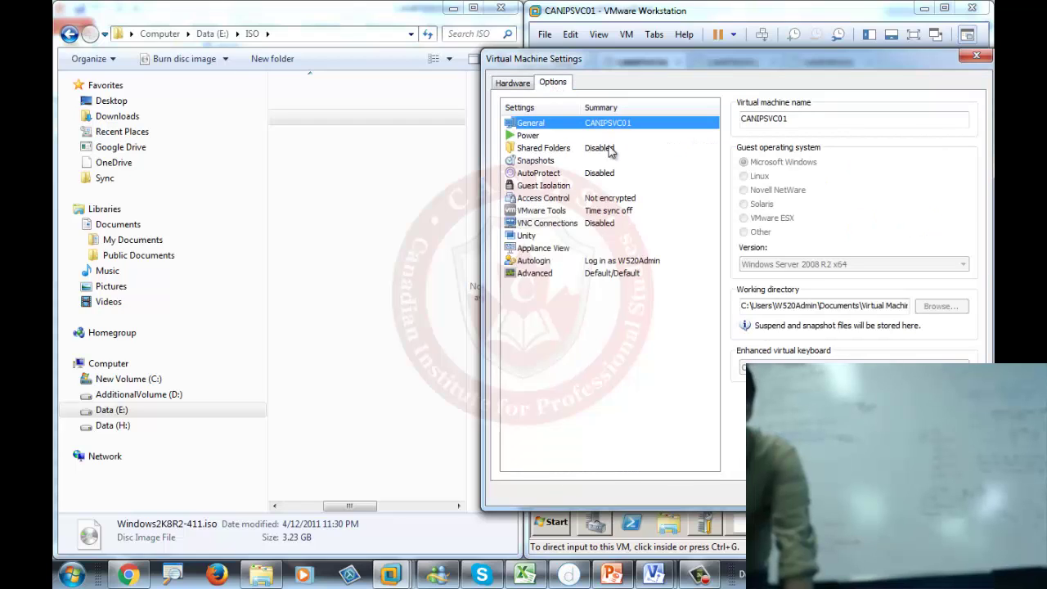
click(545, 151)
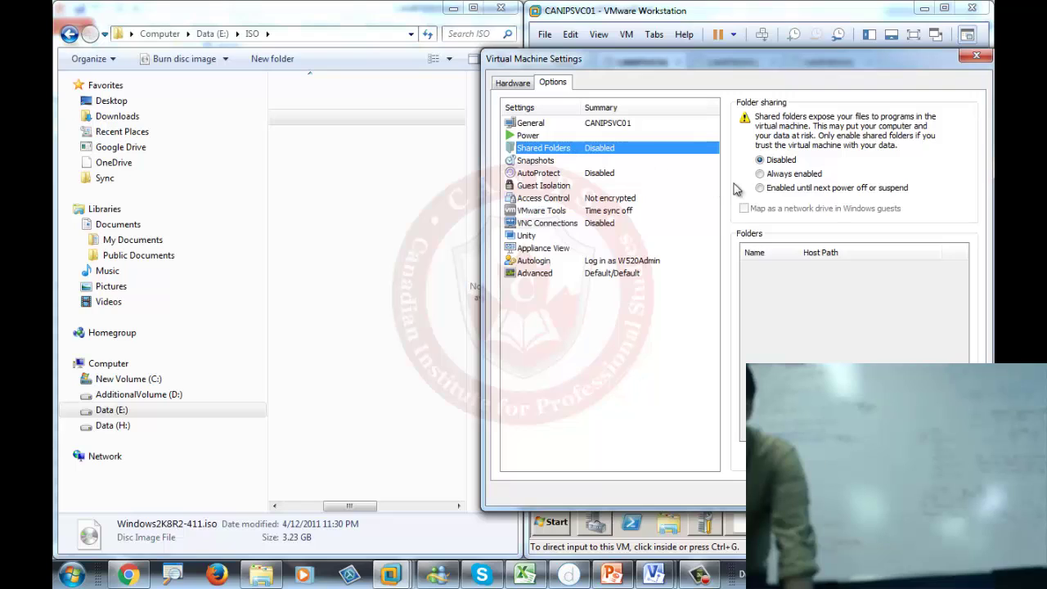
click(774, 175)
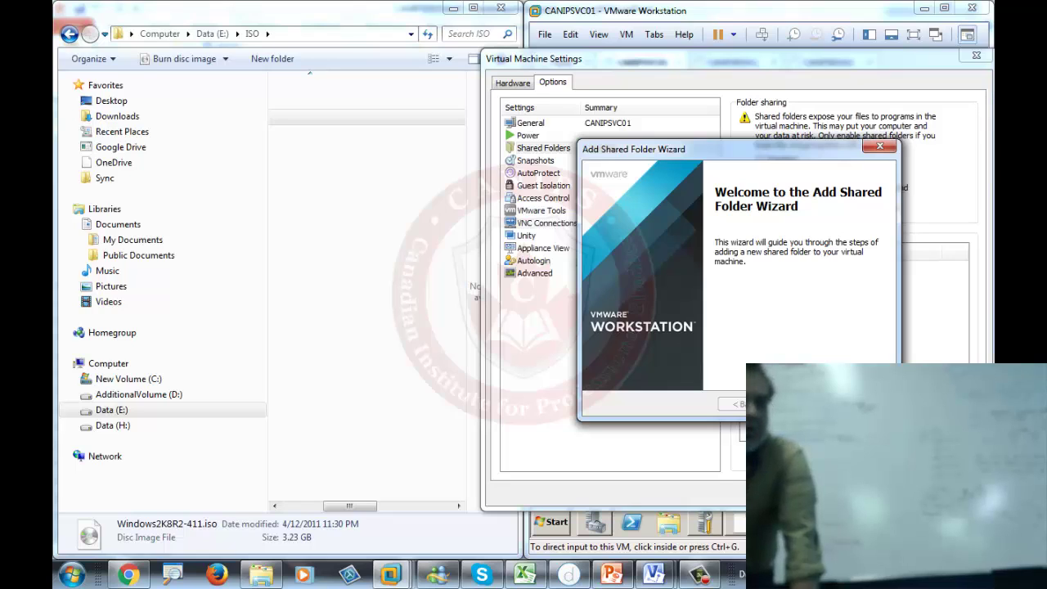
- Choose the host's Data (E:) drive, E:\, as the shared folder path in the wizard
key(Return)
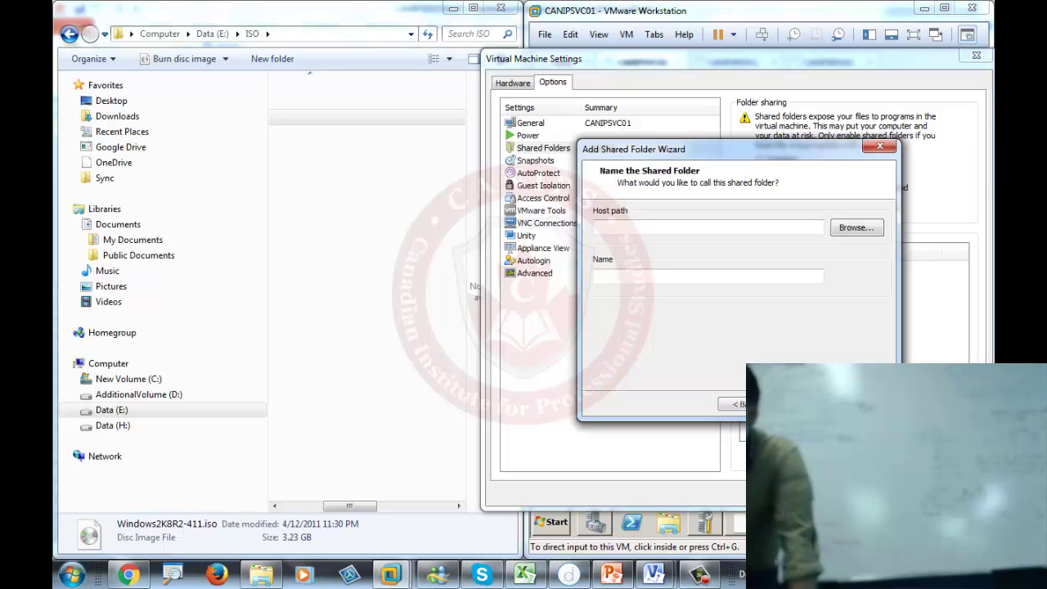
click(851, 231)
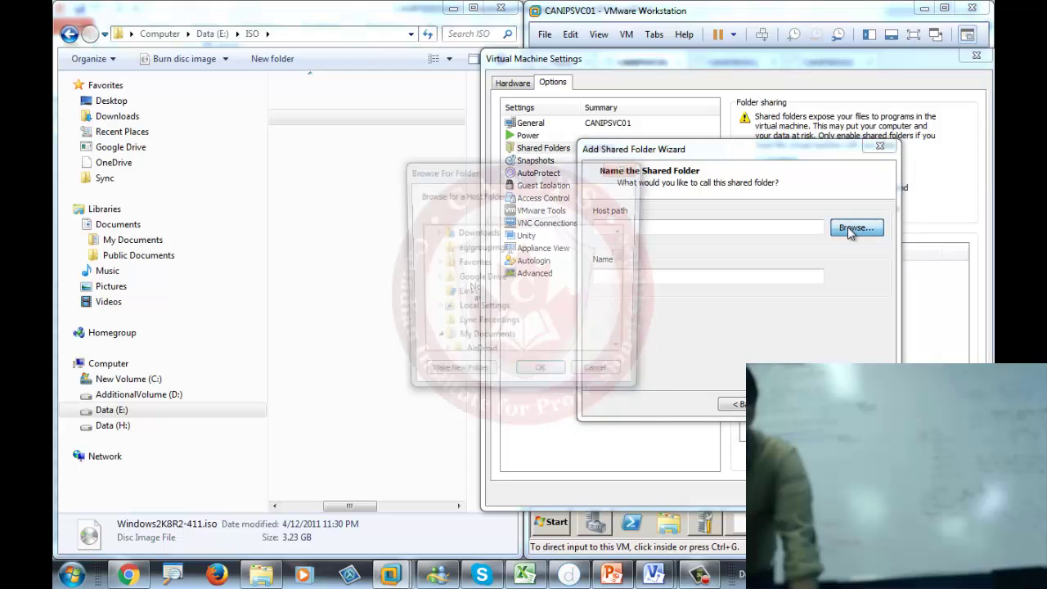
drag(622, 239, 622, 331)
click(462, 236)
click(473, 296)
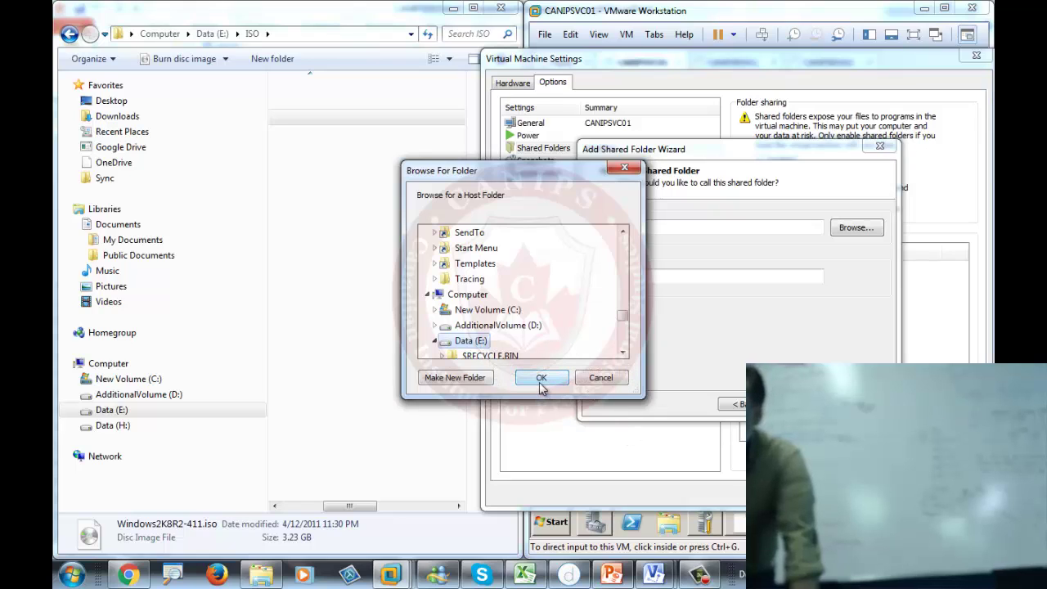
click(540, 378)
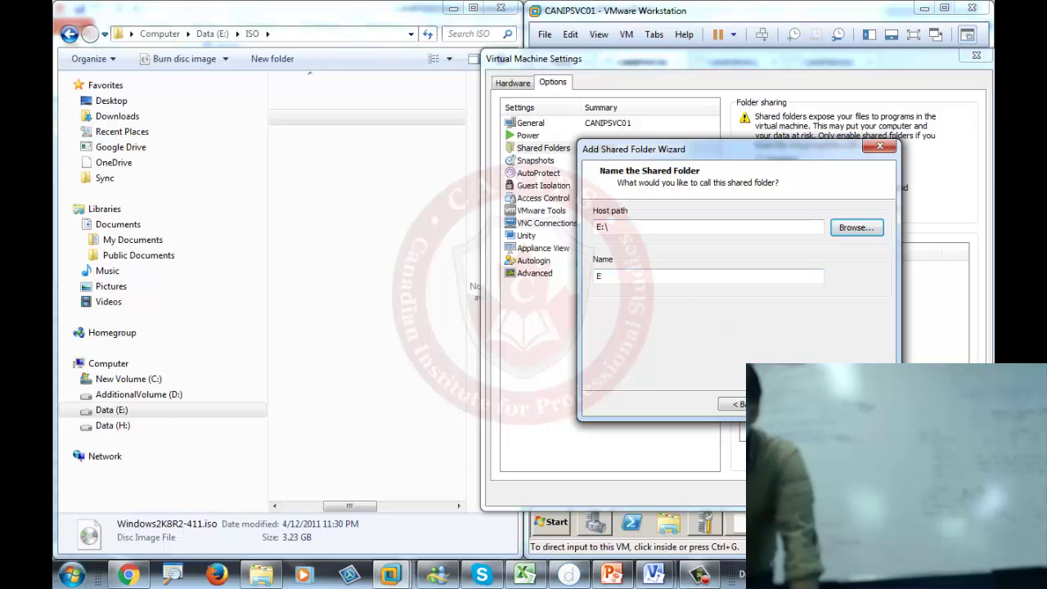
key(Return)
key(Return)
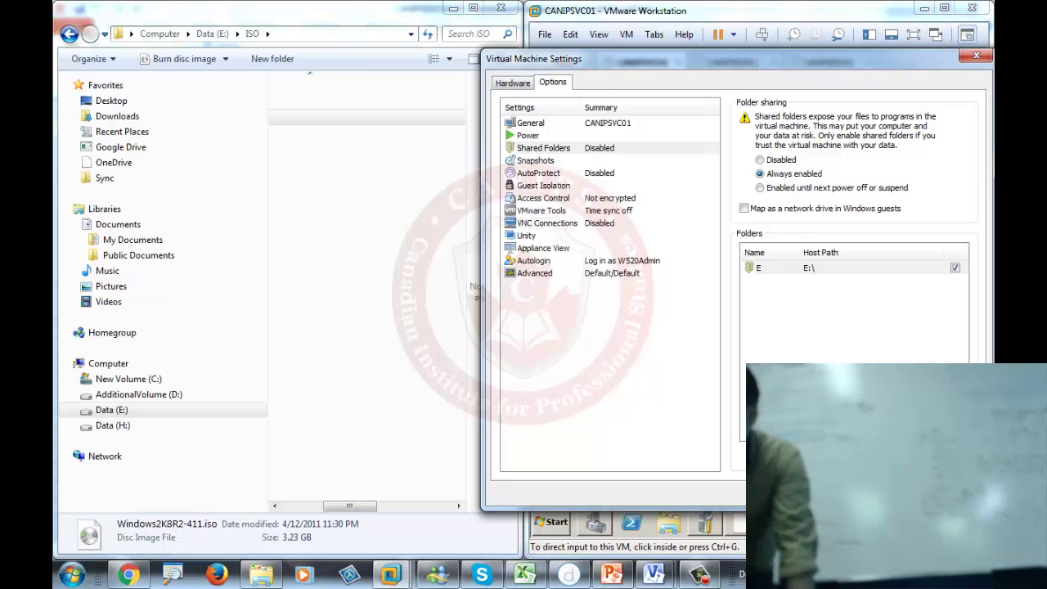
- Keep sharing Always enabled and save the Virtual Machine Settings
click(785, 455)
click(790, 405)
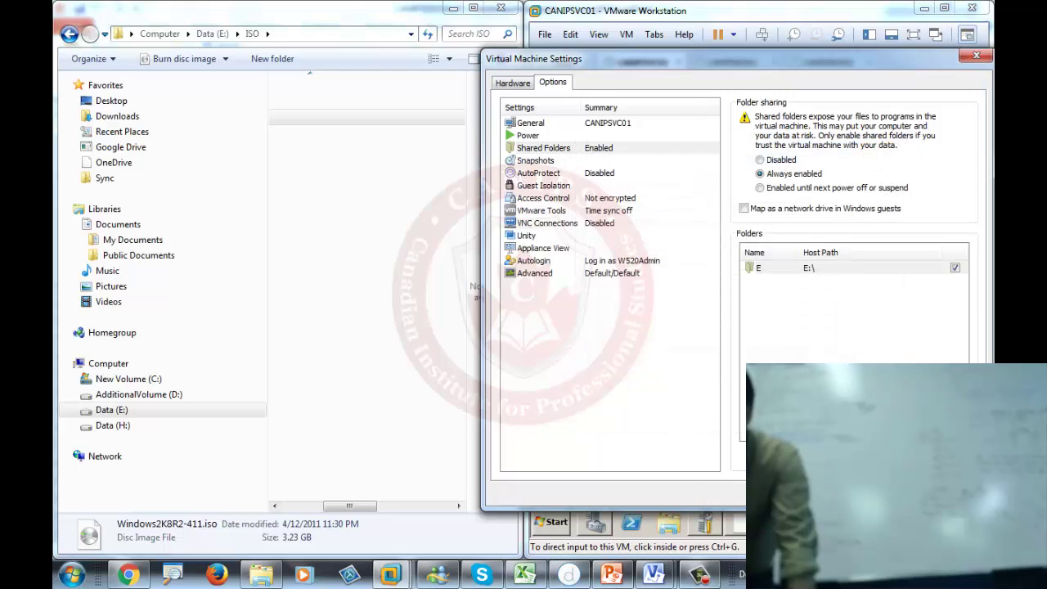
key(Return)
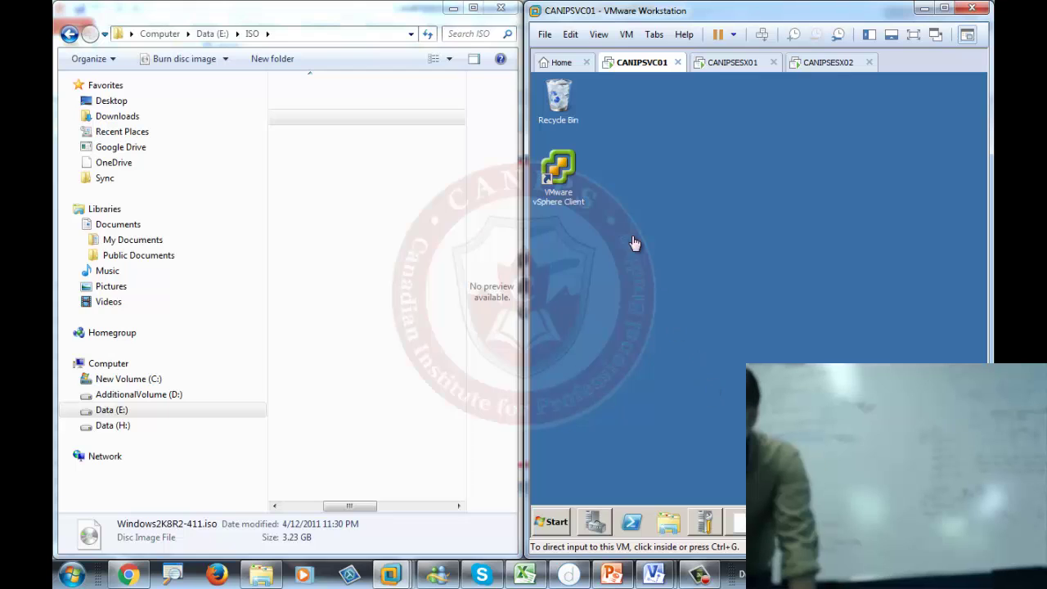
- Maximize VMware Workstation and open Windows Explorer inside the CANIPSVC01 VM
click(945, 8)
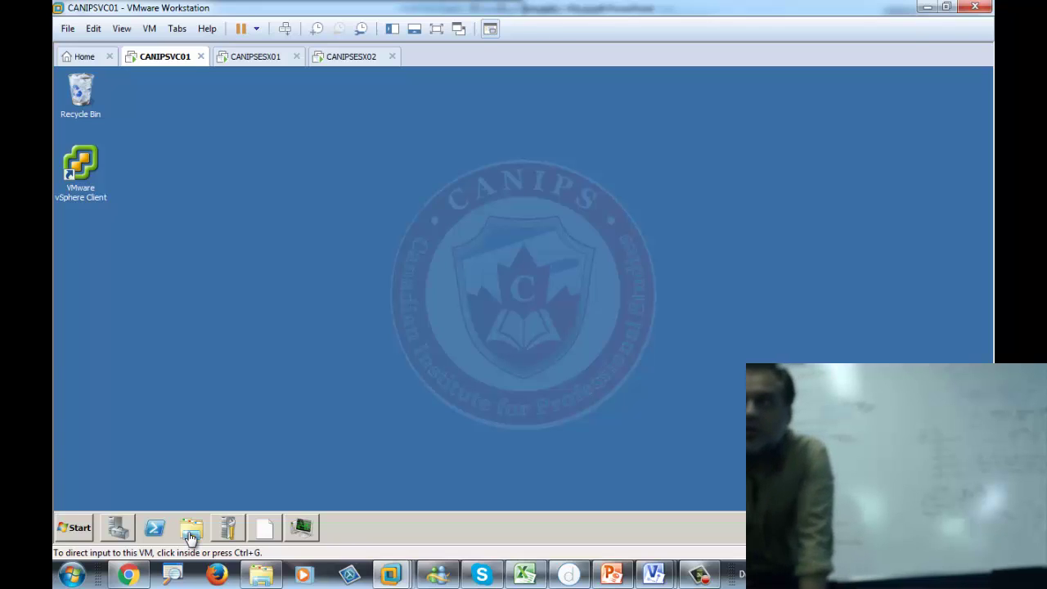
click(191, 536)
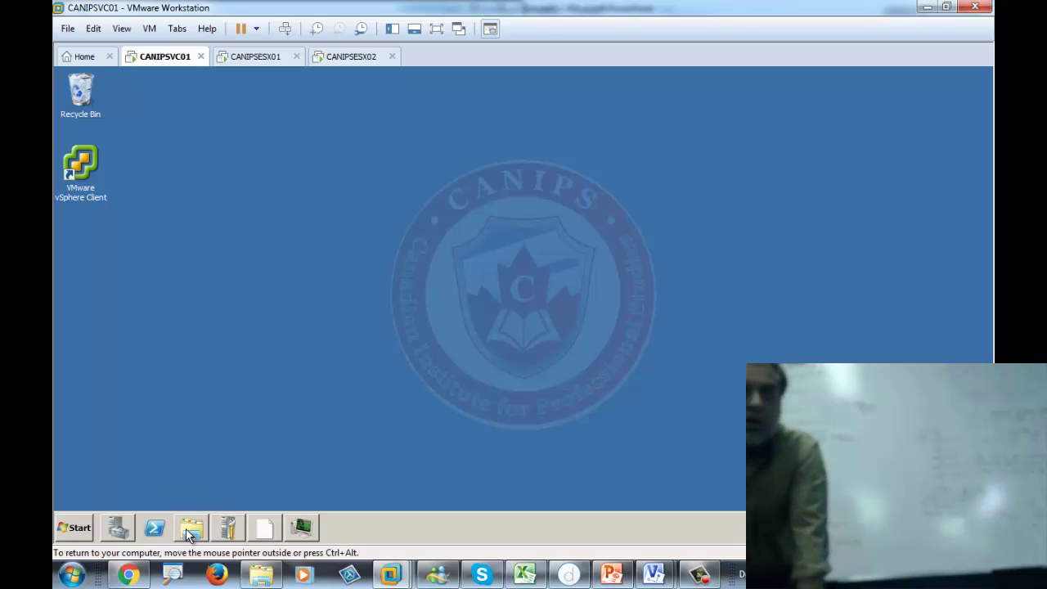
click(190, 531)
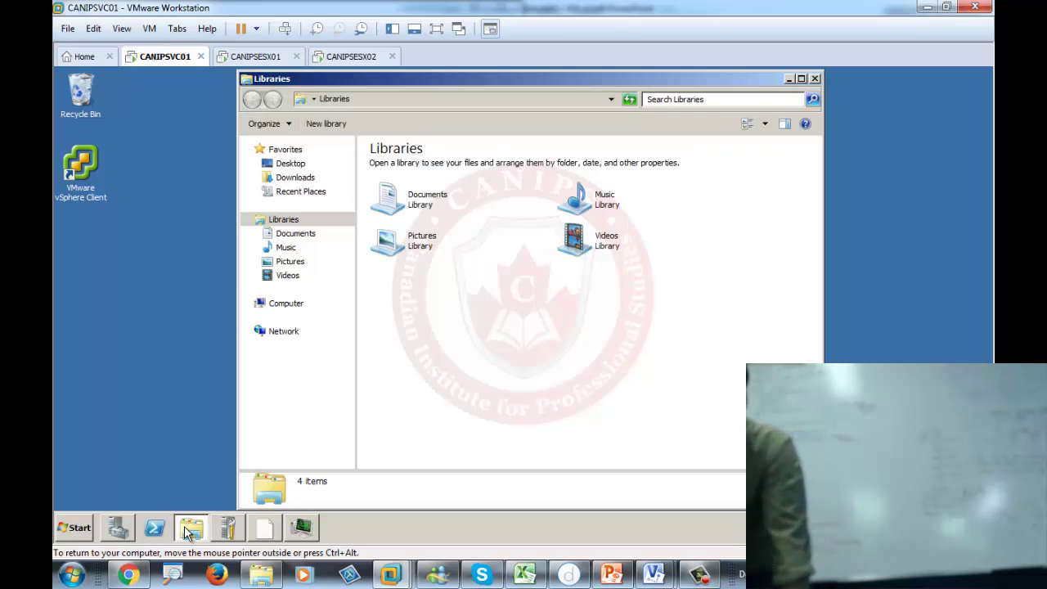
- Navigate Network > vmware-host > Shared Folders > E > ISO in the guest
click(283, 332)
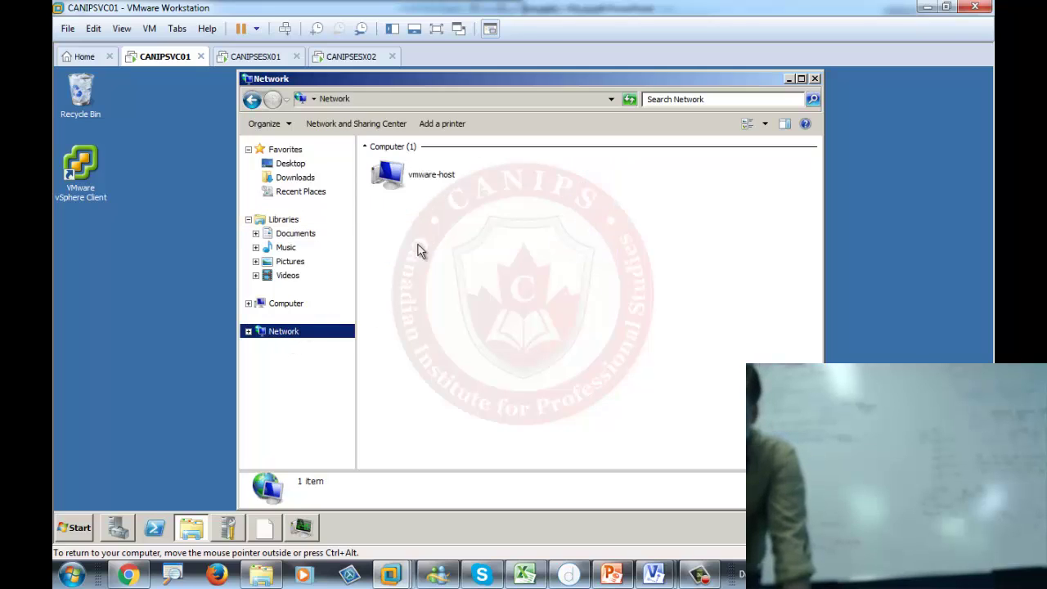
double_click(417, 176)
double_click(408, 159)
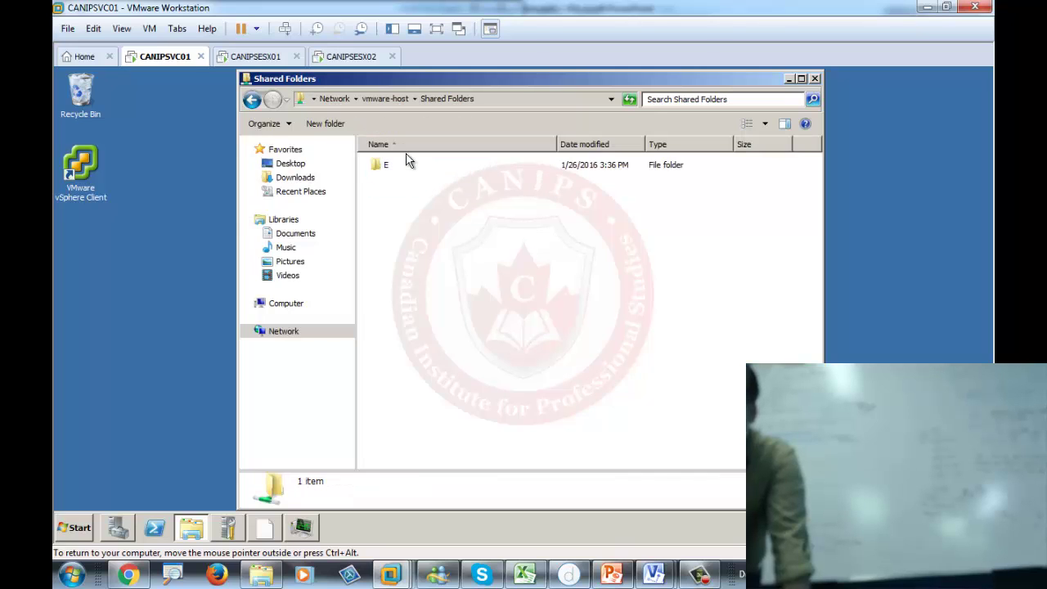
double_click(386, 164)
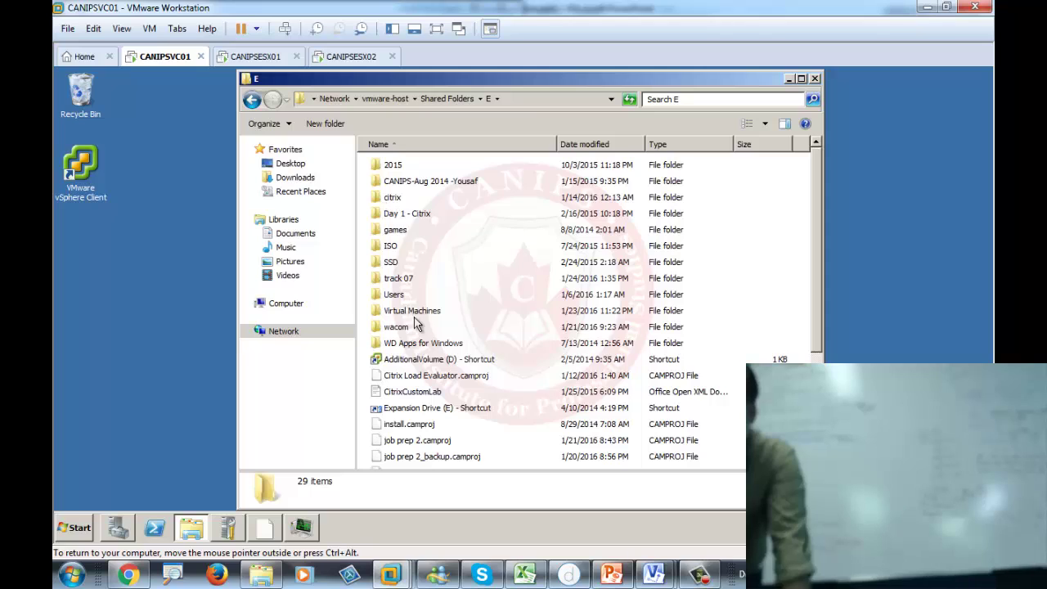
double_click(390, 248)
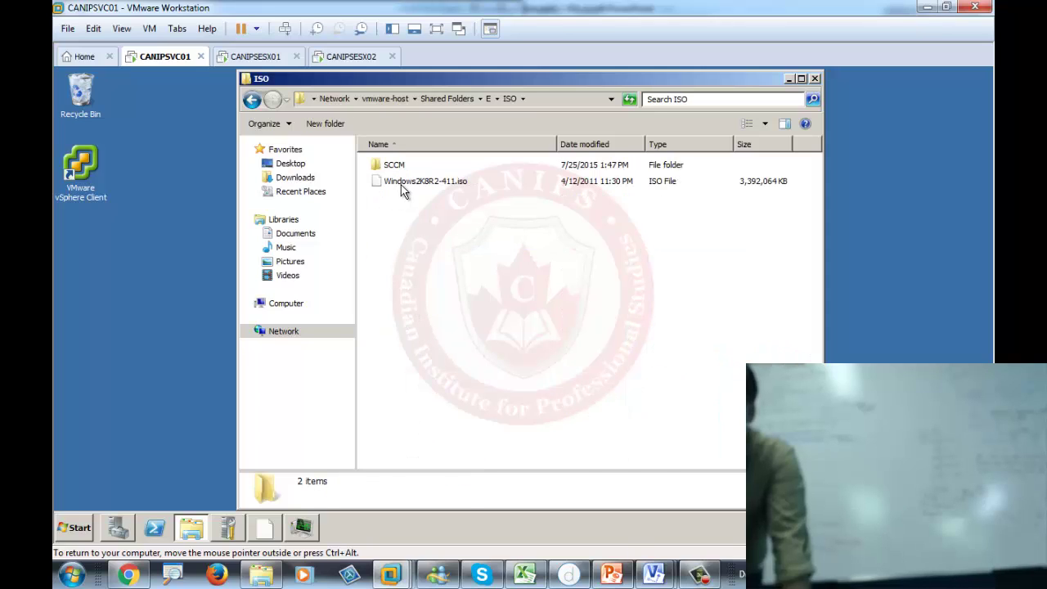
- Copy Windows2K8R2-411.iso from the shared ISO folder onto the CANIPSVC01 desktop
drag(401, 182, 151, 246)
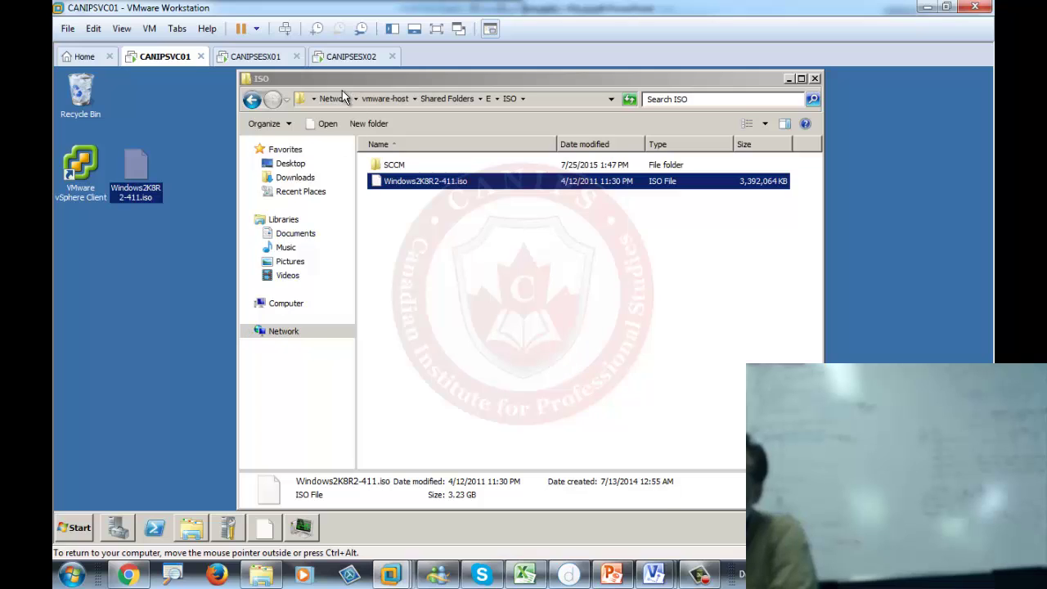
click(265, 60)
click(166, 61)
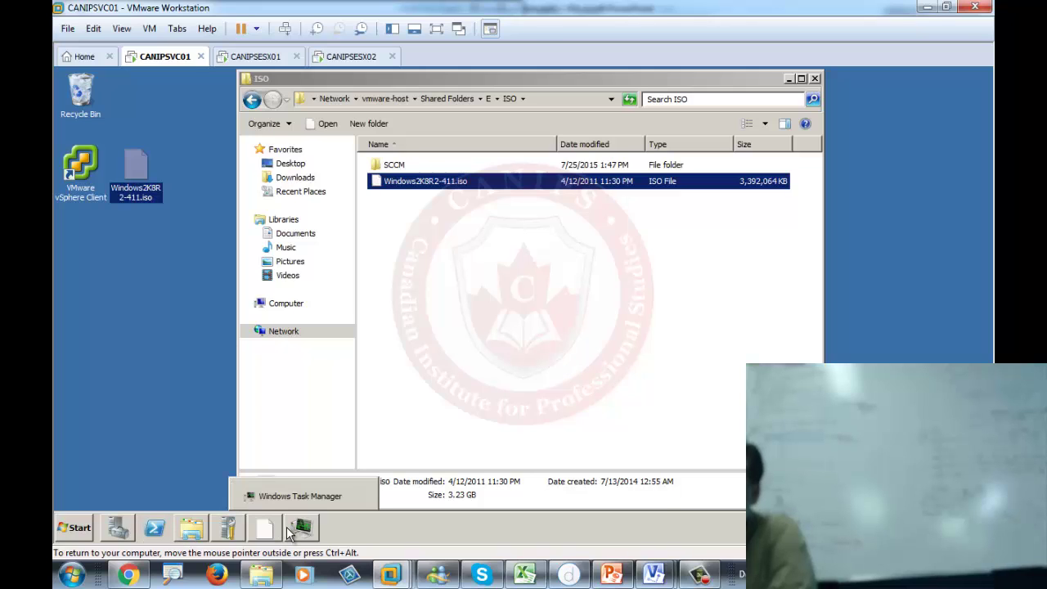
- Dismiss the new login window and return to the connected session's host 192.168.101.50 summary
click(90, 170)
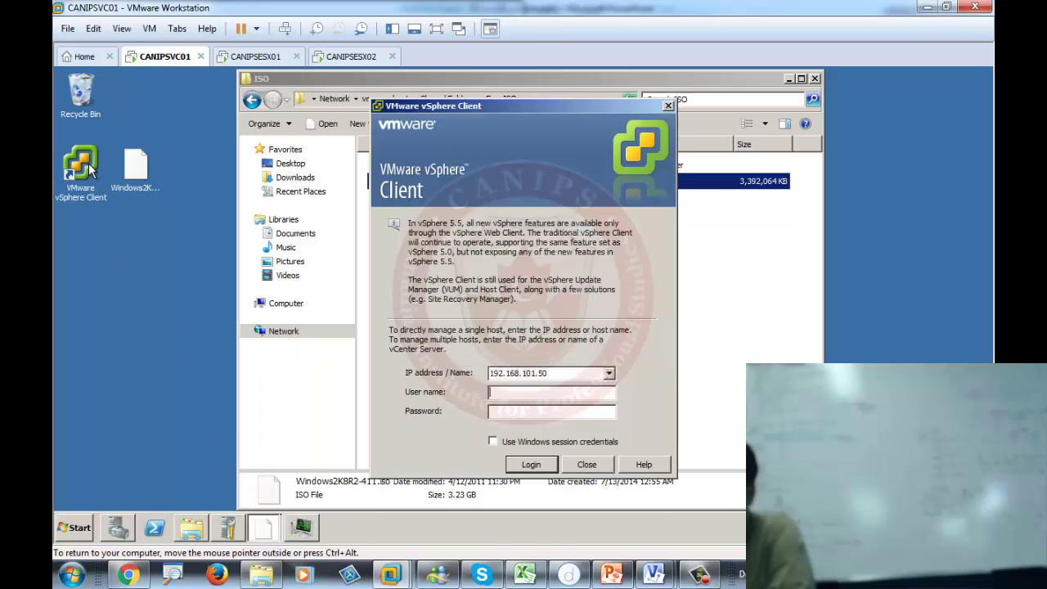
click(612, 462)
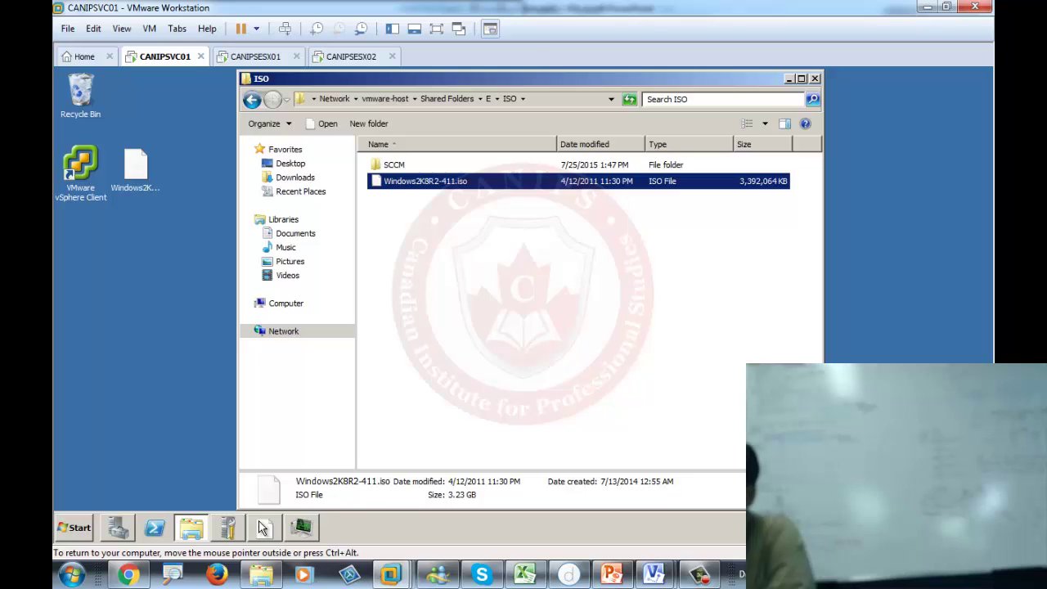
click(262, 526)
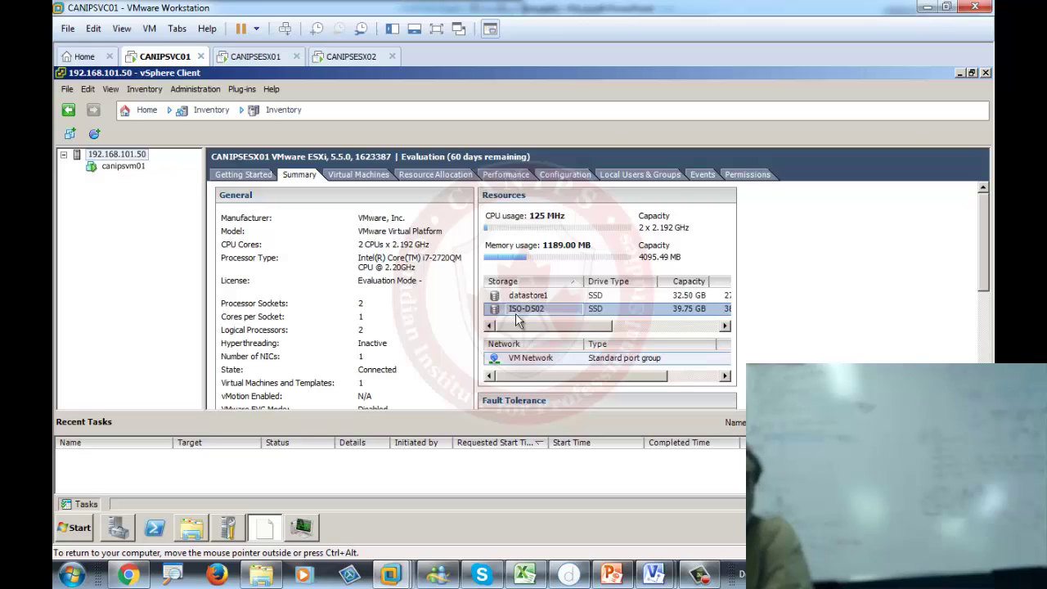
click(117, 155)
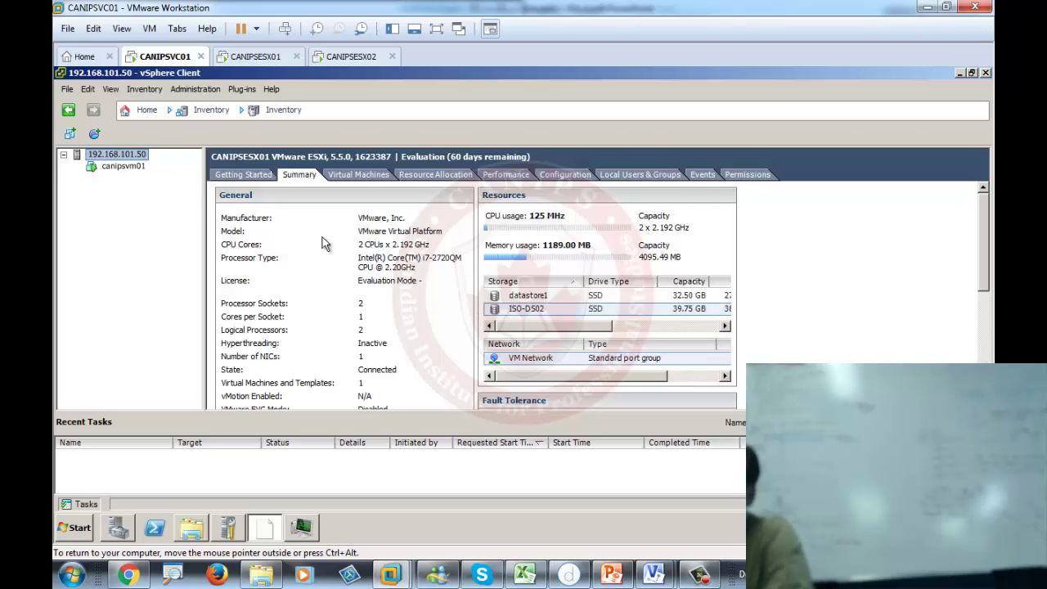
click(504, 319)
- Upload Windows2K8R2-411.iso from the Desktop into the ISO-DS02 datastore, confirming the overwrite
right_click(503, 319)
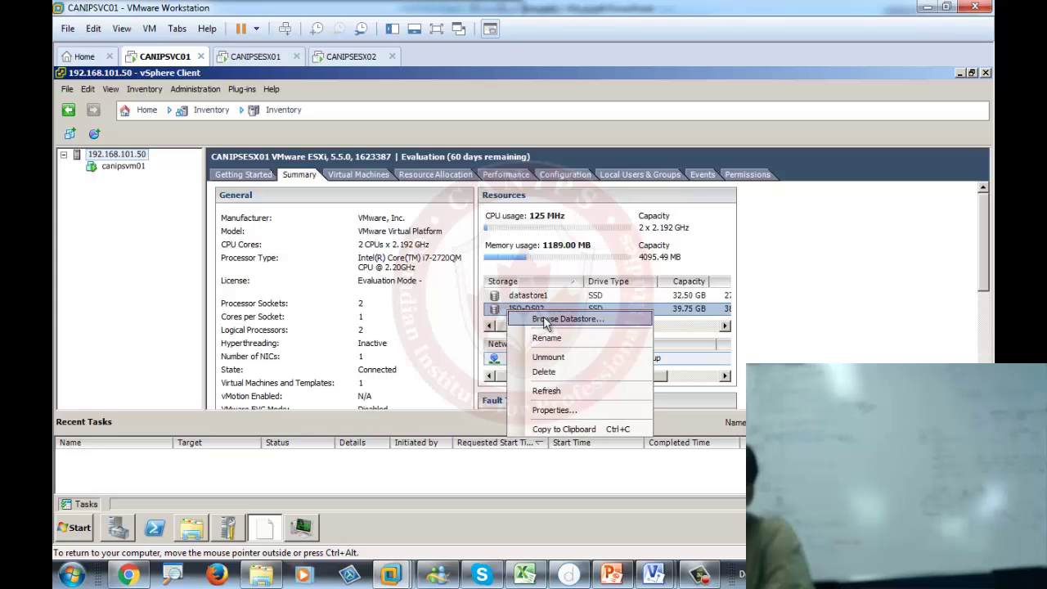
click(547, 324)
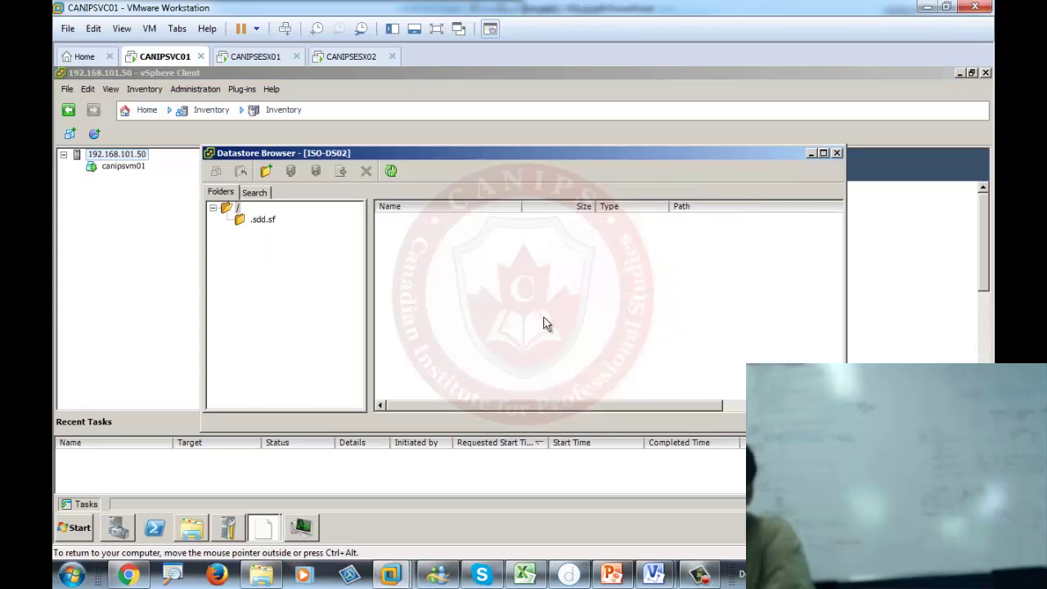
click(291, 171)
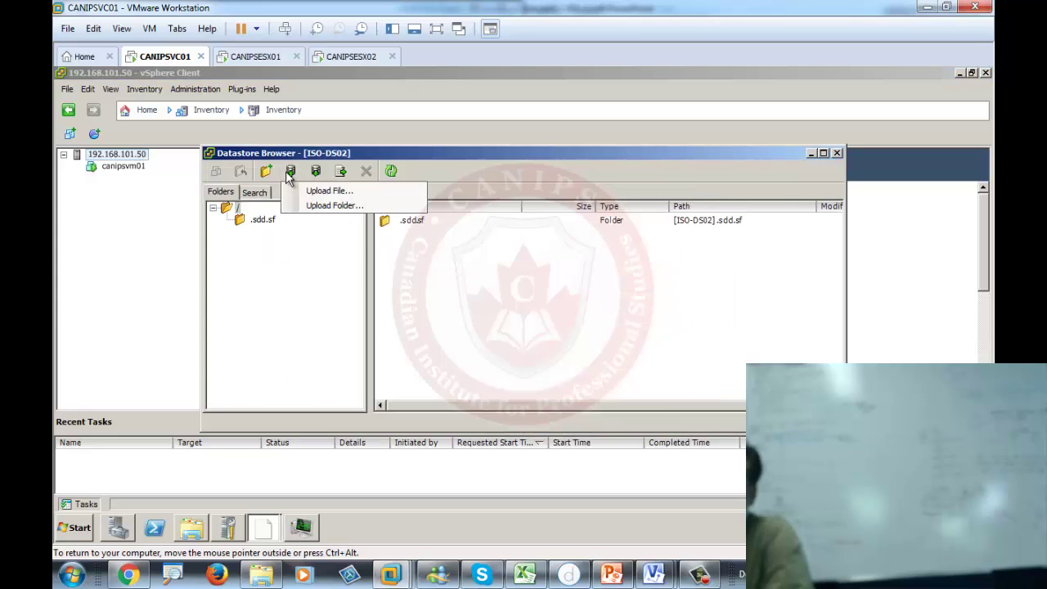
click(332, 193)
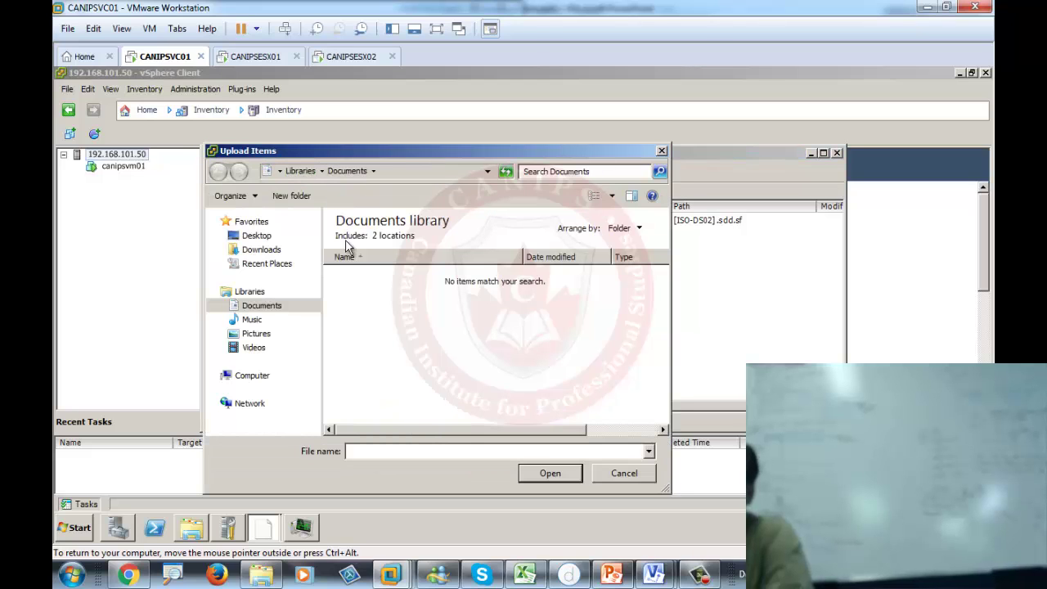
click(256, 236)
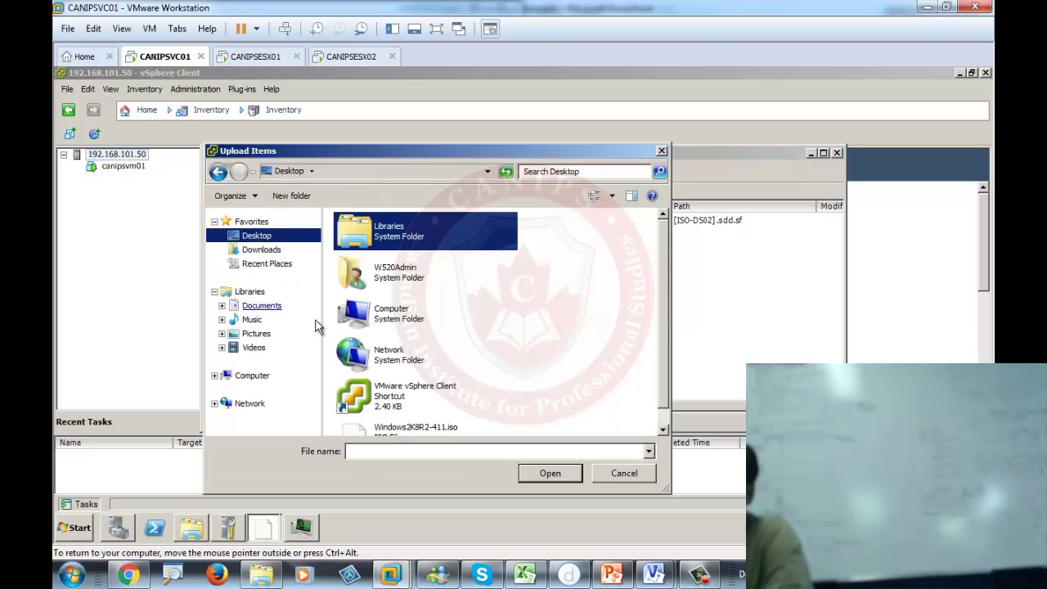
scroll(491, 391, down, 1)
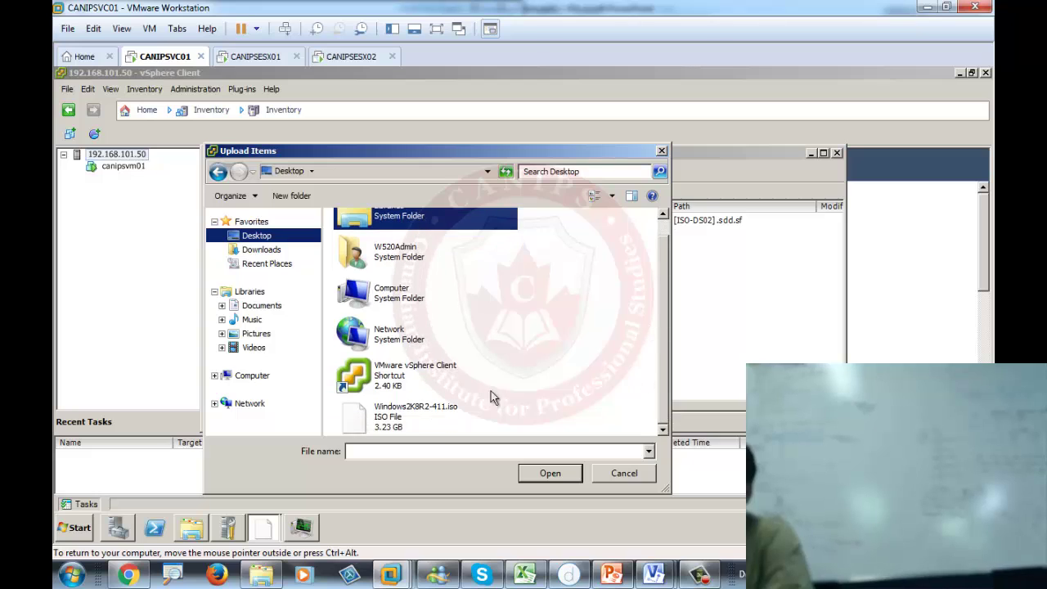
double_click(382, 416)
click(496, 329)
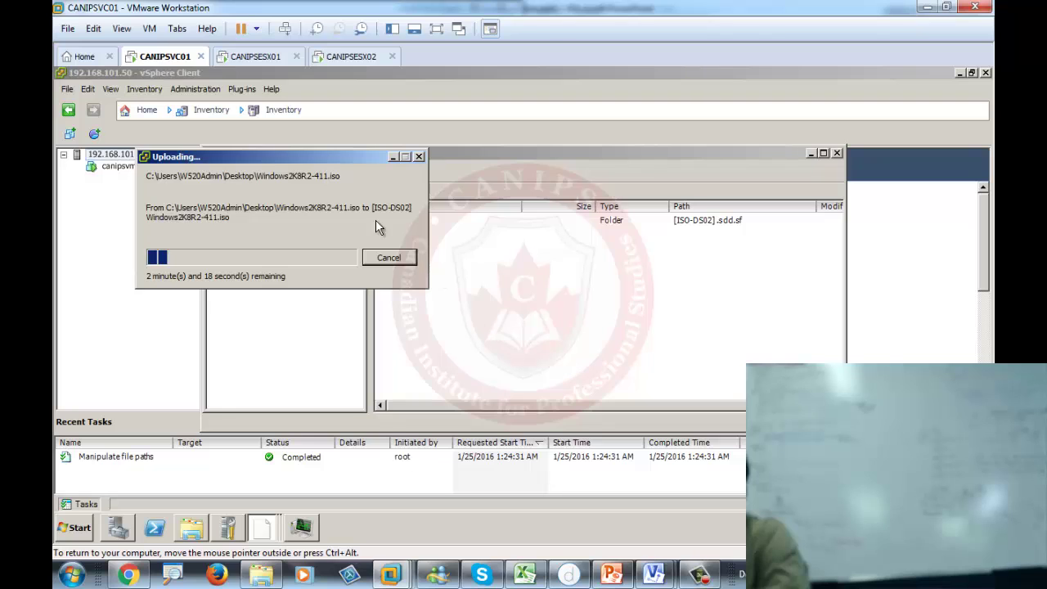
- Move the upload progress window aside and bring the host summary back in front
drag(318, 159, 364, 261)
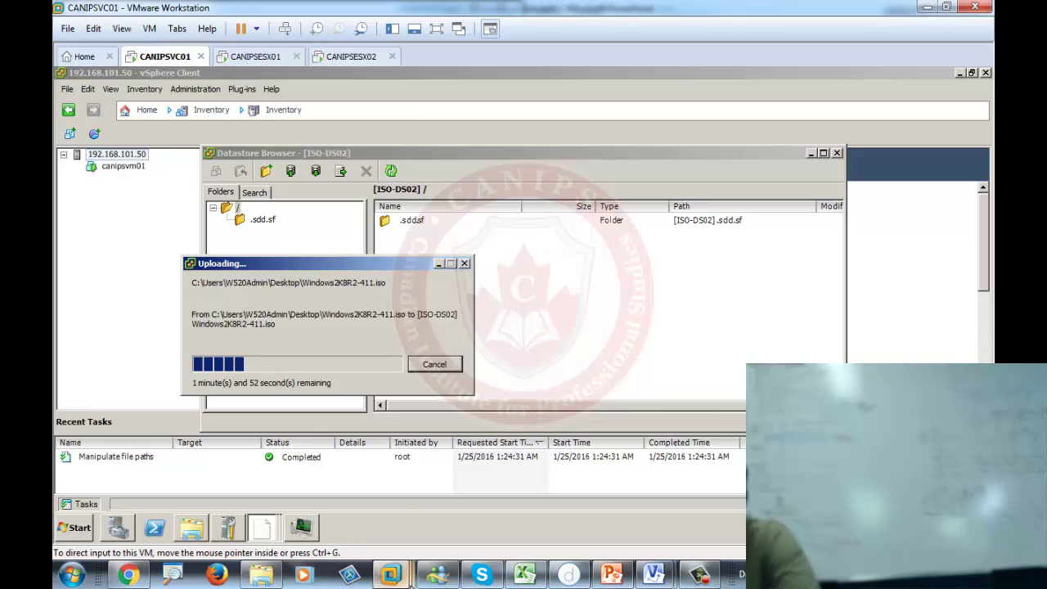
mouse_move(390, 575)
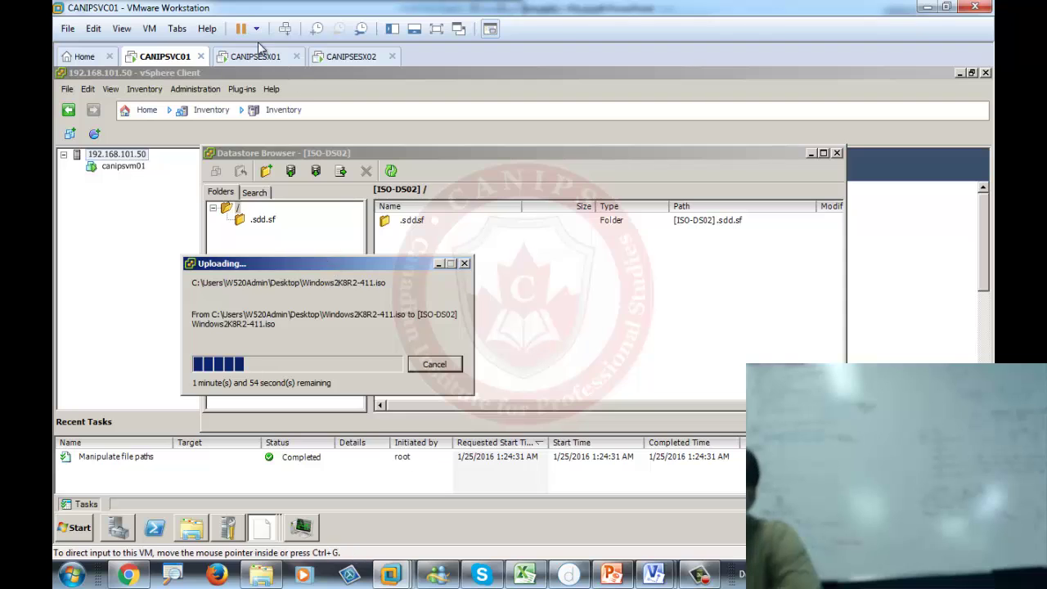
click(128, 320)
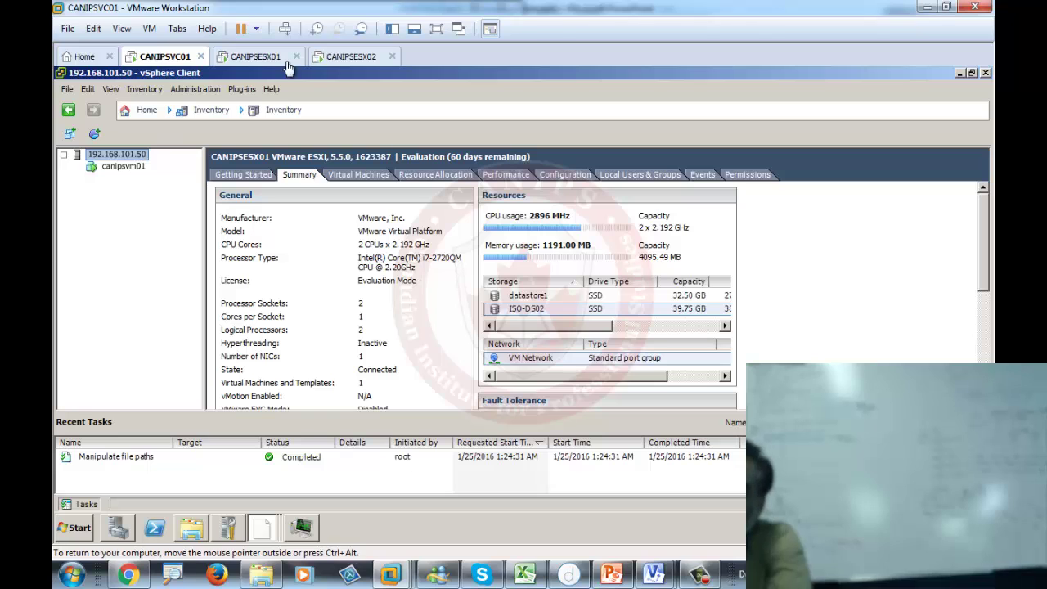
- In the CANIPSESX02 installer, accept the 40 GB local disk and US Default keyboard
click(252, 57)
click(350, 57)
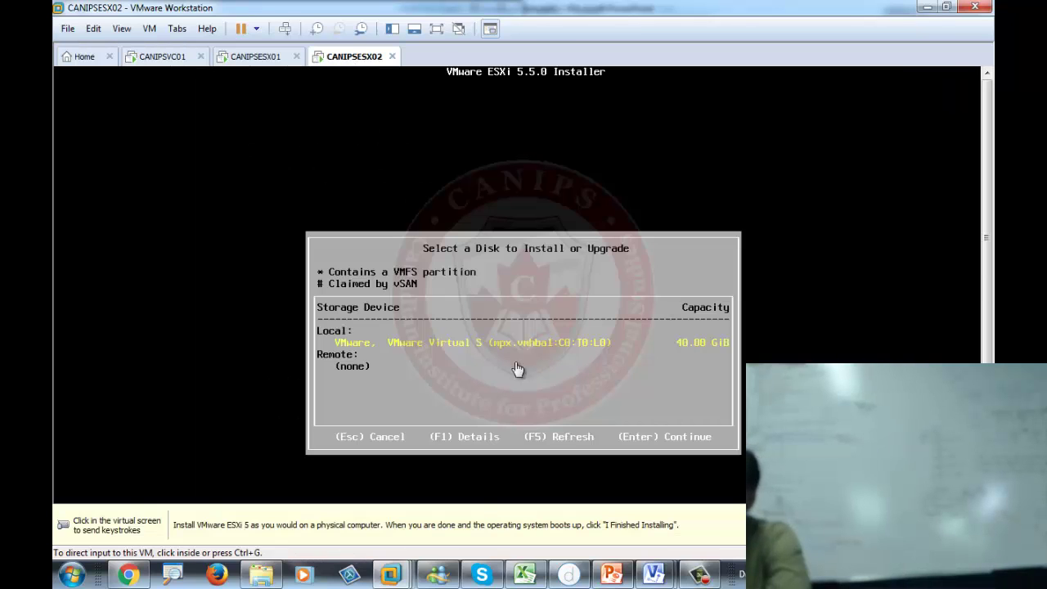
click(519, 369)
key(Return)
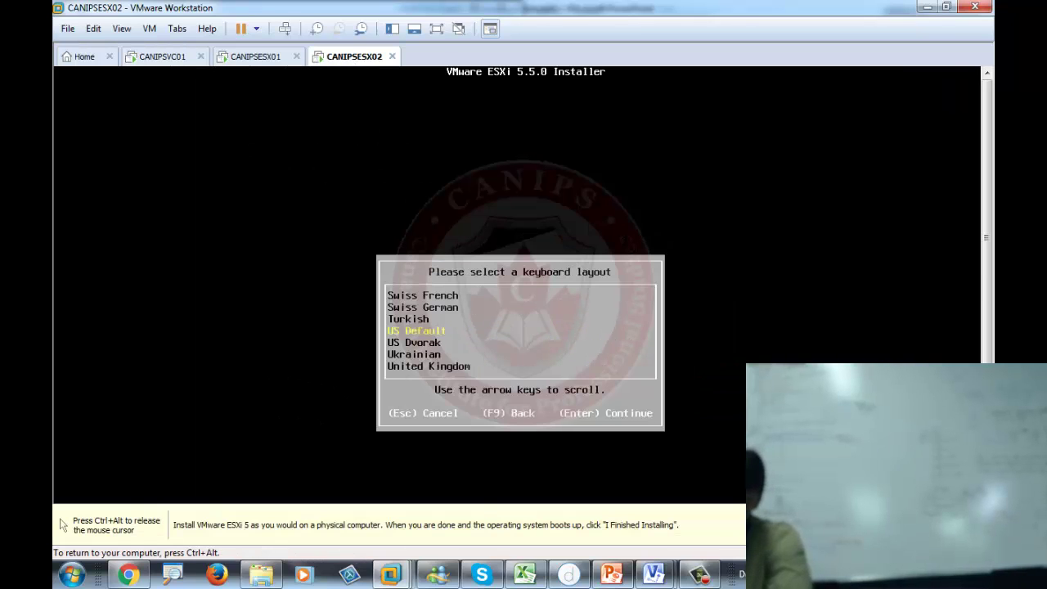
key(Return)
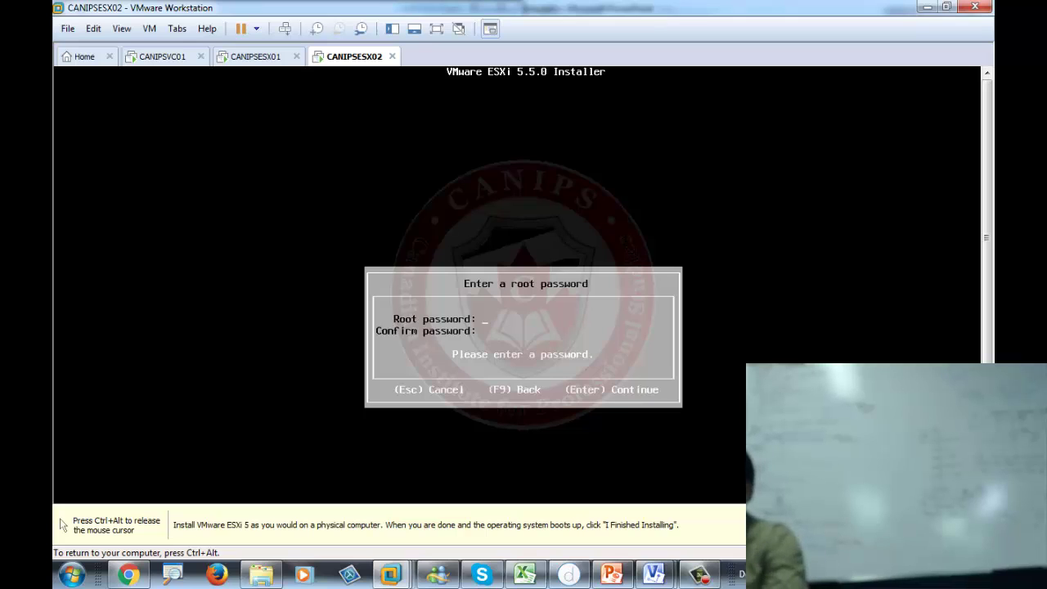
- Enter and confirm the root password to start installing, then bring PowerPoint forward
text(*)
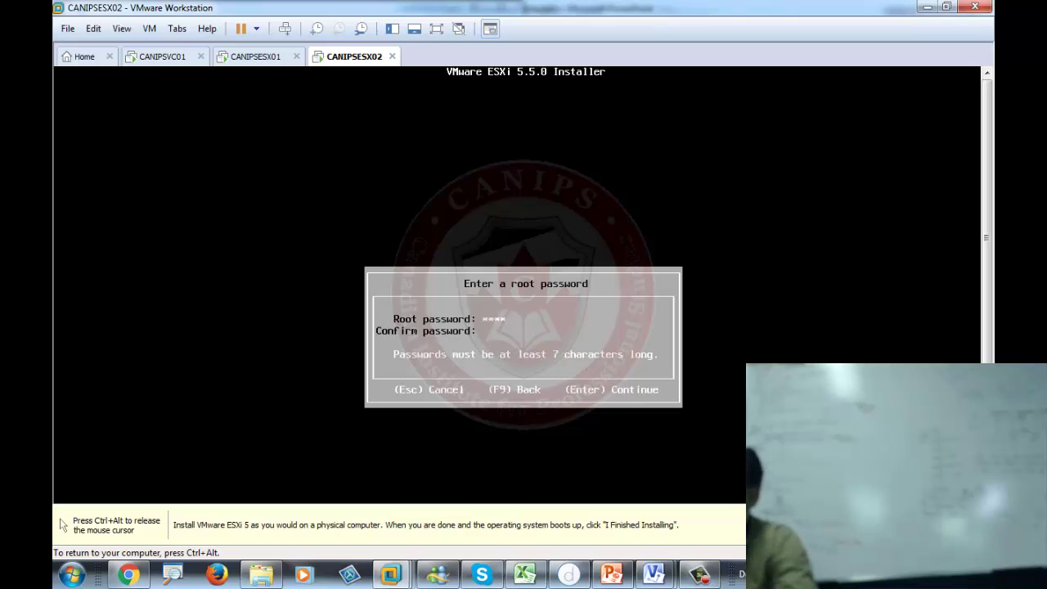
key(BackSpace)
key(BackSpace)
key(BackSpace)
key(BackSpace)
text(*********)
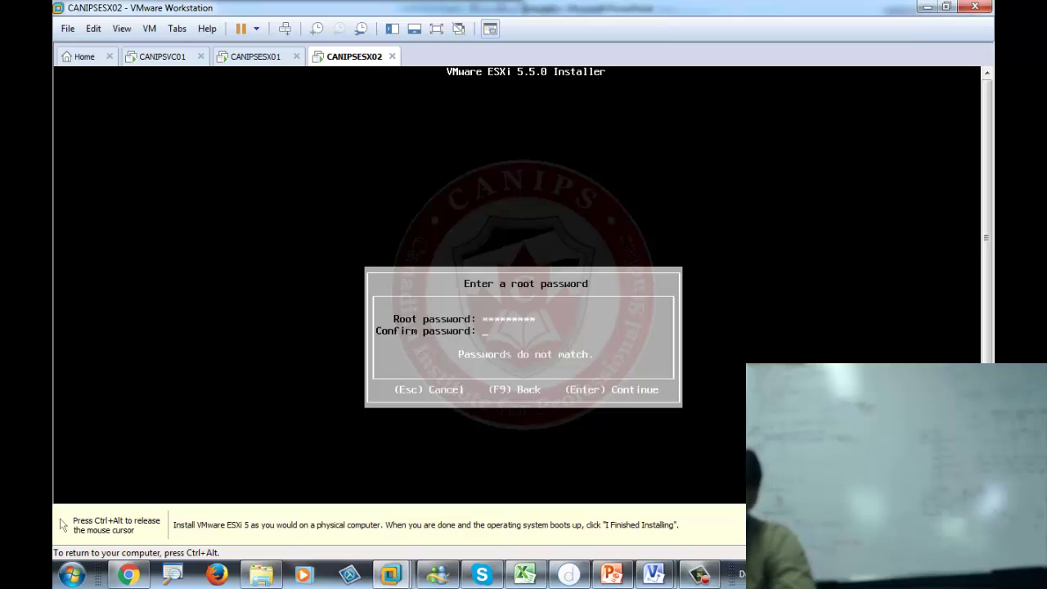
text(*****)
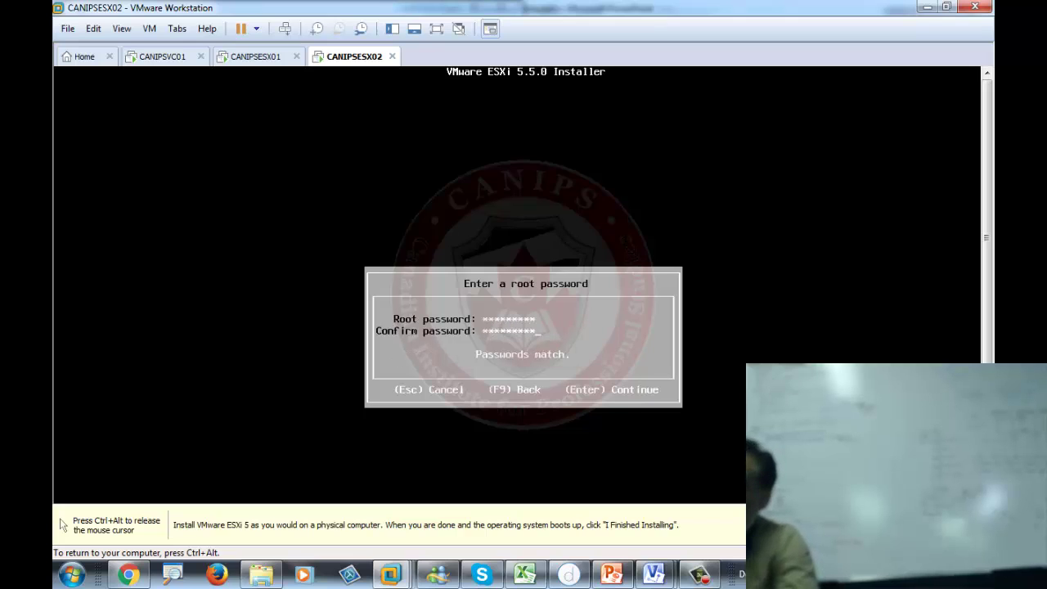
key(Return)
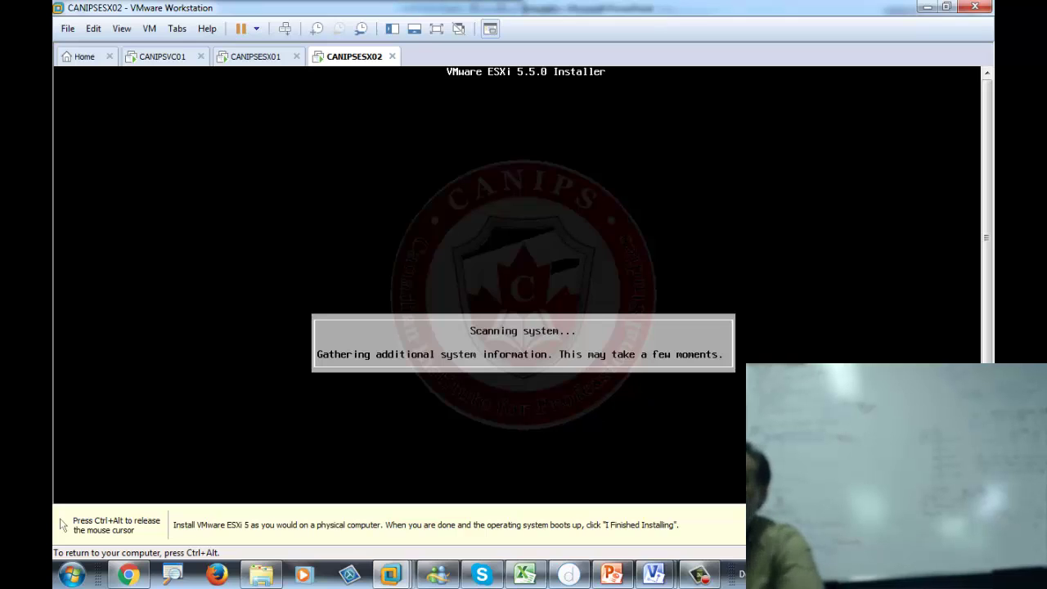
key(ctrl+alt)
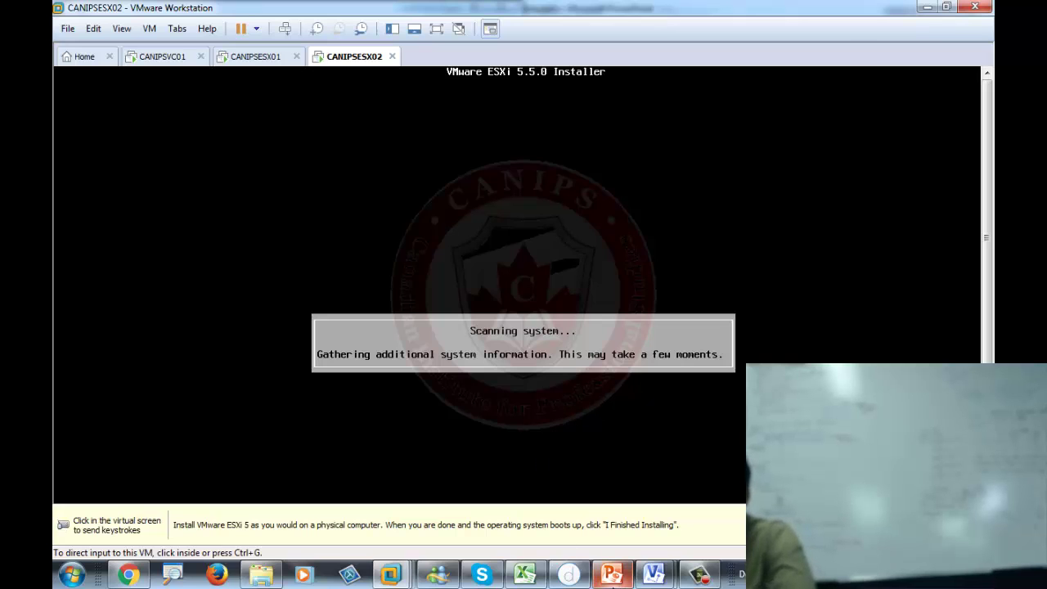
click(609, 575)
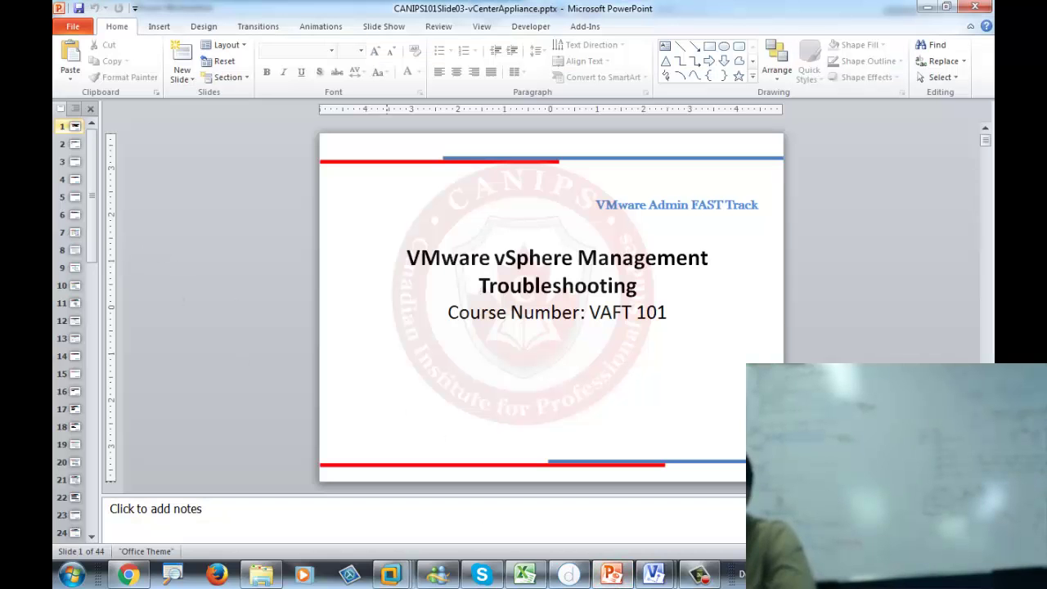
- Present the deck from the title slide to the Course Outline slide, then end the show
key(F5)
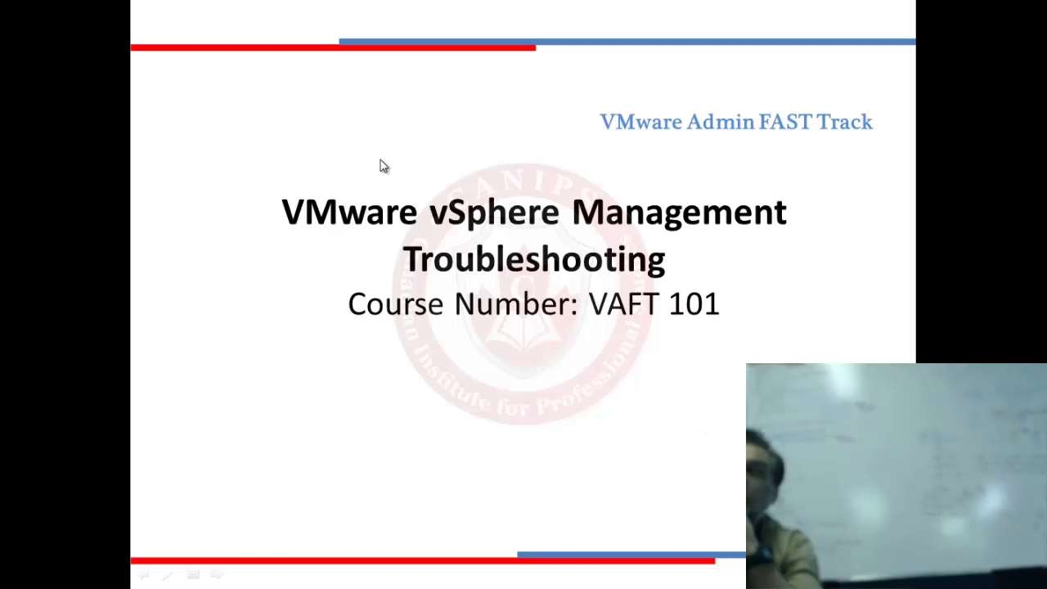
key(Right)
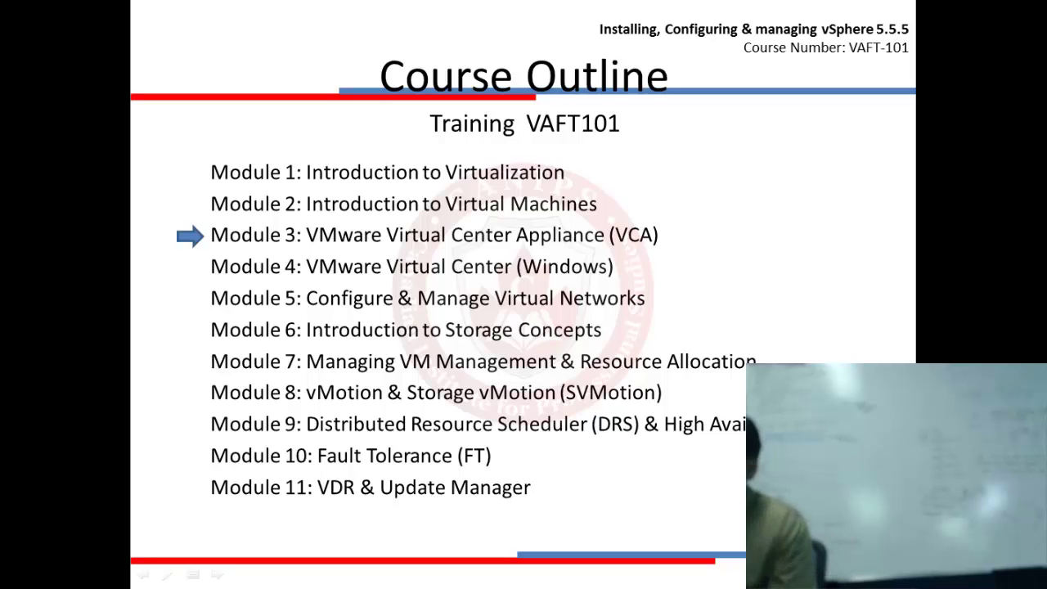
key(Escape)
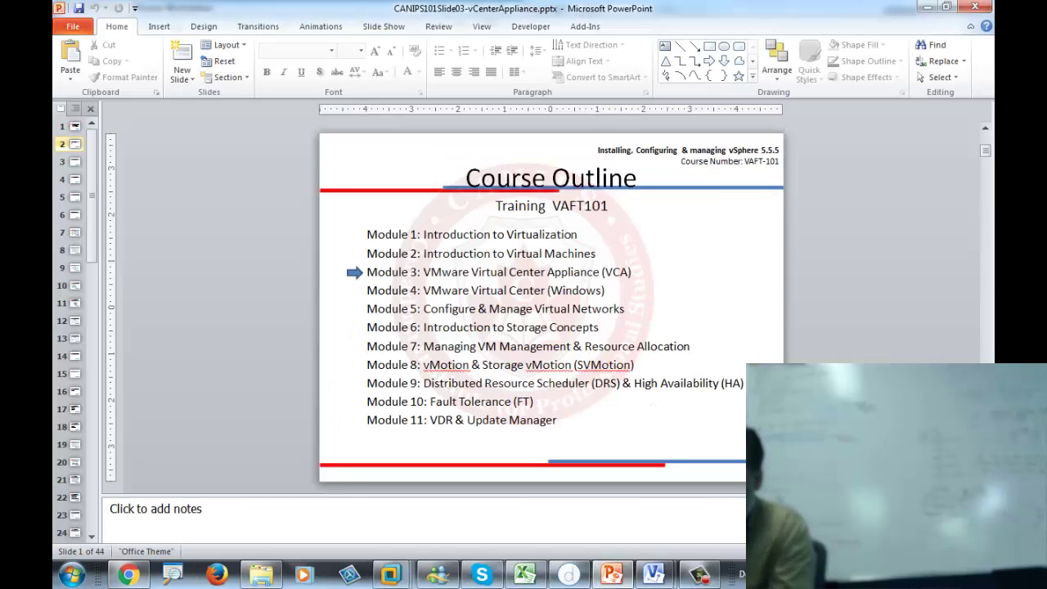
- Launch Paint via 'msp' and enlarge the canvas to 1215 × 575 px
click(71, 578)
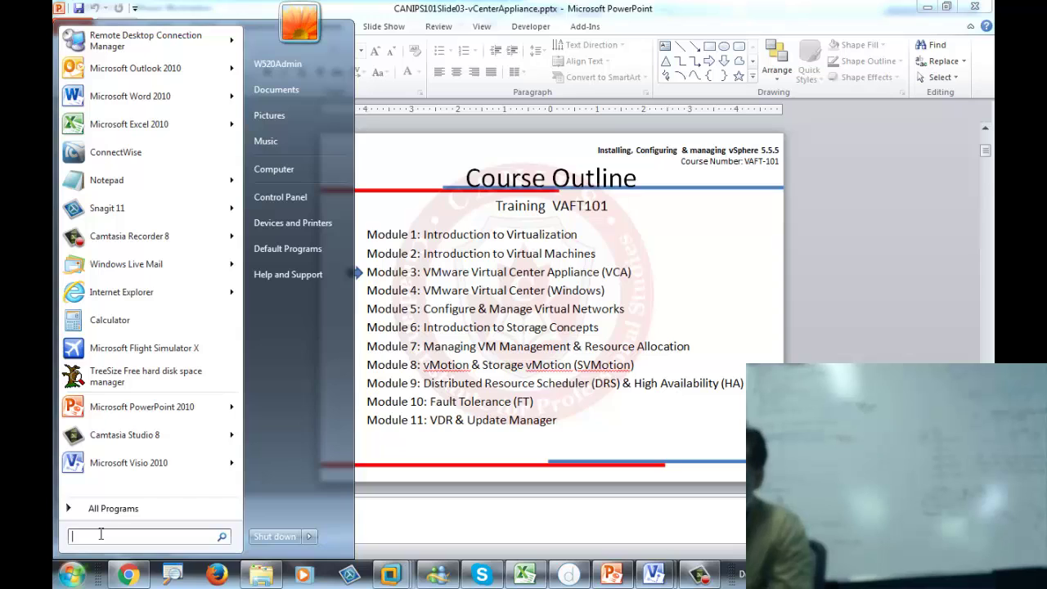
text(mspaint)
key(Return)
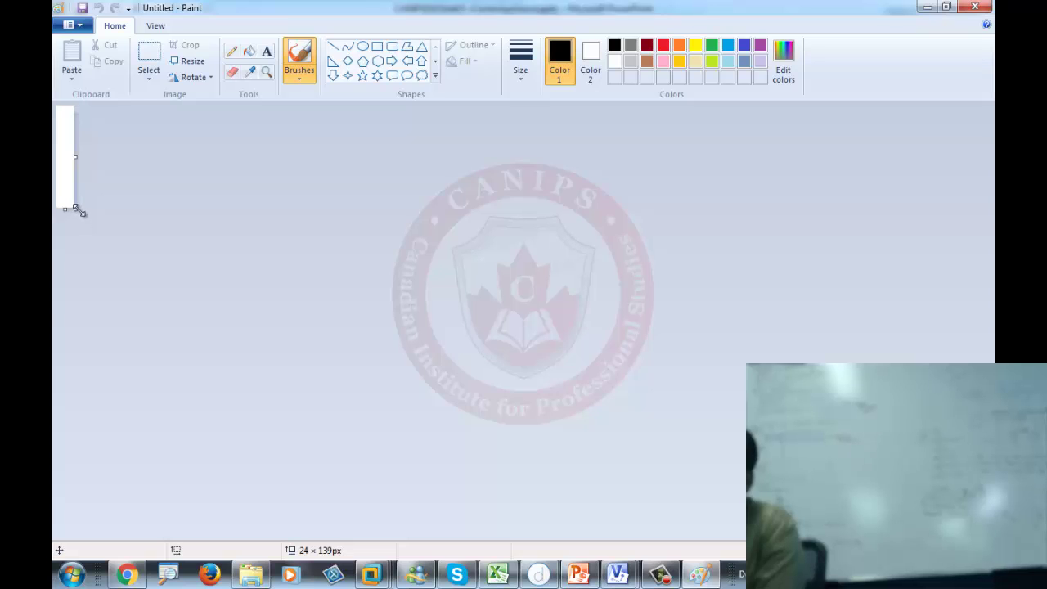
drag(74, 208, 952, 530)
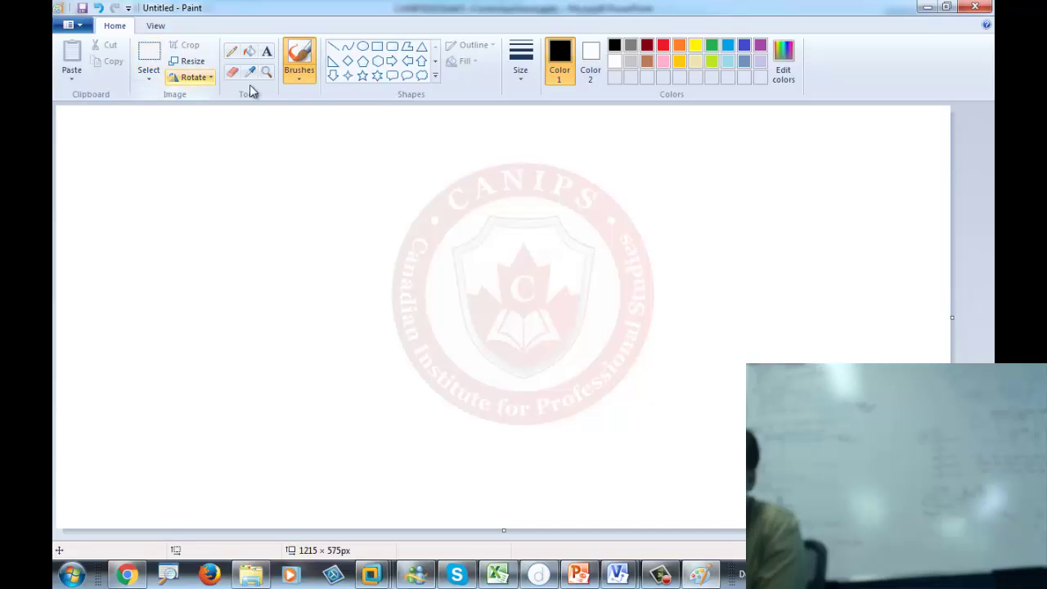
- Draw a tall indigo rectangle outline on the canvas
click(377, 48)
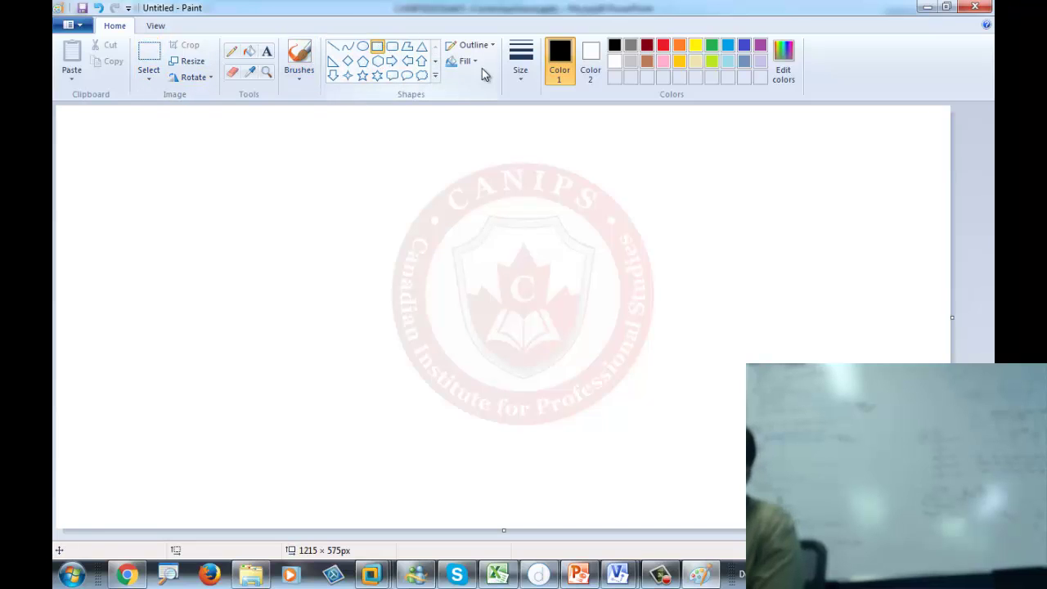
click(744, 45)
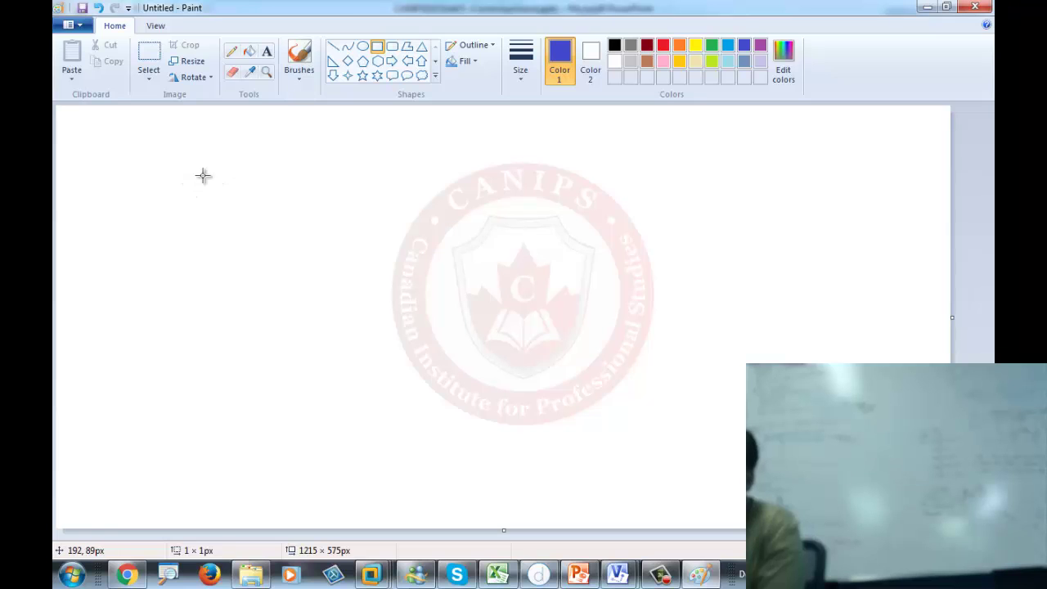
drag(197, 171, 266, 290)
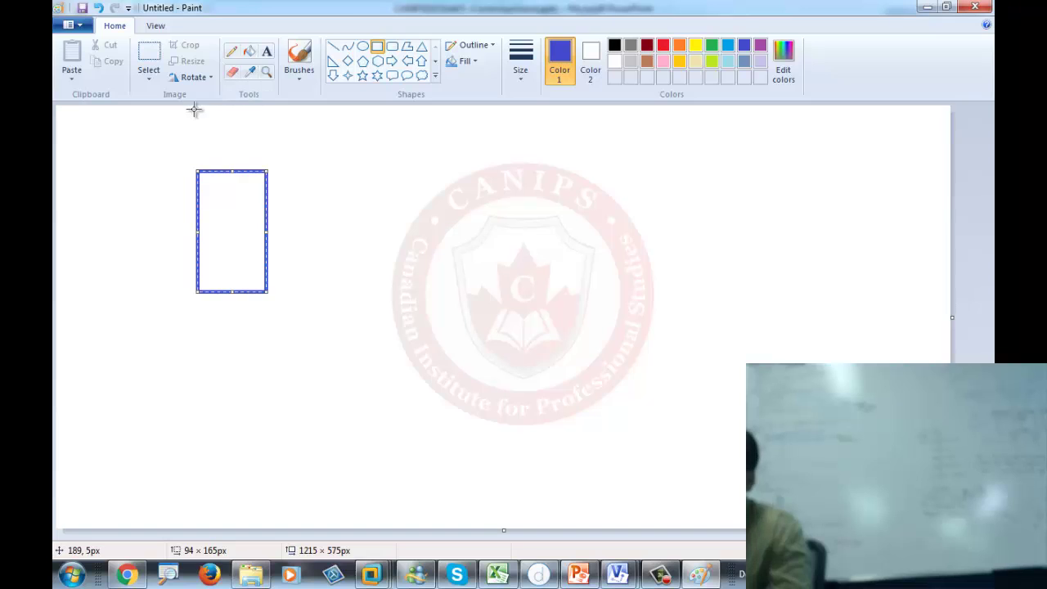
- Copy the rectangle and paste two copies, placing them side by side to its right
click(149, 56)
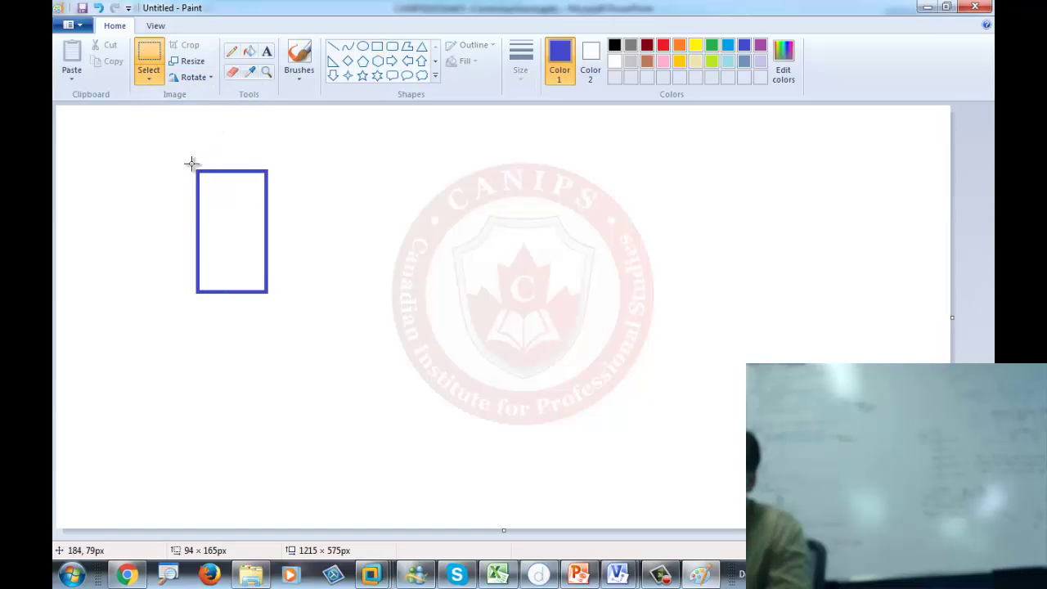
drag(248, 254, 275, 298)
key(ctrl+c)
key(ctrl+v)
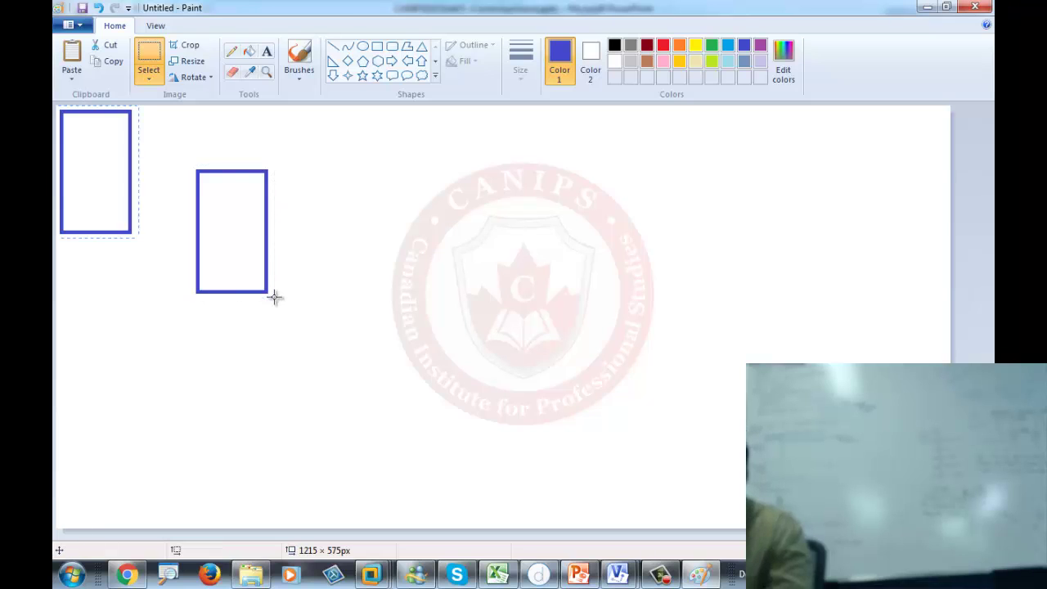
drag(123, 184, 332, 238)
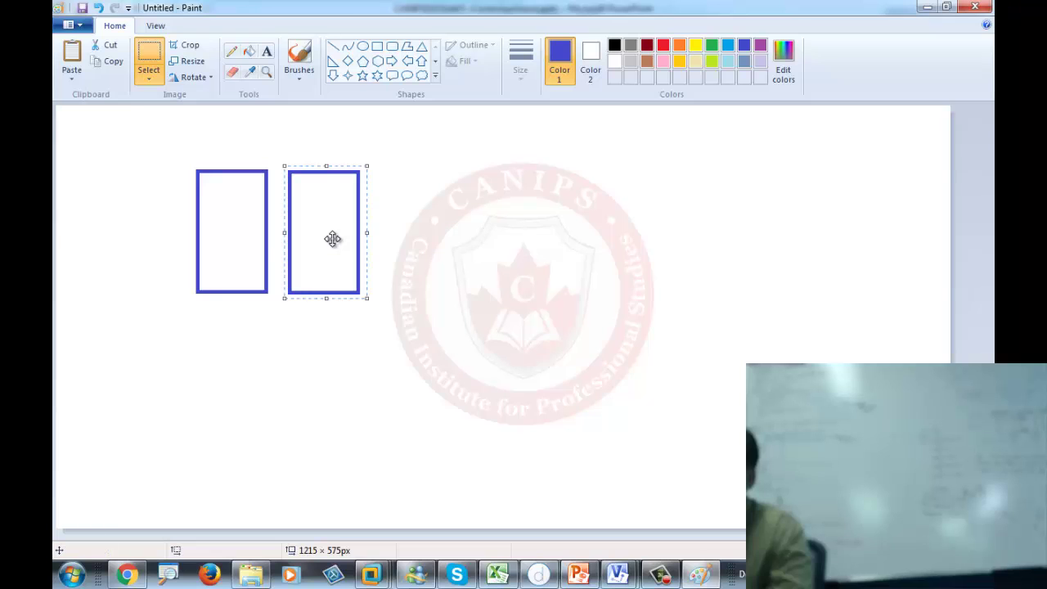
key(ctrl+v)
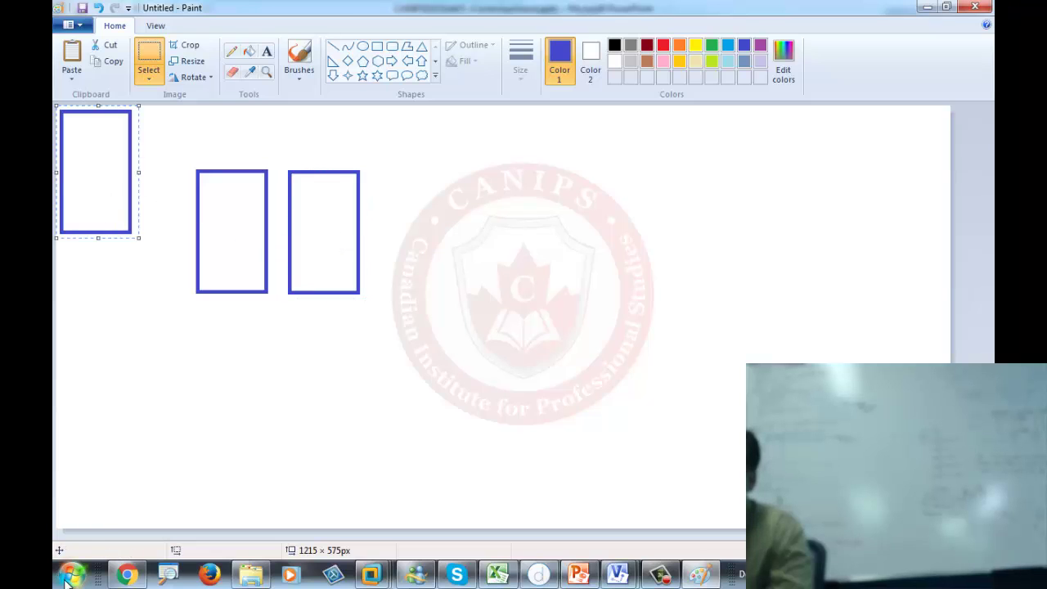
drag(96, 169, 414, 229)
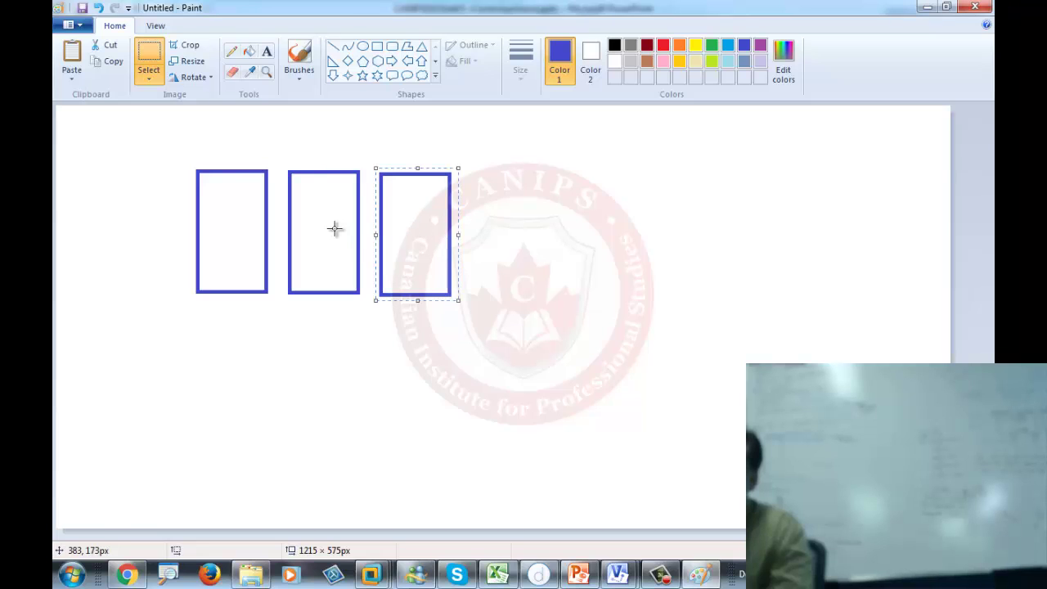
- Add text labels VC, ESXi1 and ESXi2 inside the first, second and third rectangles
click(209, 148)
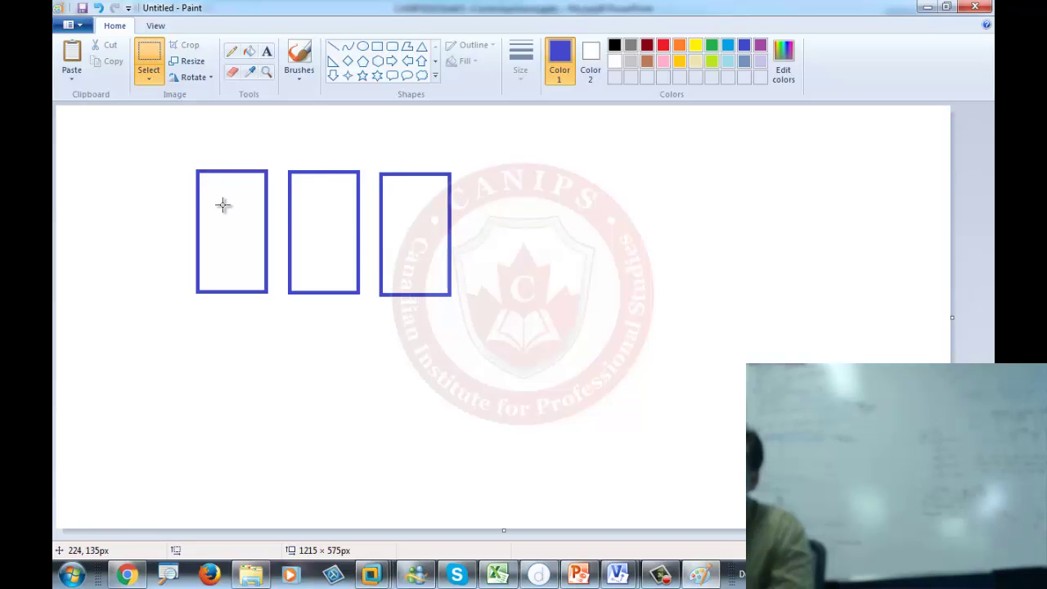
click(266, 51)
click(208, 183)
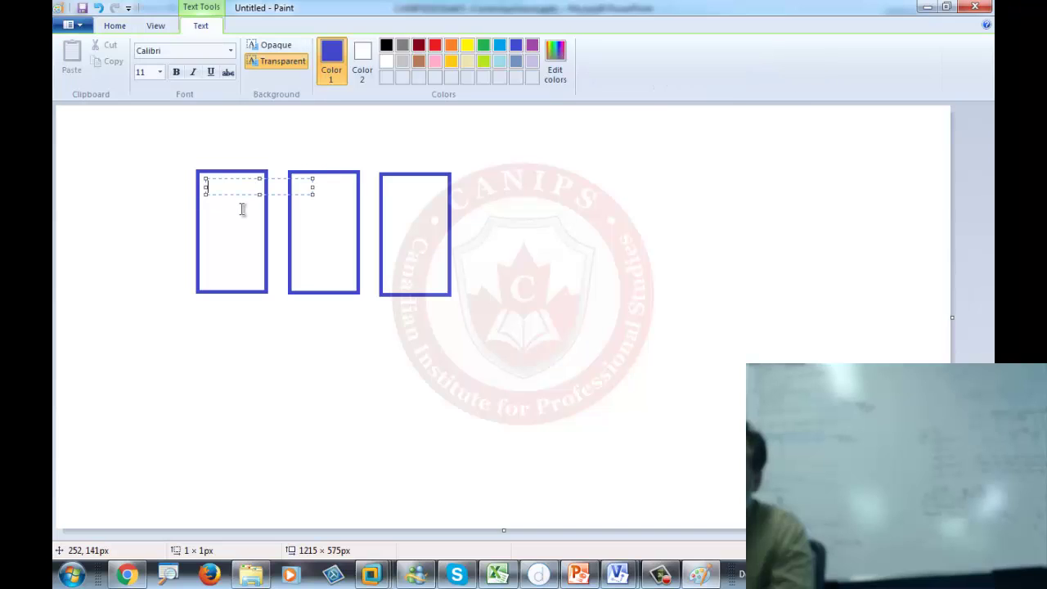
text(VC)
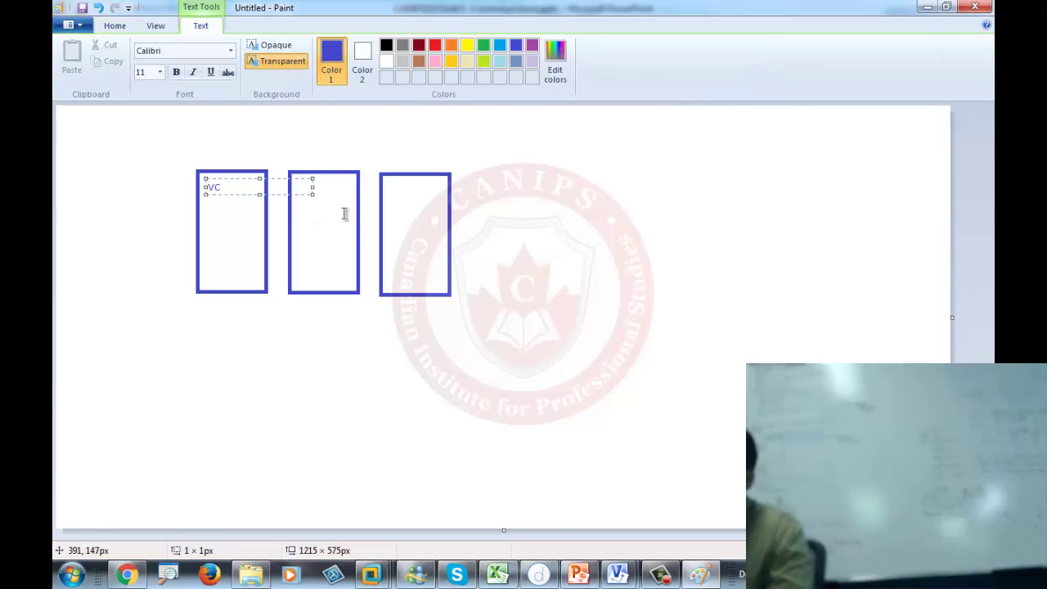
click(311, 188)
click(308, 185)
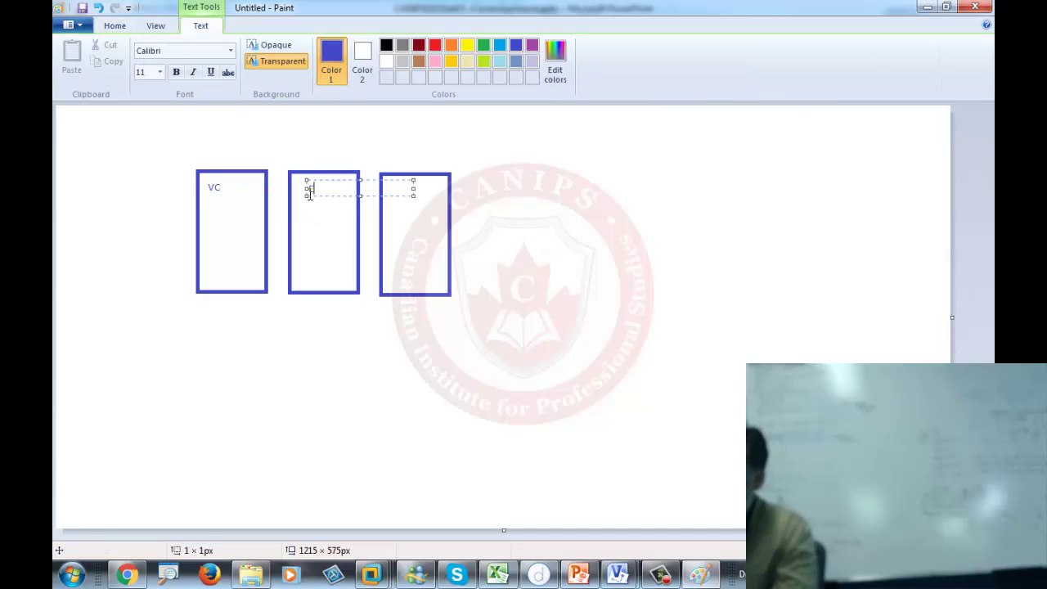
text(ESXi1)
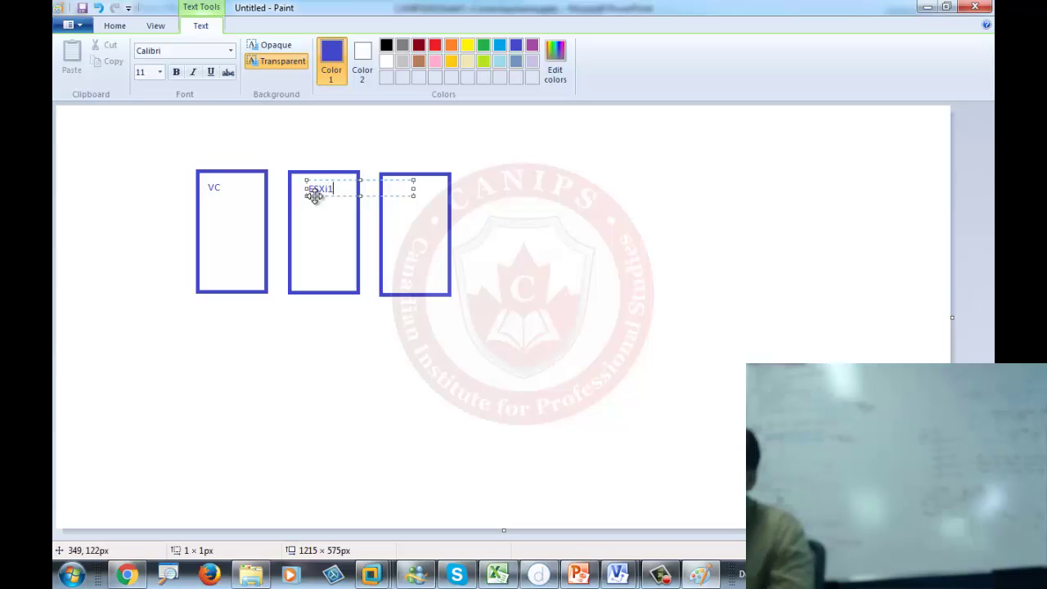
click(403, 193)
click(396, 191)
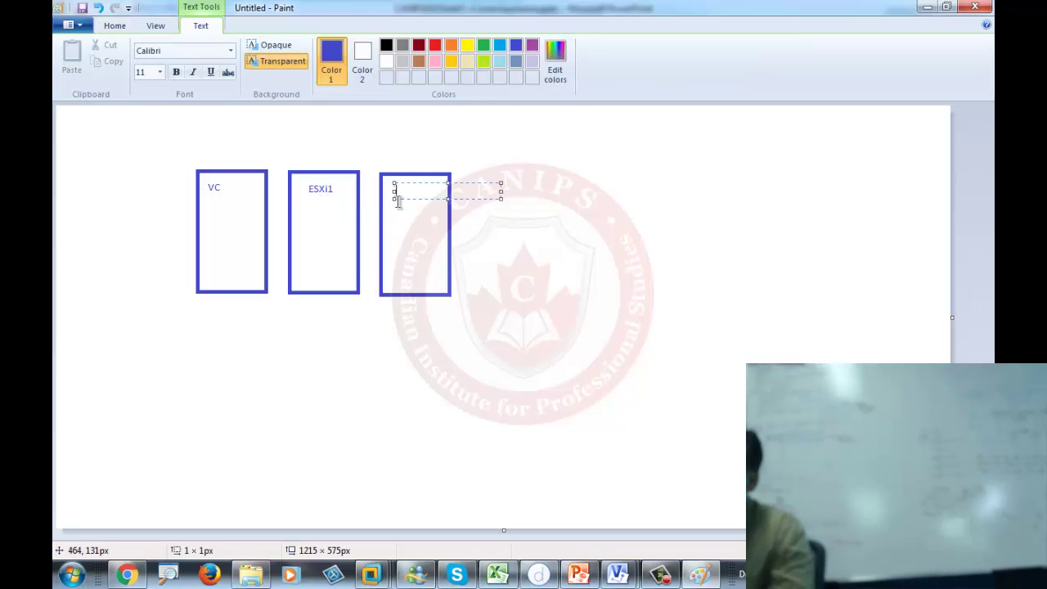
text(ESXi)
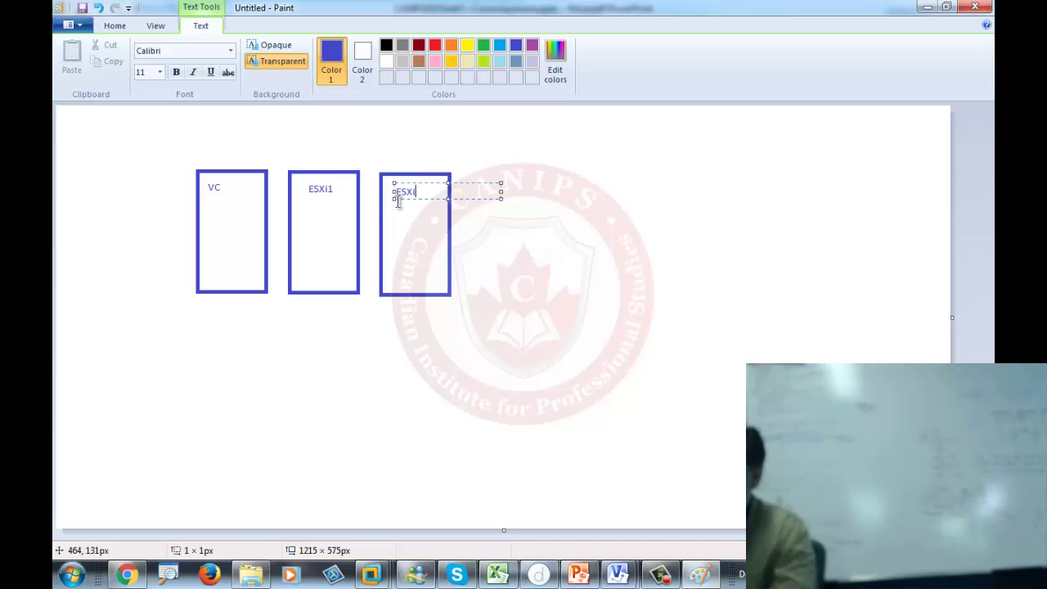
text(2)
click(520, 278)
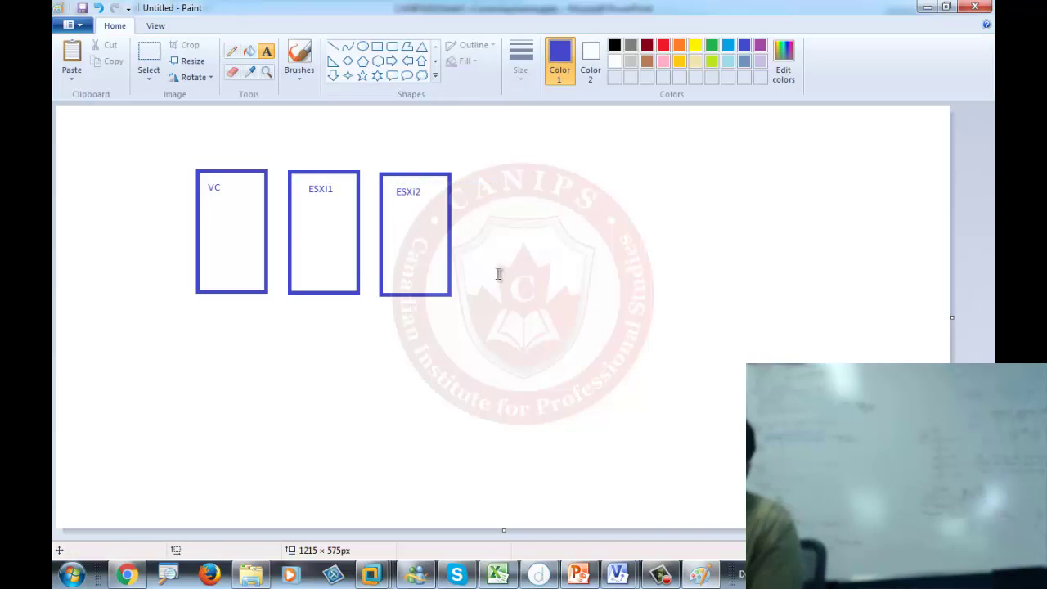
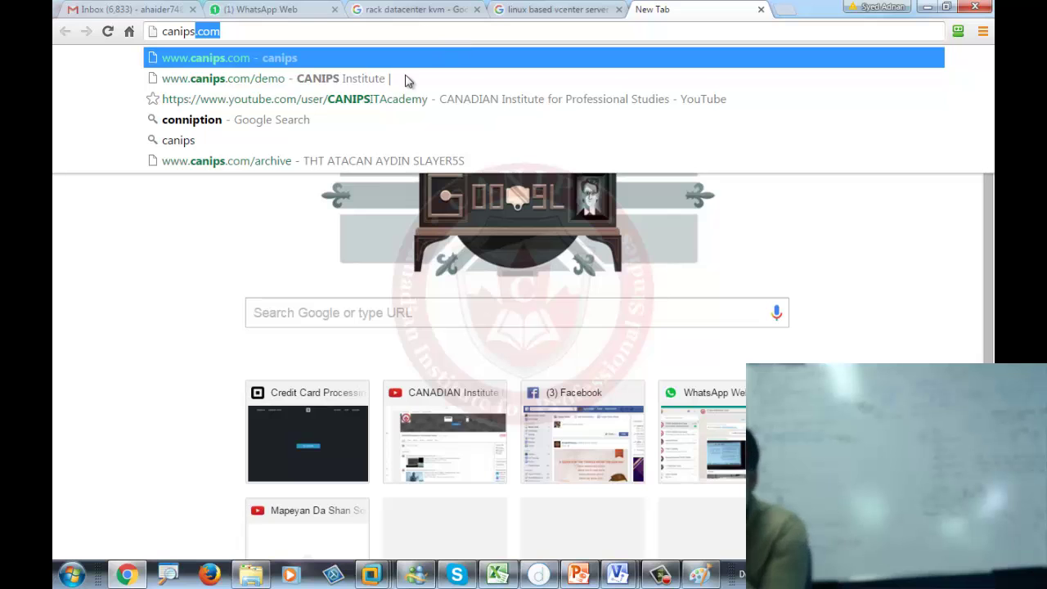
- Go to the CANIPSITAcademy channel and scroll its Playlists tab down to the vSphere 5.5 playlist
click(370, 100)
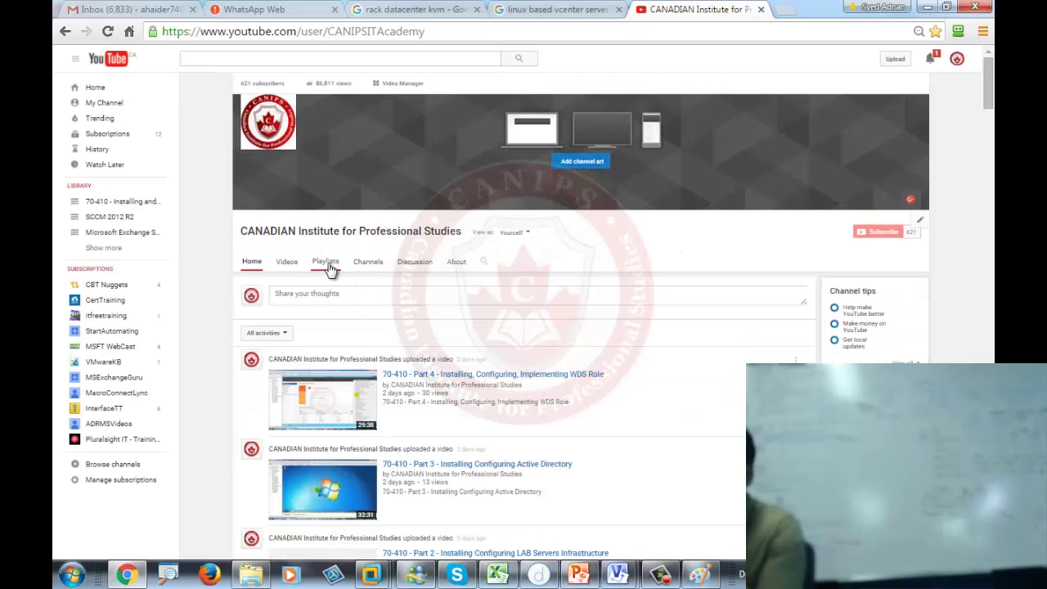
click(328, 264)
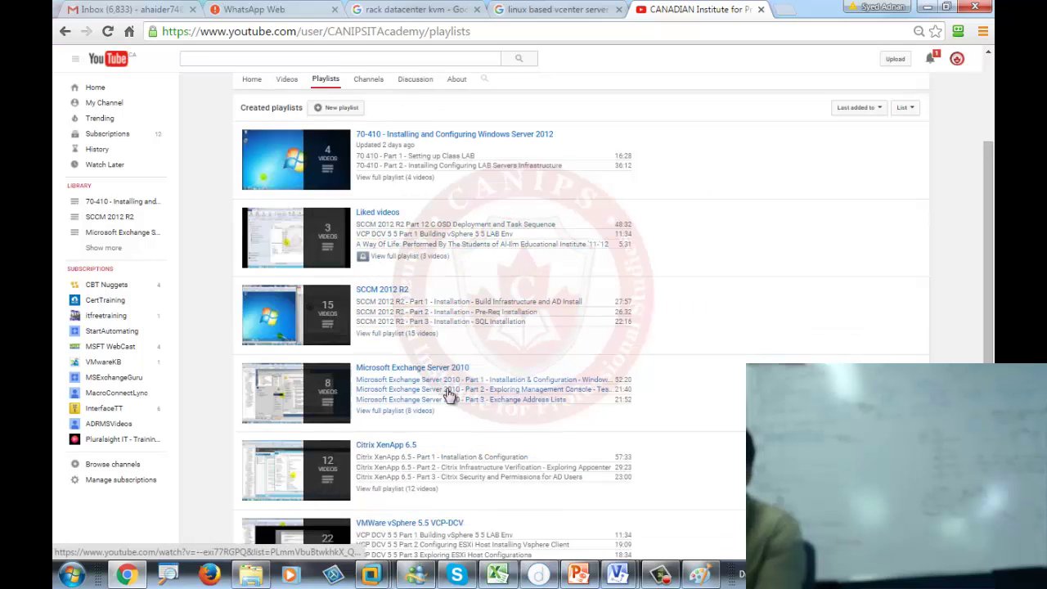
drag(985, 226, 961, 226)
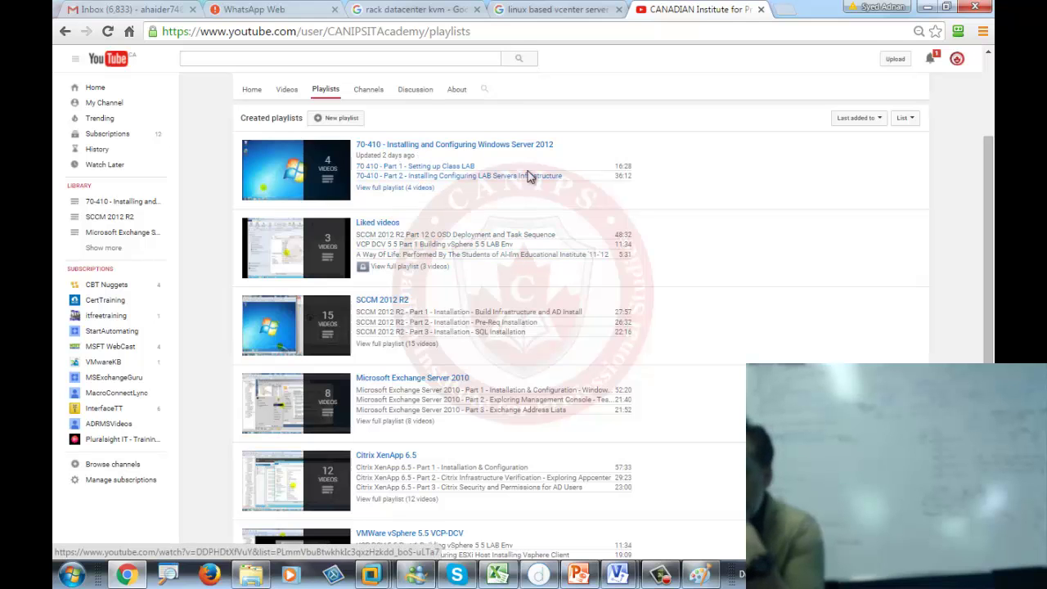
scroll(529, 177, down, 3)
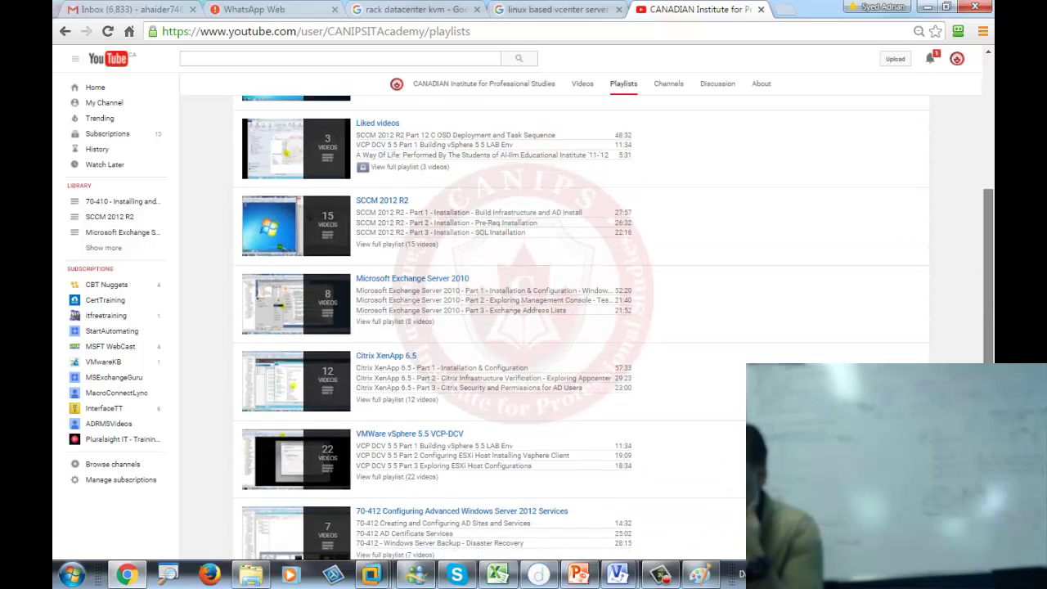
scroll(849, 351, down, 1)
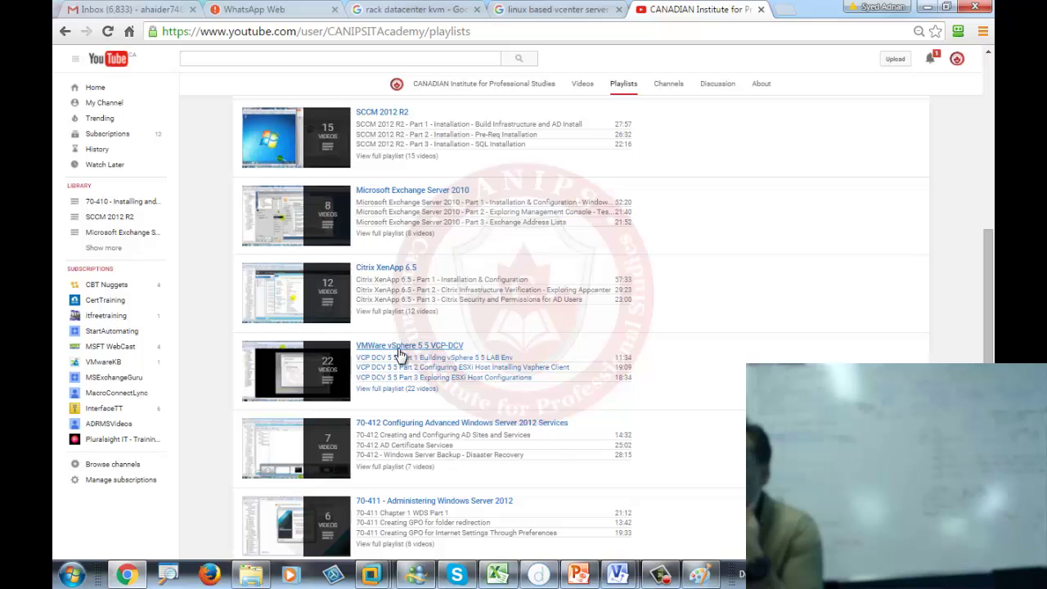
- Open the VMware vSphere 5.5 VCP-DCV playlist and play Part 6, Installing vCenter Appliance 5 5
click(399, 350)
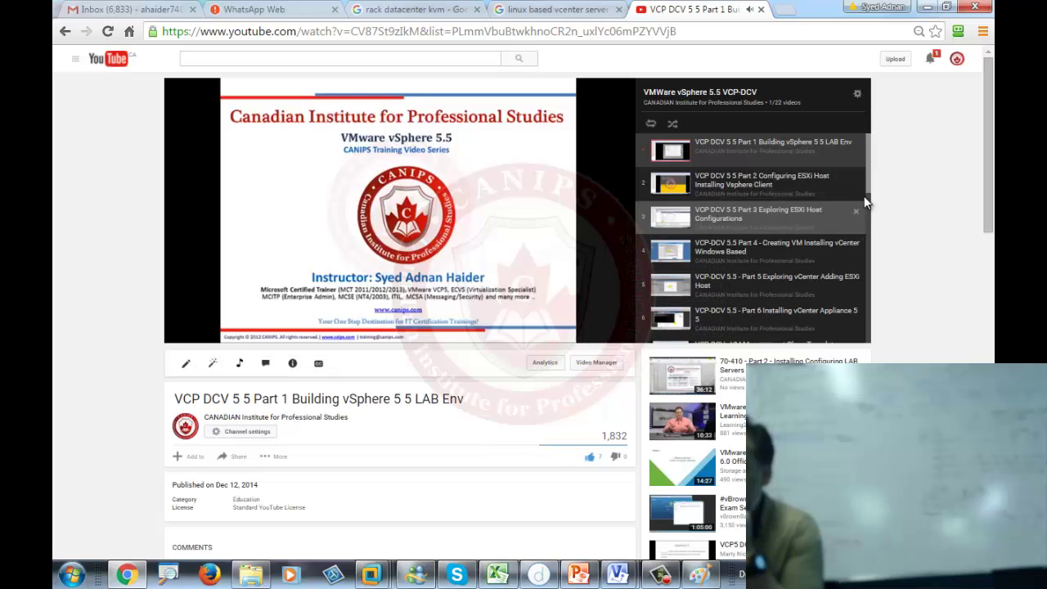
scroll(870, 207, down, 1)
scroll(870, 207, down, 2)
scroll(870, 188, up, 3)
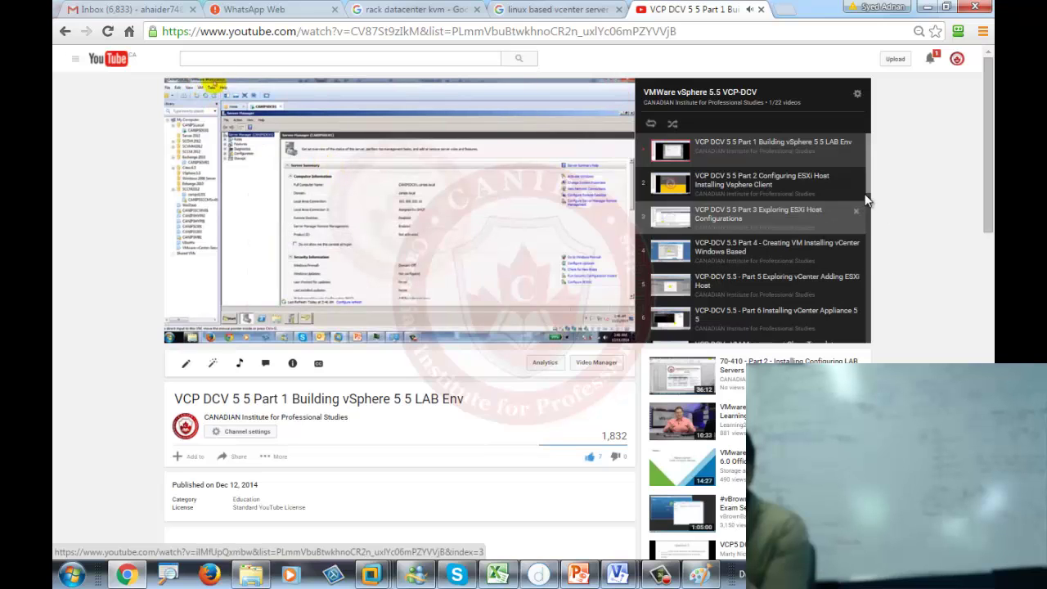
scroll(867, 200, down, 2)
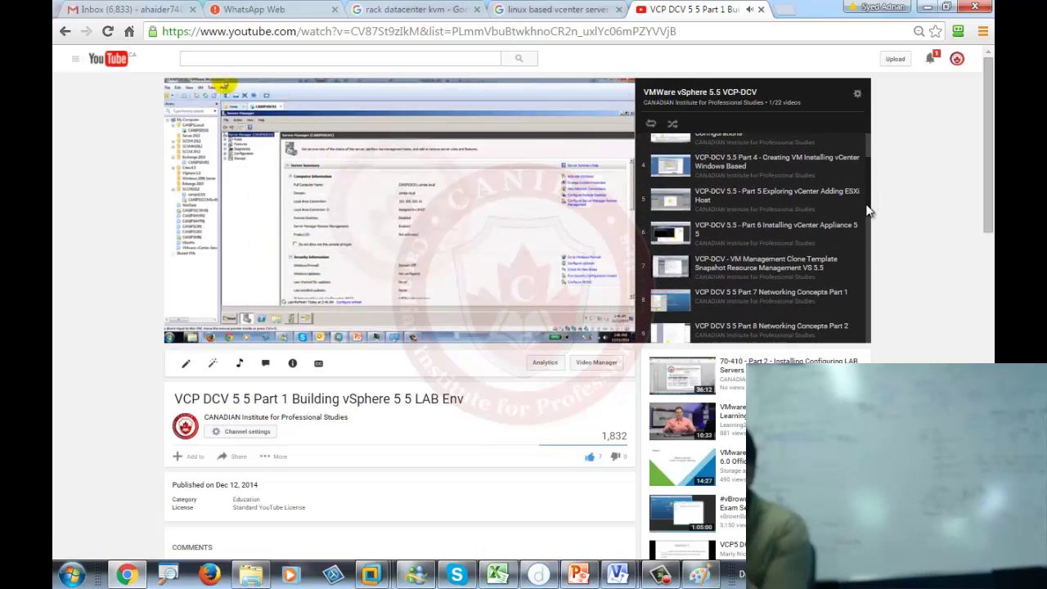
scroll(864, 216, down, 1)
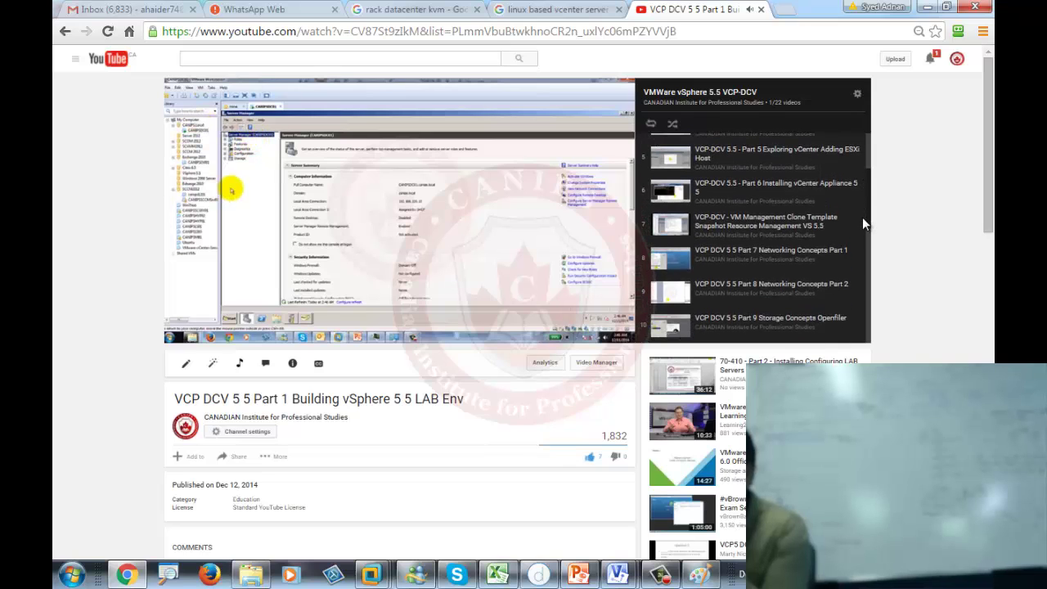
scroll(861, 219, up, 1)
scroll(861, 219, down, 1)
scroll(862, 212, up, 1)
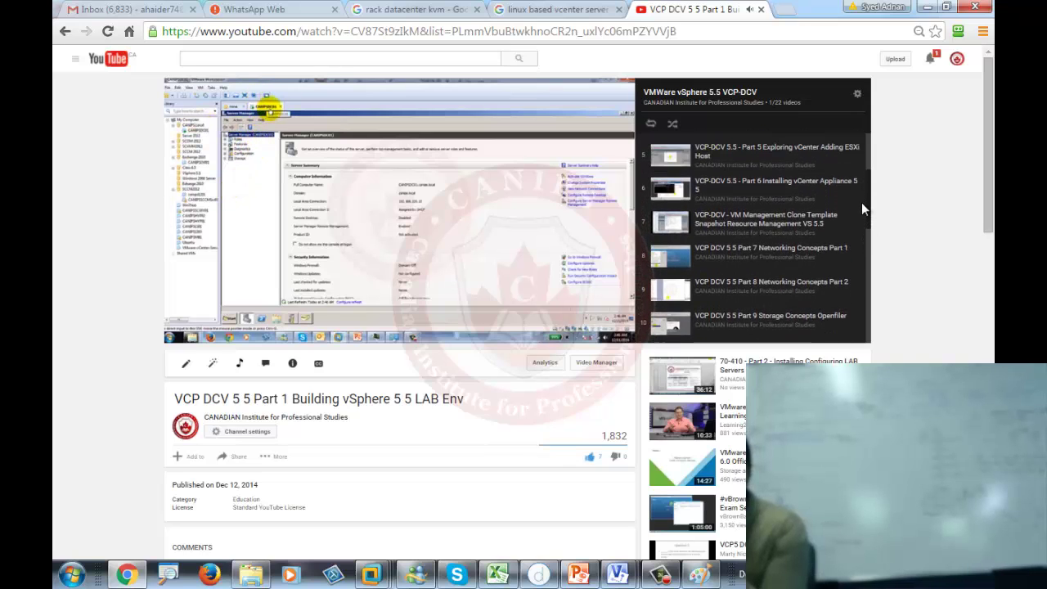
scroll(862, 201, up, 2)
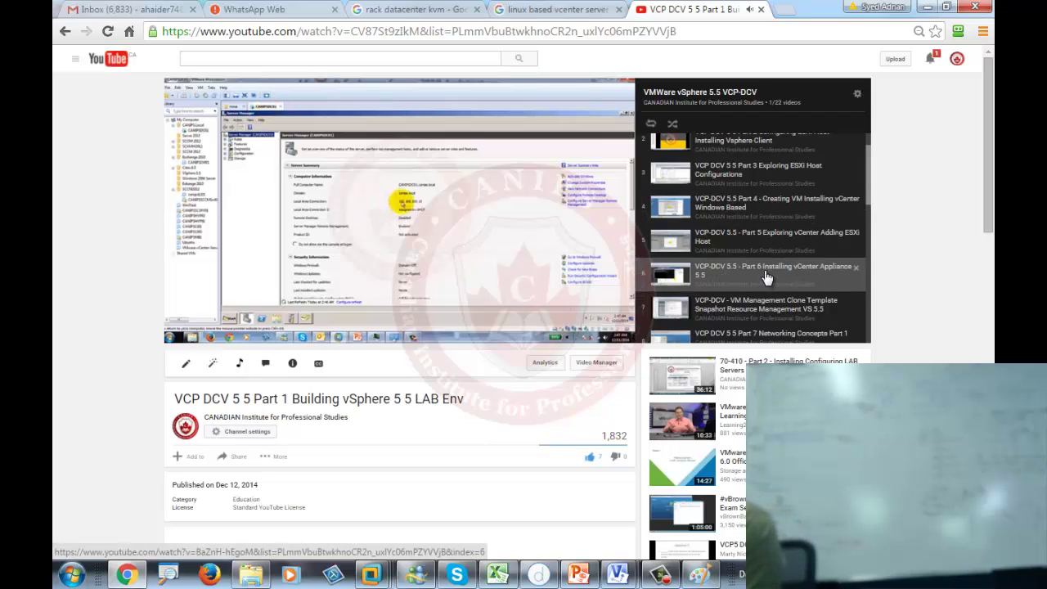
click(766, 278)
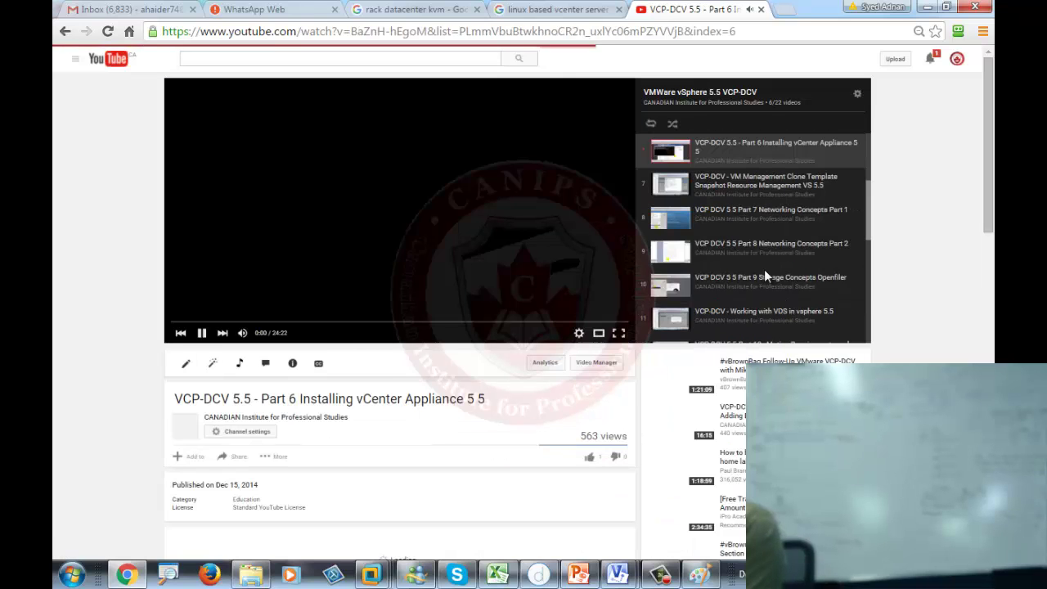
- Skip the Part 6 video ahead to the lab demo in full screen, then exit full screen
click(618, 335)
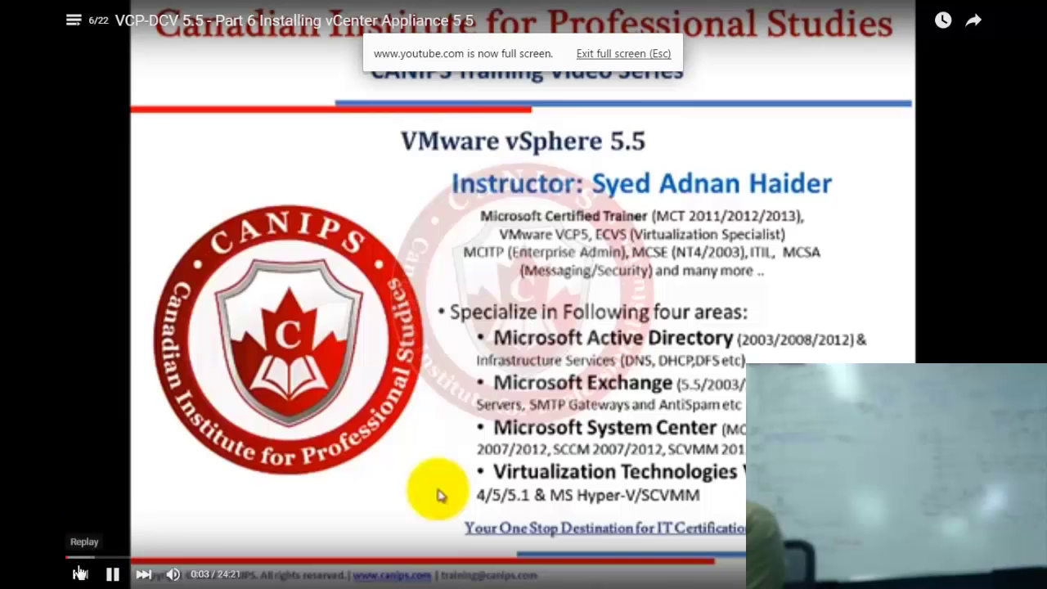
click(77, 558)
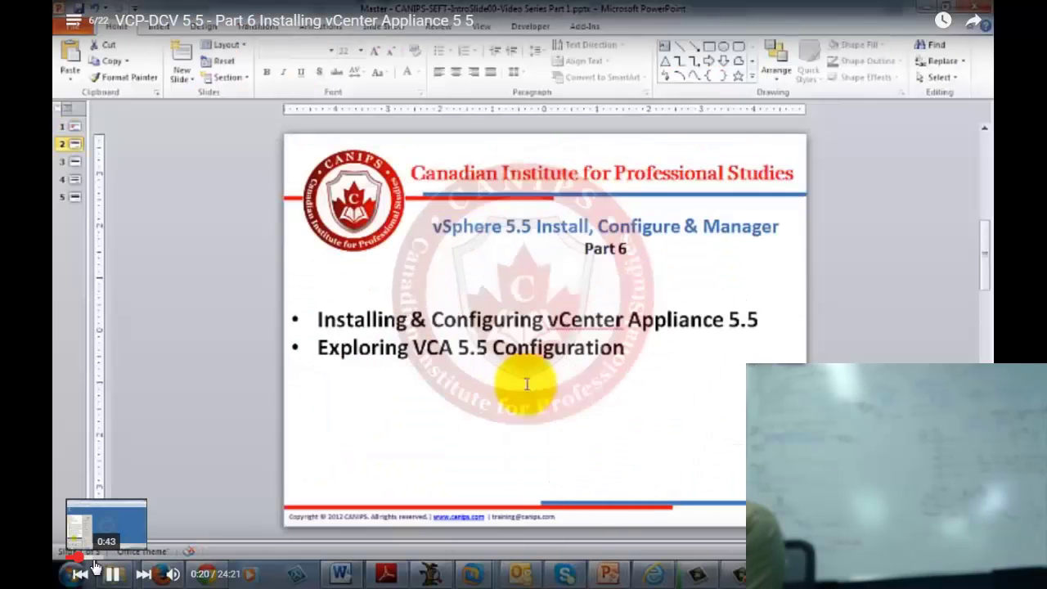
click(95, 560)
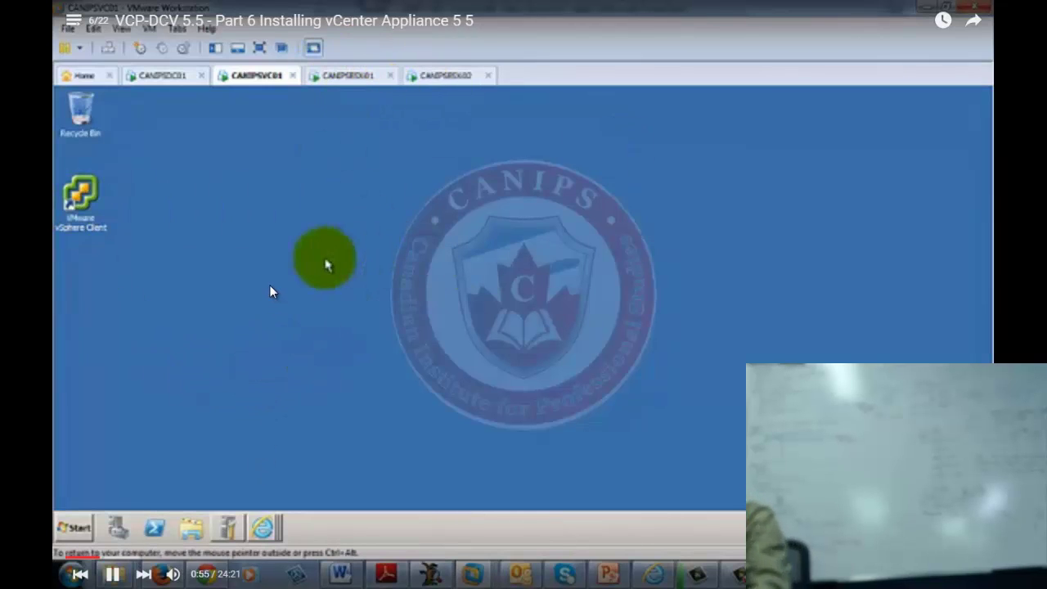
key(Escape)
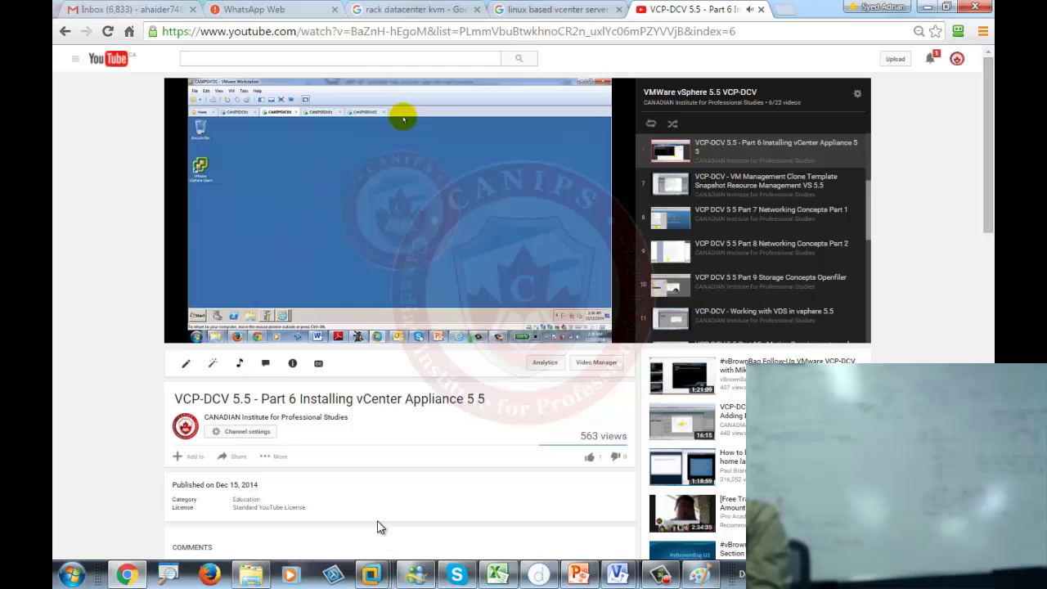
- Browse Explorer to D:\ISO\VMware 5.5\vmware 5.5 and maximize the window
click(252, 575)
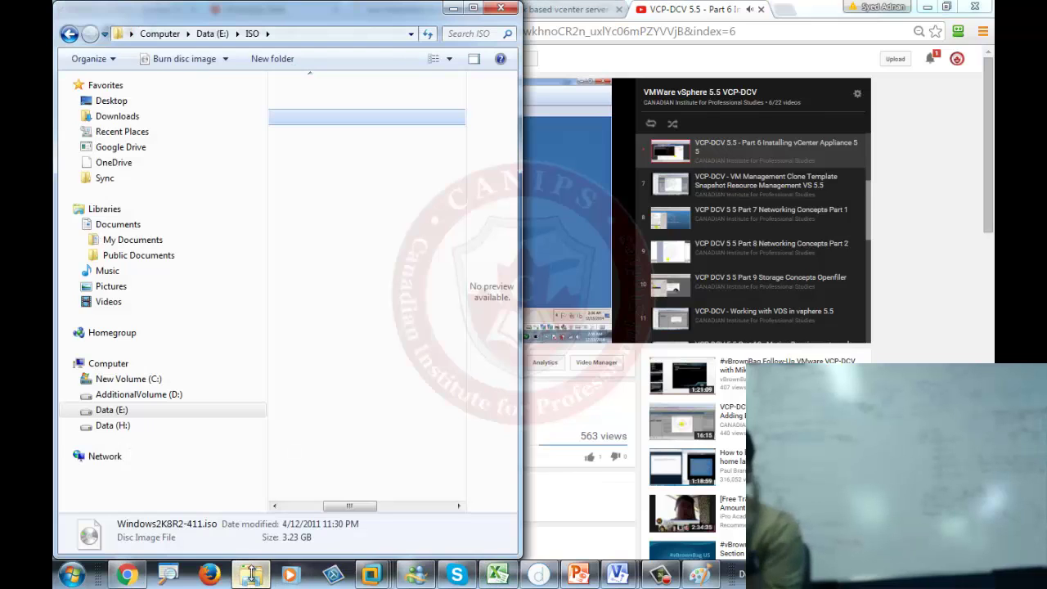
click(171, 395)
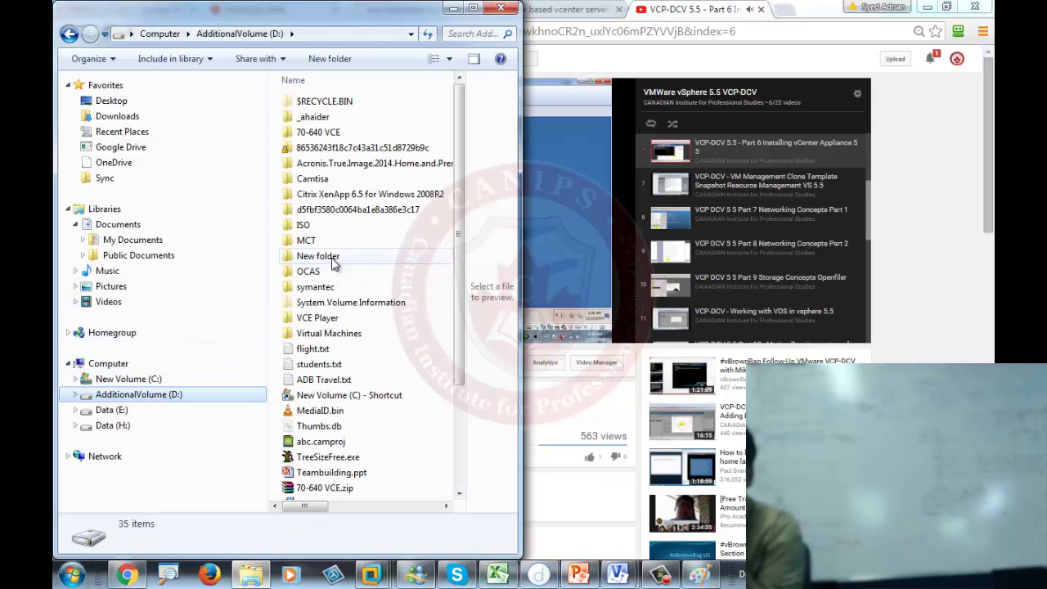
double_click(307, 225)
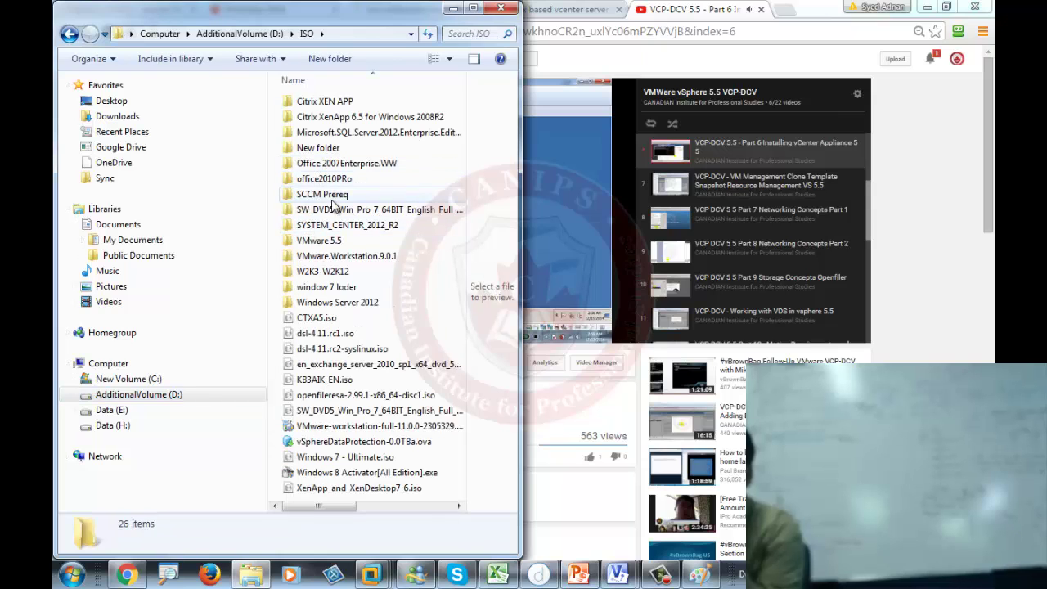
double_click(319, 241)
click(319, 134)
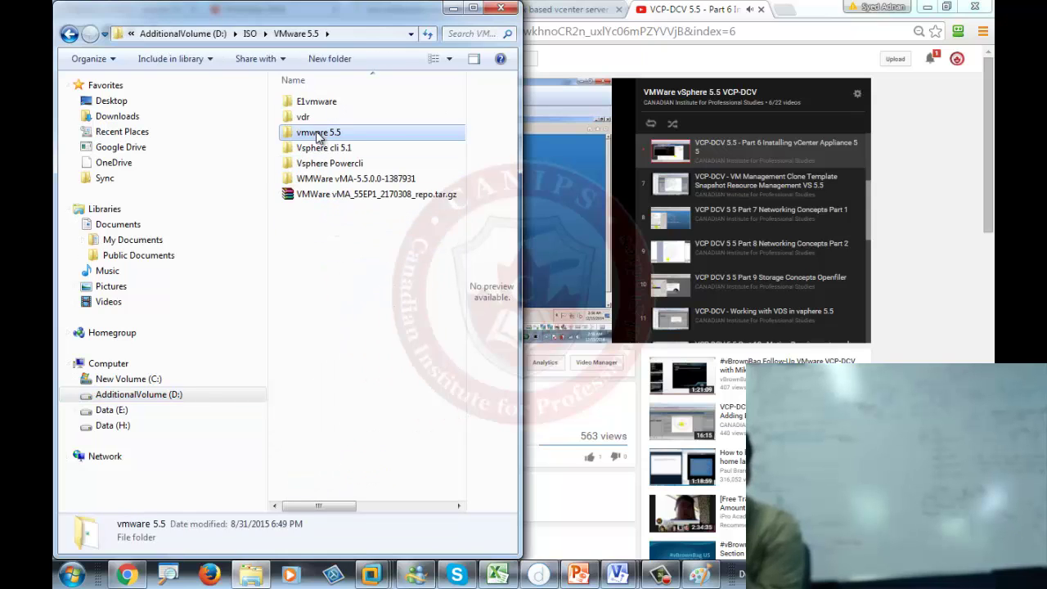
double_click(320, 134)
double_click(370, 8)
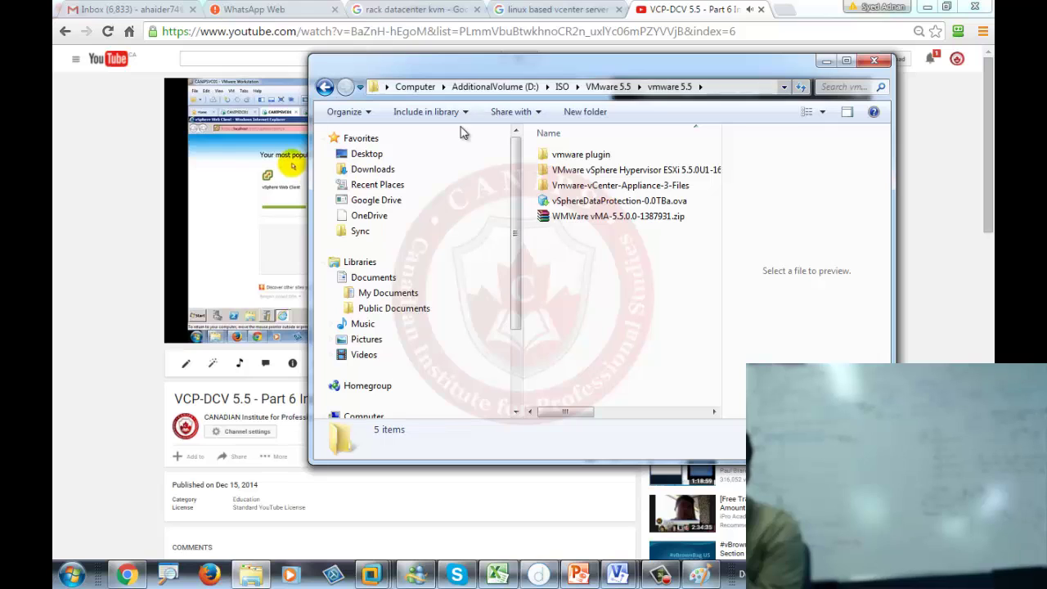
double_click(521, 71)
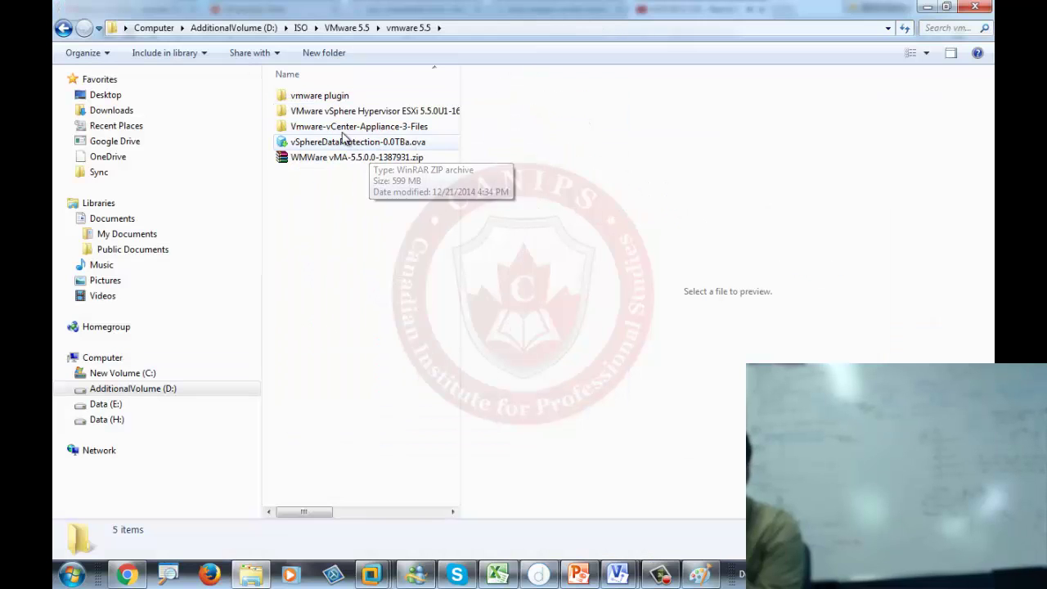
- Inspect the Vmware-vCenter-Appliance-3-Files folder's OVA, then switch to the ESXi 5.5.0U1 ISO folder
click(353, 130)
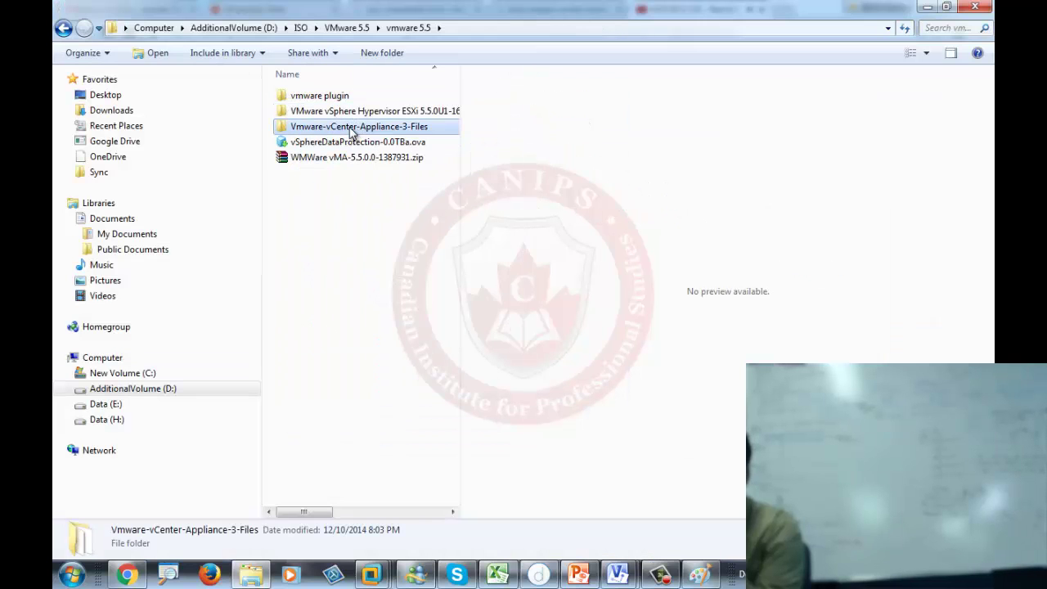
double_click(352, 131)
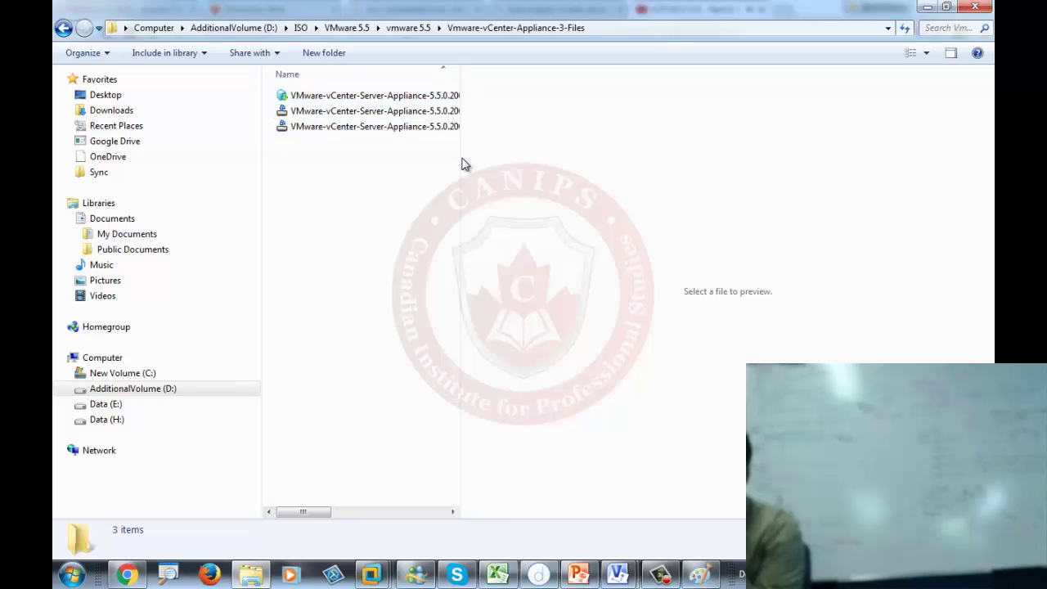
drag(460, 157, 749, 169)
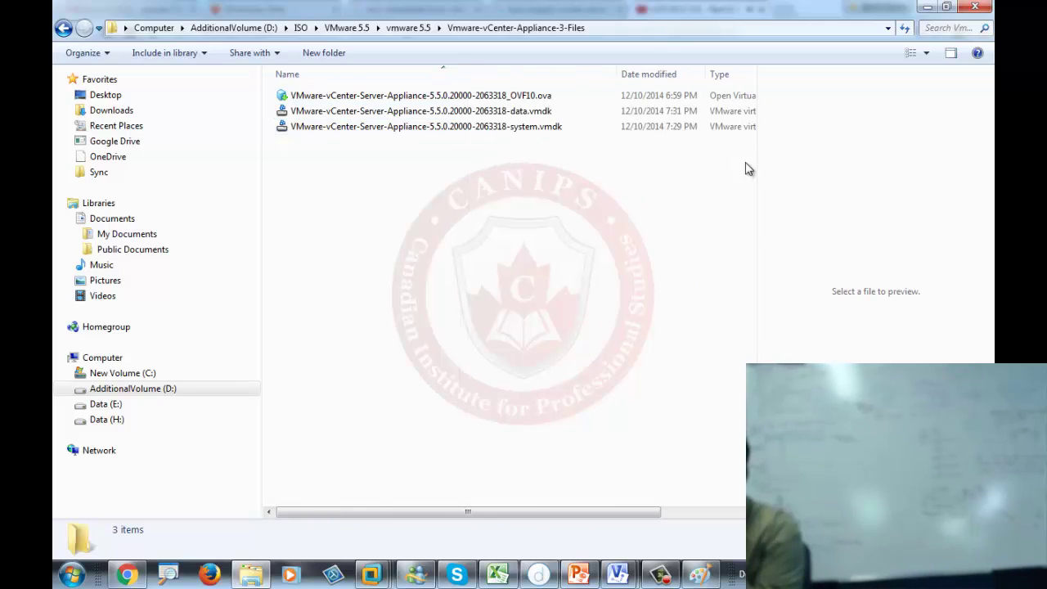
click(410, 101)
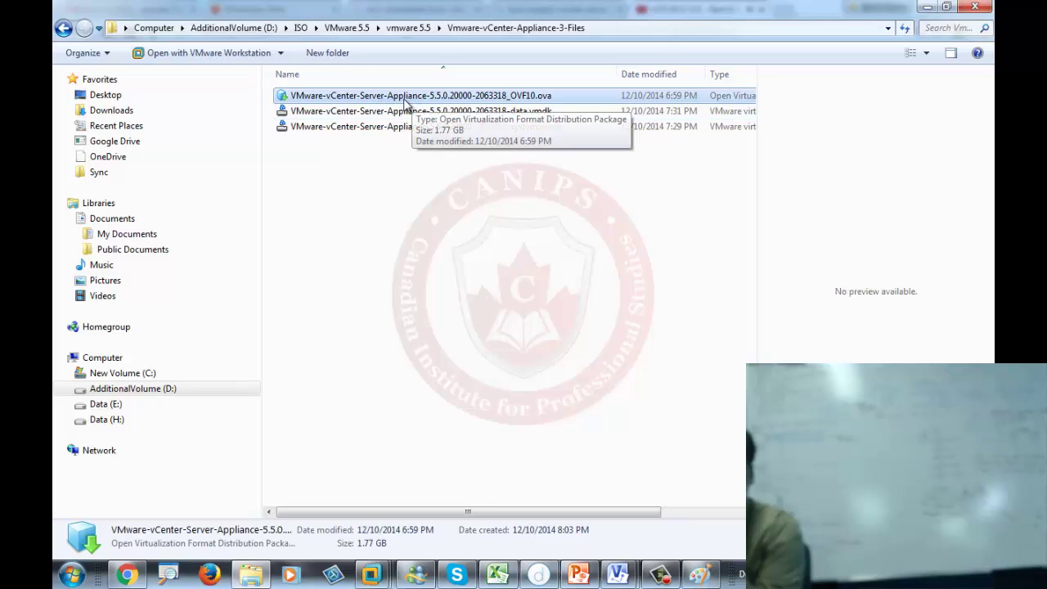
click(65, 30)
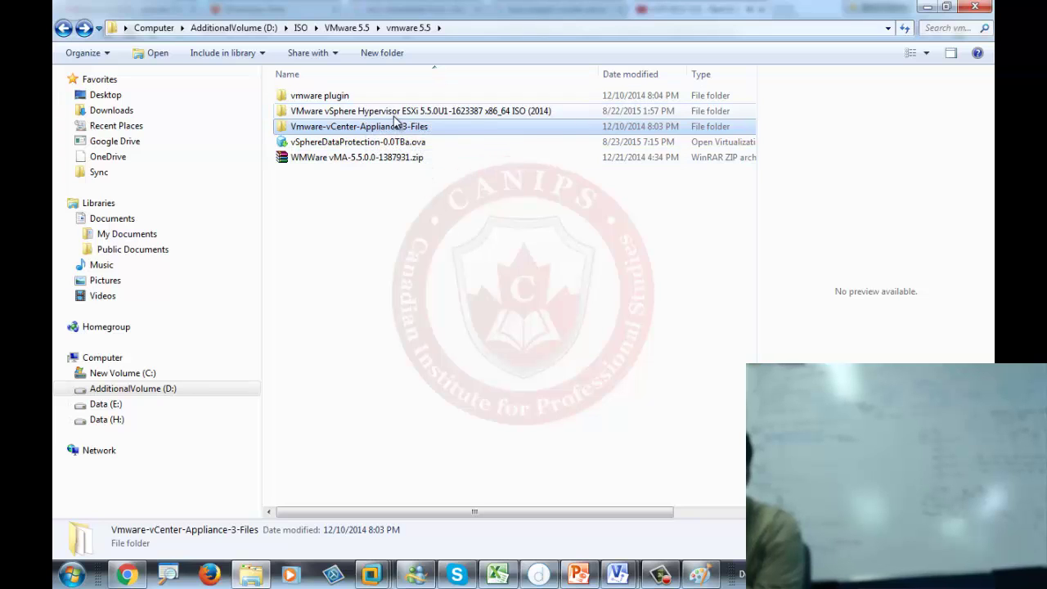
double_click(393, 110)
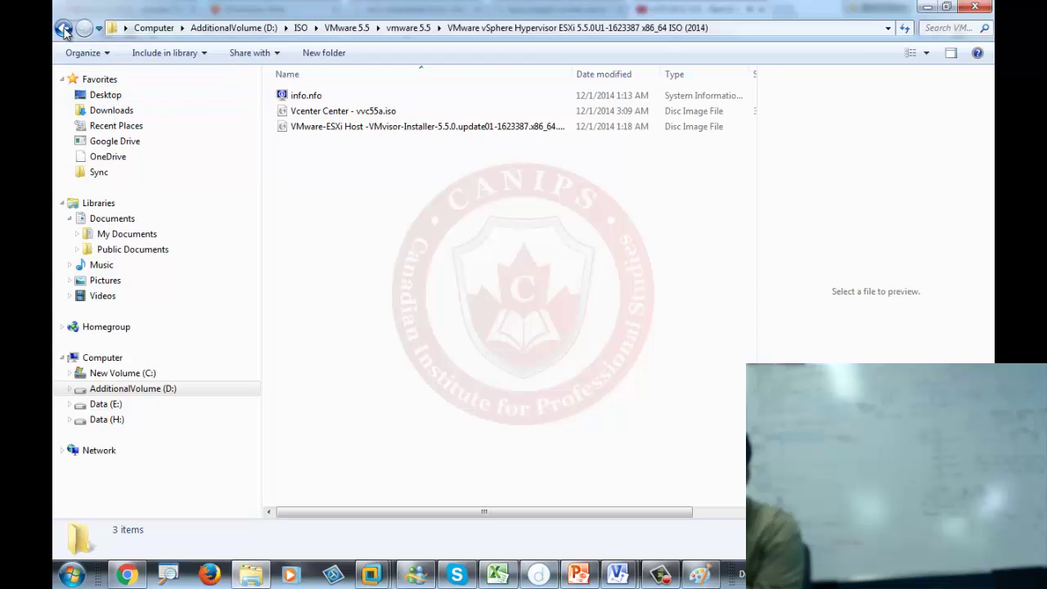
- Reopen the Vmware-vCenter-Appliance-3-Files folder from vmware 5.5 and stop the screen recording
click(63, 28)
double_click(358, 129)
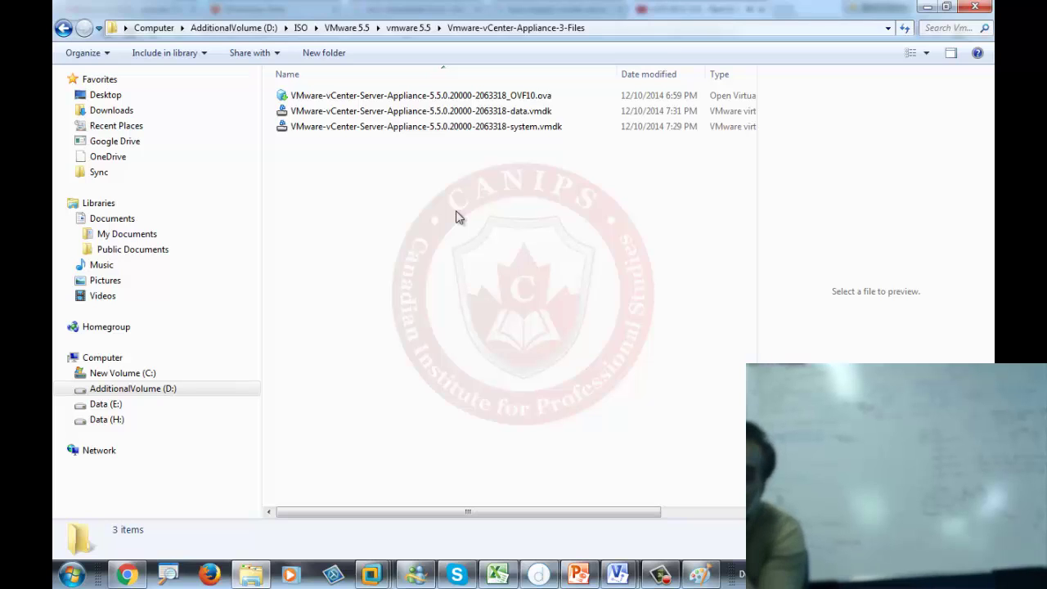
click(648, 584)
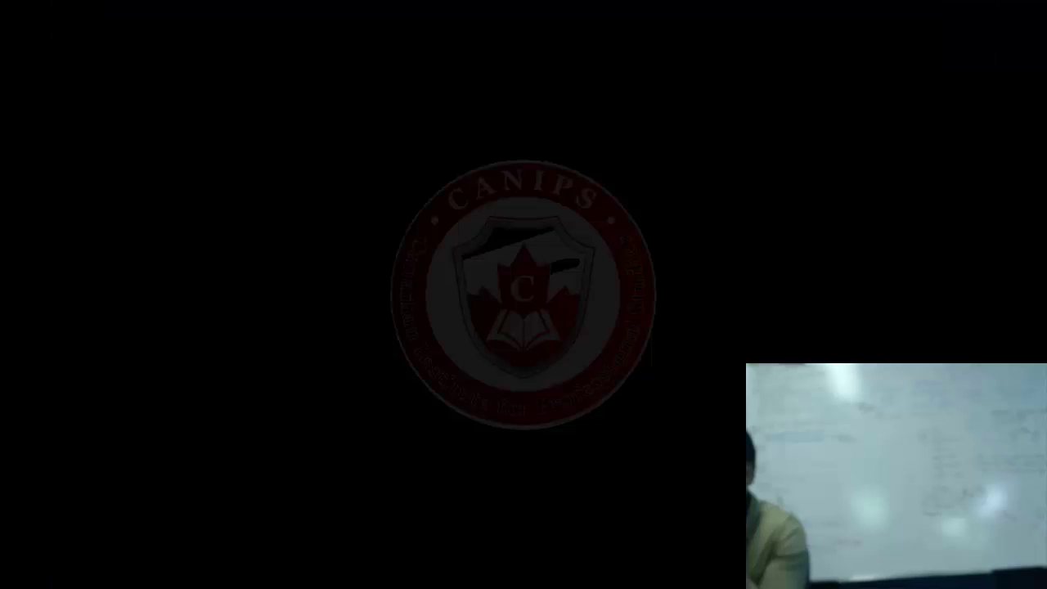